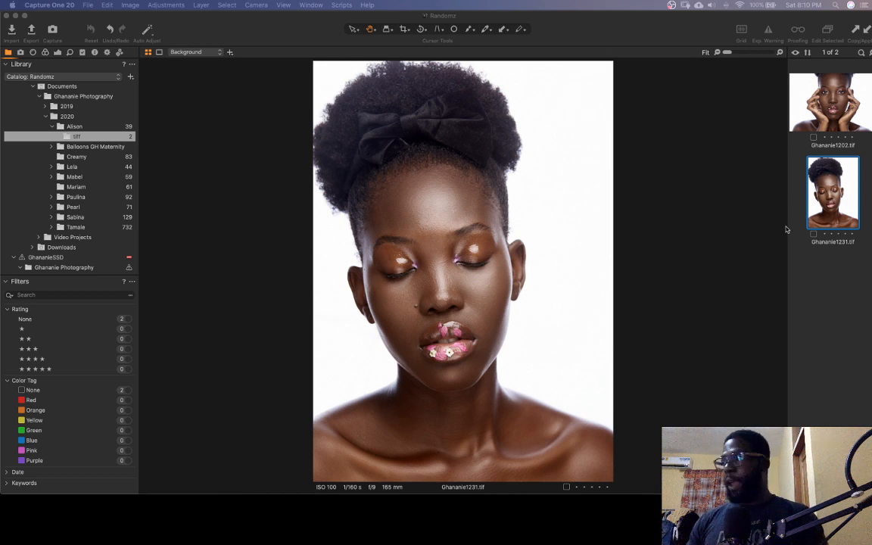
Compare the two retouched TIFF portraits, Ghananie1202.tif and Ghananie1231.tif, in the viewer
left_click(846, 127)
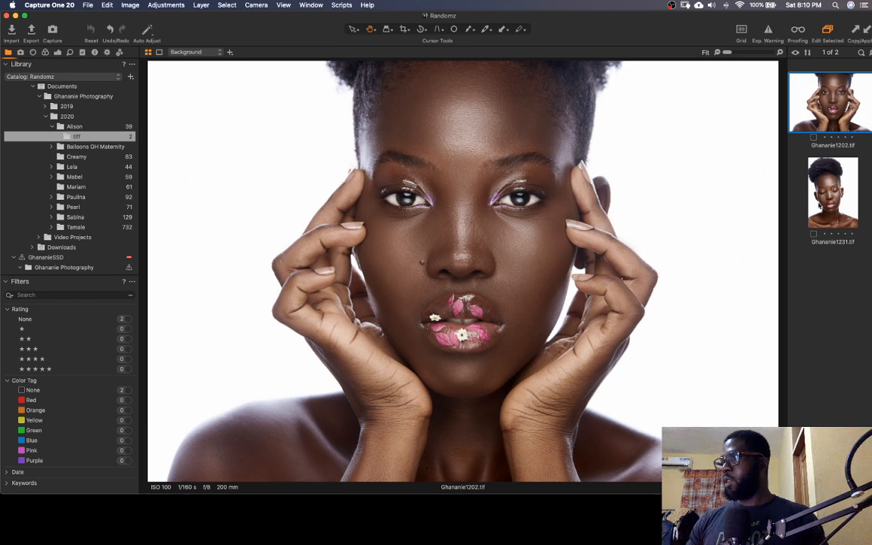
left_click(820, 206)
left_click(820, 115)
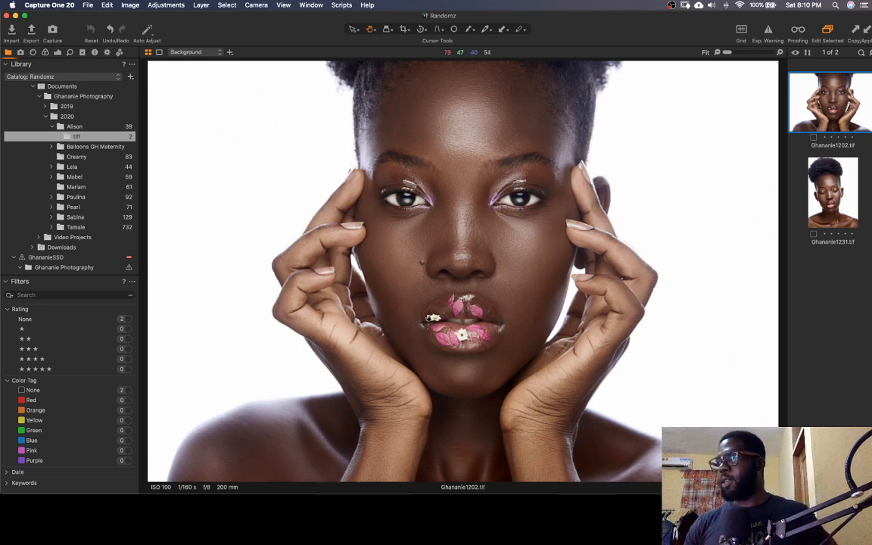
left_click(820, 206)
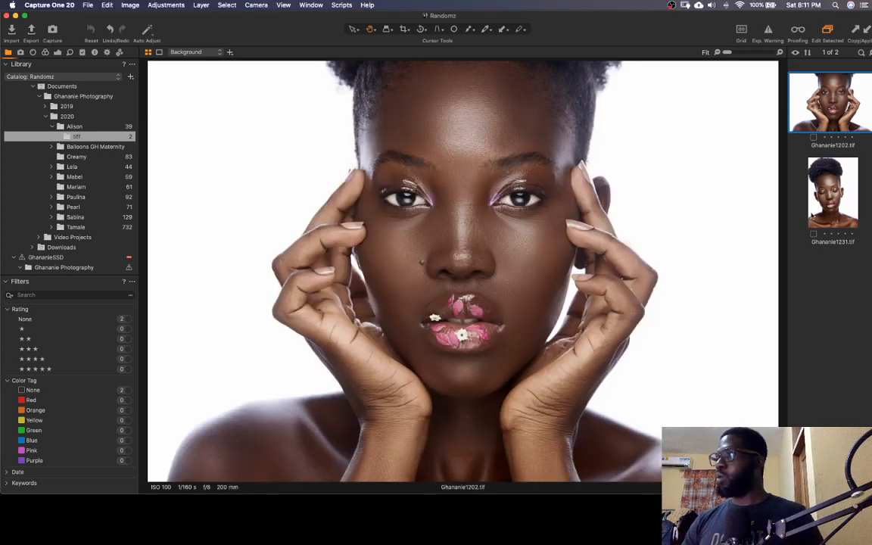
left_click(831, 196)
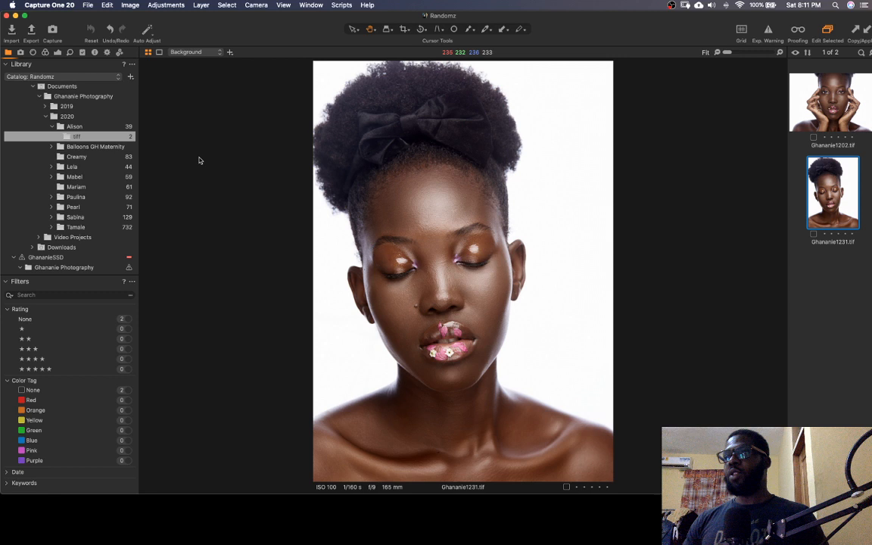
Start an image import from the 2020 folder and choose the studio 180 folder in Downloads as the source
left_click(66, 116)
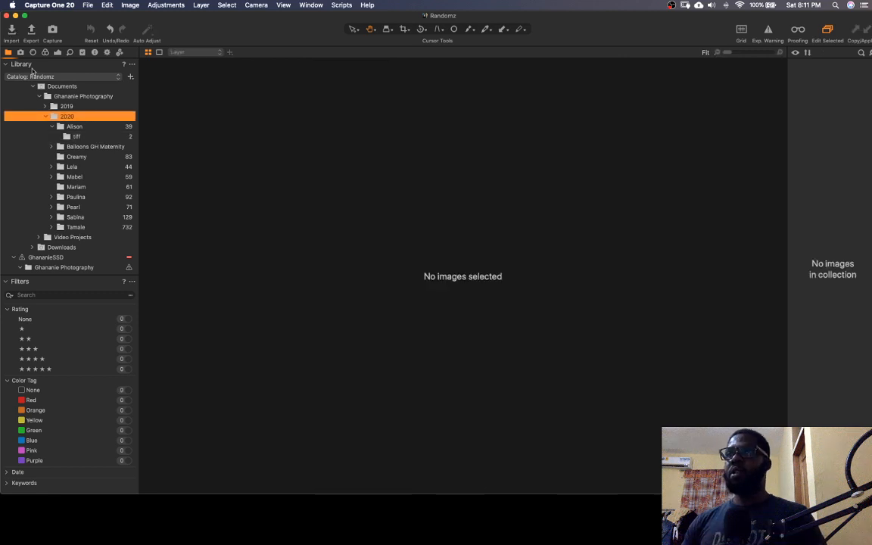
key("super+shift+i")
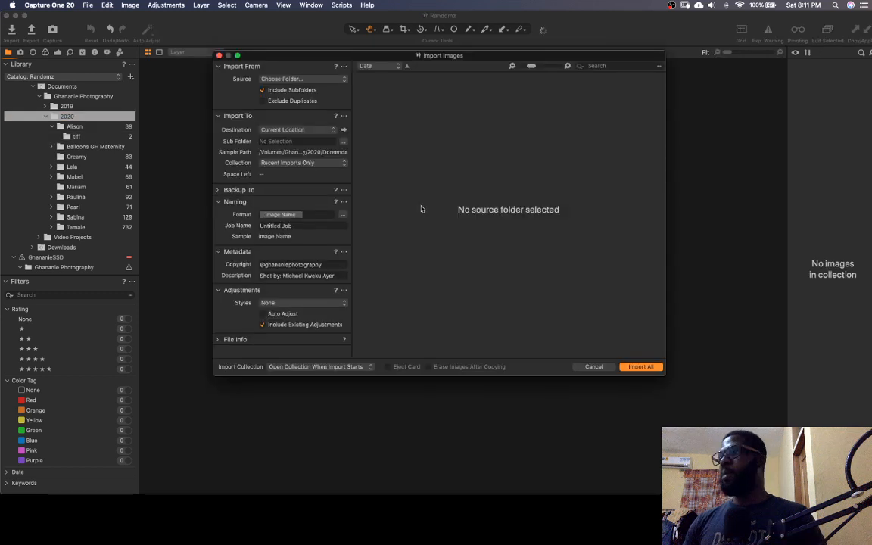
left_click(323, 130)
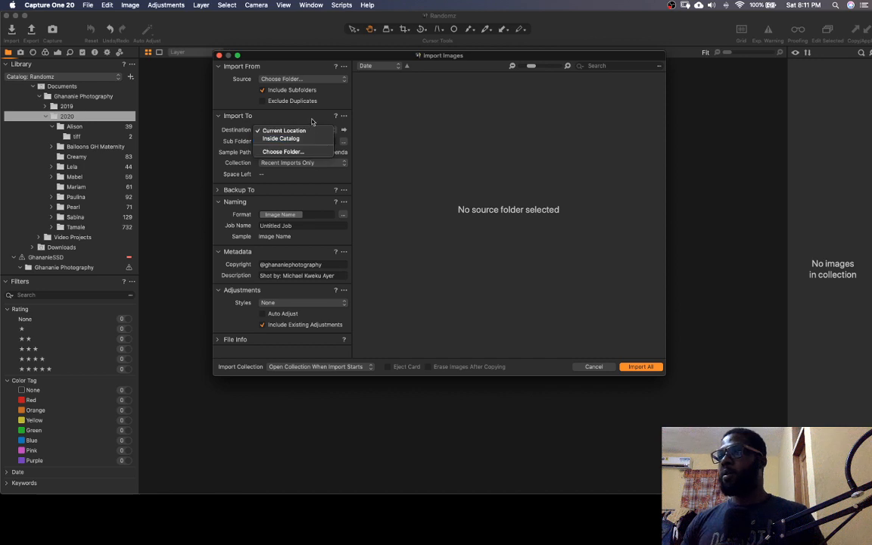
left_click(319, 87)
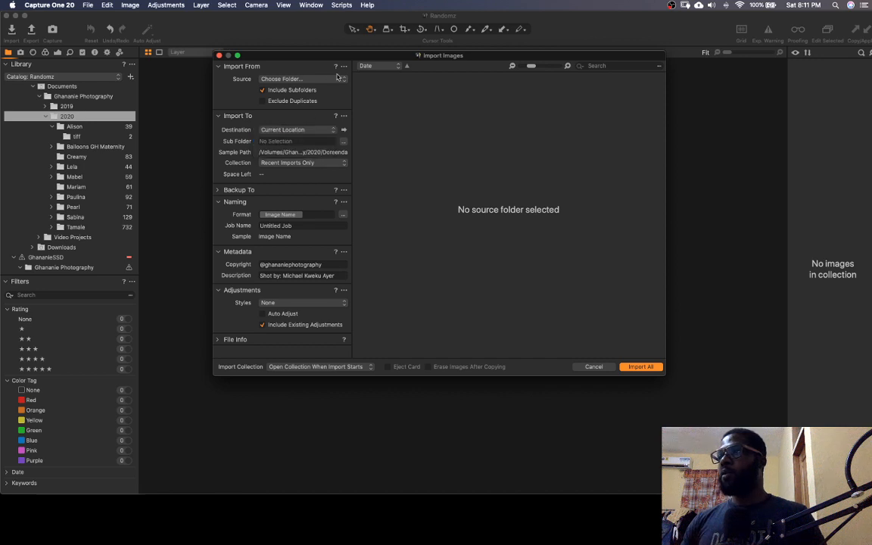
left_click(338, 78)
left_click(337, 78)
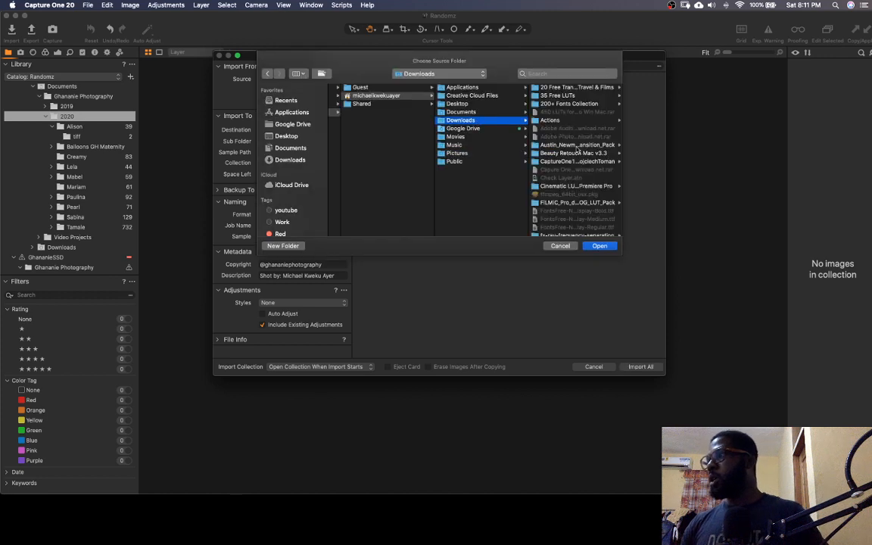
scroll(569, 186, "down", 5)
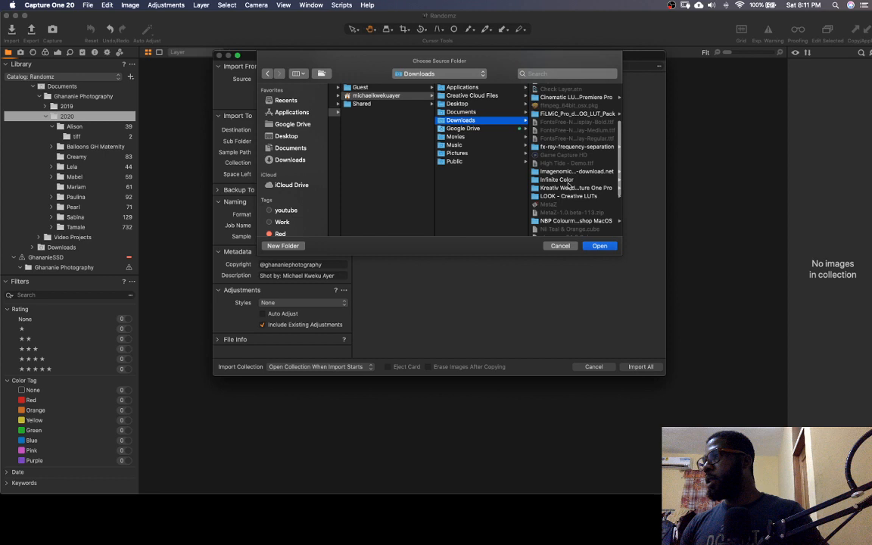
scroll(569, 185, "down", 5)
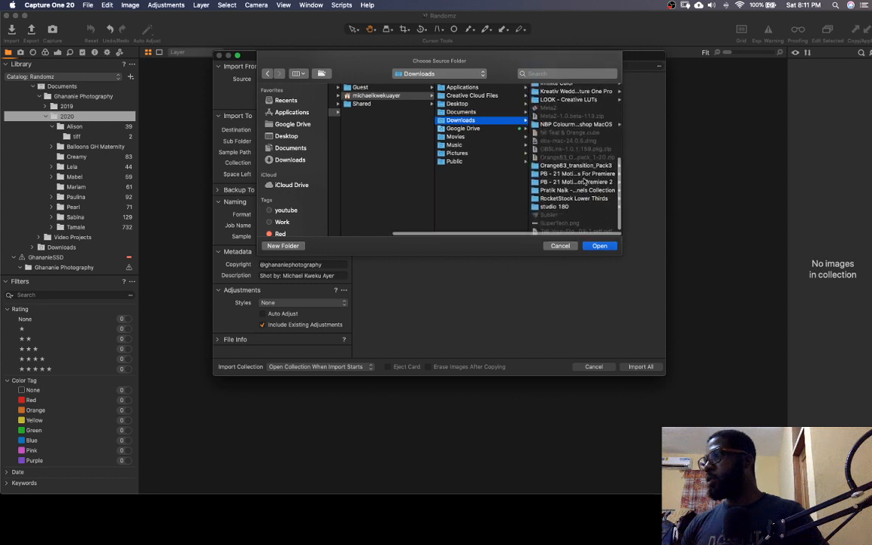
left_click(562, 214)
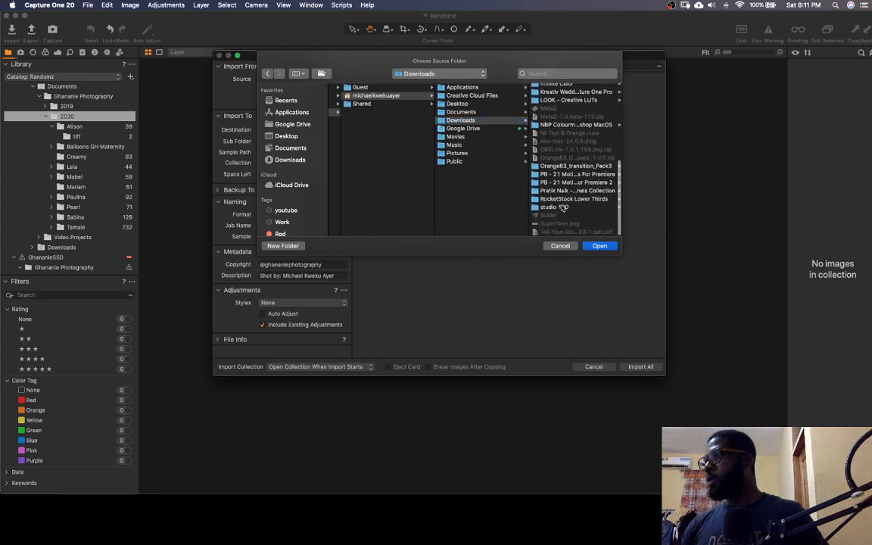
double_click(562, 208)
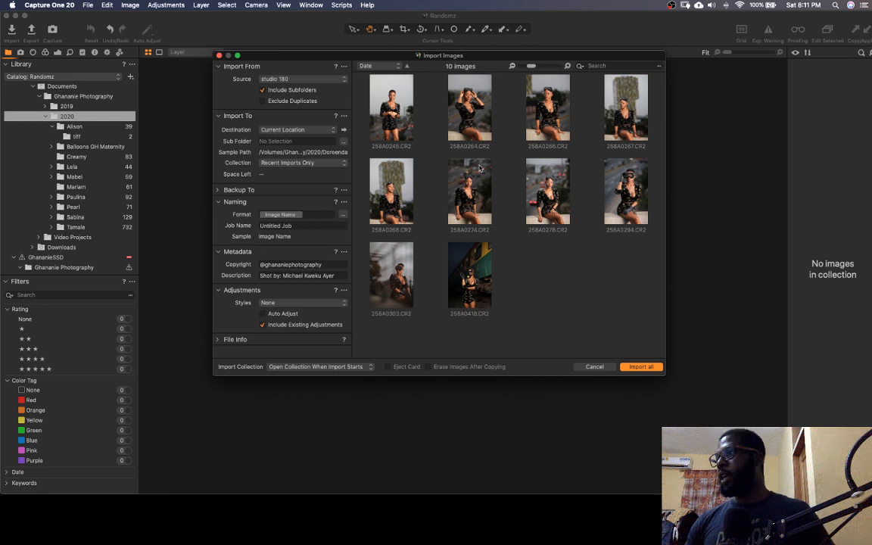
Import all images into a new folder named Studio 180 inside Documents > Ghananie Photography > 2020
left_click(321, 131)
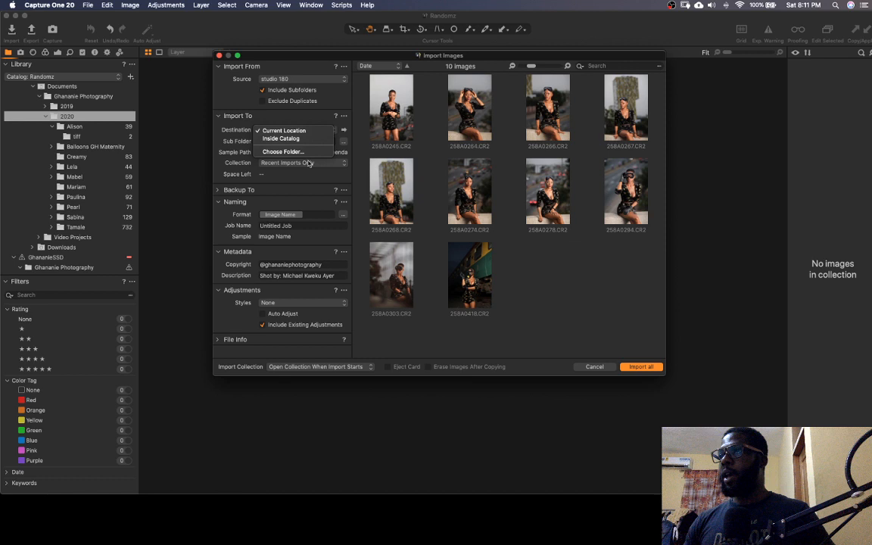
left_click(299, 151)
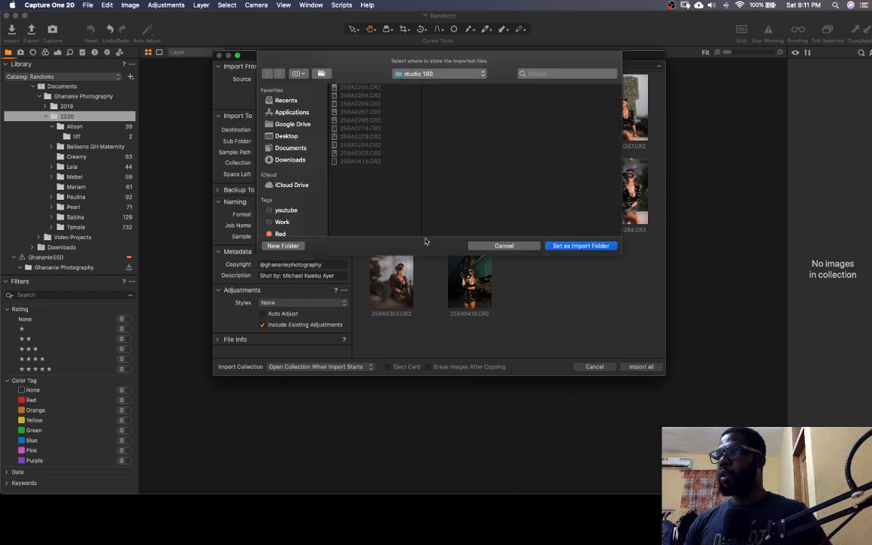
left_click(303, 150)
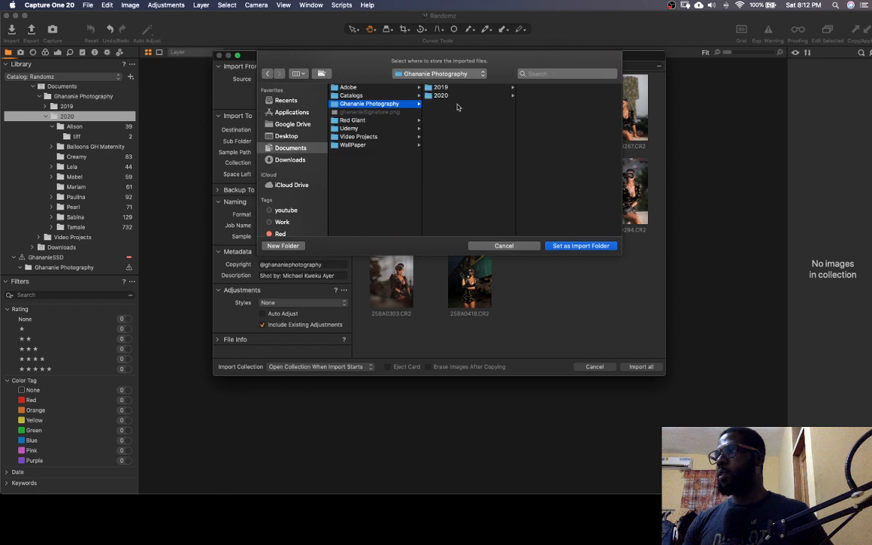
left_click(447, 95)
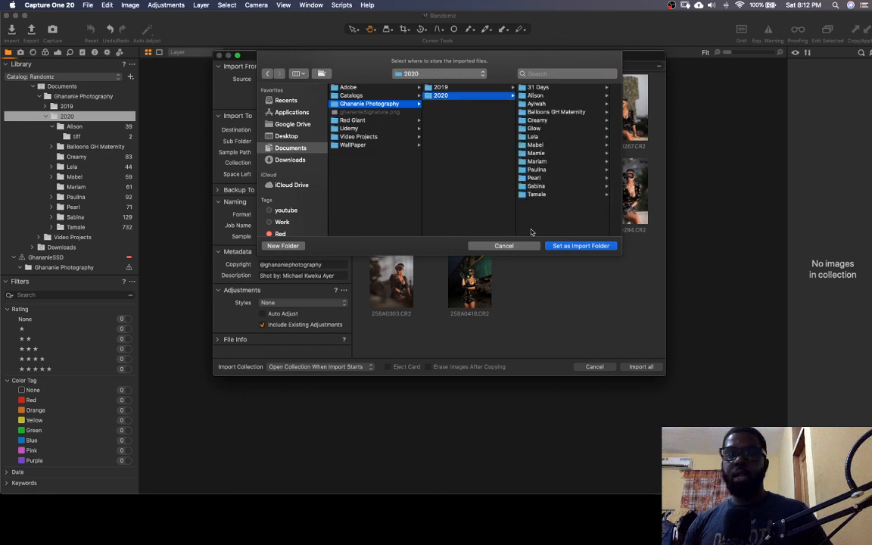
left_click(283, 246)
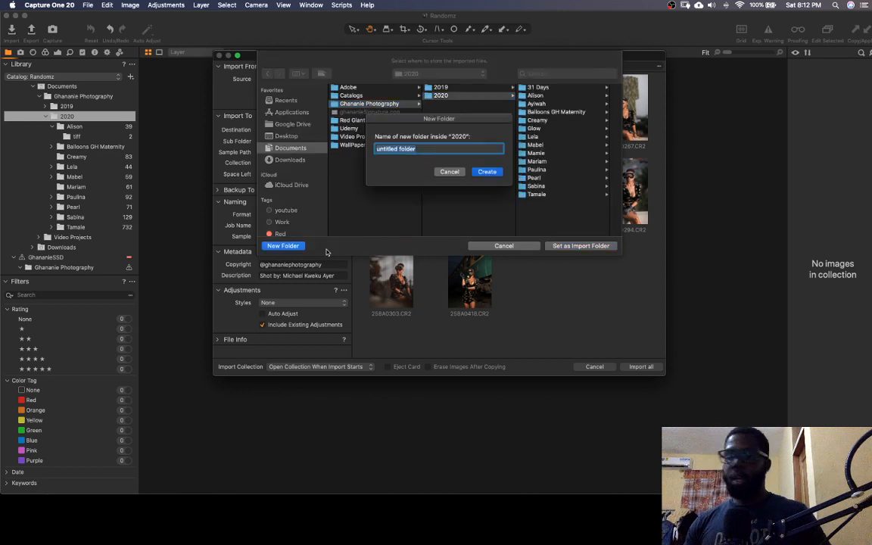
type("Studio ")
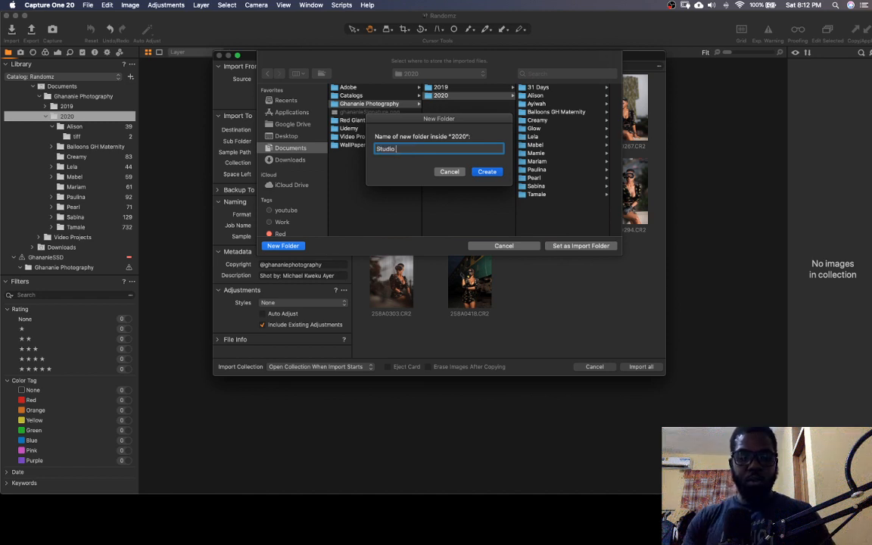
type("180")
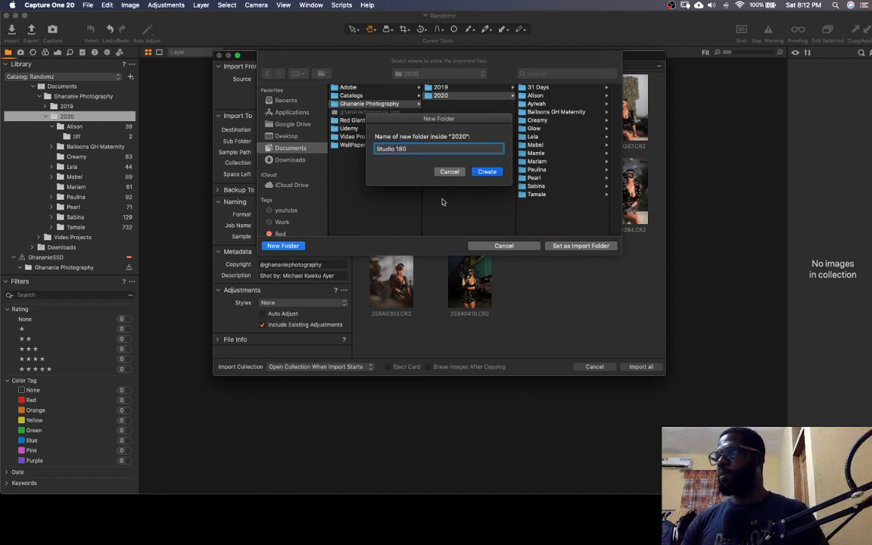
left_click(485, 172)
key("Return")
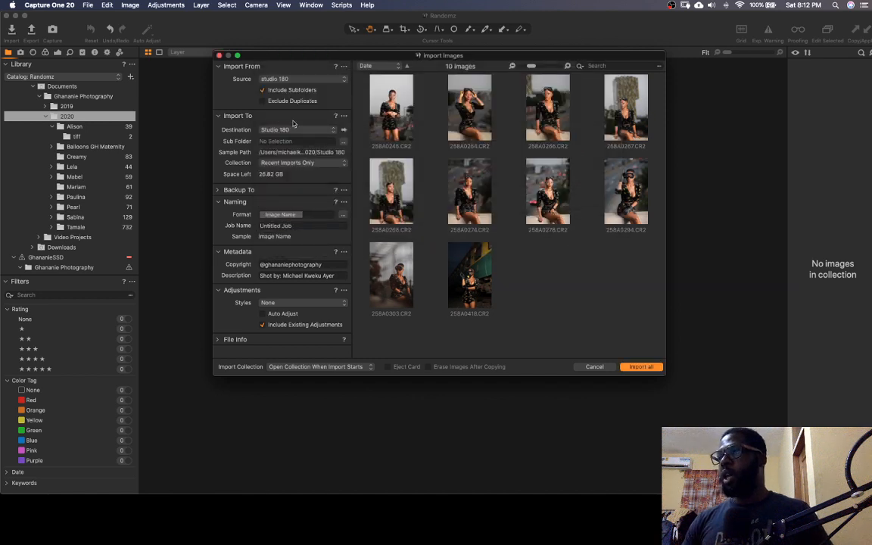
left_click(640, 367)
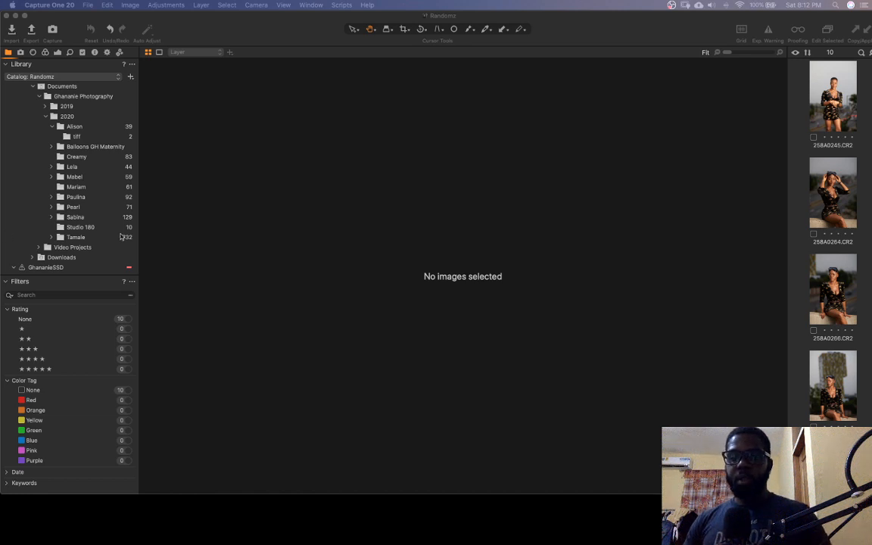
Browse the imported photos one by one from 258A0245.CR2 through 258A0418.CR2
left_click(828, 110)
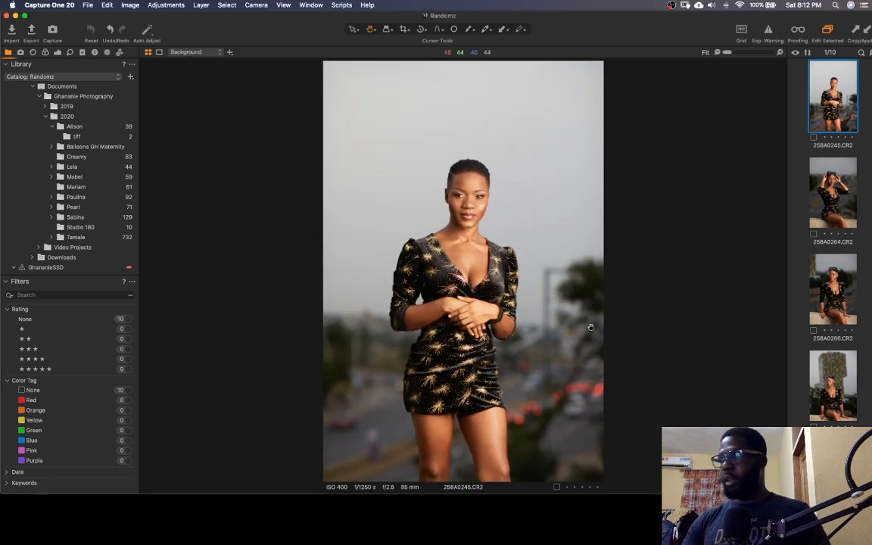
key("Down")
key("Down")
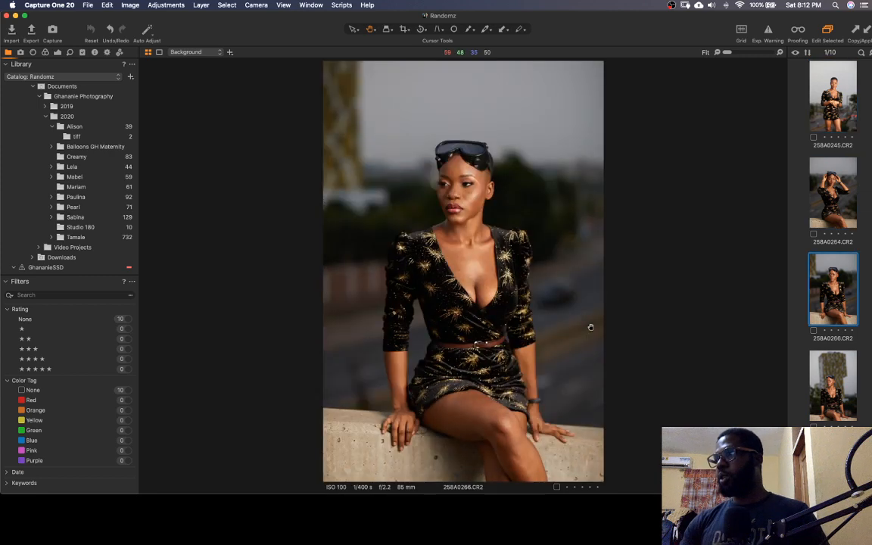
key("Down")
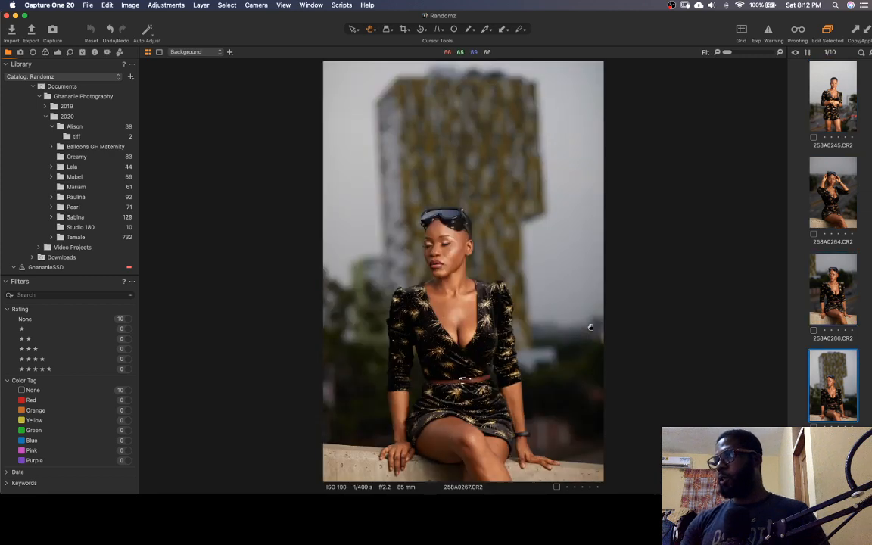
key("Down")
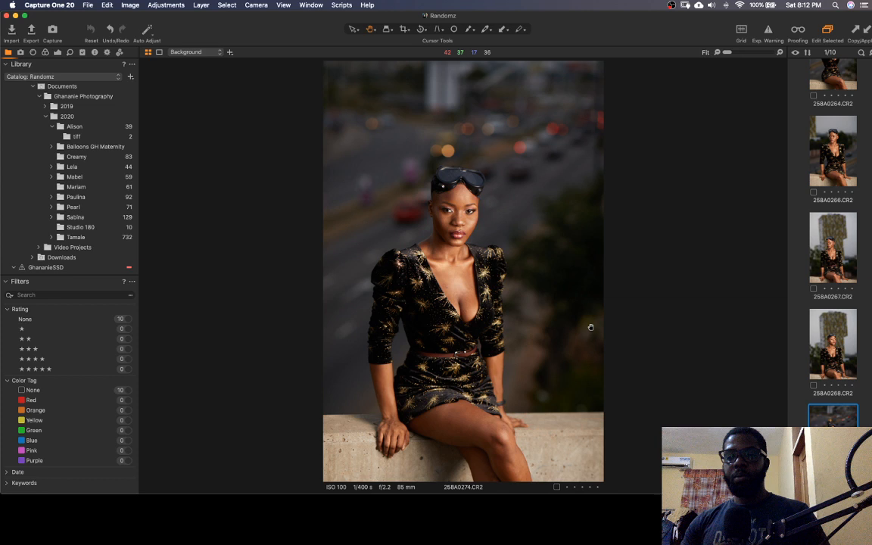
key("Down")
key("Down")
key("Down")
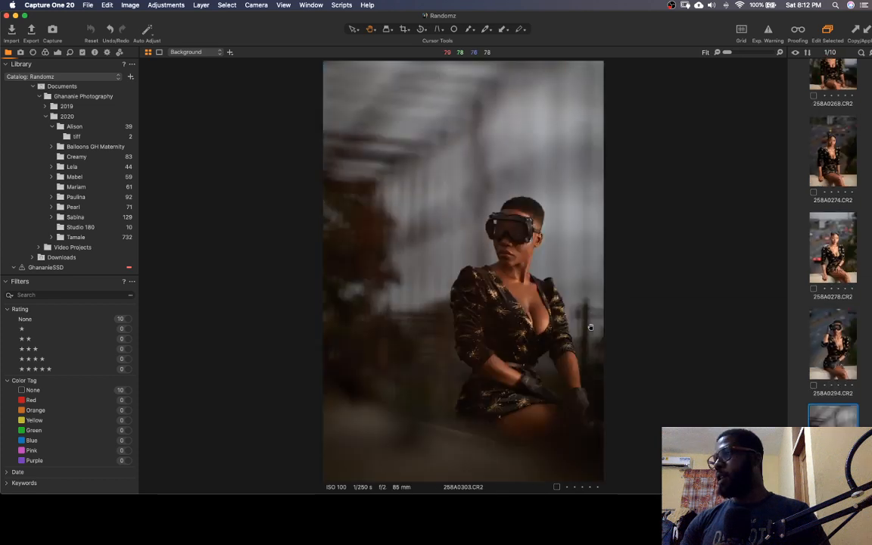
key("Down")
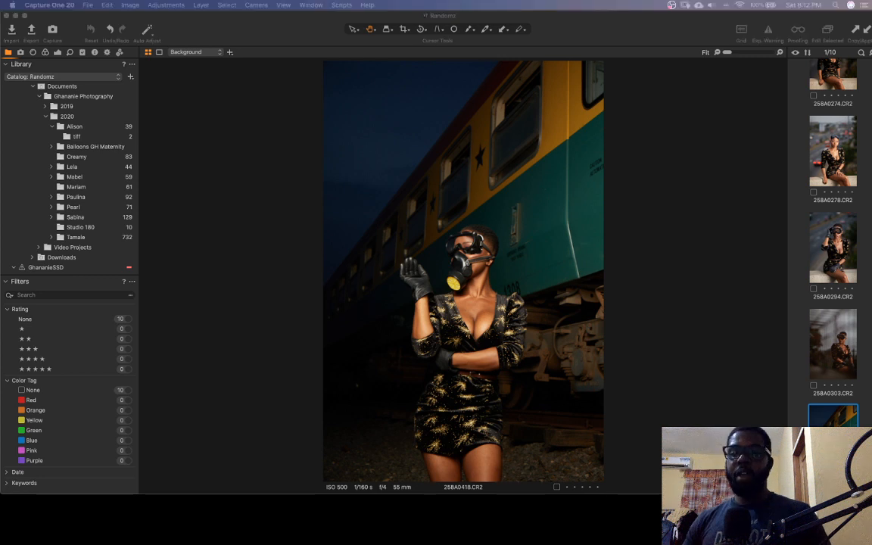
Show the exposure adjustment tools and select the first imported photo, 258A0245.CR2
left_click(57, 51)
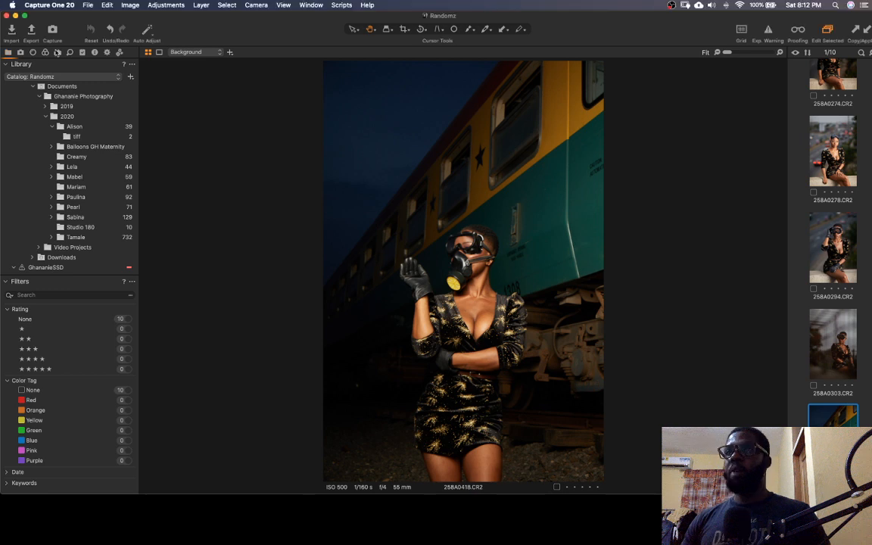
left_click(57, 51)
scroll(833, 189, "up", 8)
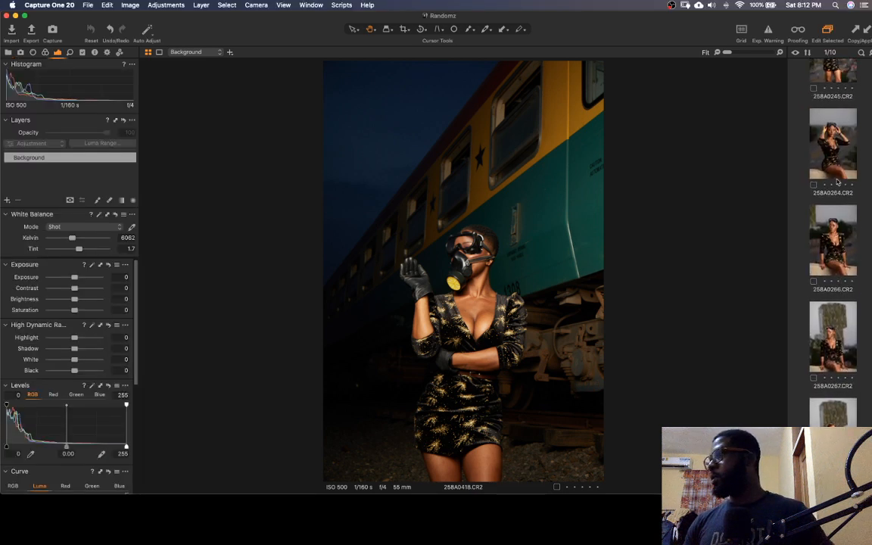
scroll(845, 162, "up", 2)
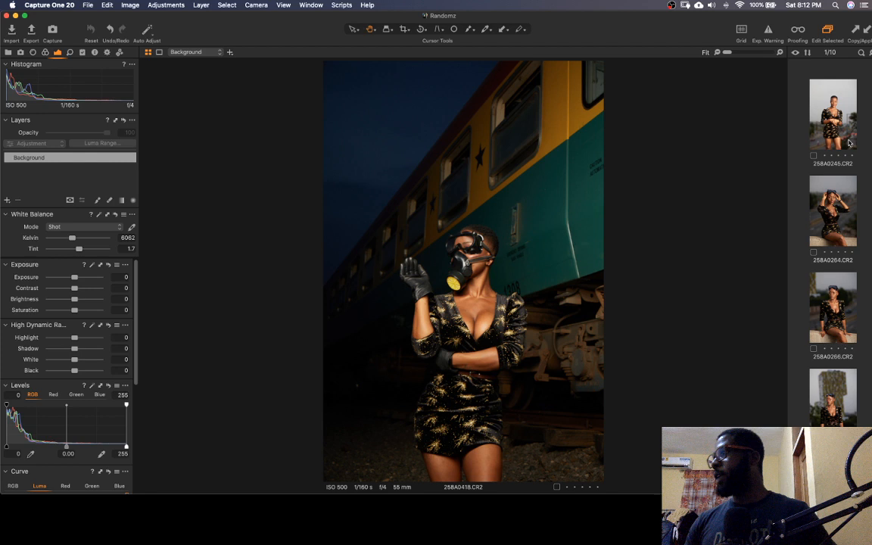
left_click(849, 142)
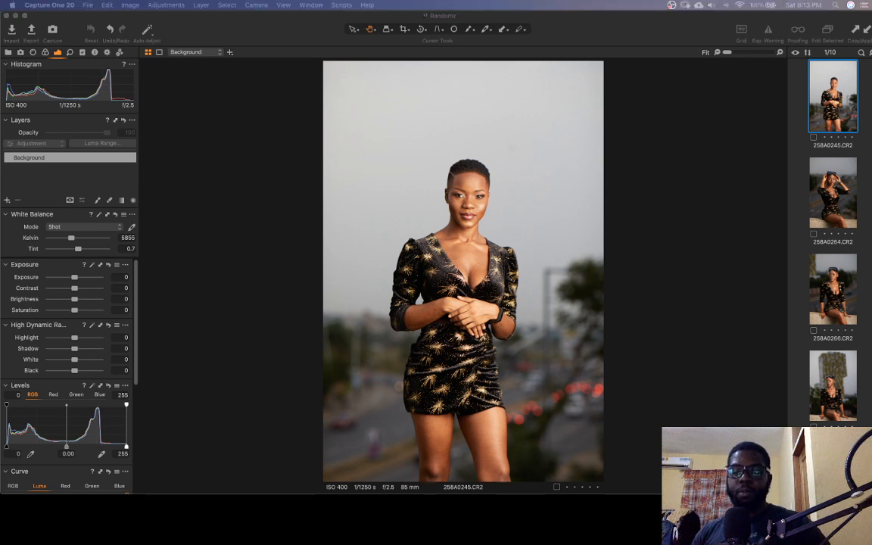
Look through photos 258A0264.CR2 and 258A0266.CR2 with the exposure tools displayed
left_click(752, 159)
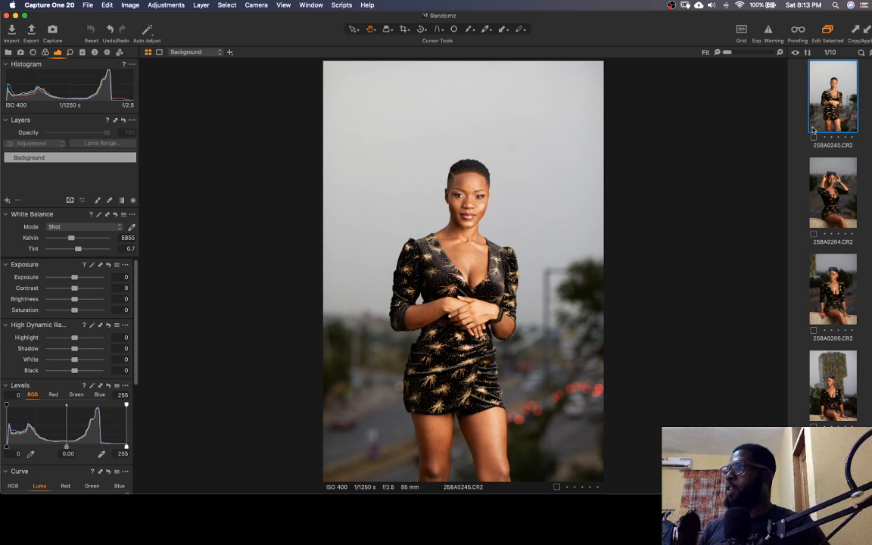
key("Down")
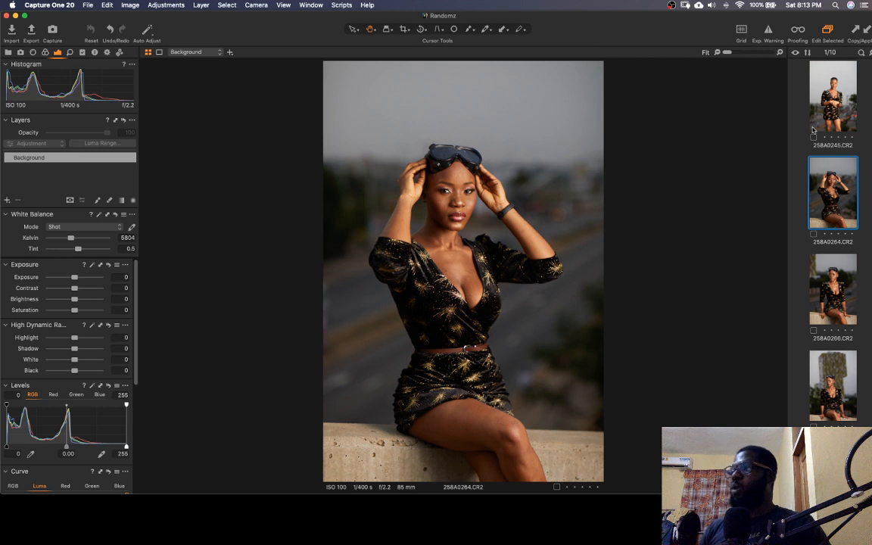
key("Down")
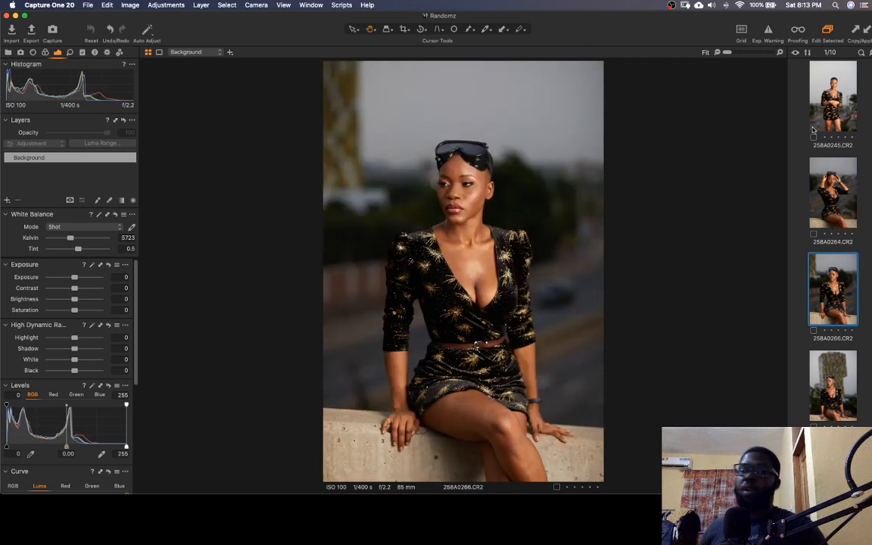
Browse the remaining photos one by one from 258A0267.CR2 through 258A0418.CR2
key("Down")
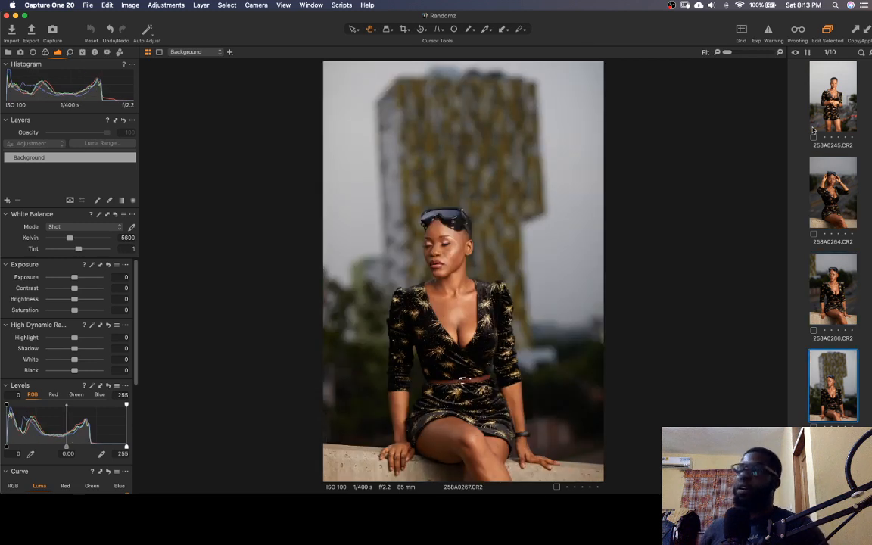
key("Down")
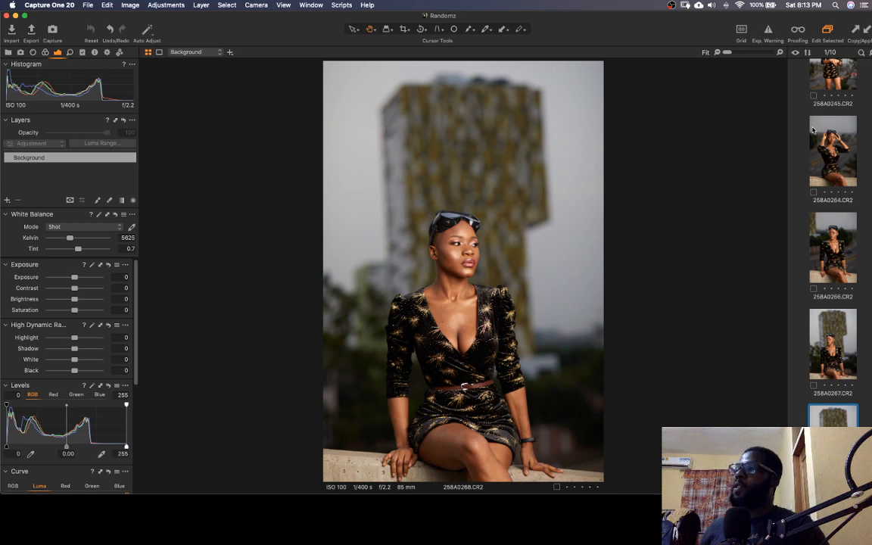
key("Down")
key("Down")
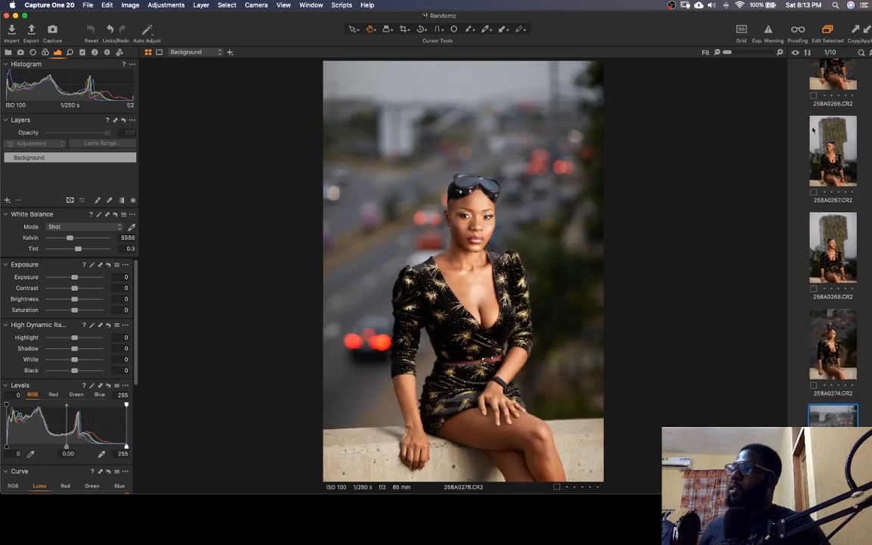
key("Down")
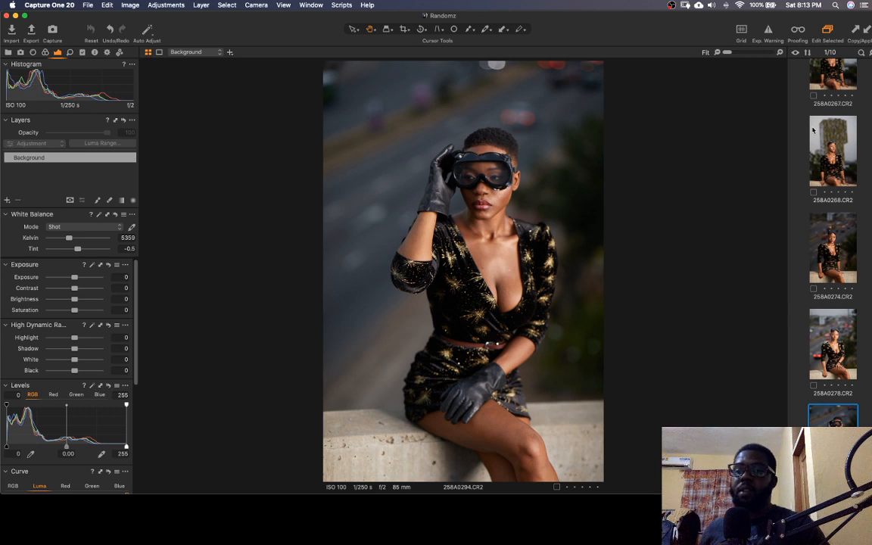
key("Down")
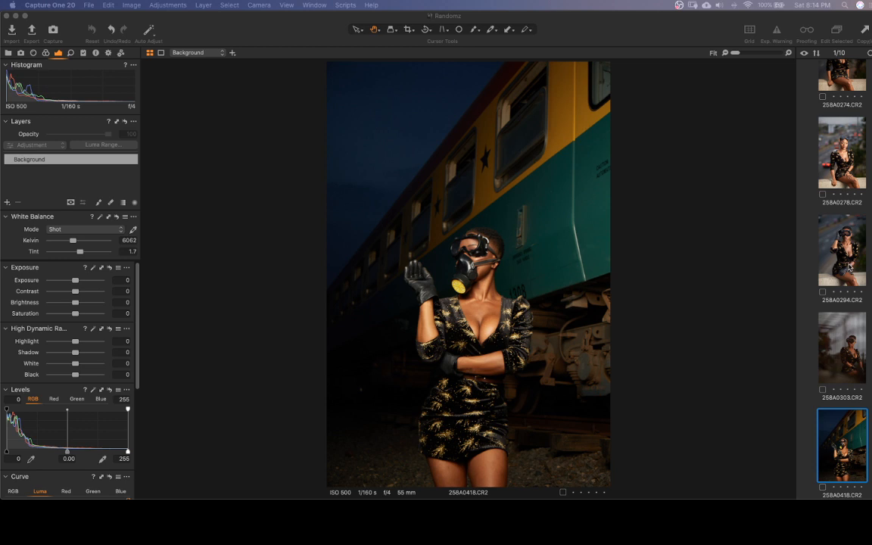
Return to the first photo, 258A0245.CR2, and review the whole set one by one through 258A0418.CR2
scroll(849, 267, "up", 7)
left_click(843, 106)
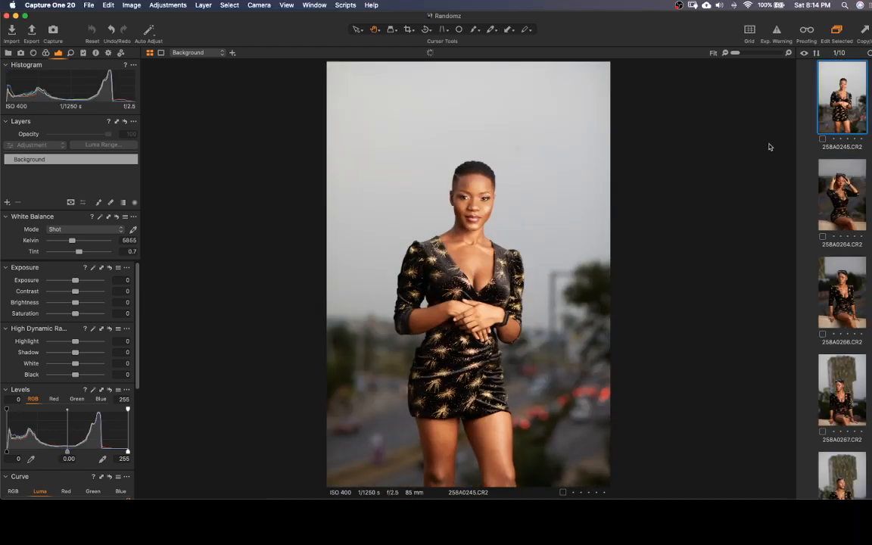
key("Down")
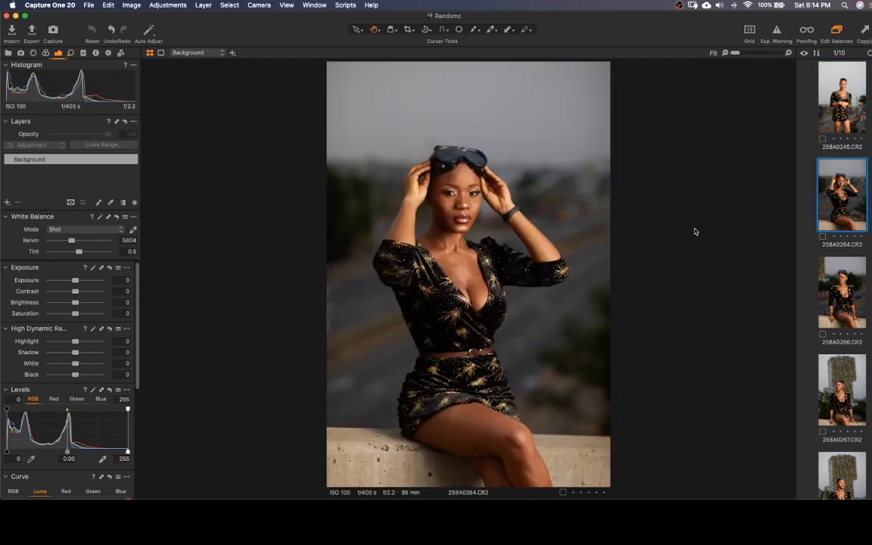
key("Down")
key("Down")
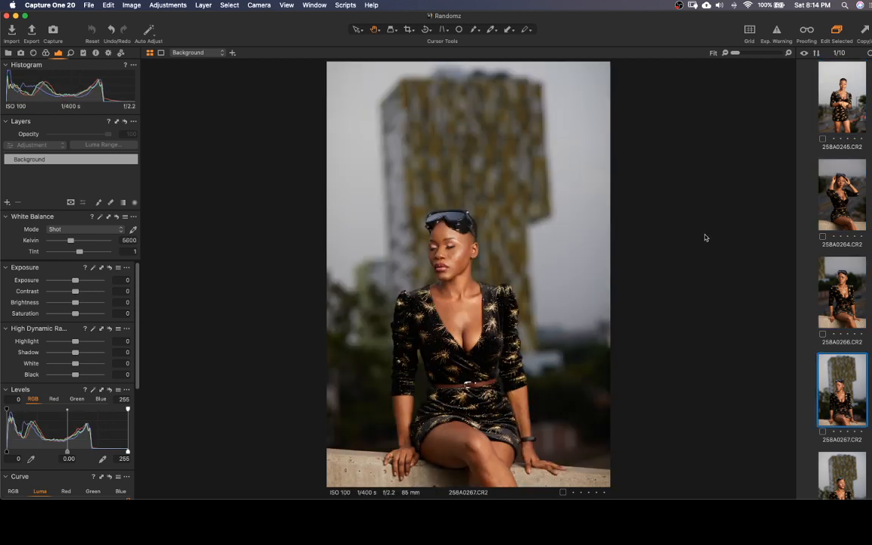
key("Down")
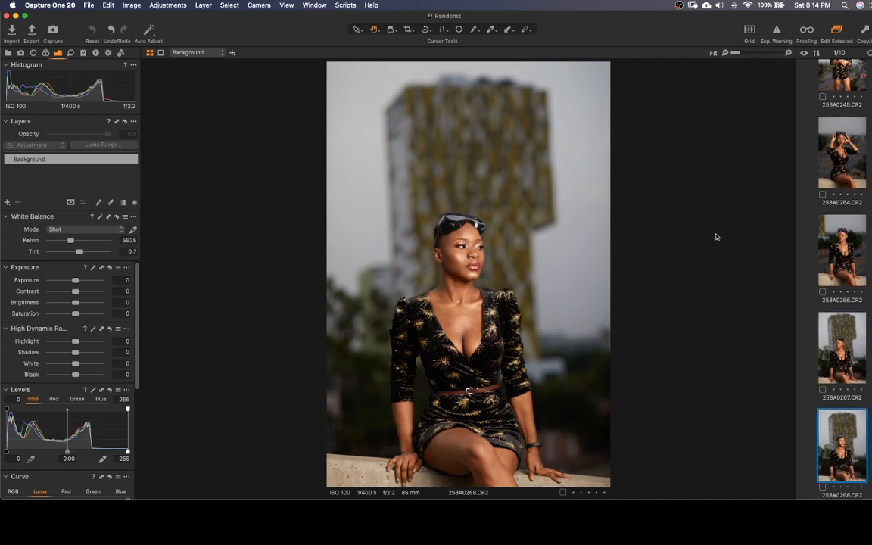
key("Down")
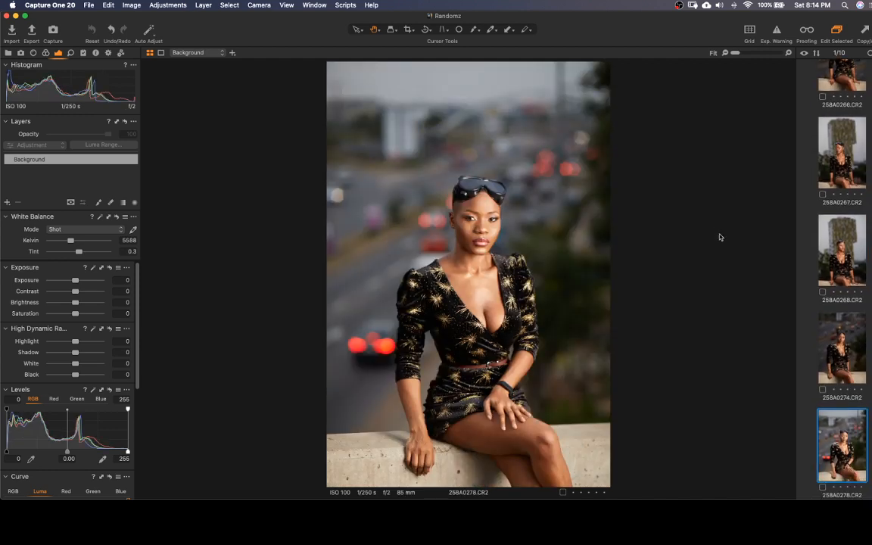
key("Down")
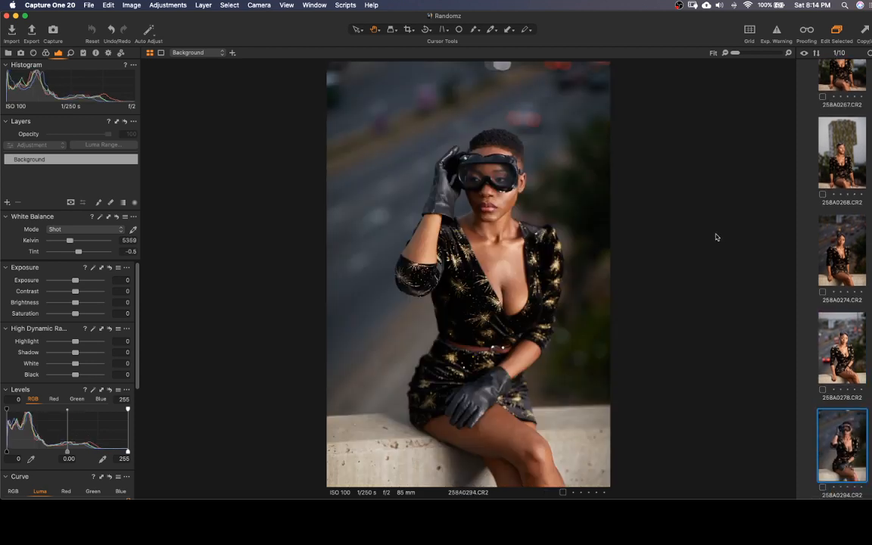
key("Down")
key("Down")
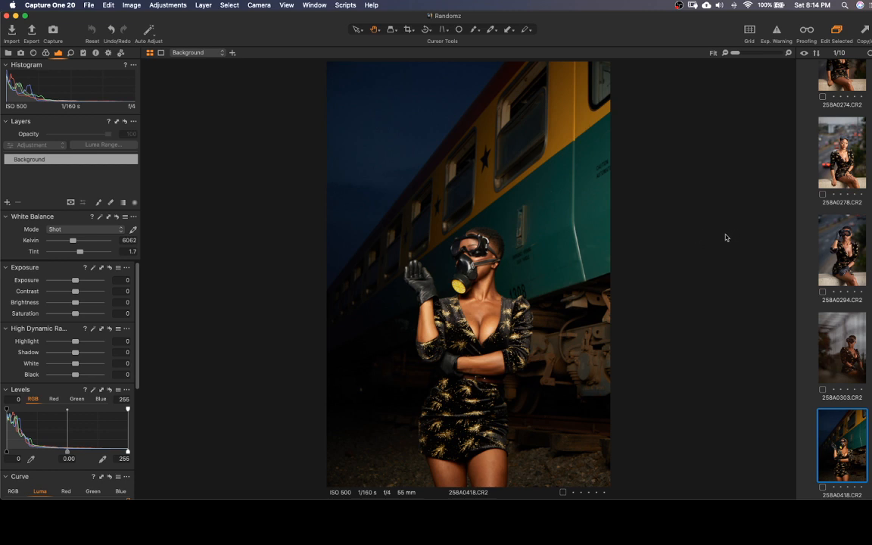
Restart from the first photo, move through the set to 258A0274.CR2 and rate that photo five stars
key("Up")
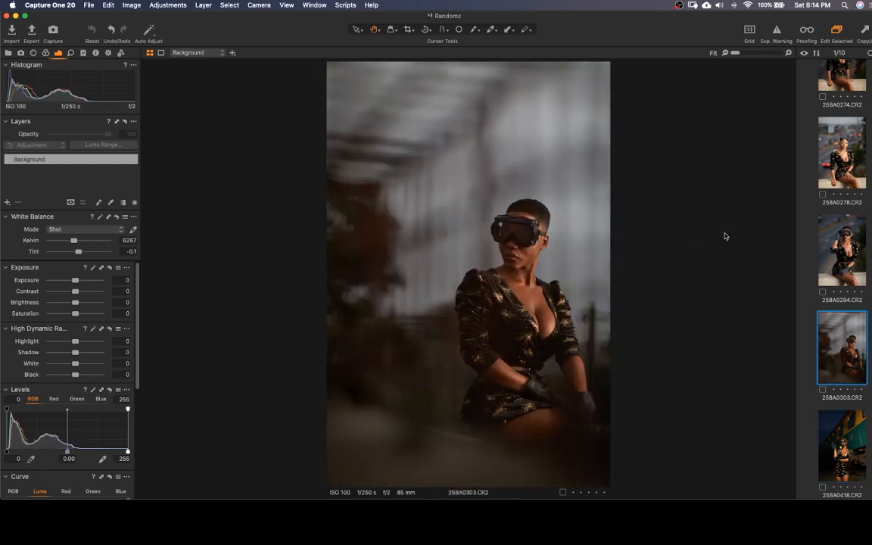
key("Home")
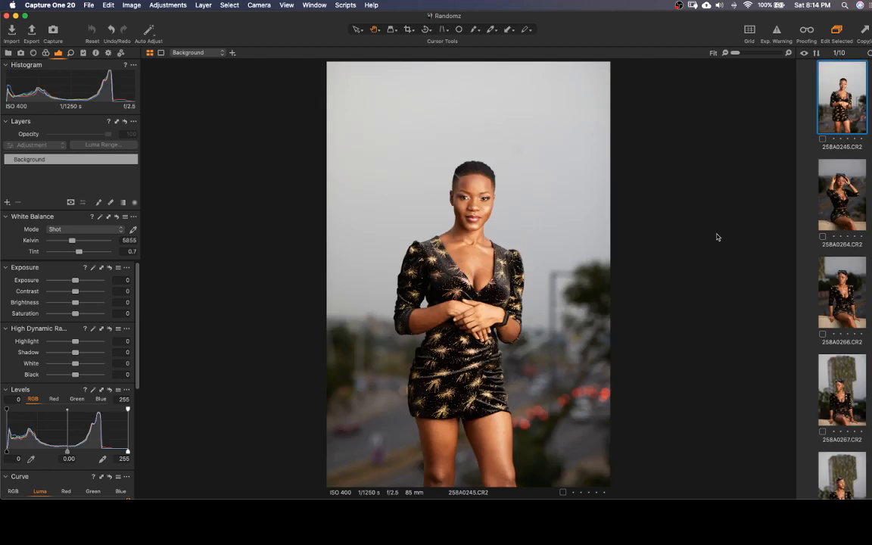
key("Down")
key("Down")
key("Down")
key("Down")
key("Down")
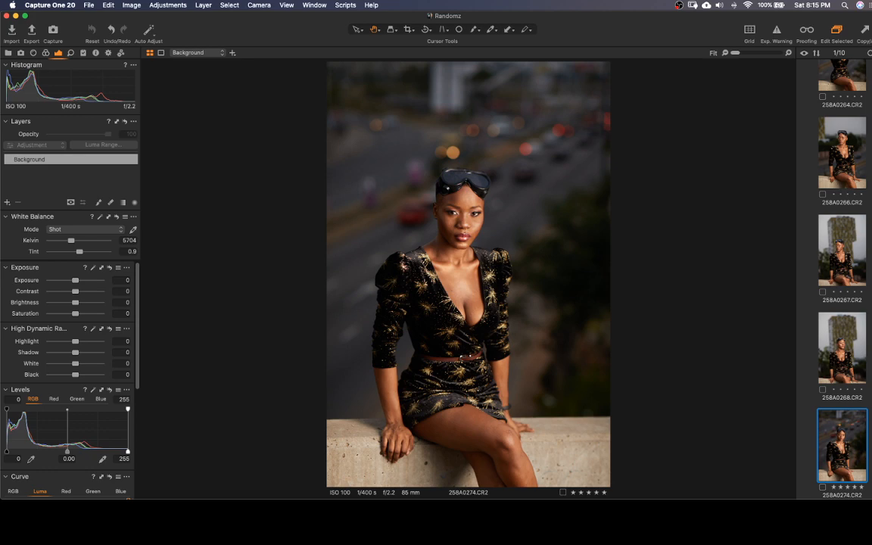
Look through the photos after 258A0274.CR2 up to 258A0418.CR2, and reselect the first photo, 258A0245.CR2
key("Down")
key("Down")
key("Down")
key("Down")
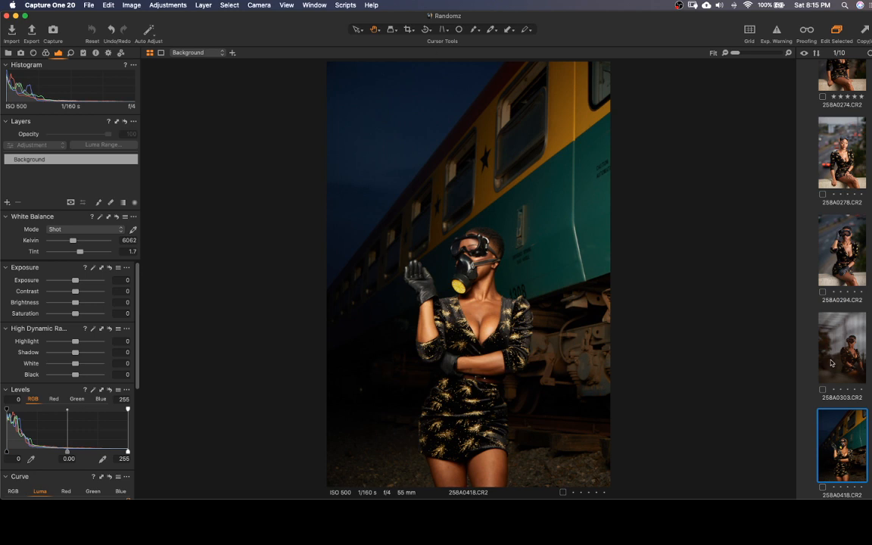
scroll(839, 345, "up", 10)
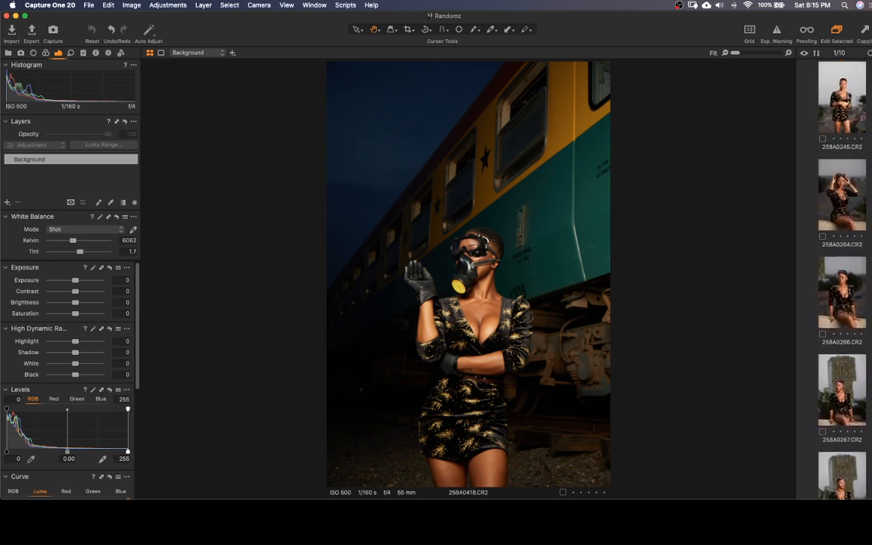
left_click(848, 98)
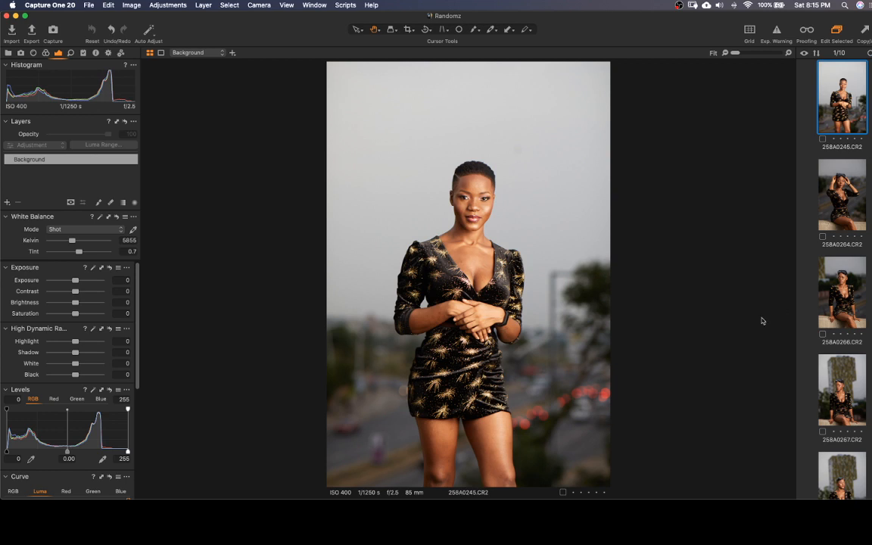
Review the photos from 258A0264.CR2 to 258A0278.CR2 and go back to re-examine the five-star photo 258A0274.CR2
key("Down")
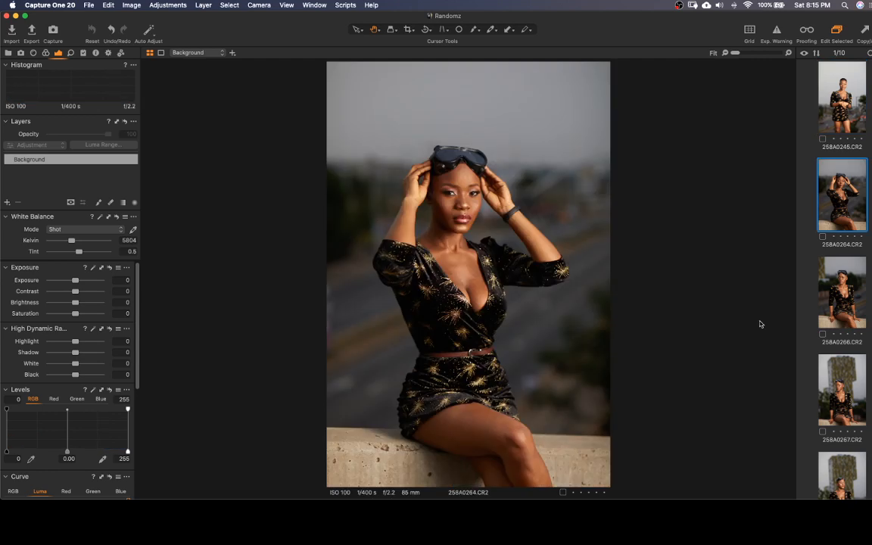
key("Down")
key("Down")
key("Down")
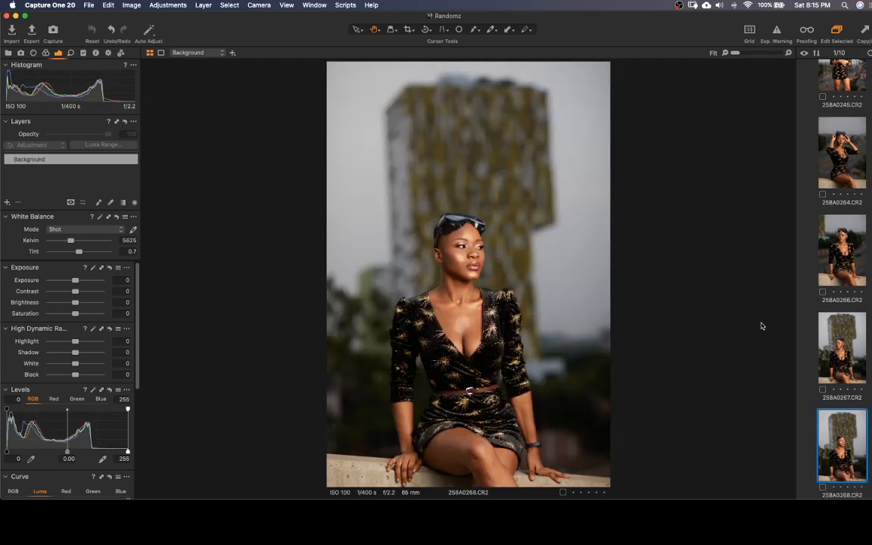
key("Down")
key("Down")
key("Up")
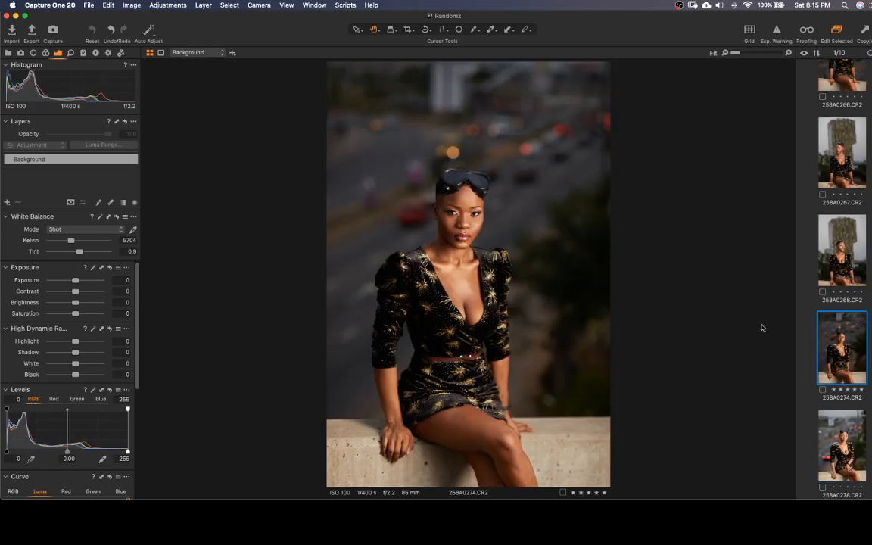
key("Down")
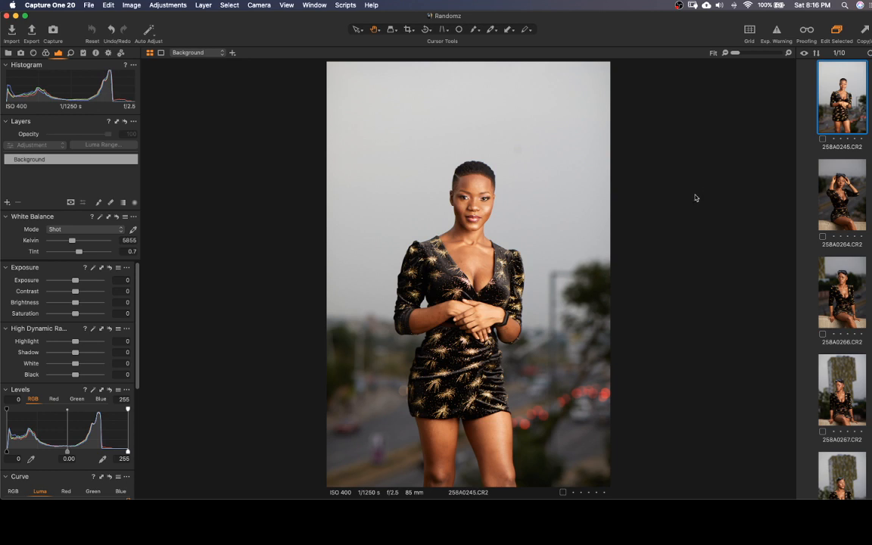
Examine the photos again one by one from 258A0264.CR2 through the train shot 258A0418.CR2
key("Down")
key("Down")
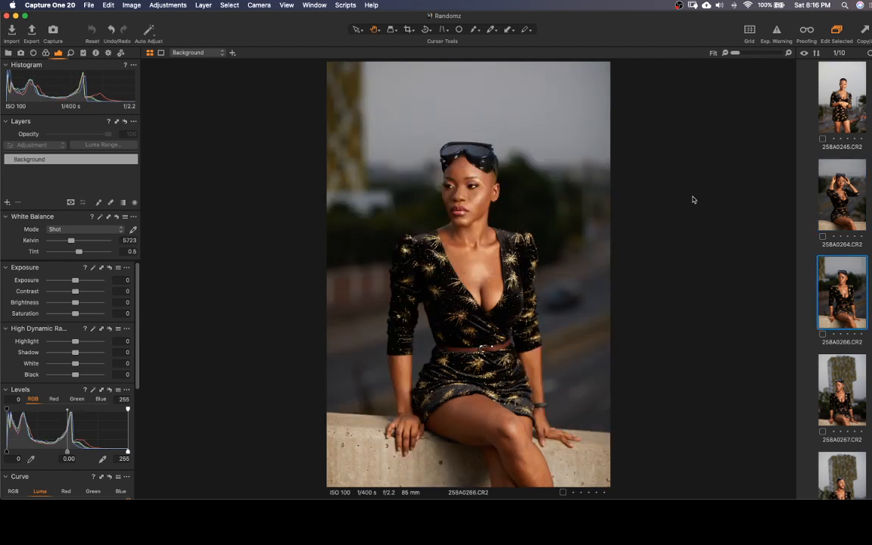
key("Down")
key("Down")
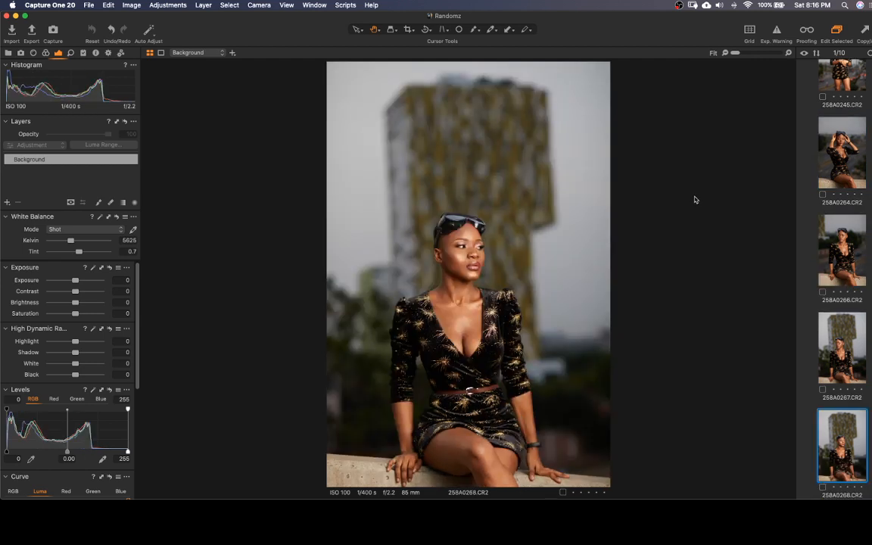
key("Down")
key("Down")
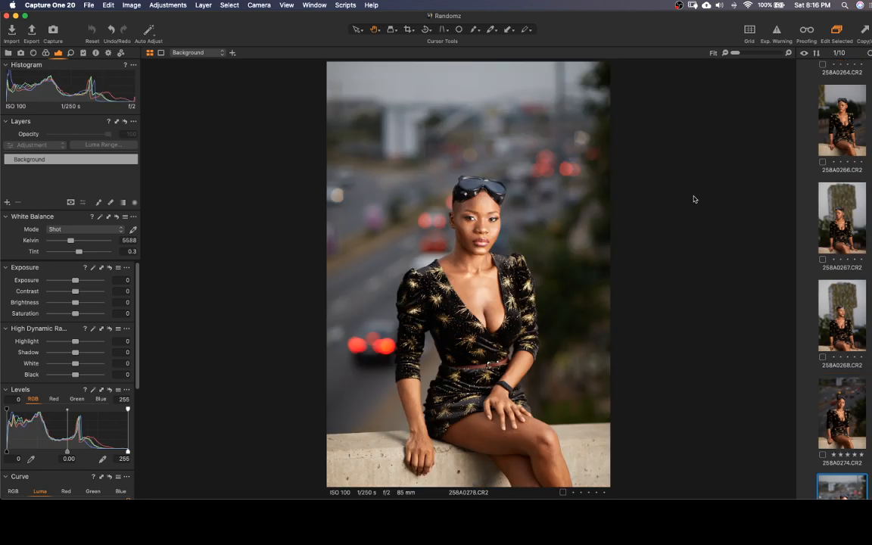
key("Down")
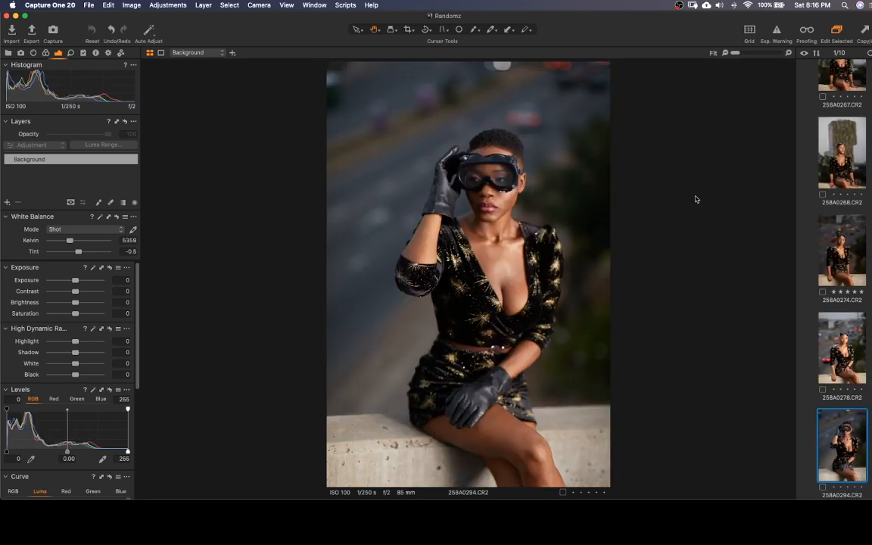
key("Down")
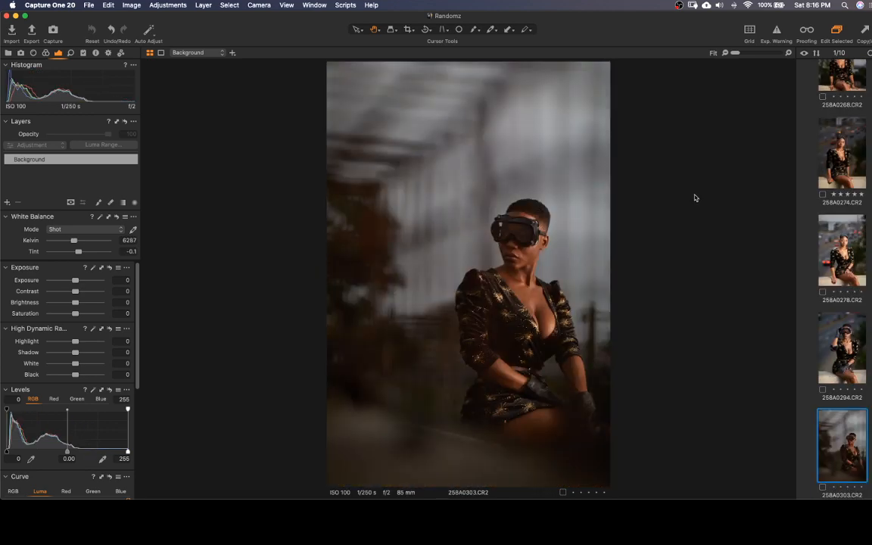
key("Down")
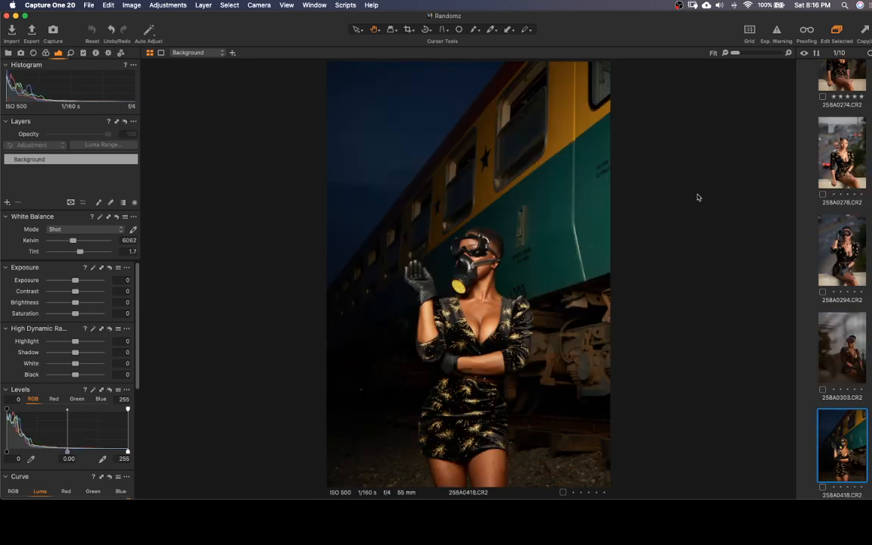
key("Down")
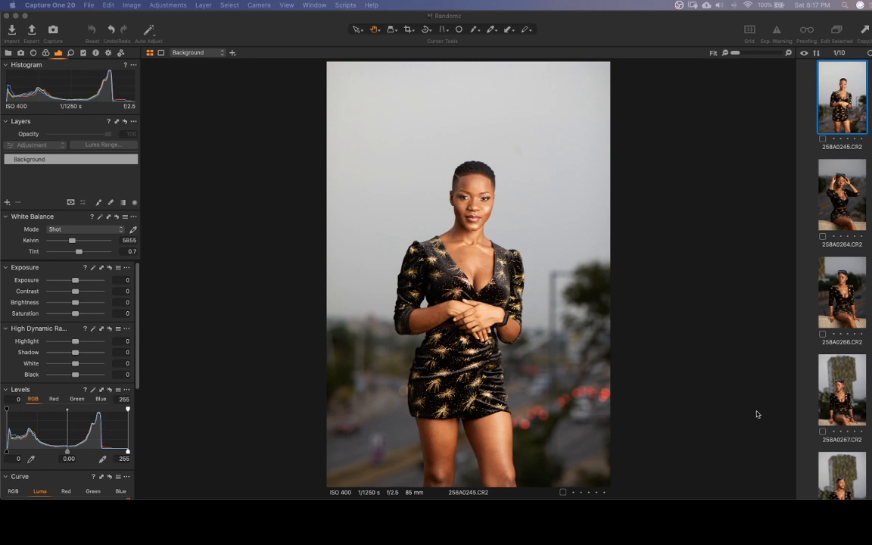
Go through the set from 258A0245.CR2 to the train photo 258A0418.CR2 and rate the train photo five stars
left_click(845, 107)
key("Down")
key("Down")
key("Down")
key("Down")
key("Down")
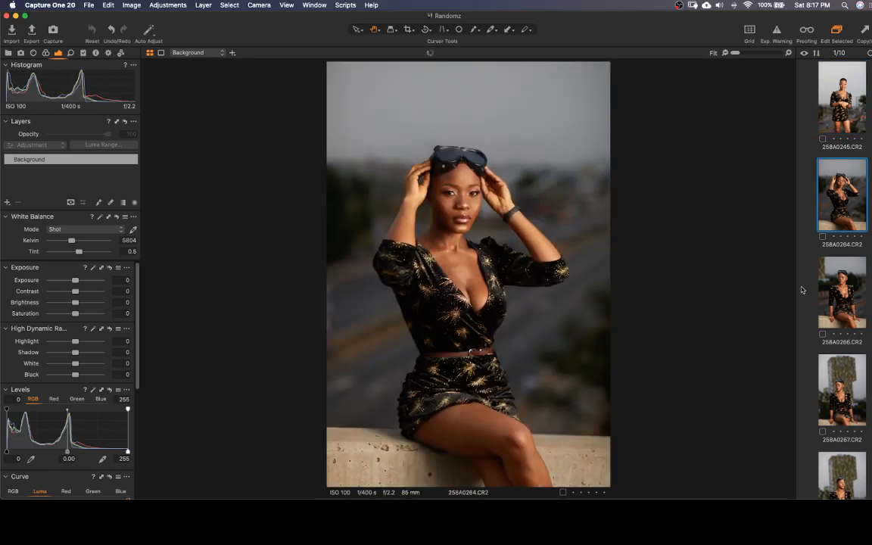
key("Down")
key("Down")
key("Down")
key("Down")
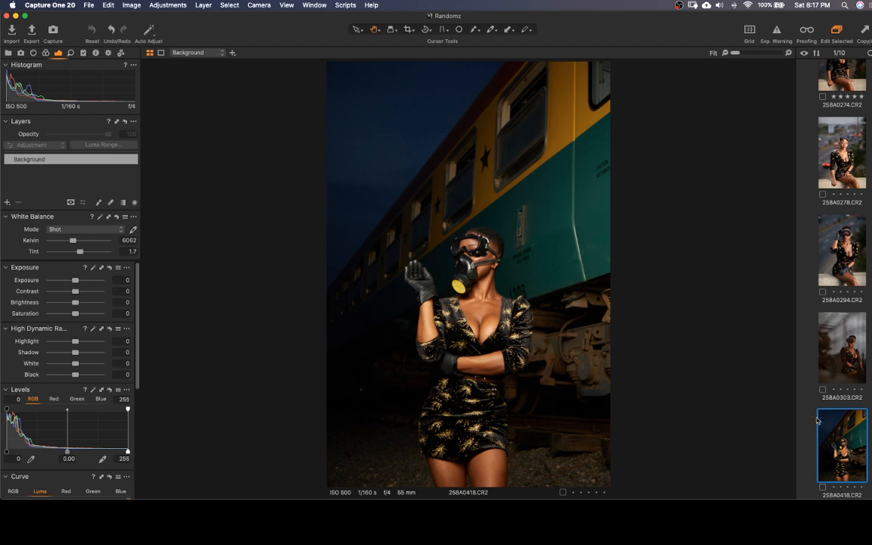
key("5")
View photo 258A0268.CR2 again and go back to the first photo, 258A0245.CR2
key("Right")
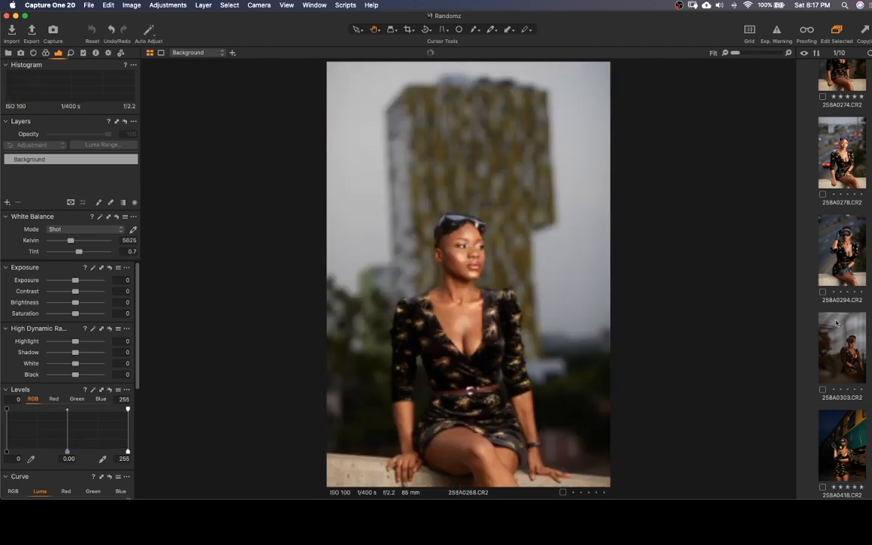
key("Left")
key("Left")
key("Left")
key("Left")
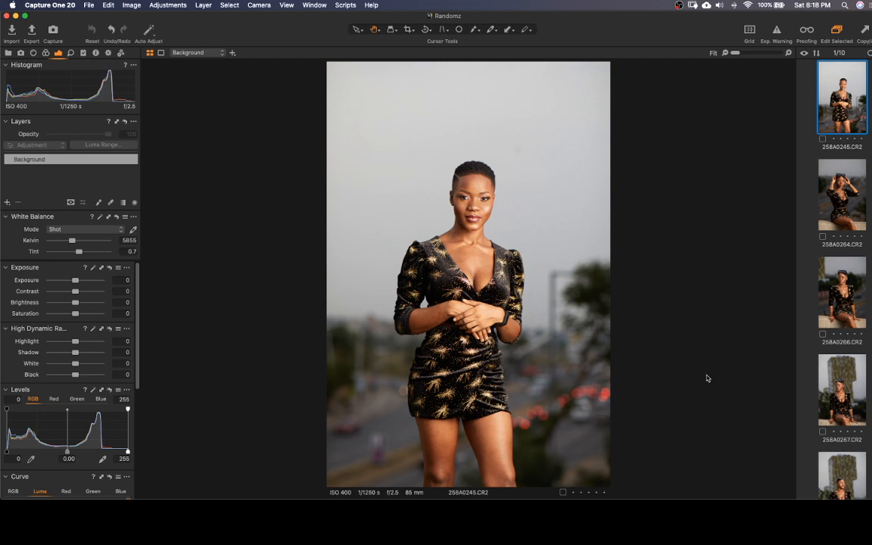
Browse forward through the photos from 258A0264.CR2 to 258A0303.CR2
key("Down")
key("Down")
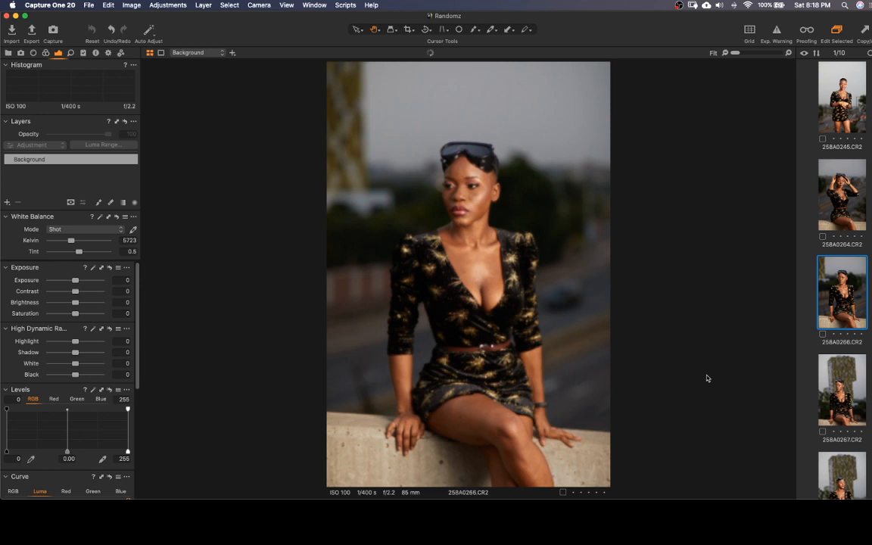
key("Down")
key("Down")
key("Down")
key("Down")
key("Down")
key("Down")
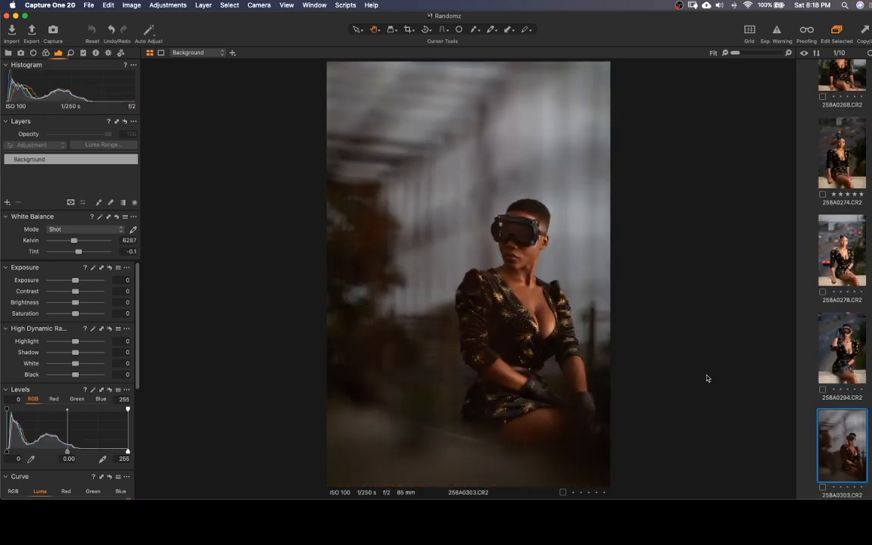
Look again at the train photo 258A0418.CR2, 258A0303.CR2 and 258A0294.CR2, and return to the train photo
key("Down")
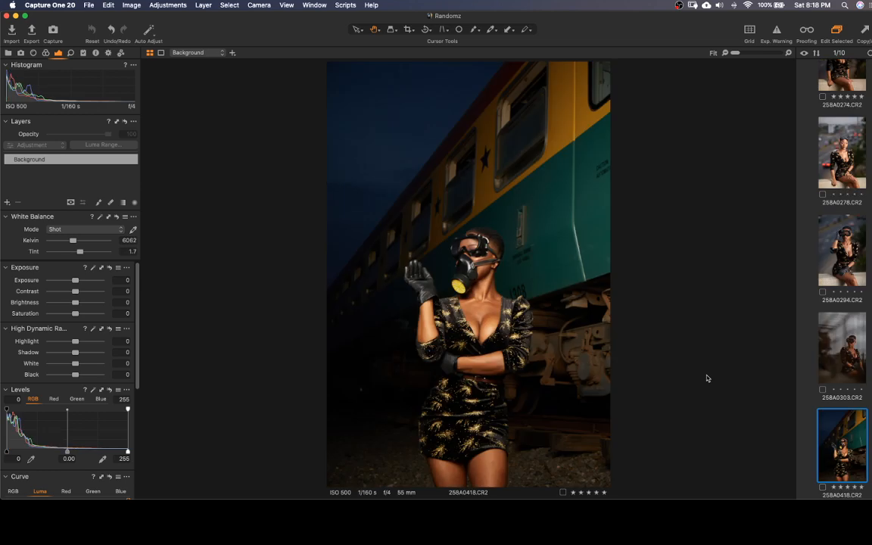
key("Up")
key("Down")
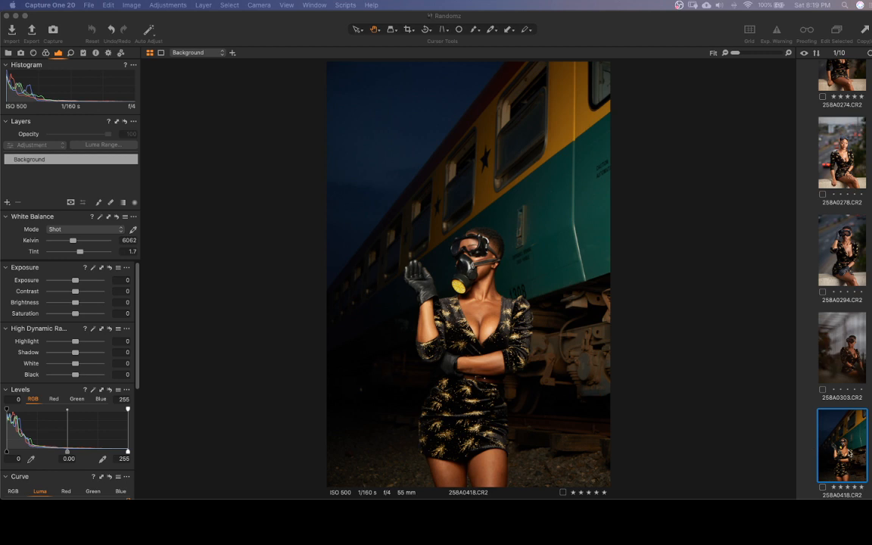
left_click(24, 343)
left_click(836, 347)
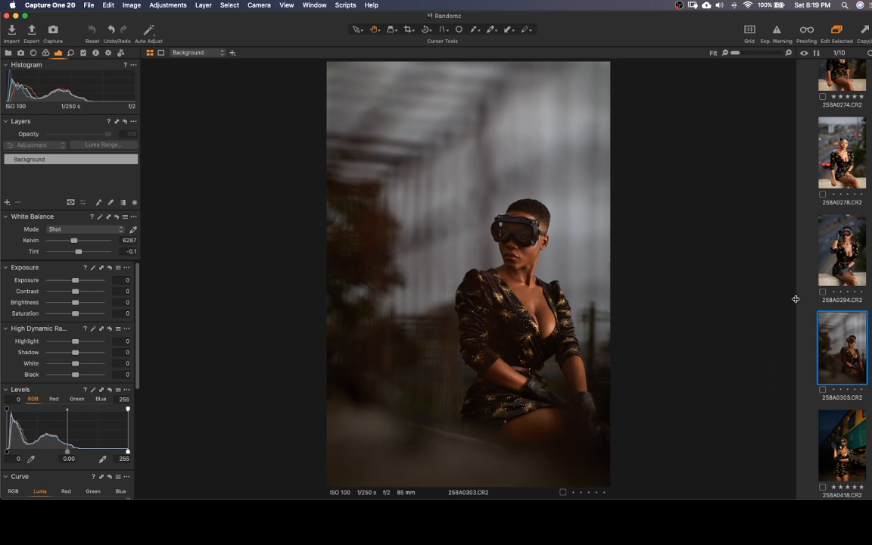
left_click(834, 255)
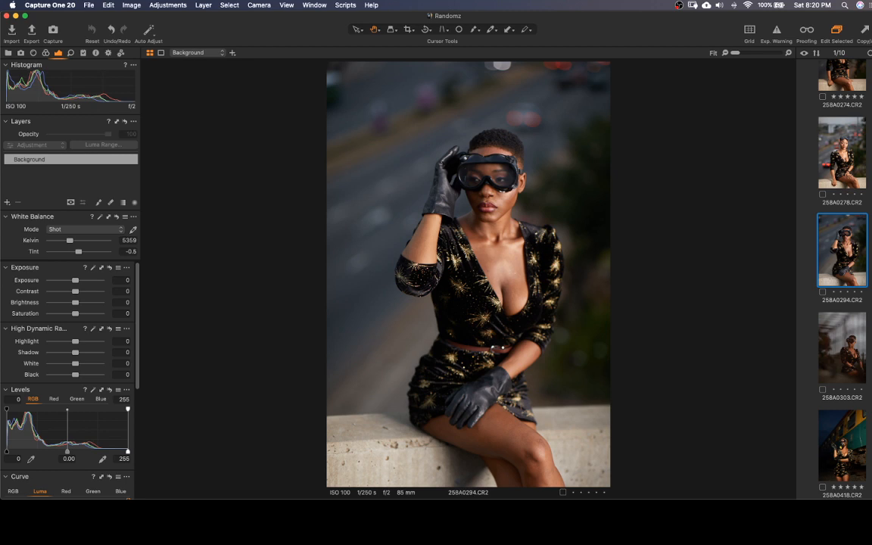
left_click(824, 442)
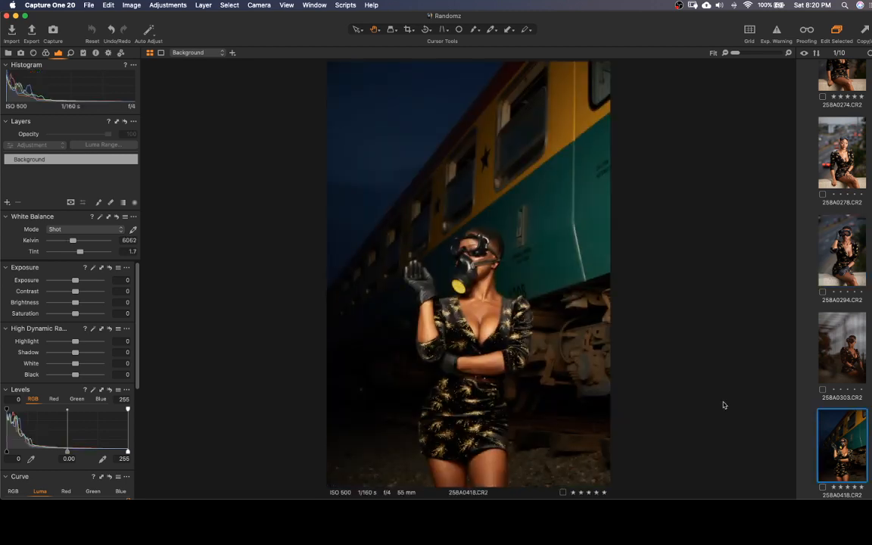
Rate 258A0303.CR2 and 258A0278.CR2 five stars and filter the collection to show only five-star photos
left_click(842, 352)
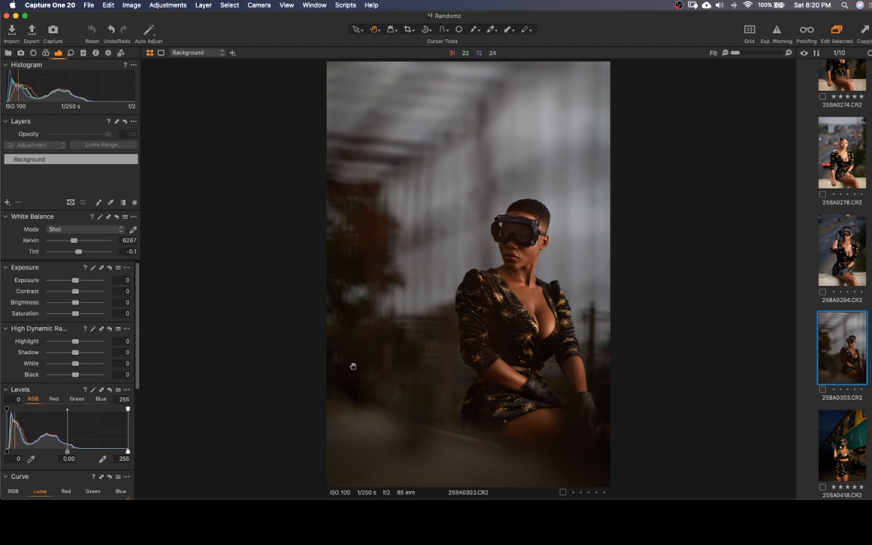
left_click(8, 53)
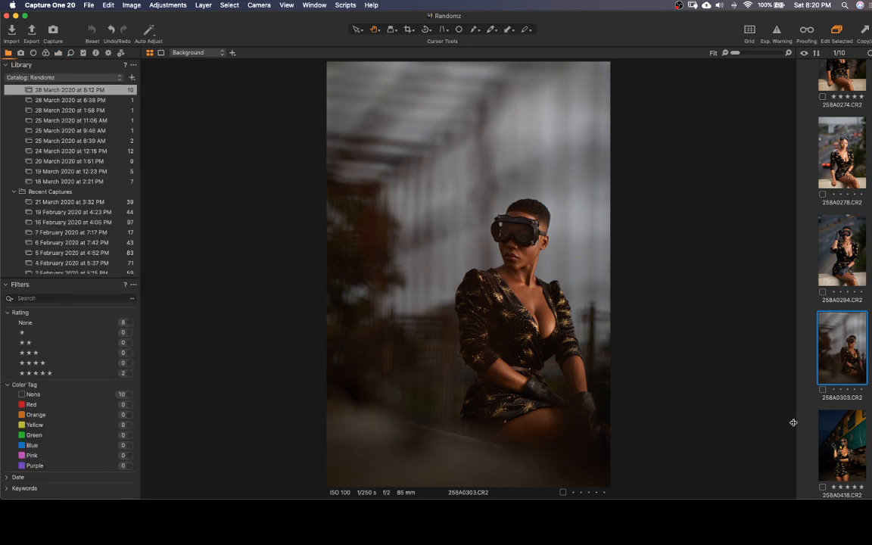
key("5")
scroll(837, 219, "up", 2)
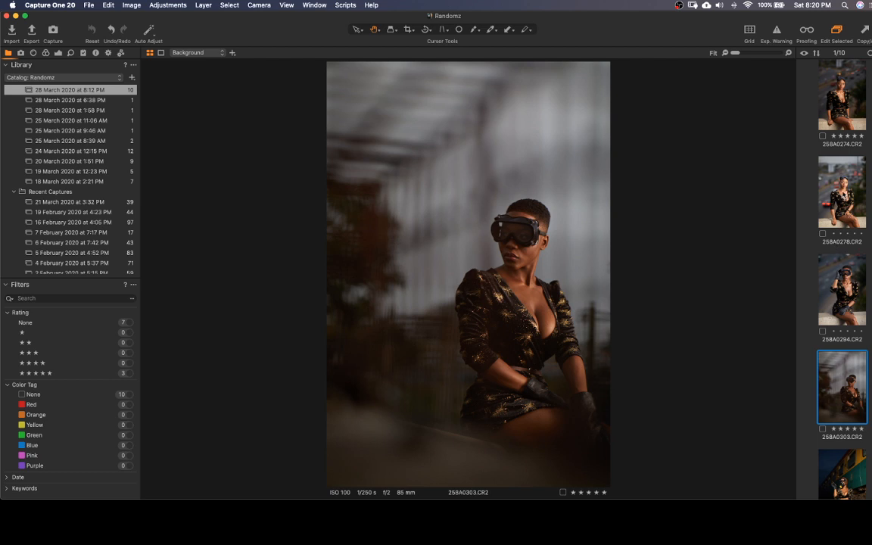
left_click(842, 193)
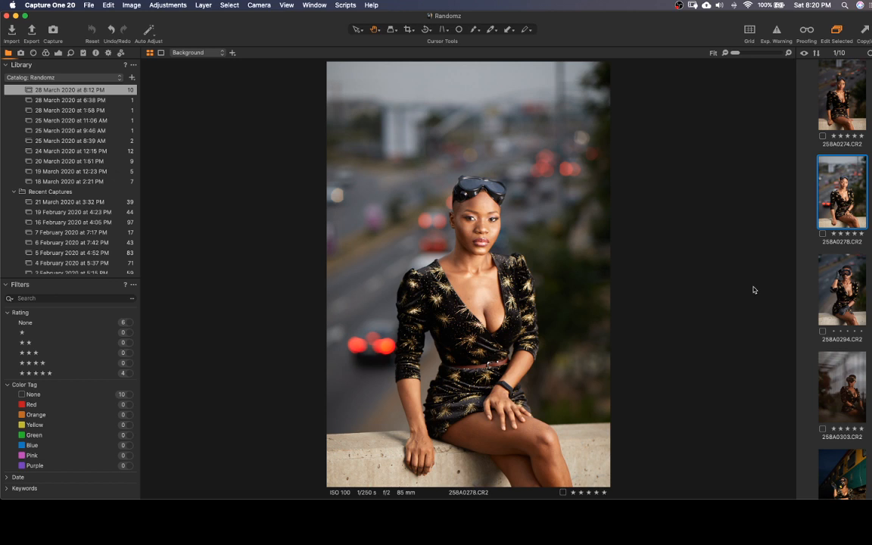
left_click(130, 374)
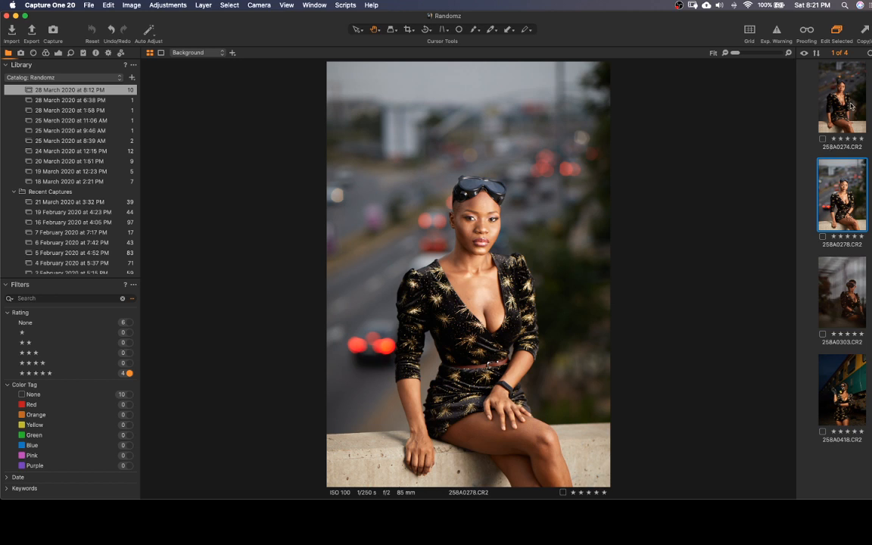
Inspect the face in 258A0274.CR2 at 100% zoom and compare the whole photo side by side with 258A0278.CR2
left_click(850, 108)
left_click(420, 198)
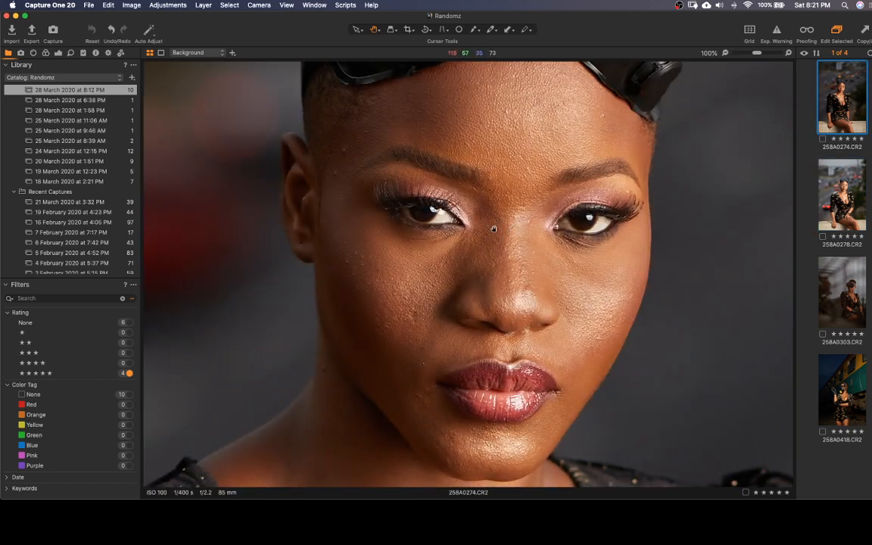
key("Right")
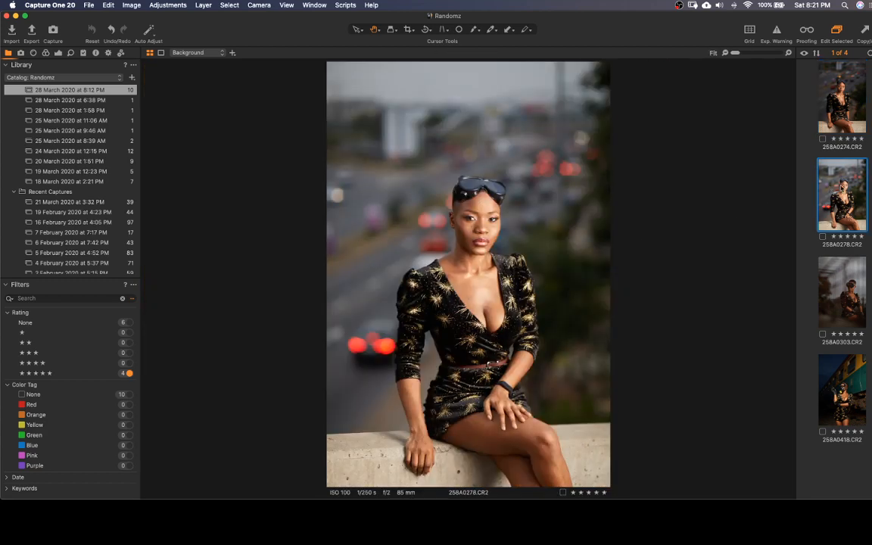
left_click(848, 100, "super")
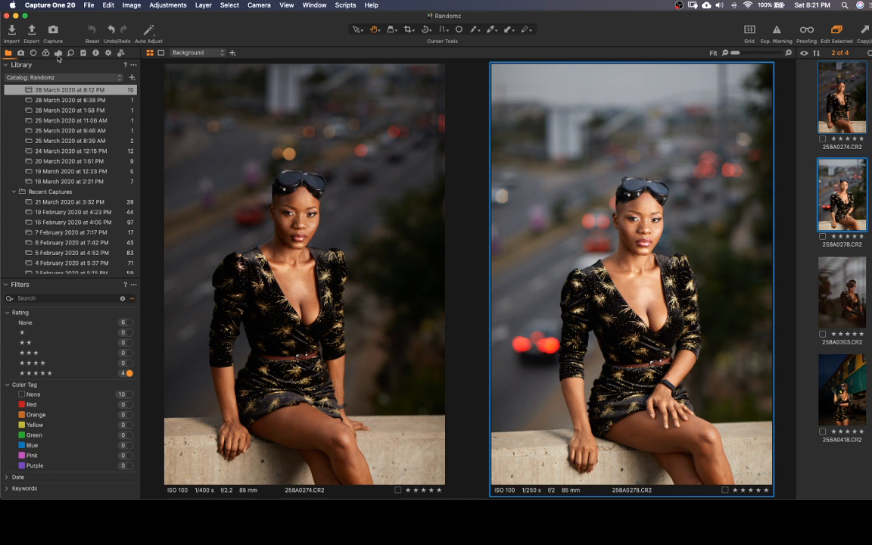
Bring up the exposure tools, display 258A0303.CR2 and 258A0418.CR2 side by side, and hide the tools to enlarge the viewing area
left_click(58, 53)
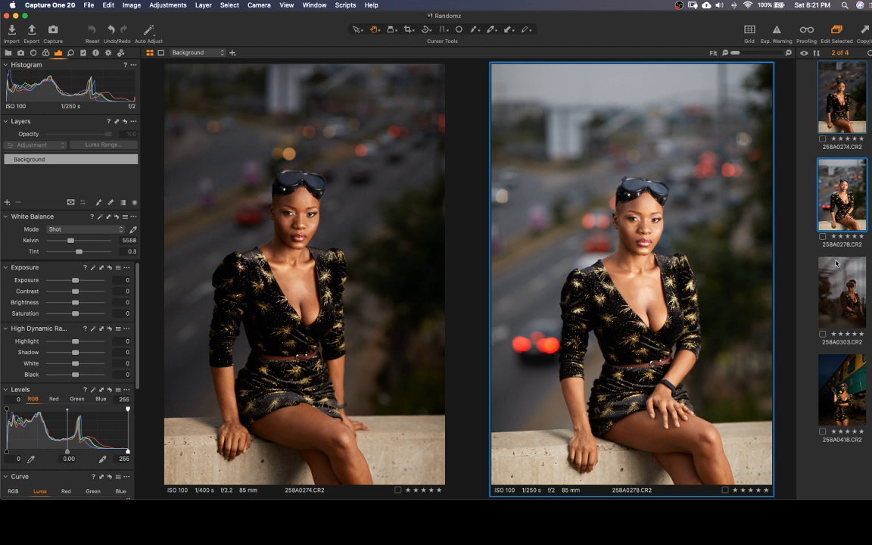
left_click(855, 323)
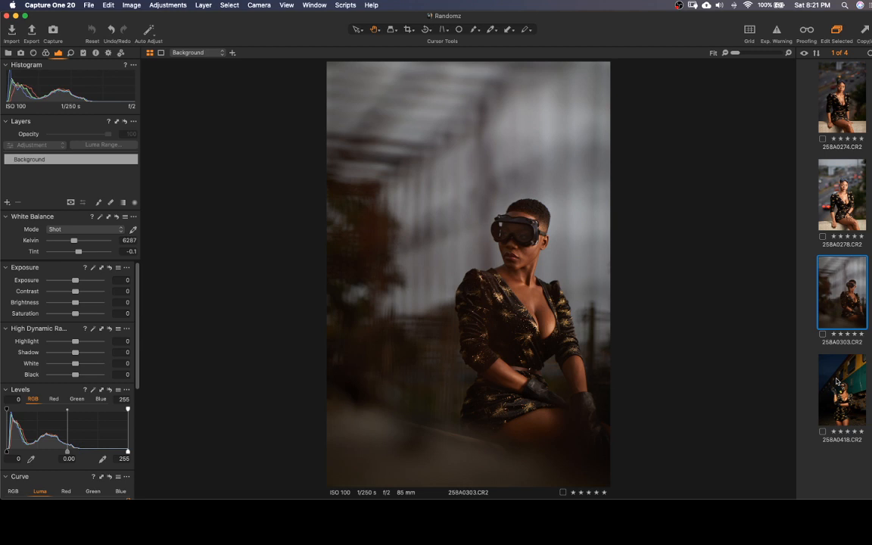
left_click(822, 409, "super")
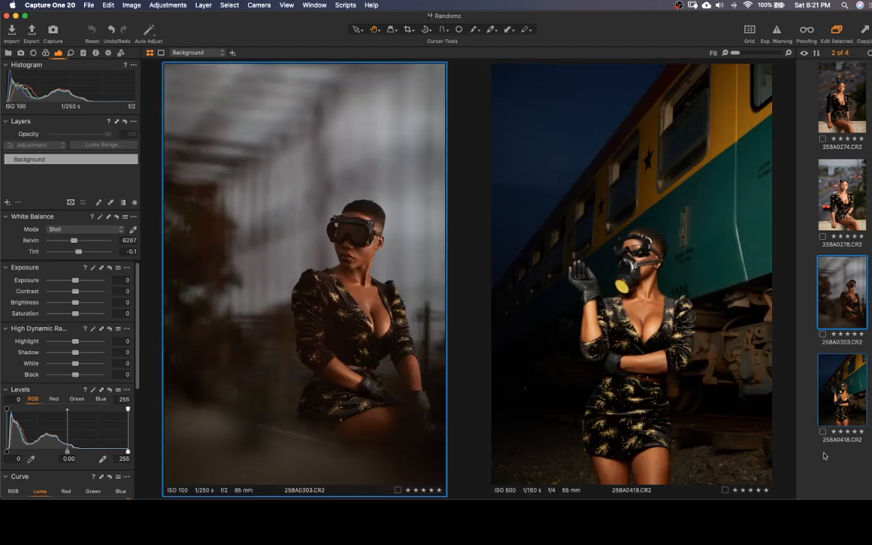
key("super+t")
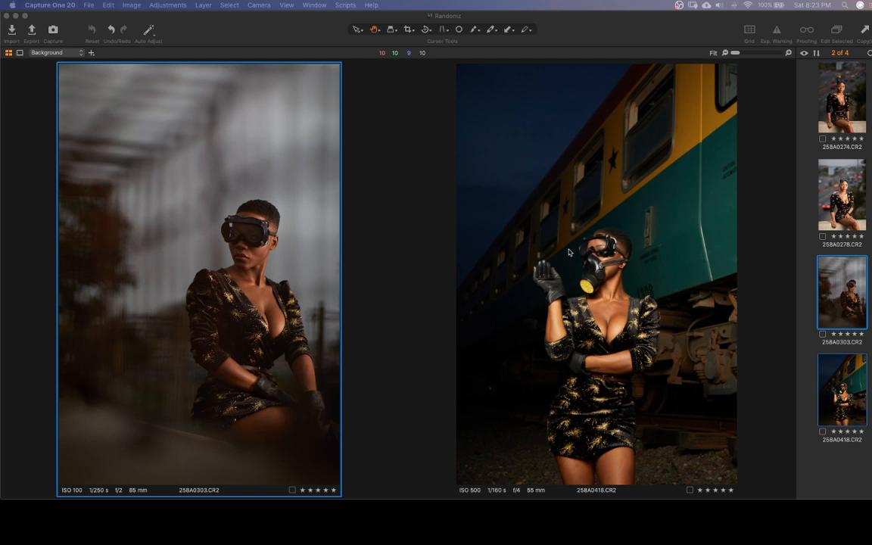
left_click(664, 45)
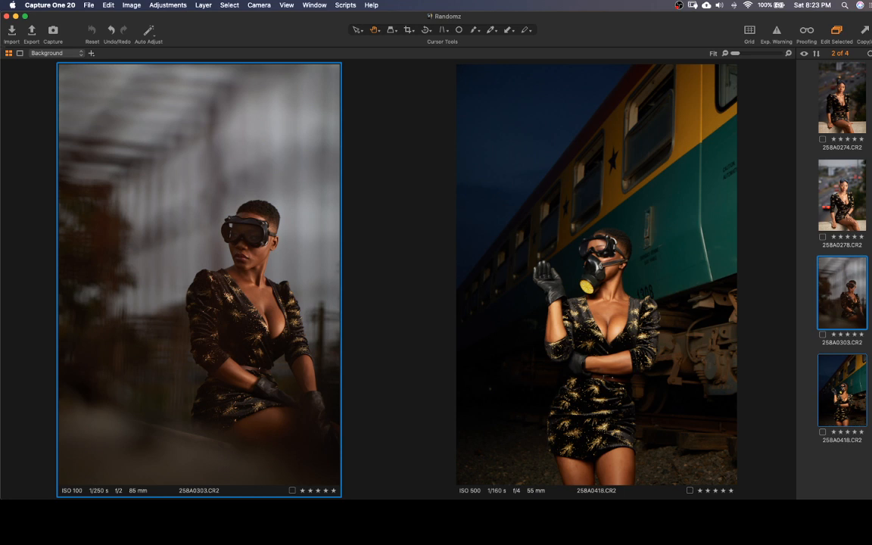
mouse_move(553, 497)
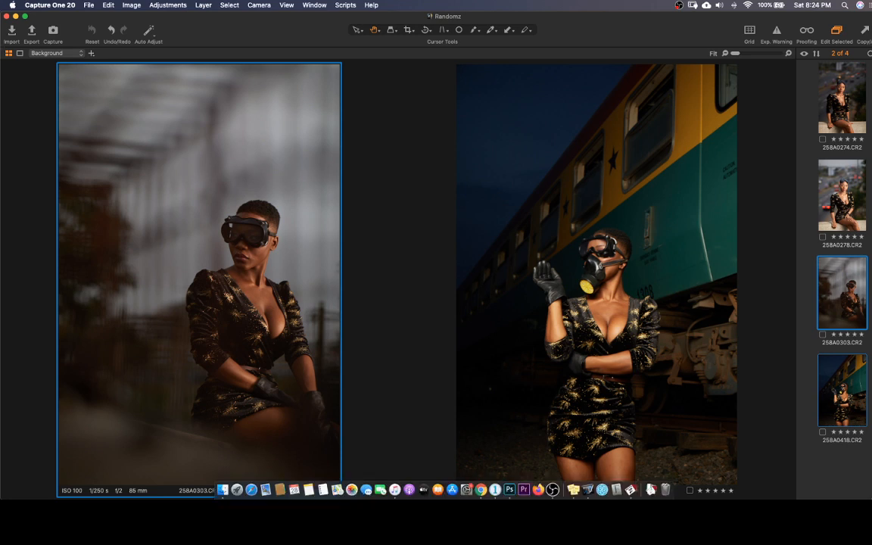
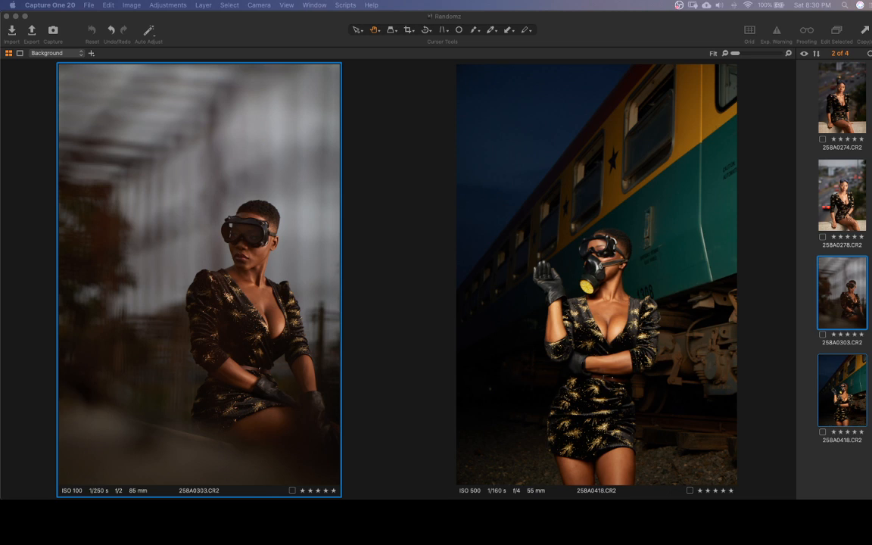
Display only the train photo 258A0418.CR2 and bring back the adjustment tools
left_click(821, 388)
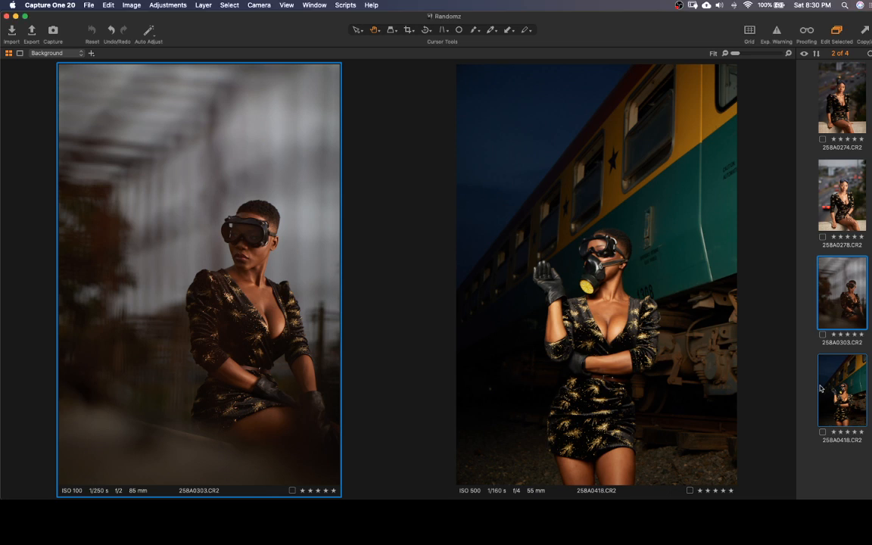
left_click(822, 389)
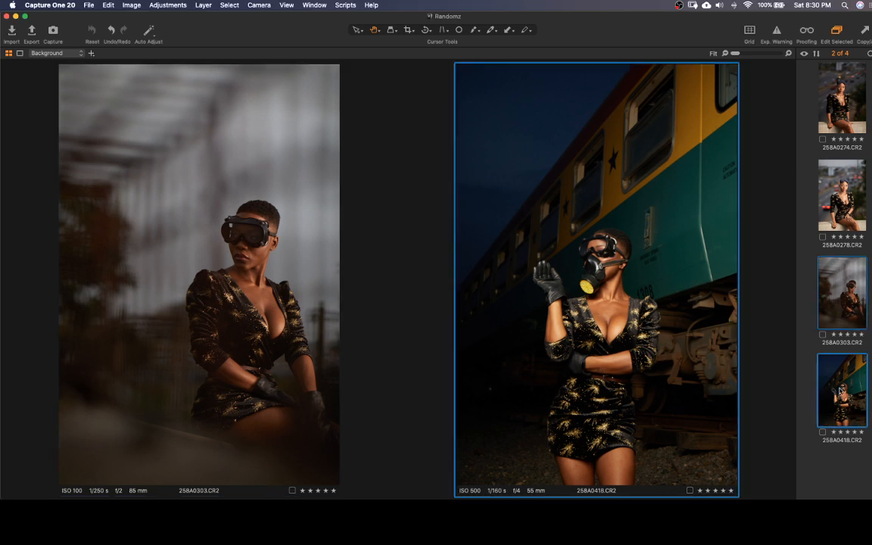
left_click(839, 386)
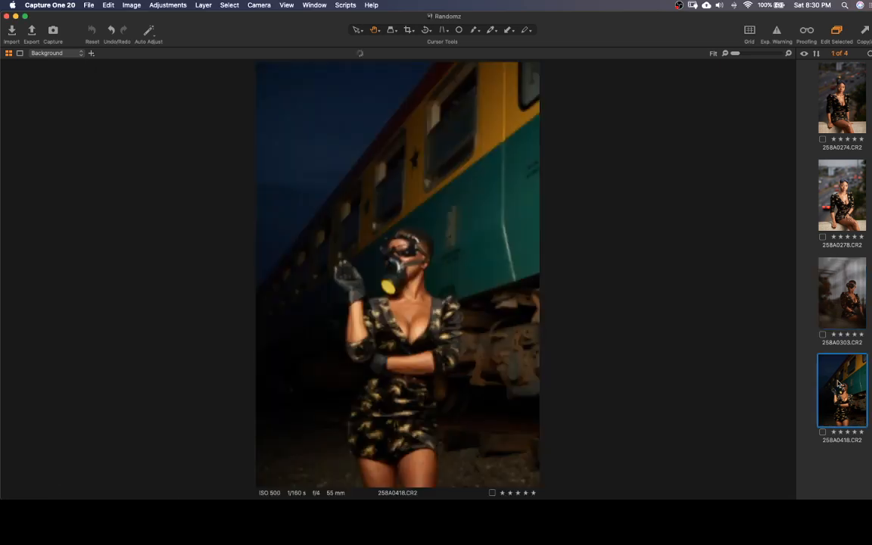
key("super+t")
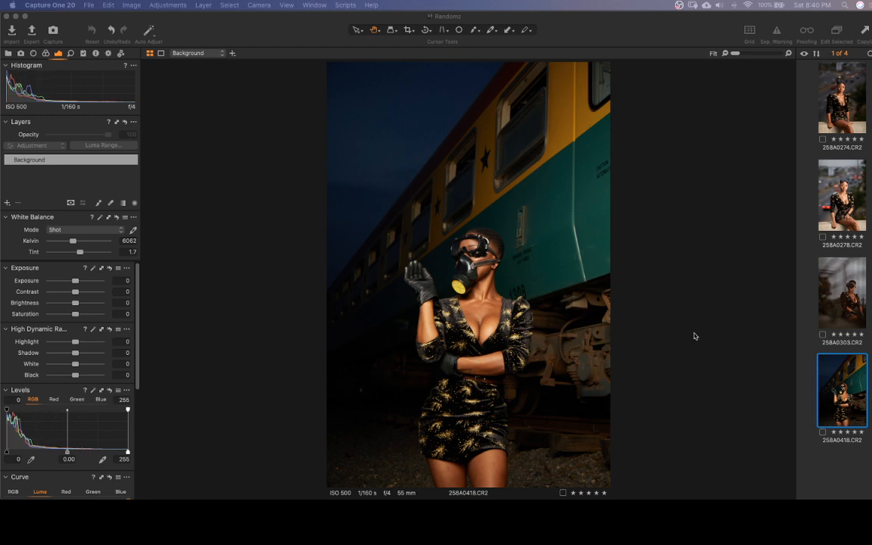
left_click(841, 374)
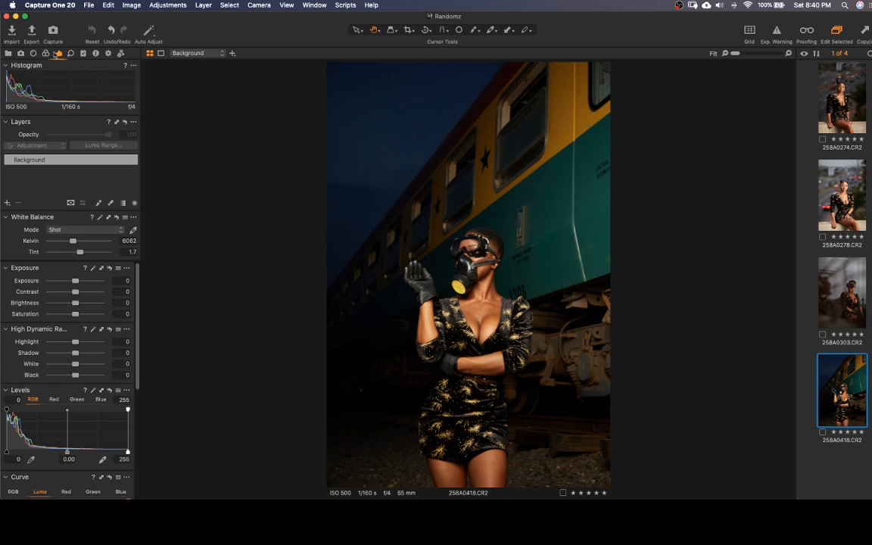
Start an image import with the Desktop folder as source, leaving out its subfolders
left_click(9, 33)
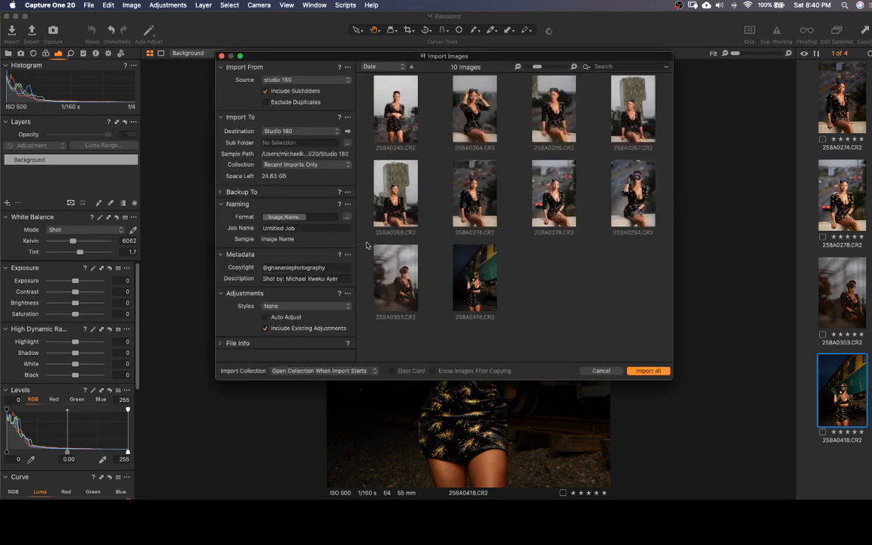
left_click(326, 79)
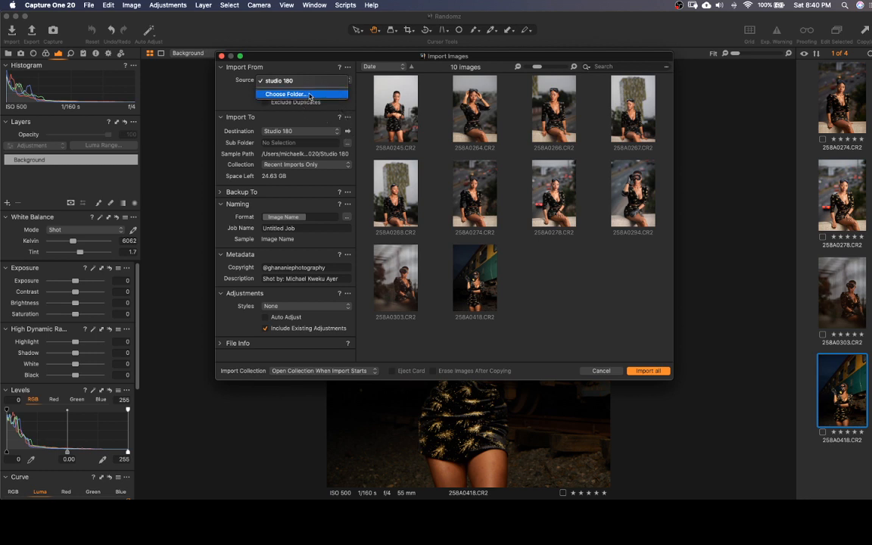
left_click(310, 95)
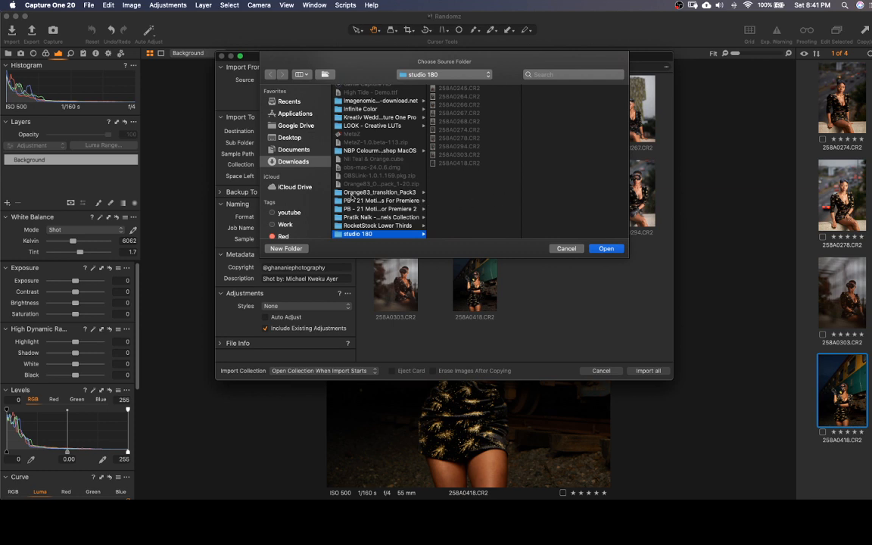
left_click(301, 140)
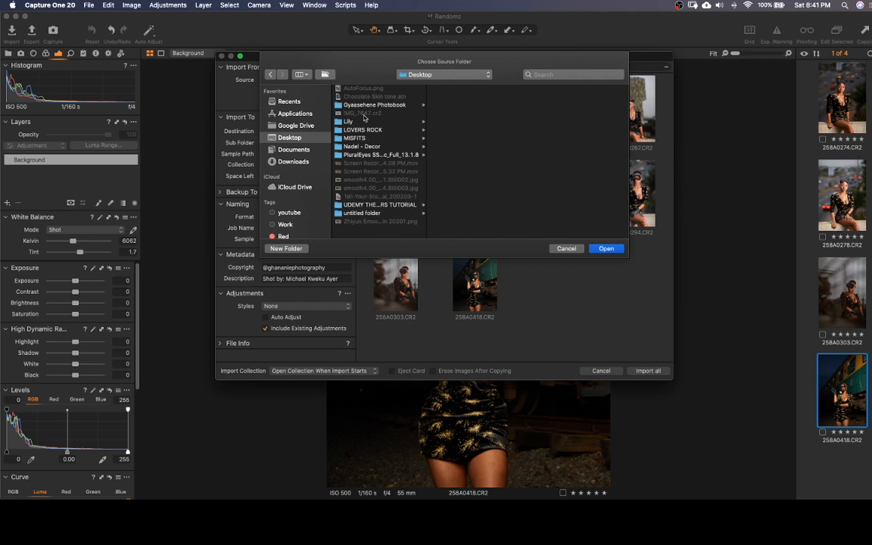
left_click(606, 249)
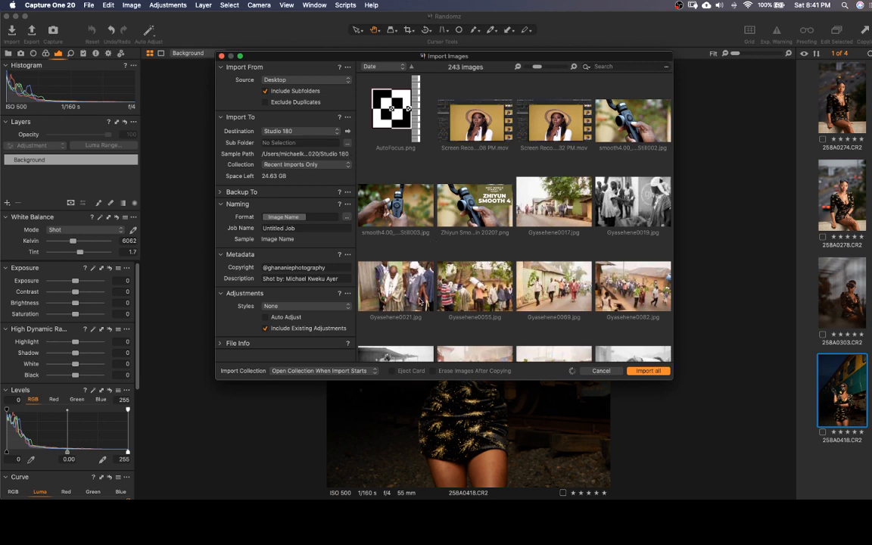
scroll(513, 287, "down", 10)
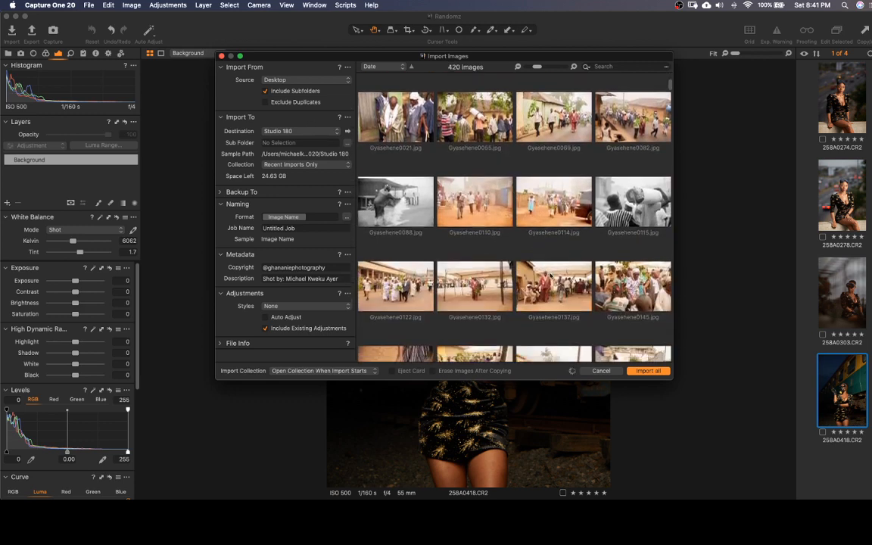
scroll(546, 277, "up", 15)
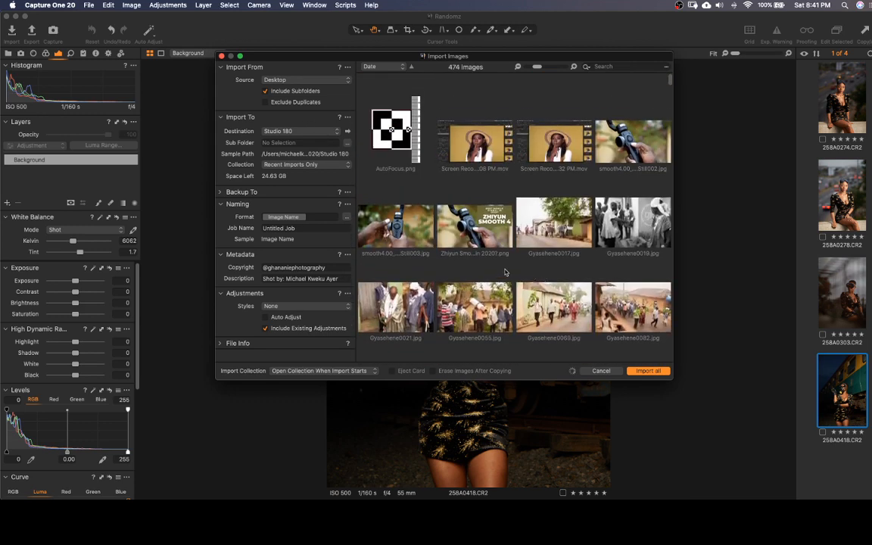
left_click(265, 91)
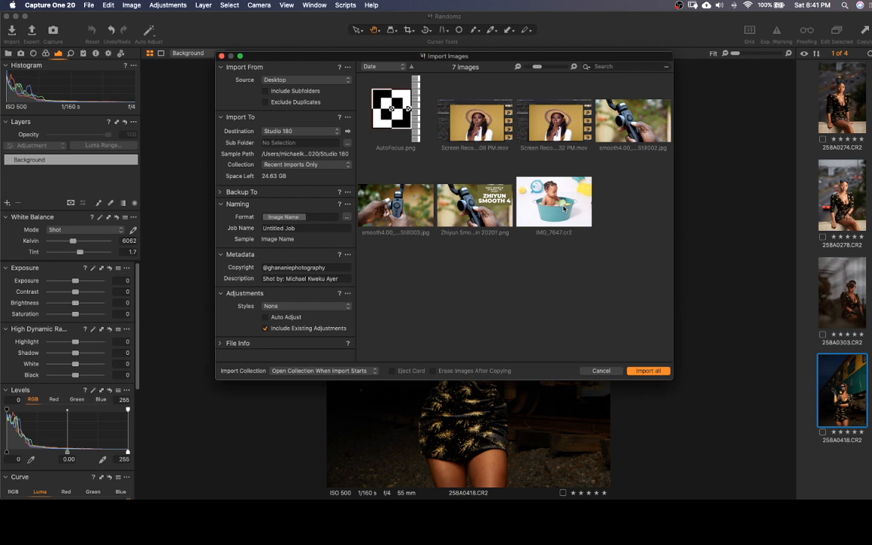
Import only IMG_7647.cr2 and display the imported photo in the viewer
left_click(564, 209)
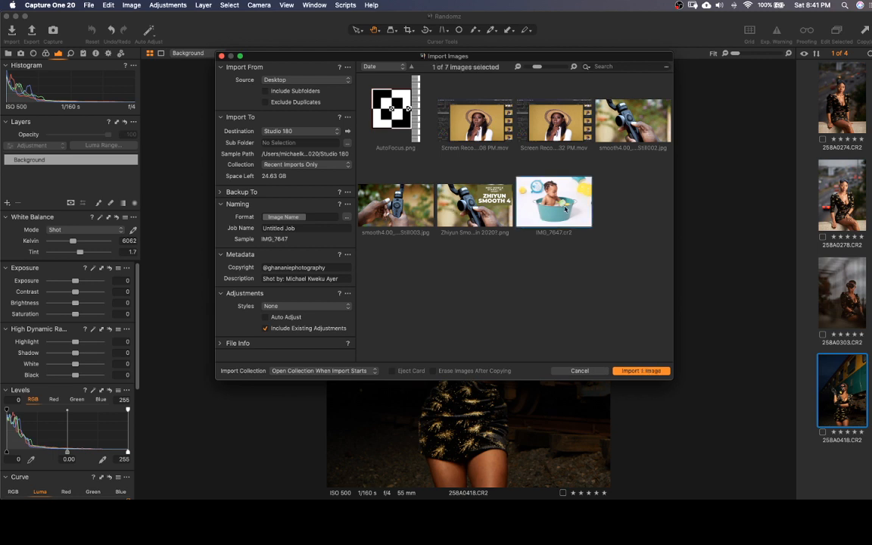
left_click(641, 370)
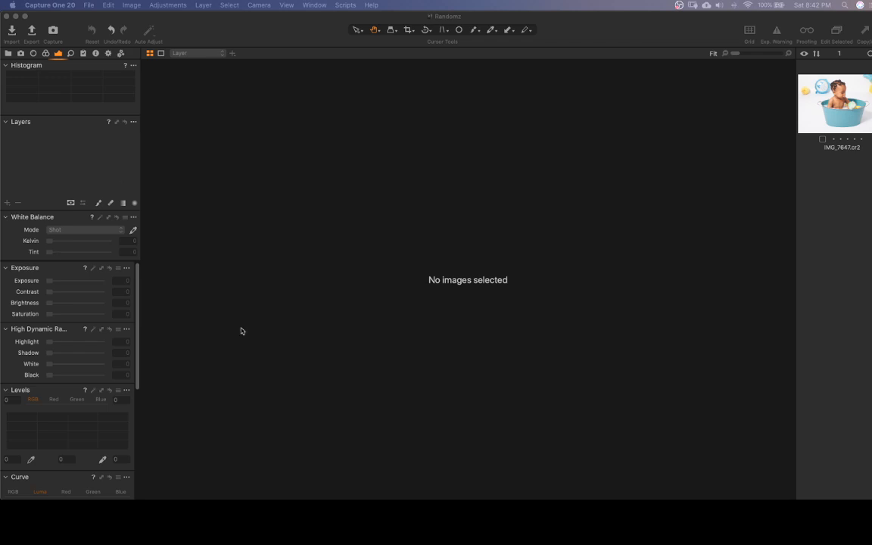
left_click(836, 104)
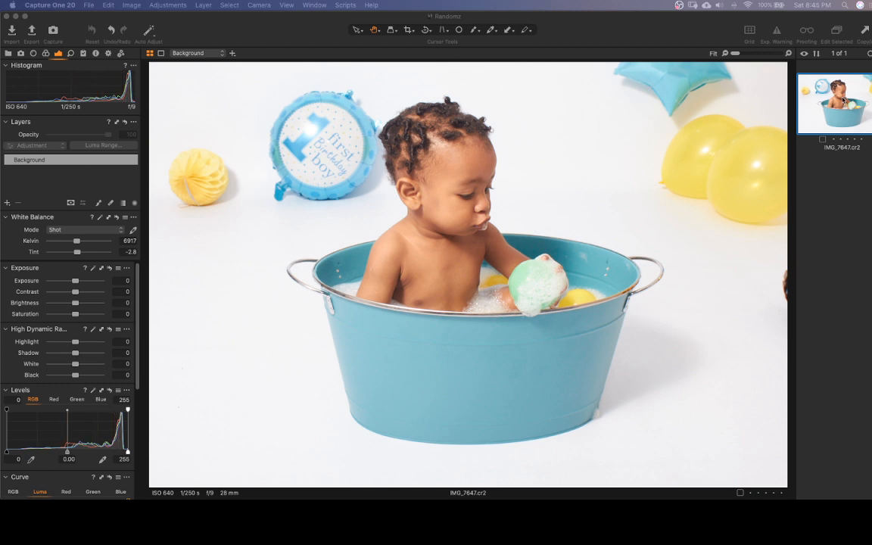
left_click(762, 89)
left_click(829, 114)
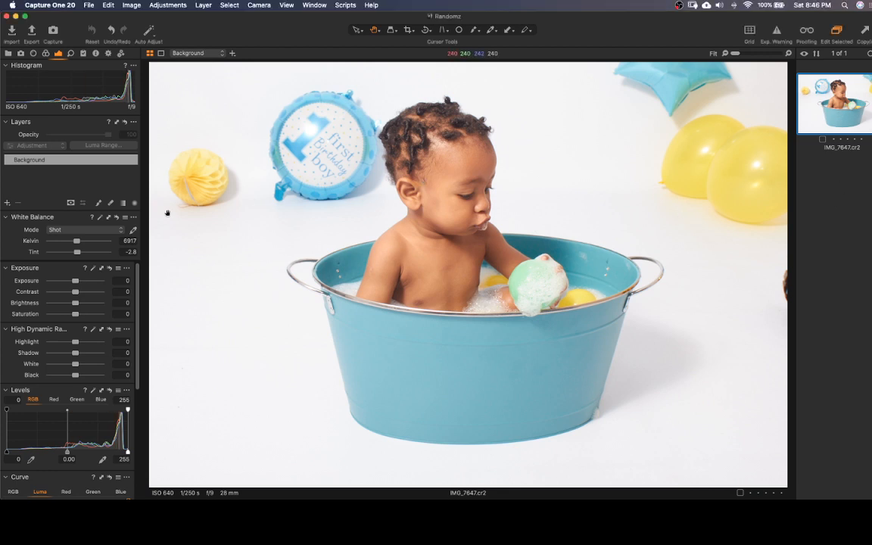
Try lowering the High Dynamic Range Highlight to -99 and reset it to 0
left_click_drag(137, 284, 136, 303)
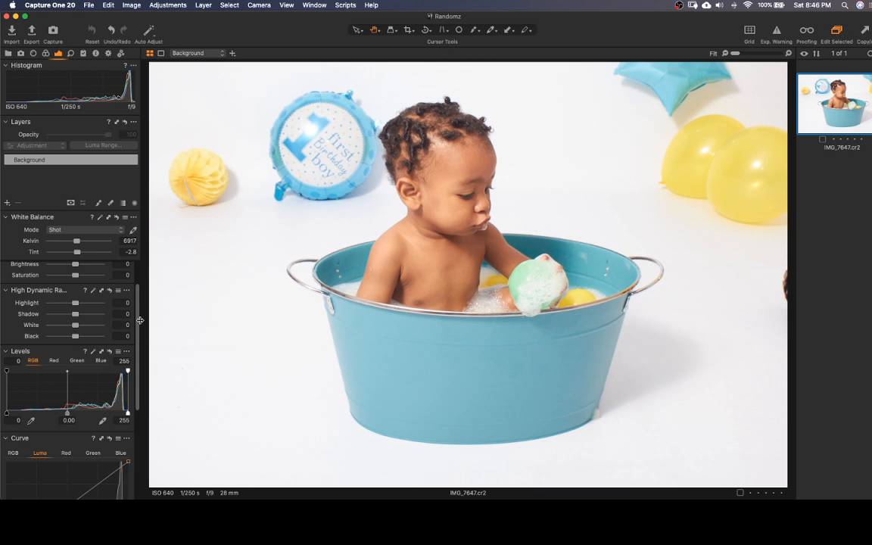
scroll(121, 311, "up", 2)
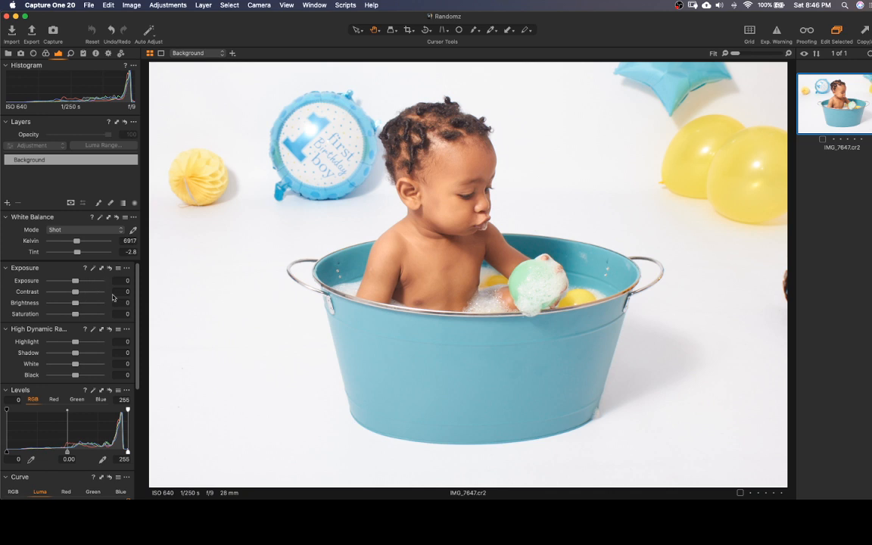
left_click_drag(75, 343, 27, 345)
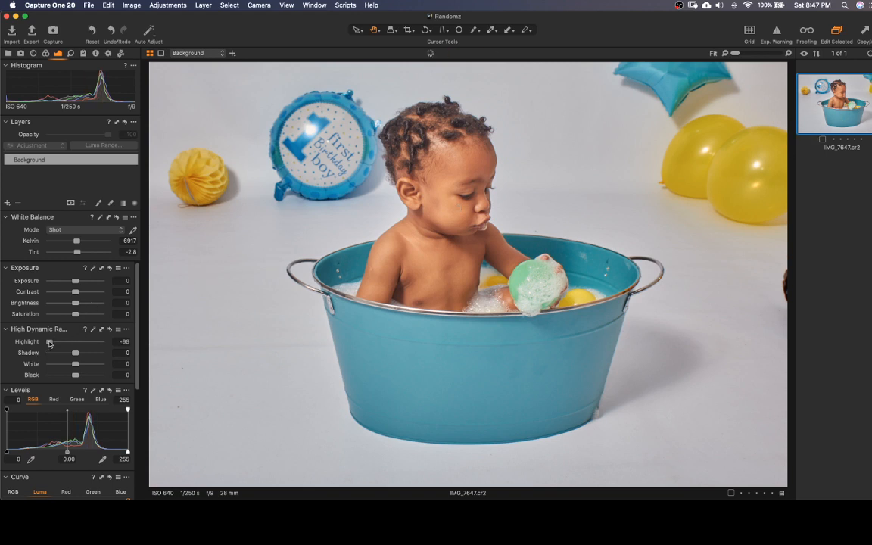
left_click_drag(49, 341, 80, 344)
double_click(80, 342)
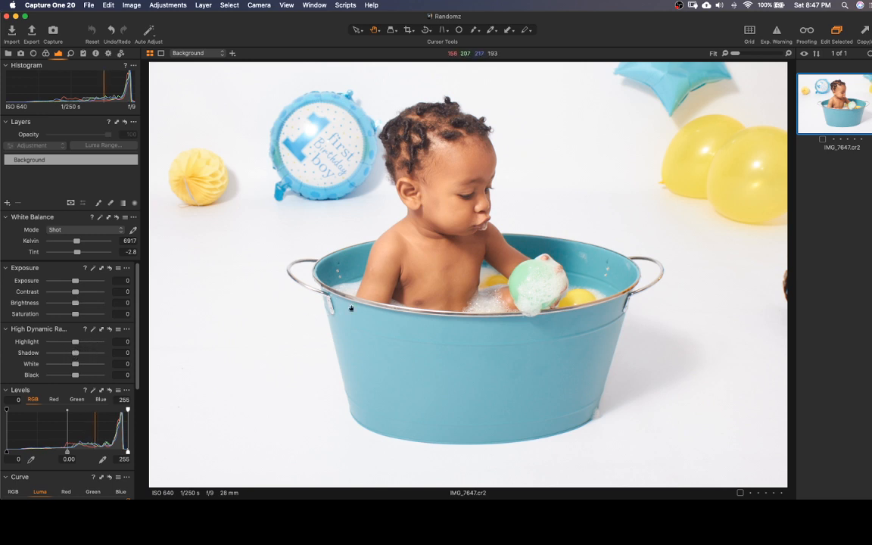
Check the photo for overexposed areas with the exposure warning, and set High Dynamic Range Highlight to -59 and White to 61
left_click(776, 33)
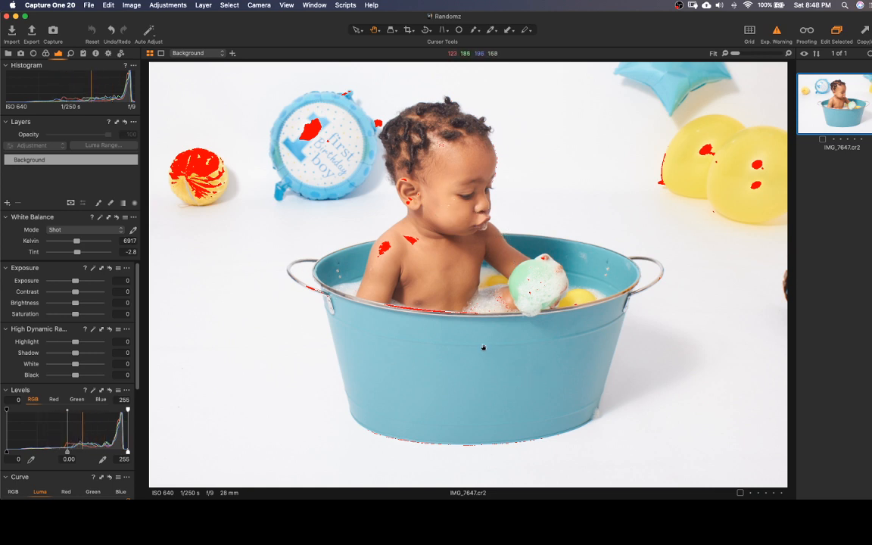
left_click(776, 32)
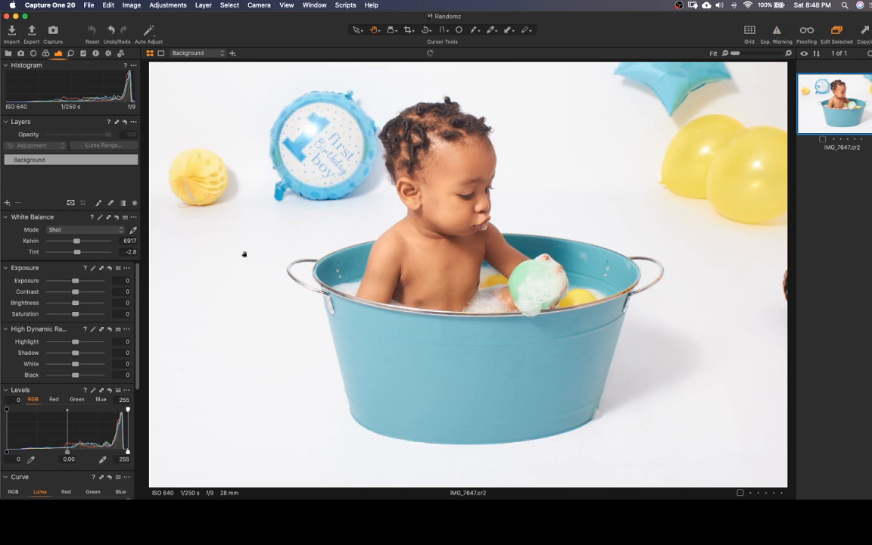
left_click_drag(75, 343, 30, 343)
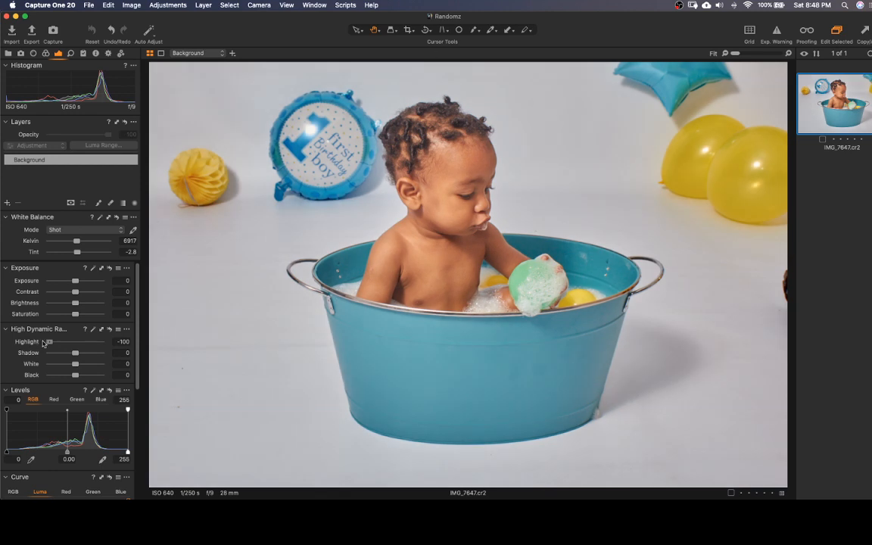
left_click_drag(49, 342, 57, 342)
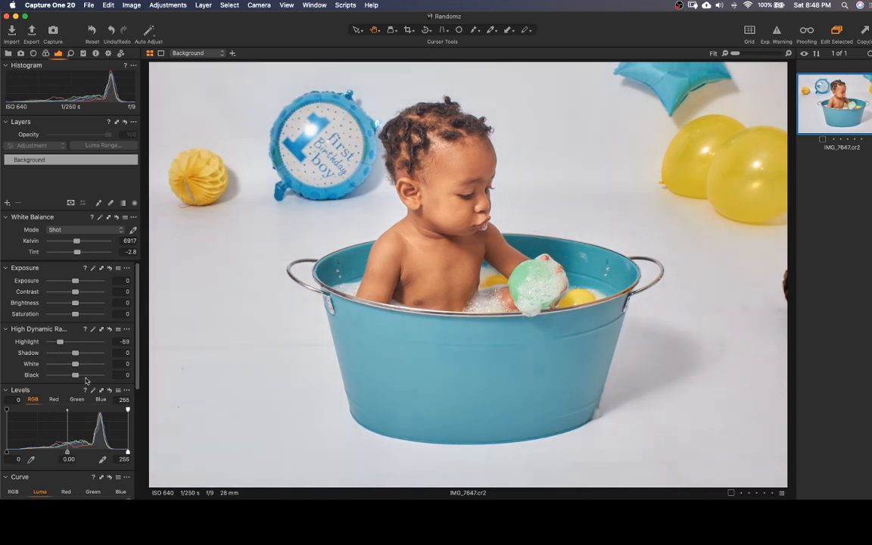
mouse_move(76, 365)
left_mouse_down()
mouse_move(91, 365)
mouse_move(50, 365)
mouse_move(125, 363)
mouse_move(81, 365)
mouse_move(92, 365)
left_mouse_up()
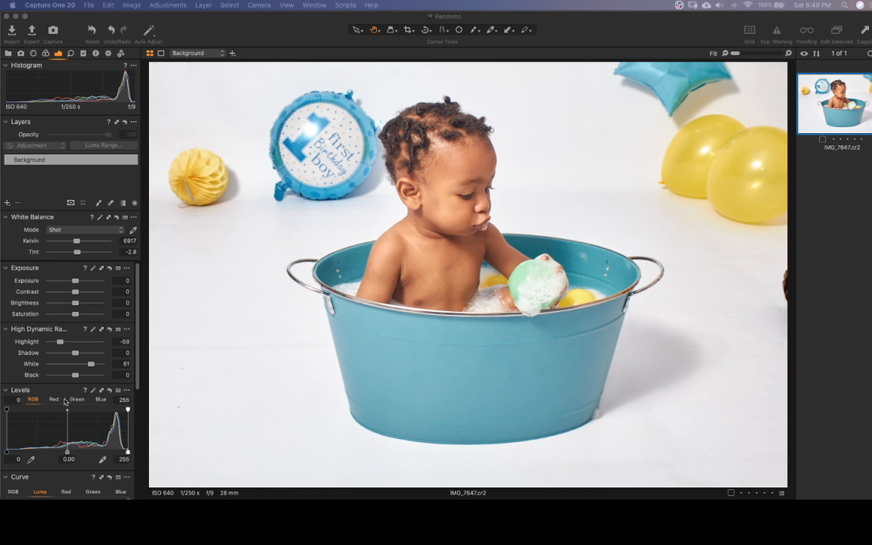
Auto-adjust the Levels and set their midtone value to 0.09
left_click(93, 391)
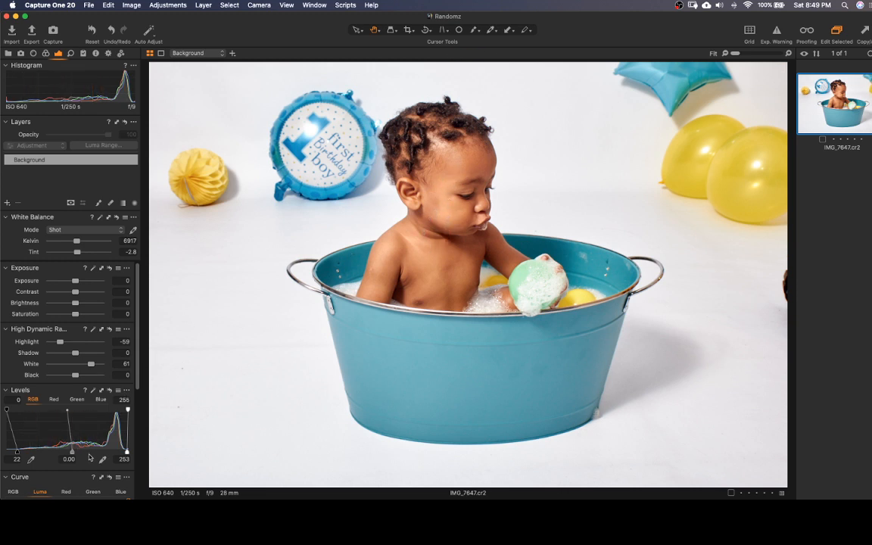
left_click_drag(73, 453, 67, 453)
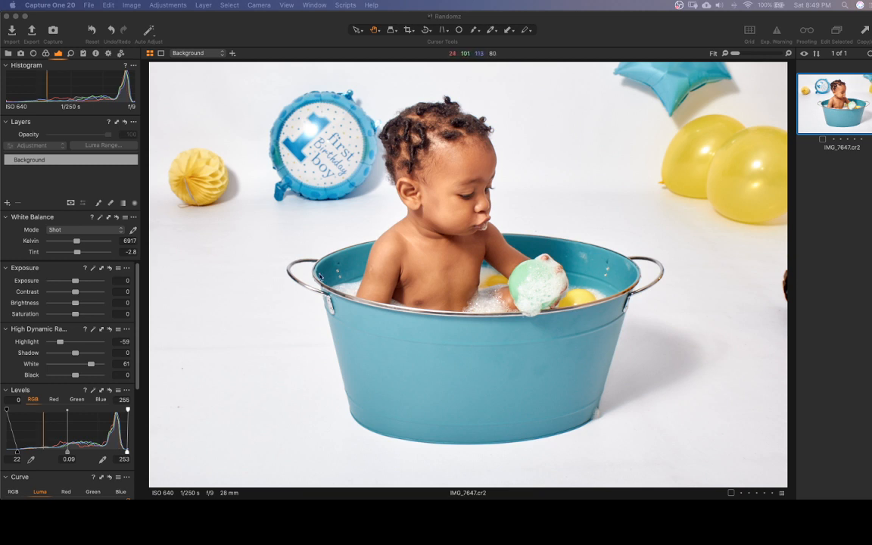
Compare the edit with the unadjusted photo, undo the last midtone change and set the Levels midtone to 0.11
left_click(835, 115)
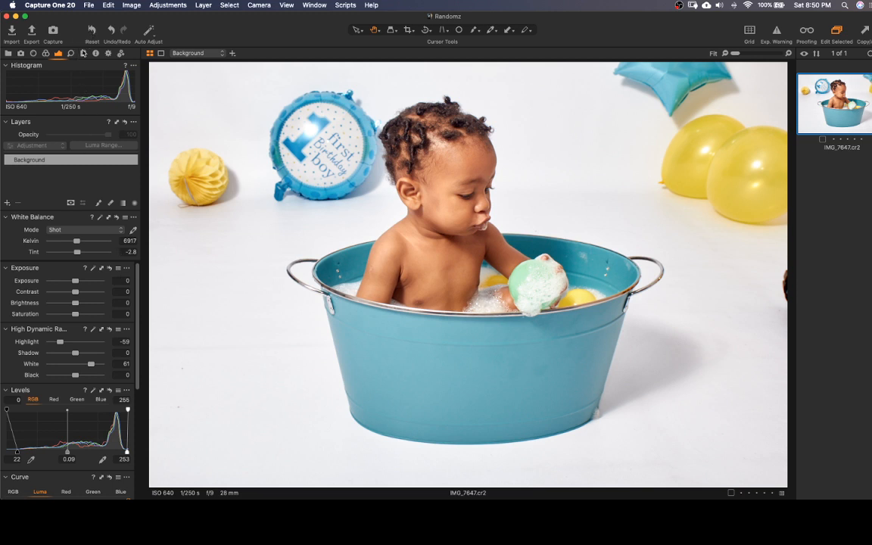
left_click(92, 30)
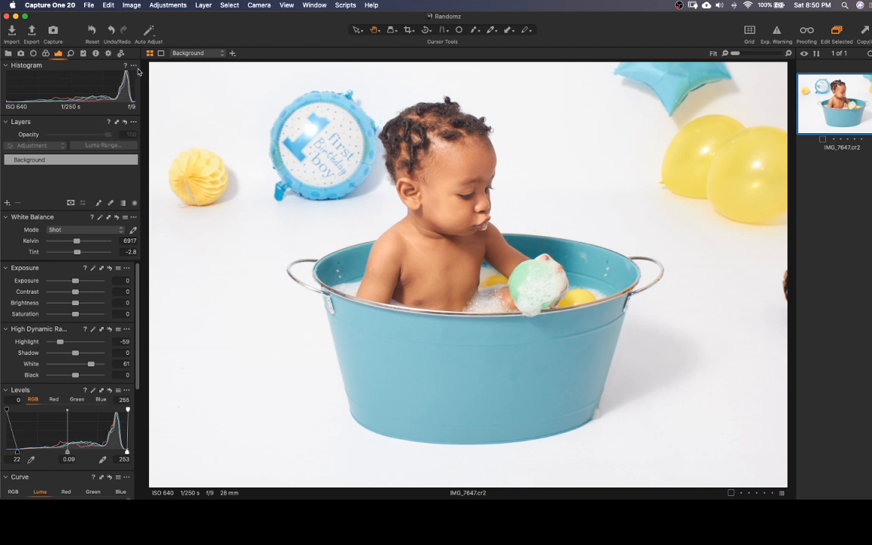
key("super+z")
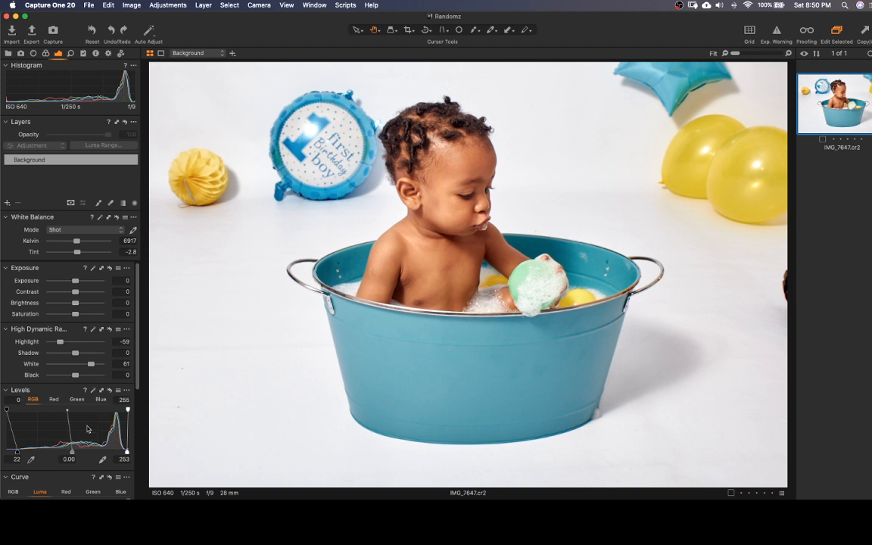
left_click_drag(72, 452, 65, 450)
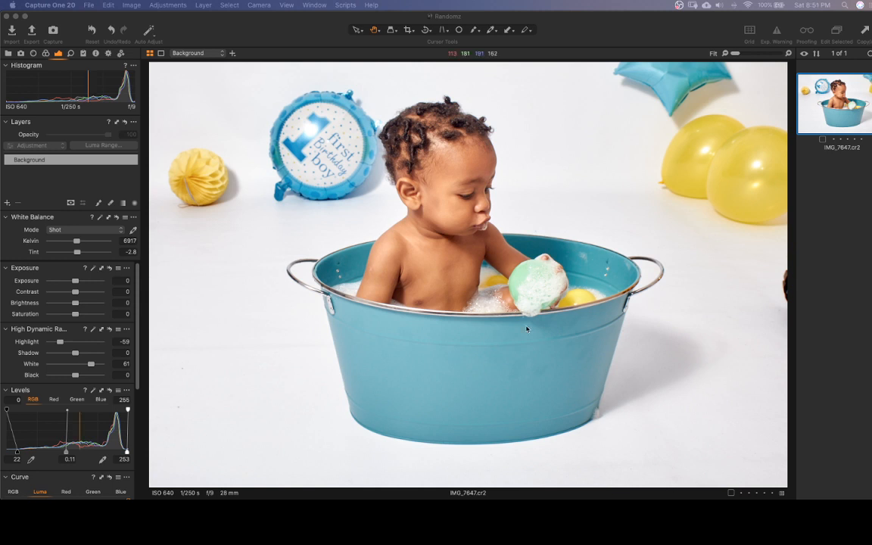
Set the Contrast of IMG_7647.cr2 to 10 and its Exposure to -0.42
left_click(832, 107)
left_click(843, 107)
left_click(844, 111)
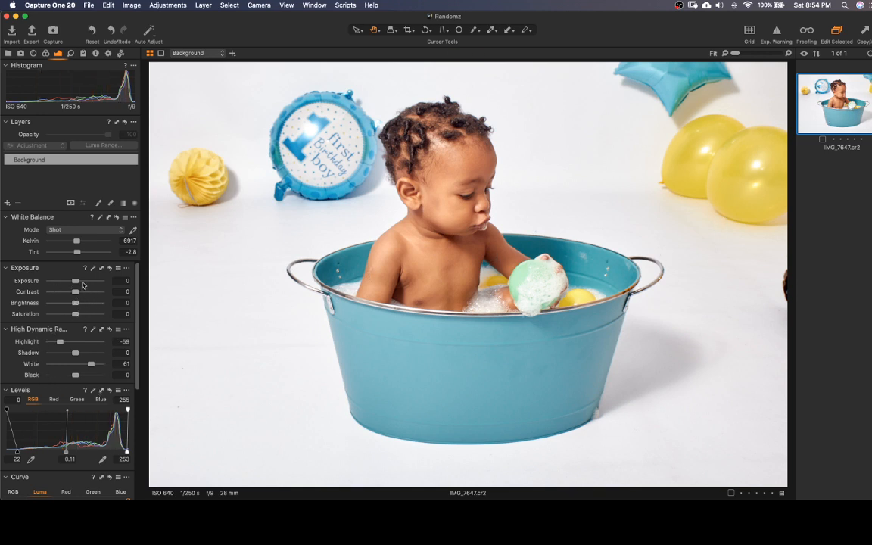
mouse_move(77, 290)
left_mouse_down()
mouse_move(99, 297)
mouse_move(50, 299)
mouse_move(90, 296)
mouse_move(80, 296)
left_mouse_up()
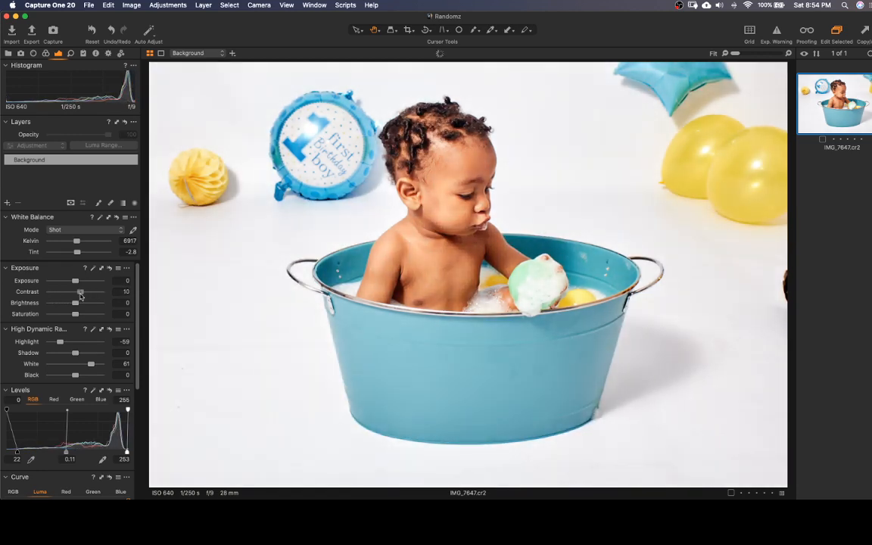
left_click_drag(76, 281, 74, 286)
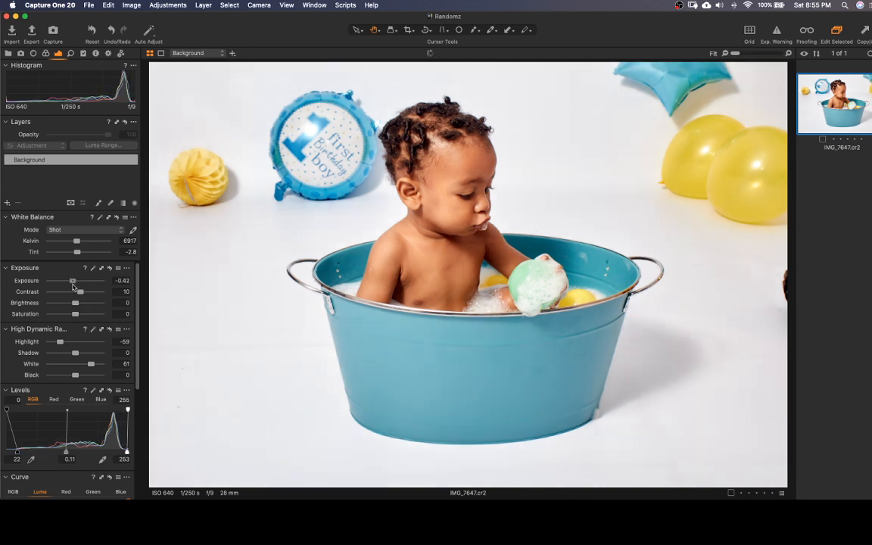
Set the Exposure of IMG_7647.cr2 to -0.32 and its Saturation to 6
left_click_drag(73, 284, 73, 286)
left_click_drag(76, 316, 78, 316)
left_click_drag(73, 282, 74, 283)
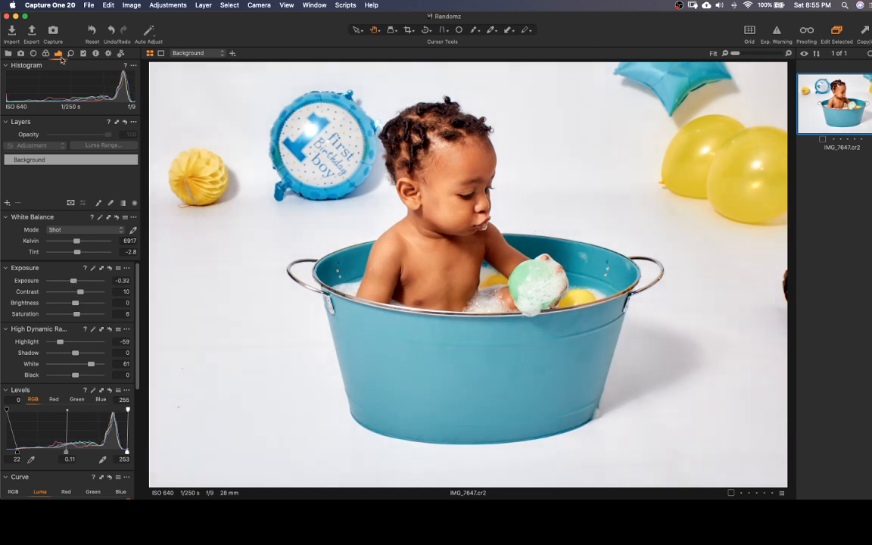
Compare the edit with the unadjusted photo, and set the High Dynamic Range Shadow to 33
left_click(91, 30)
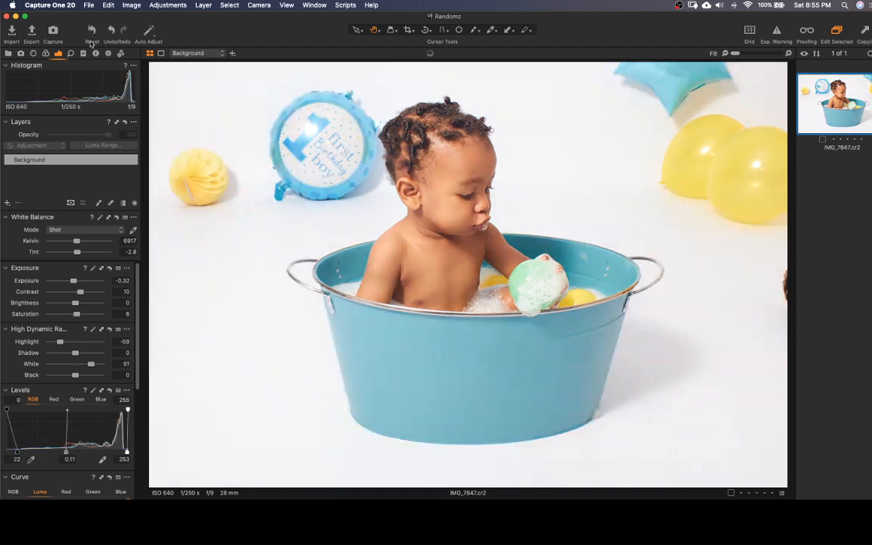
key("super+z")
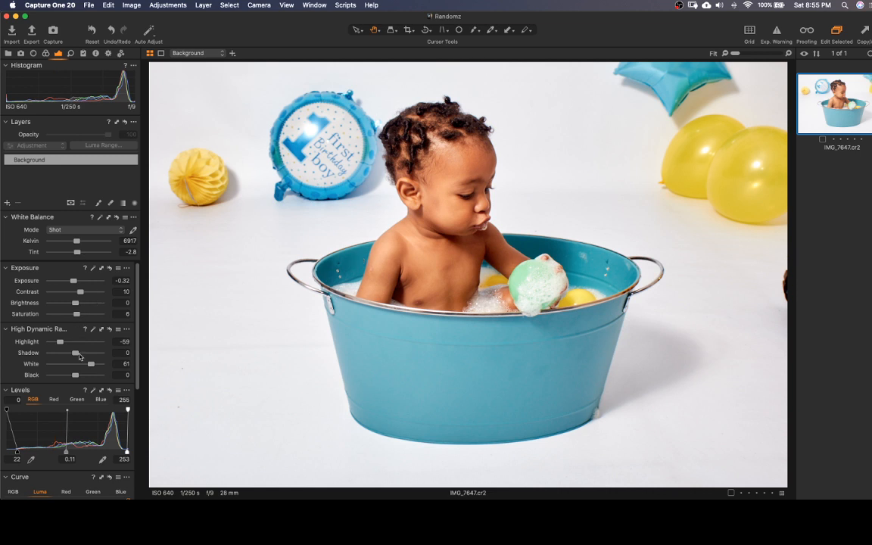
left_click_drag(75, 355, 83, 356)
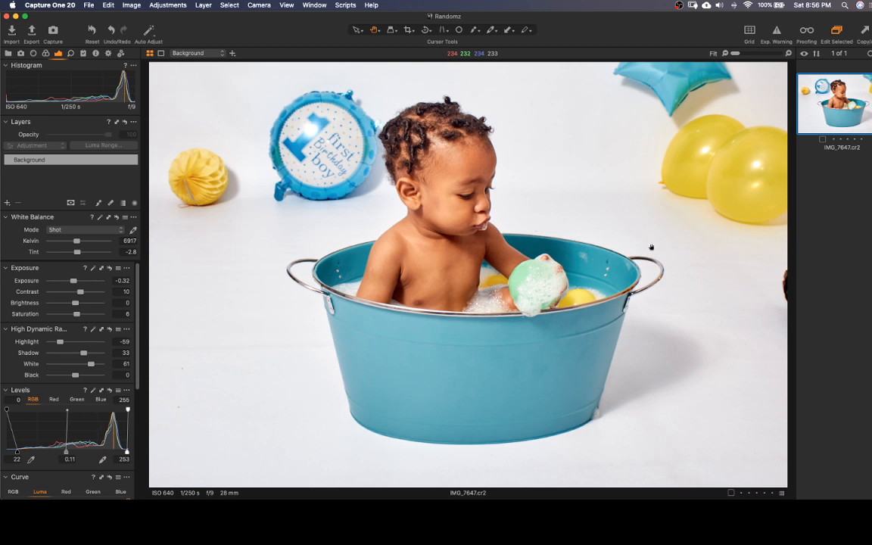
Open the Studio 180 folder of the 2020 photos in the Randomz catalog library
left_click(9, 53)
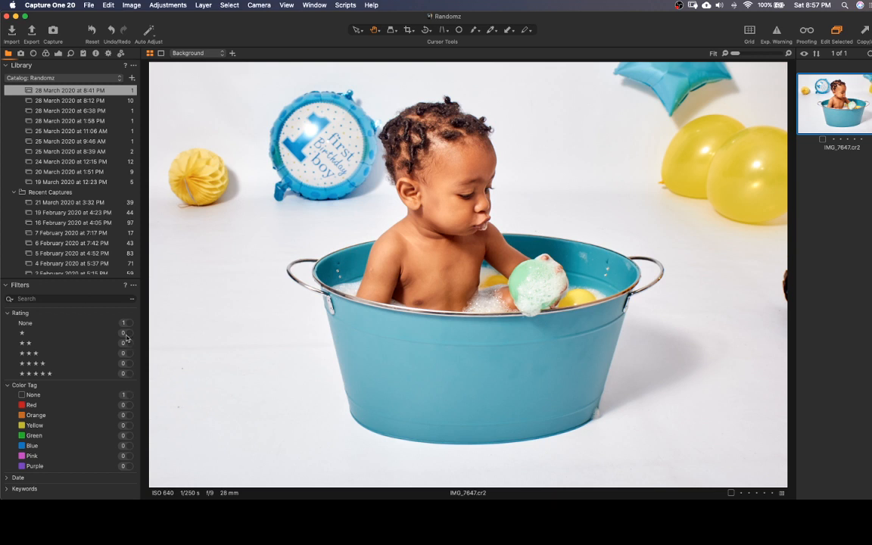
scroll(66, 199, "down", 10)
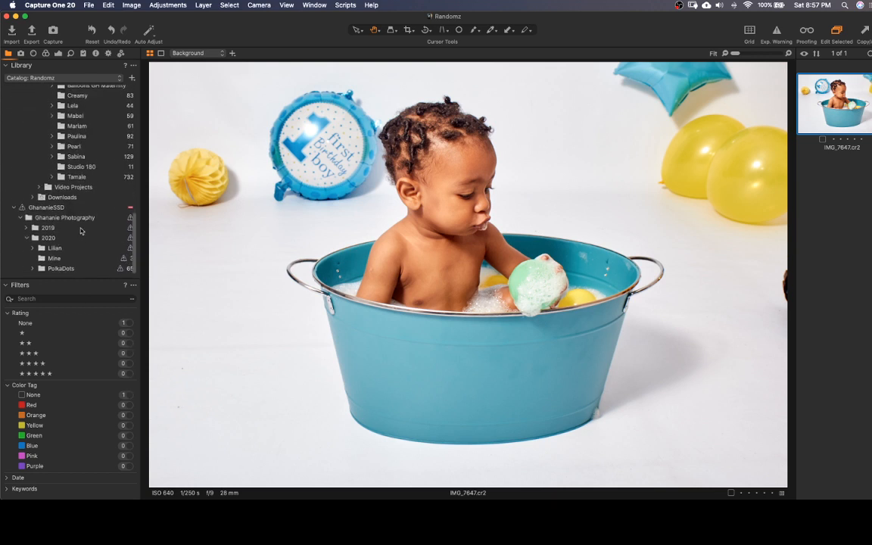
scroll(85, 211, "up", 3)
scroll(82, 227, "down", 4)
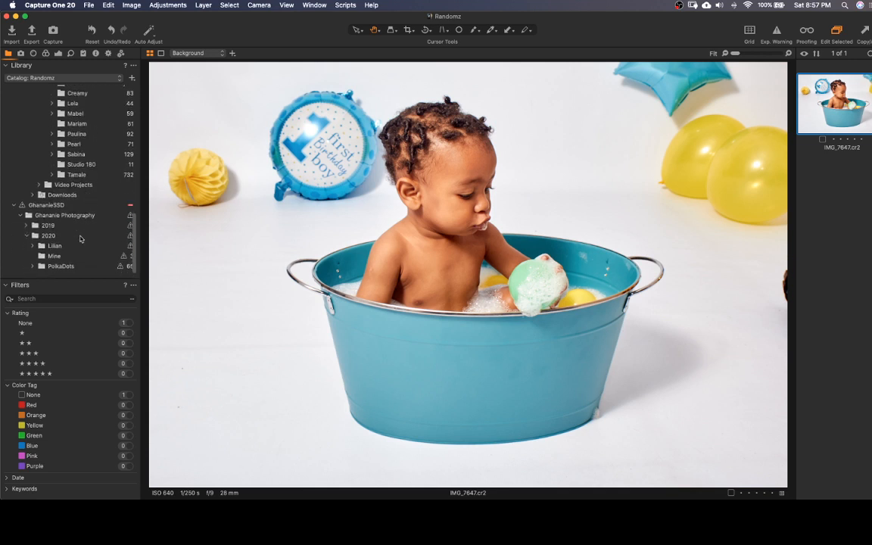
scroll(79, 242, "up", 3)
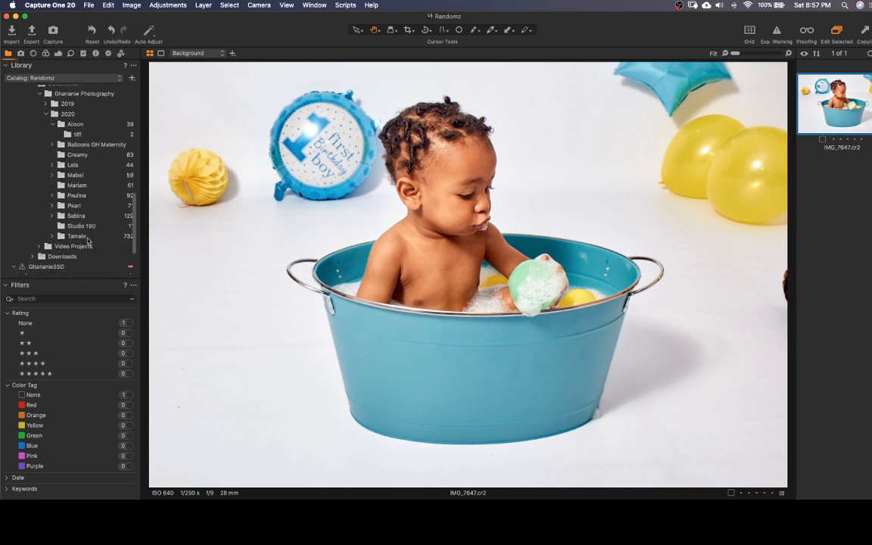
left_click(80, 226)
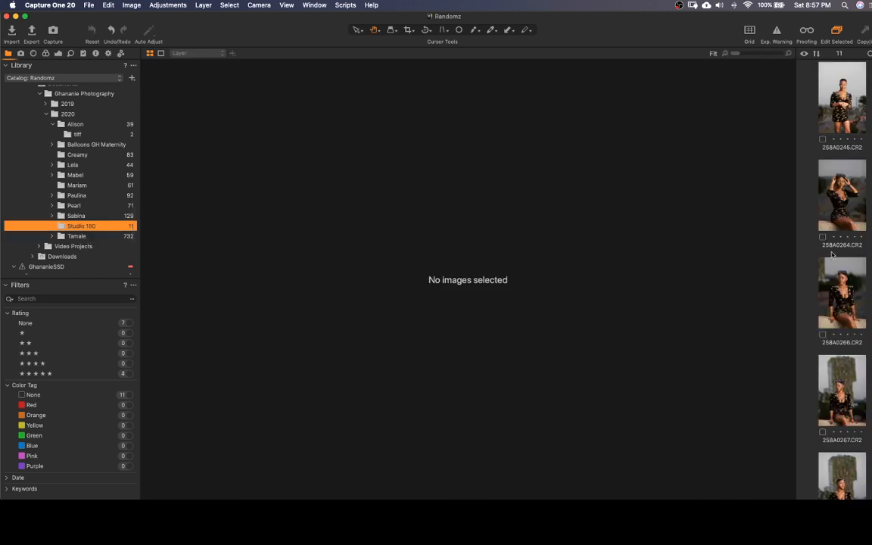
Select the night photo in front of the train, 258A0418.CR2, for editing
scroll(835, 252, "down", 1)
scroll(835, 252, "down", 5)
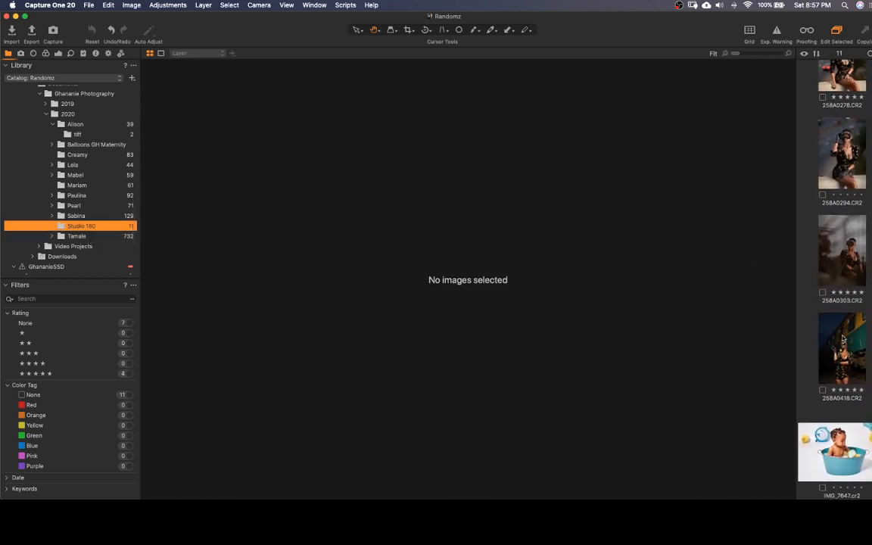
left_click(830, 355)
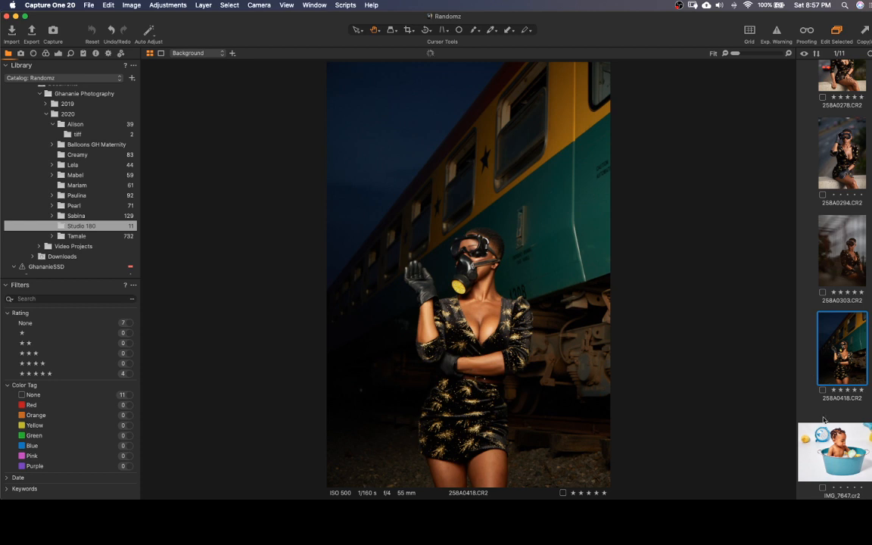
left_click(841, 459)
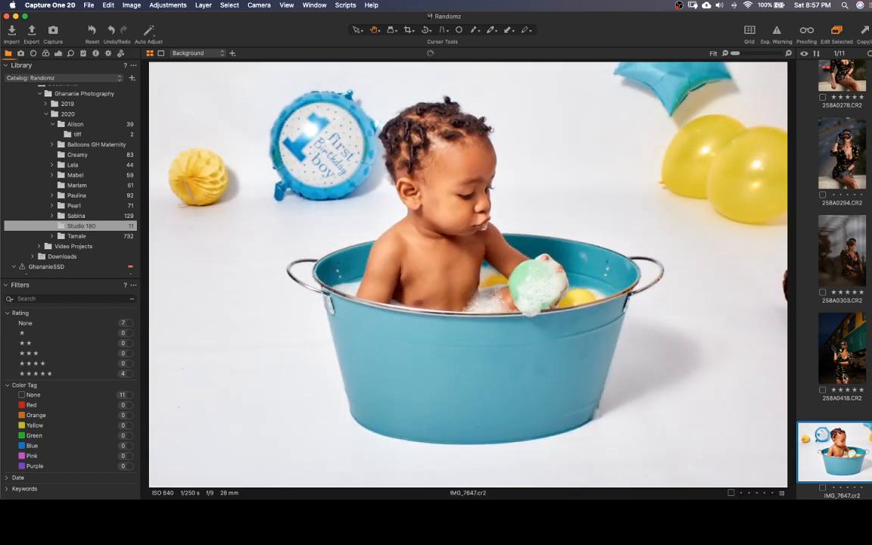
left_click(851, 349)
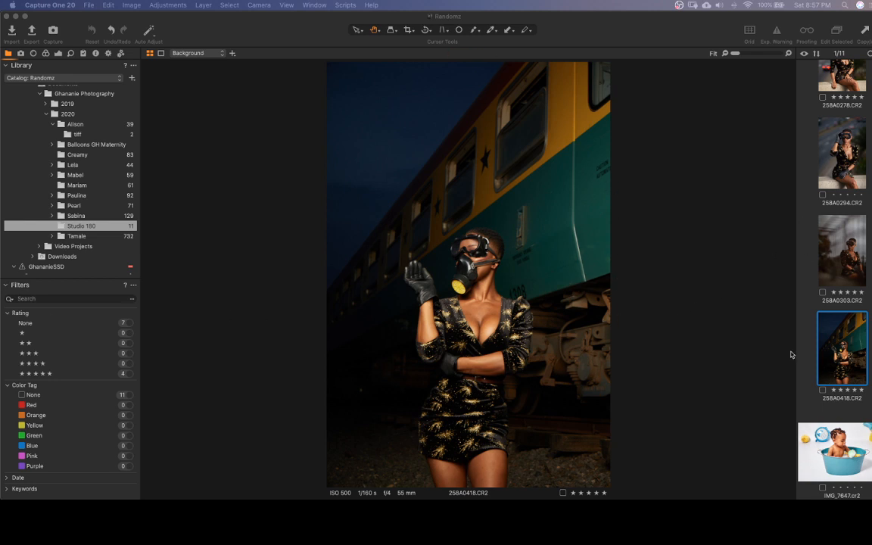
left_click(762, 316)
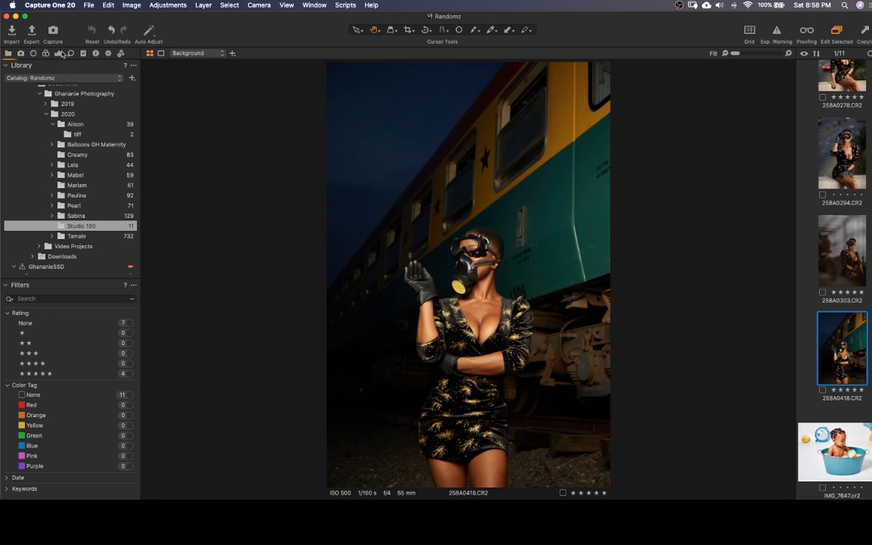
Auto-adjust the Levels of 258A0418.CR2, lower its Clarity below zero with the Natural method, and auto-adjust the Levels again
left_click(58, 53)
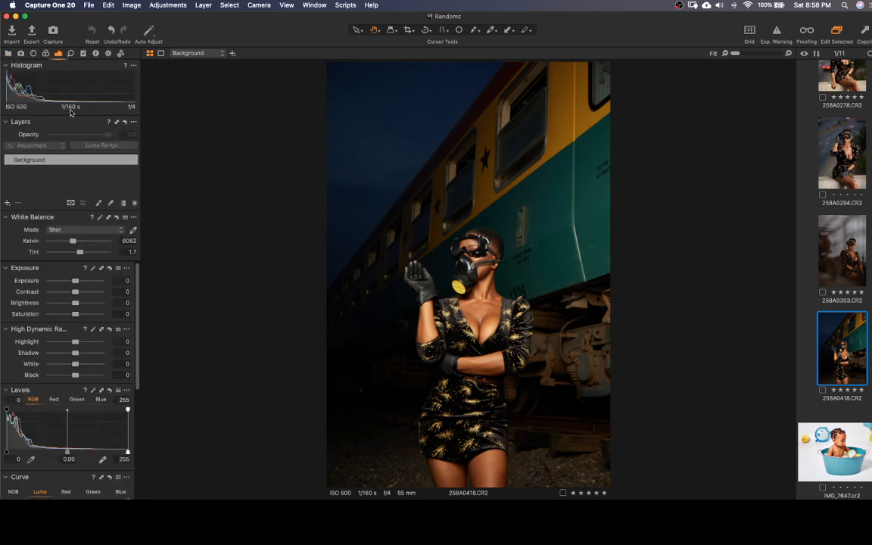
left_click(94, 391)
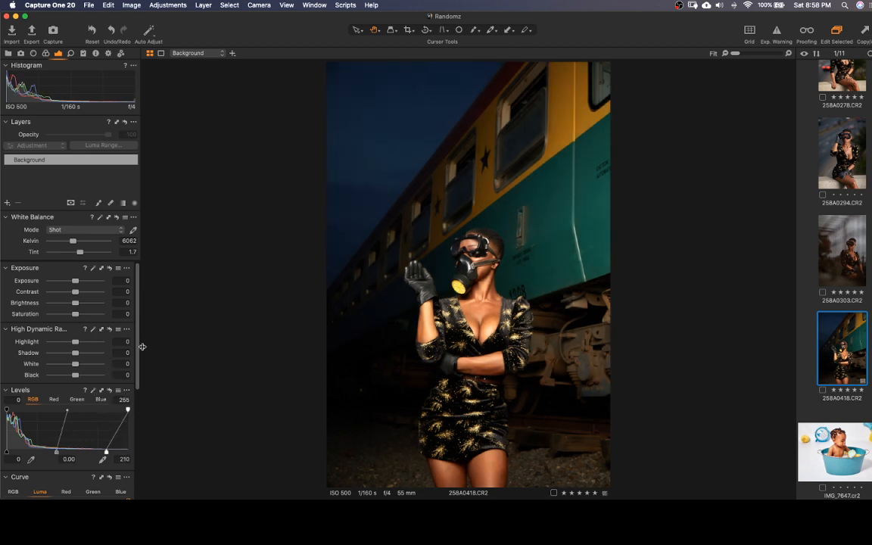
scroll(137, 354, "down", 1)
scroll(137, 353, "down", 6)
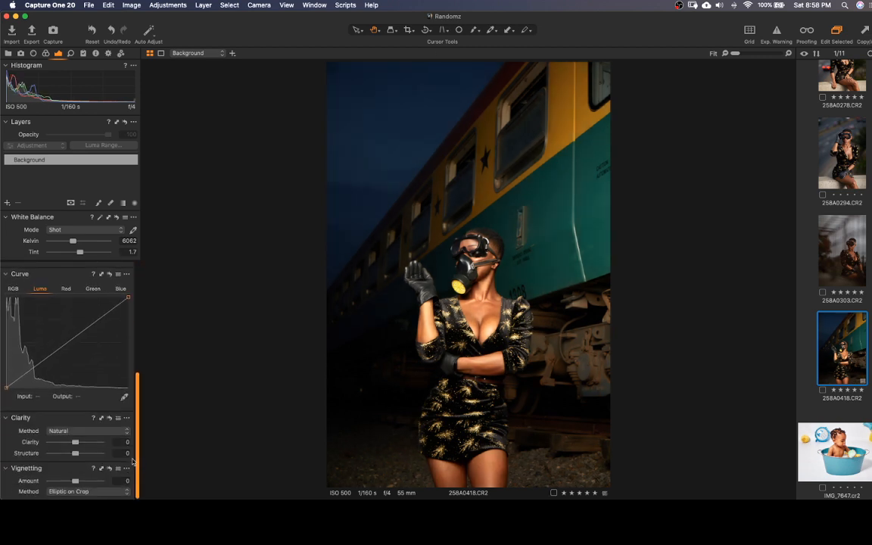
left_click_drag(75, 443, 70, 446)
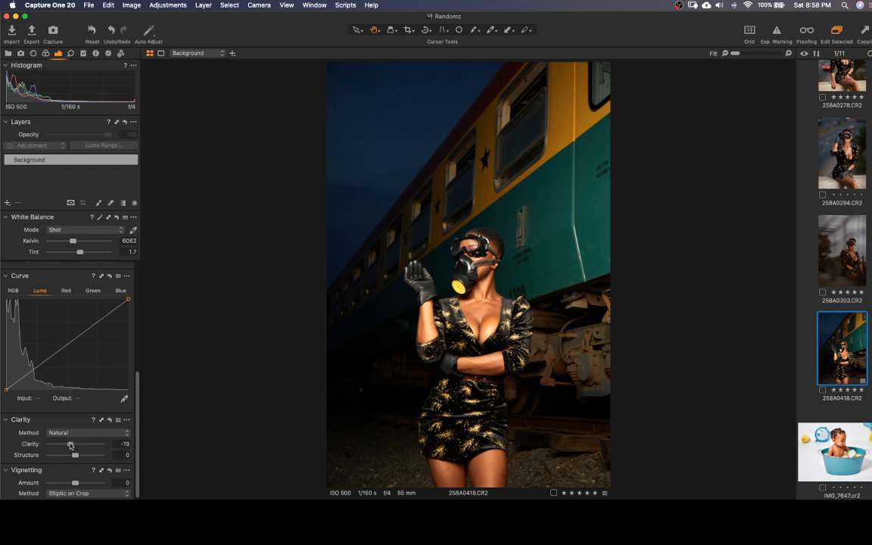
mouse_move(70, 445)
left_mouse_down()
mouse_move(73, 457)
mouse_move(69, 448)
left_mouse_up()
scroll(127, 399, "up", 5)
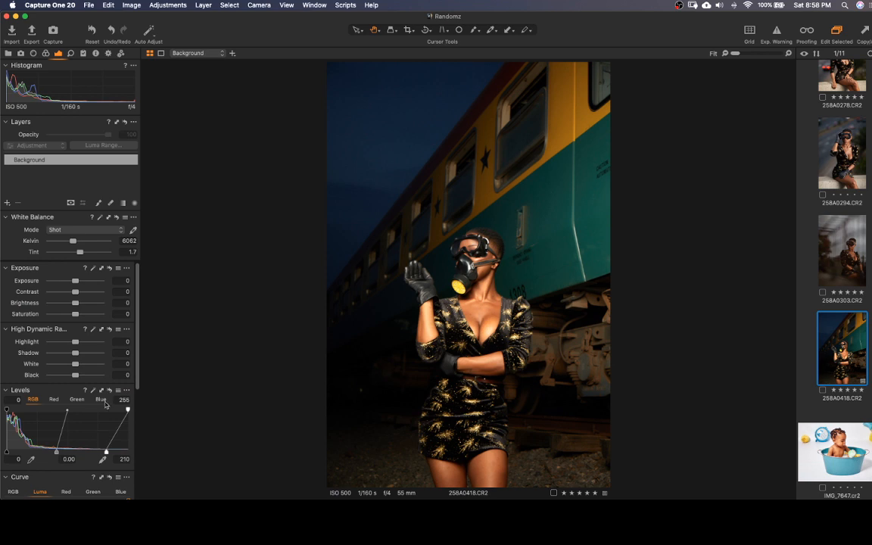
left_click(94, 391)
Preview the Curve options in the Base Characteristics of 258A0418.CR2, leaving the curve on Auto
left_click(46, 53)
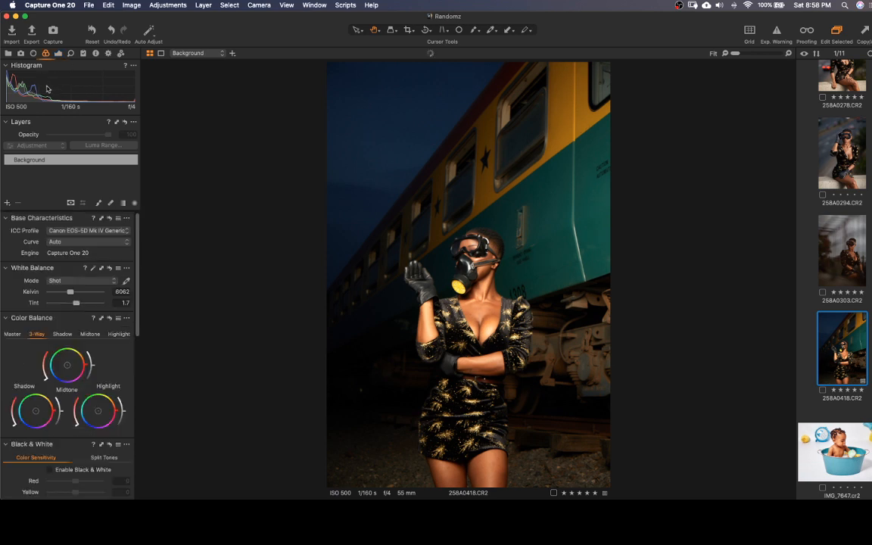
left_click(121, 244)
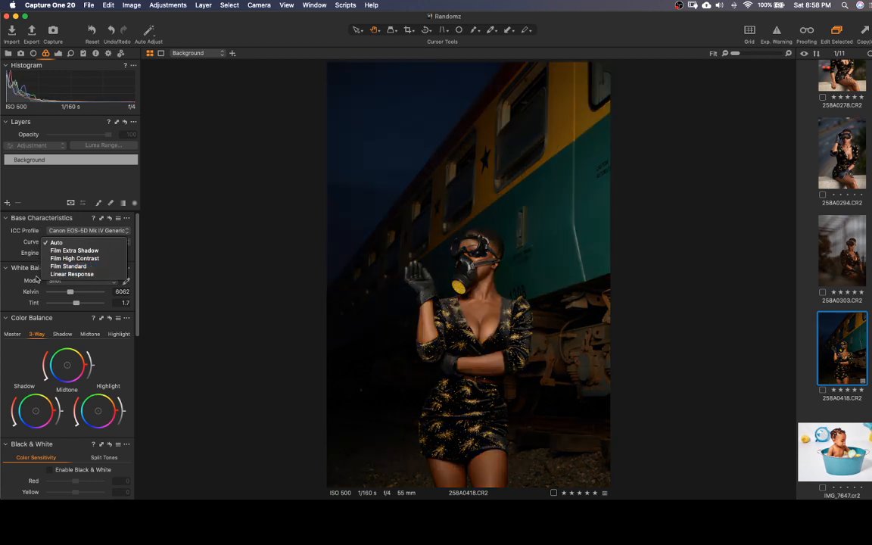
left_click(37, 279)
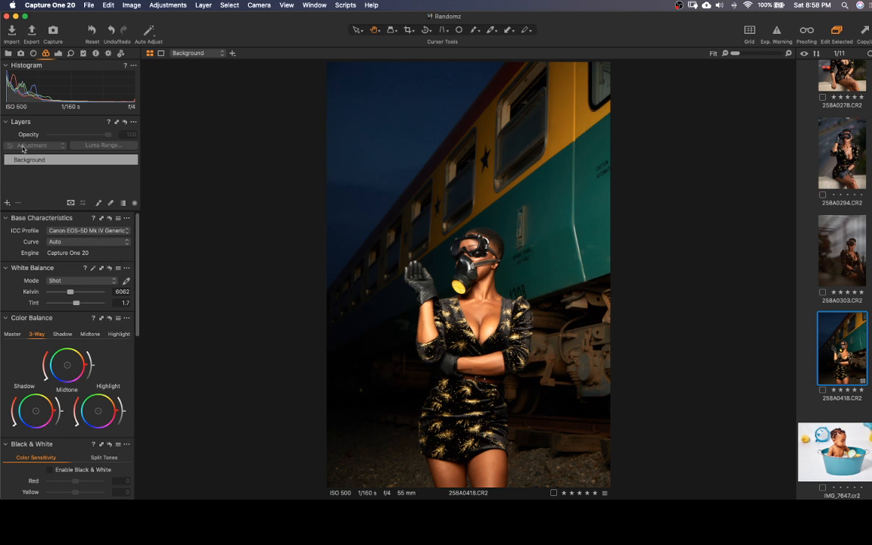
left_click(58, 54)
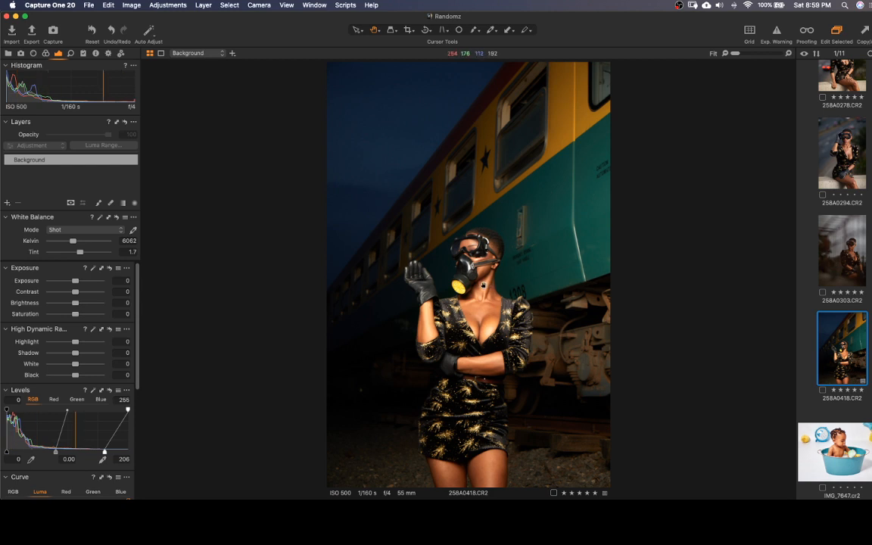
Examine the skin in 258A0418.CR2 at 100%, from the neck and face down to the legs
double_click(485, 291)
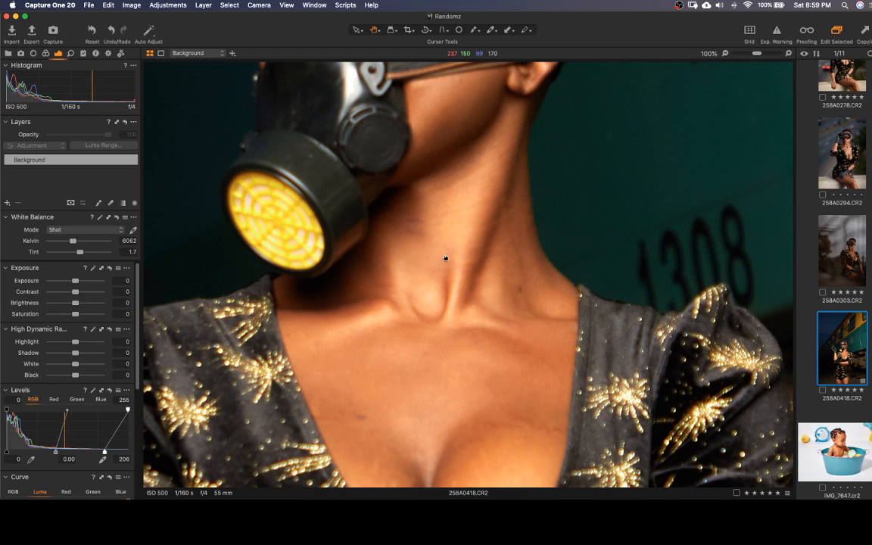
left_click(446, 259)
left_click(482, 288)
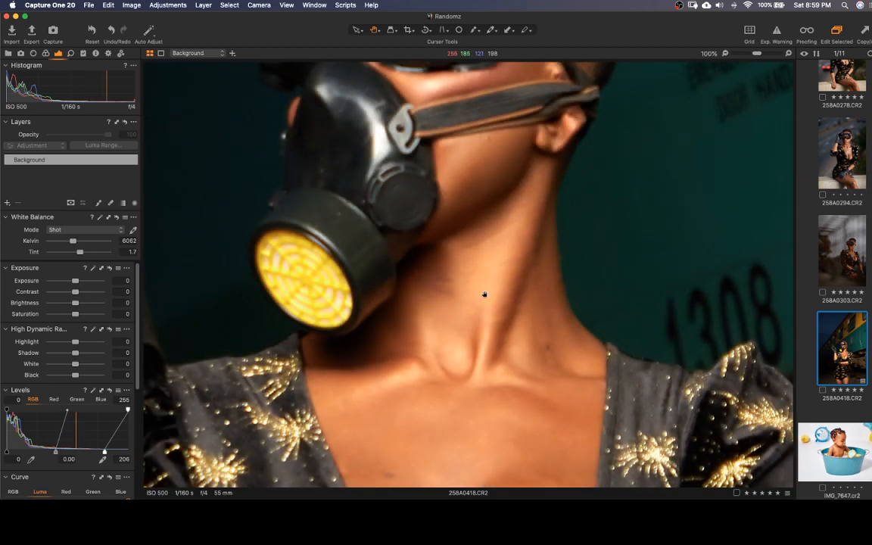
left_click_drag(477, 245, 484, 365)
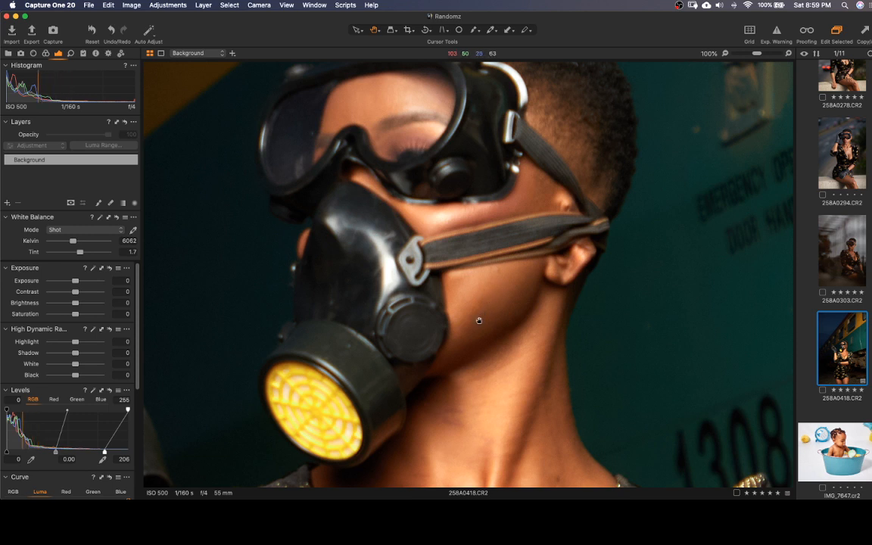
left_click_drag(479, 321, 485, 466)
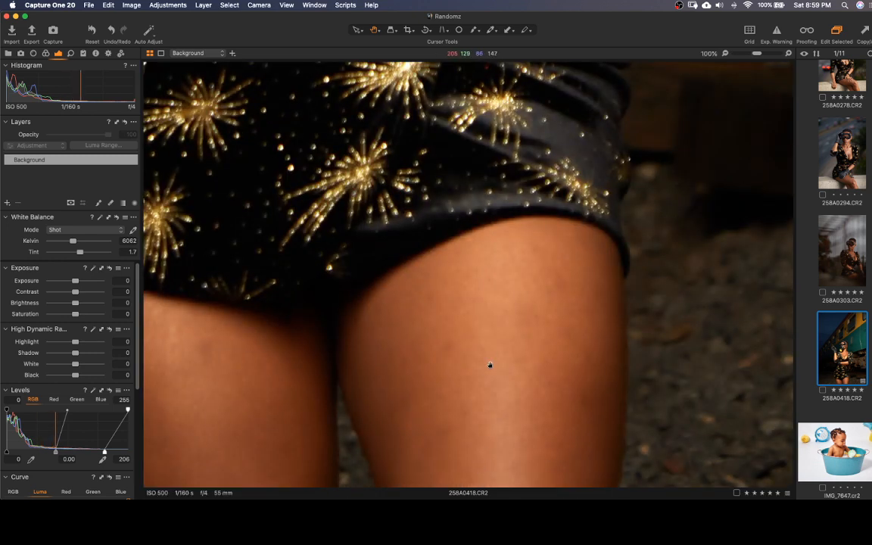
left_click_drag(493, 288, 556, 290)
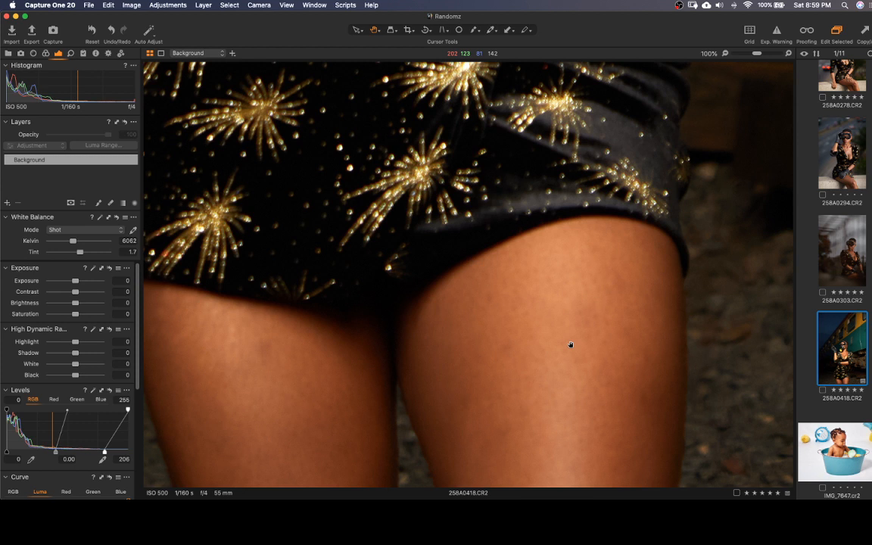
Switch to photo 258A0303.CR2 and examine the skin texture on the face at 100%
key("Left")
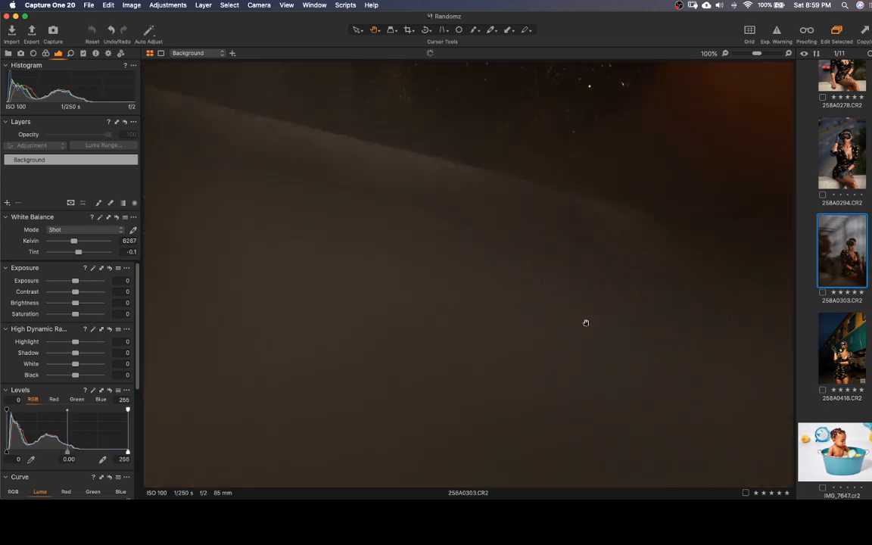
left_click_drag(524, 227, 442, 314)
double_click(497, 273)
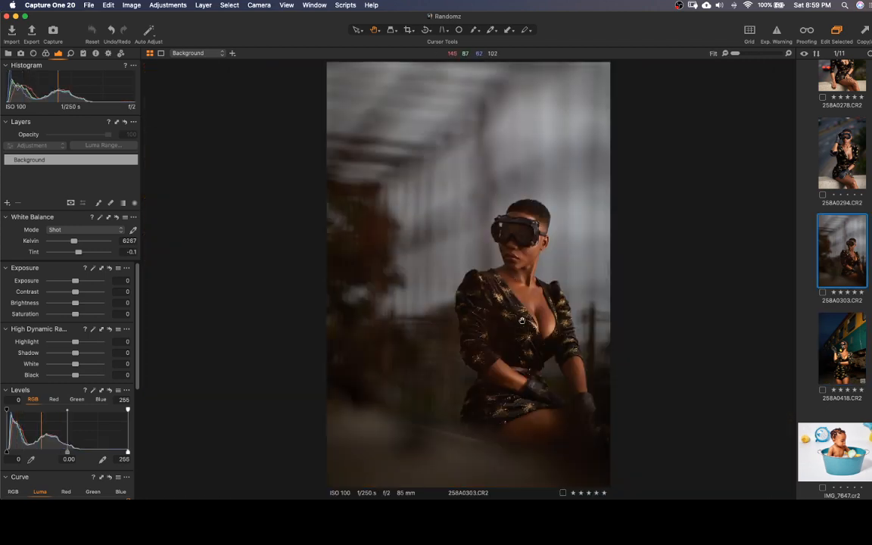
double_click(521, 284)
left_click_drag(493, 218, 476, 356)
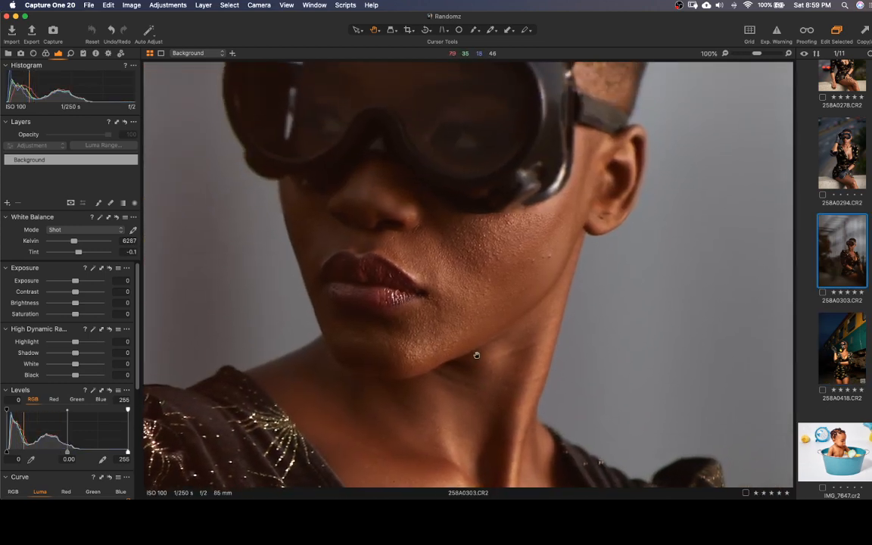
left_click_drag(511, 234, 511, 288)
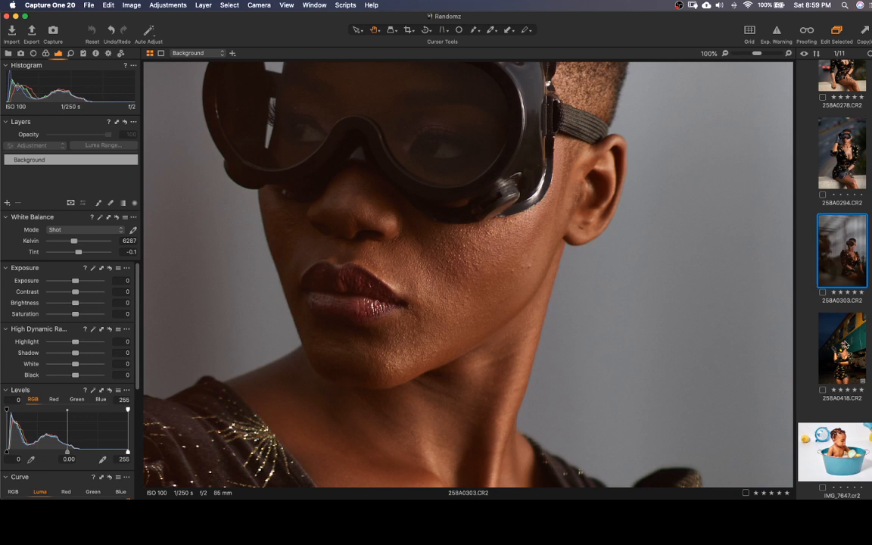
Return to 258A0418.CR2 and examine the face, neck and chest skin at 100%
key("Down")
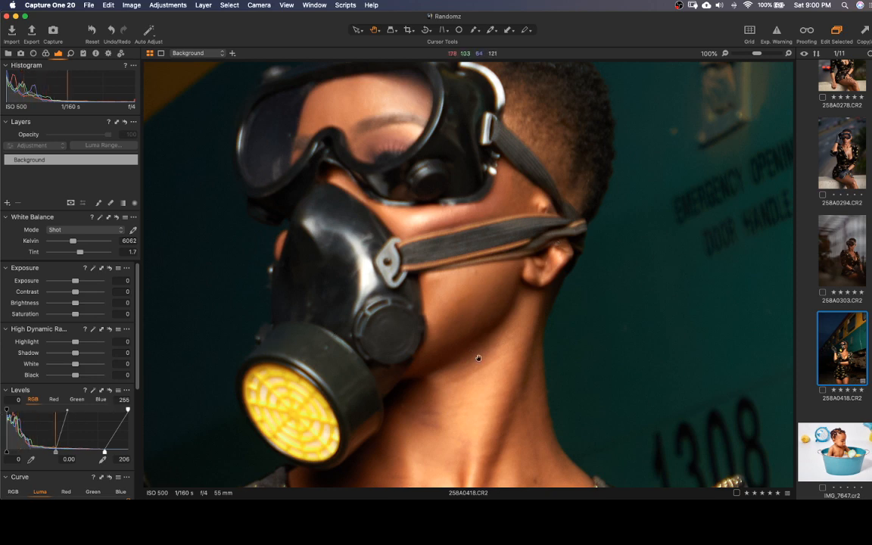
scroll(477, 360, "down", 10)
scroll(454, 263, "down", 5)
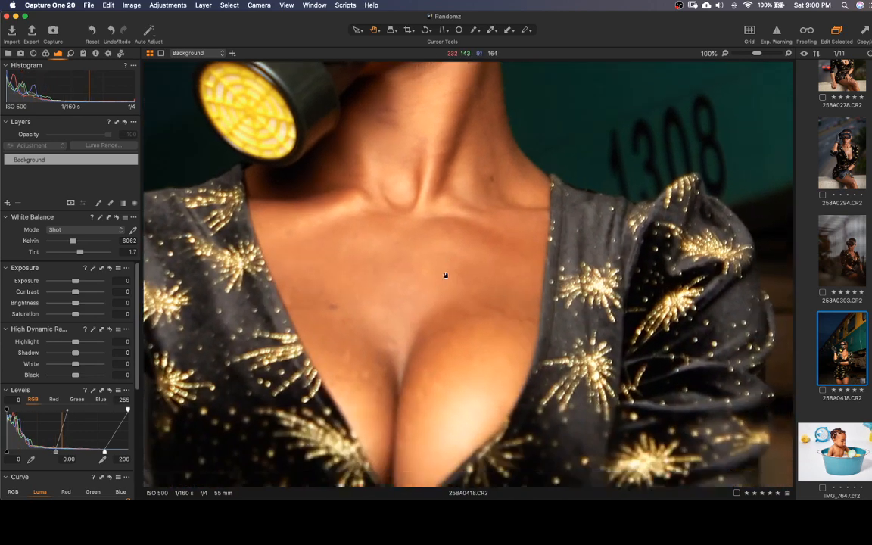
scroll(447, 323, "down", 3)
scroll(456, 303, "up", 8)
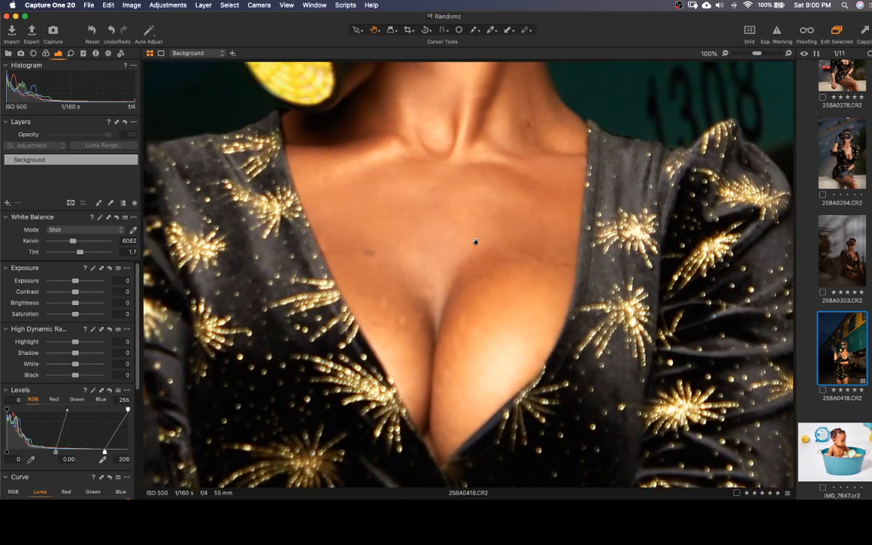
Compare the face skin in 258A0418.CR2 with the face in 258A0303.CR2 at 100%, then return to the full view
scroll(457, 331, "up", 10)
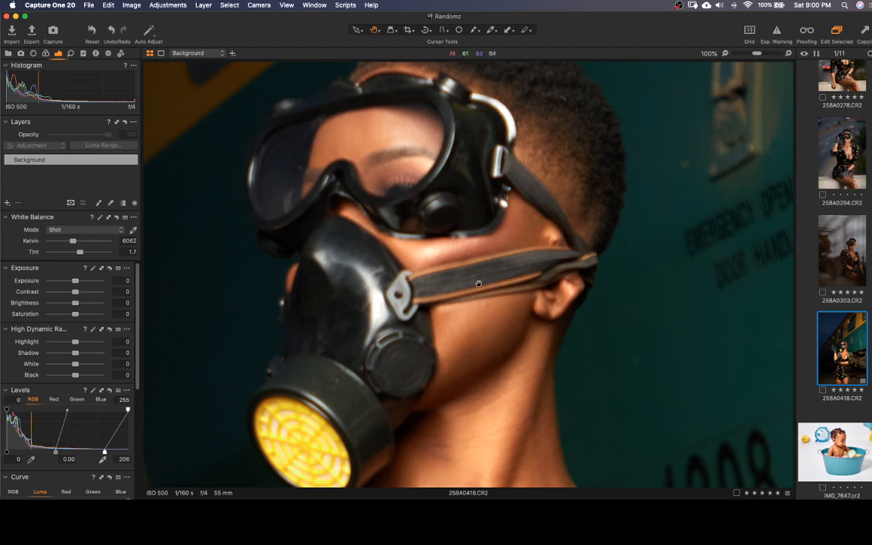
double_click(458, 280)
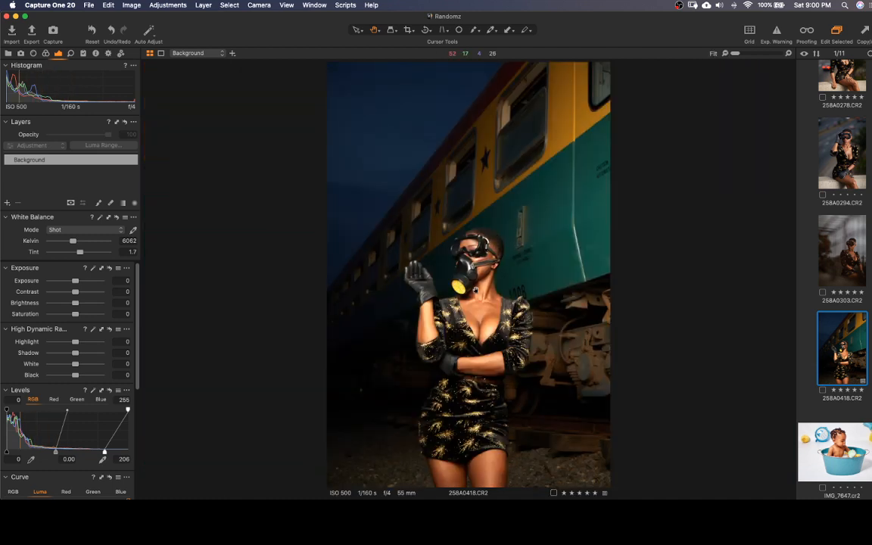
left_click(843, 257)
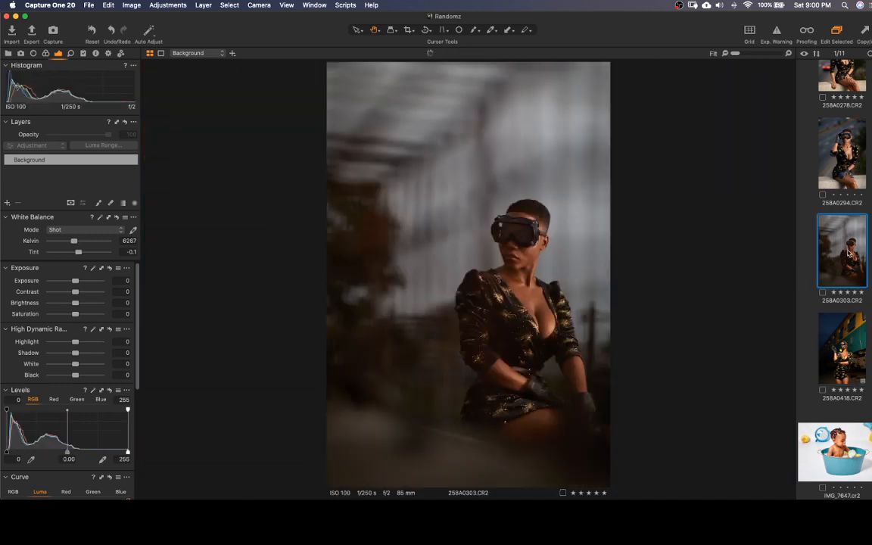
double_click(522, 247)
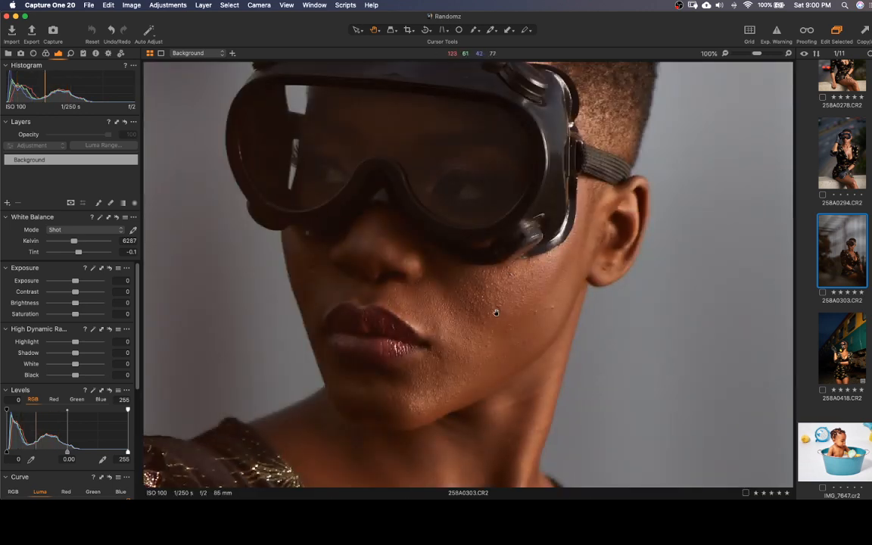
left_click_drag(486, 266, 461, 353)
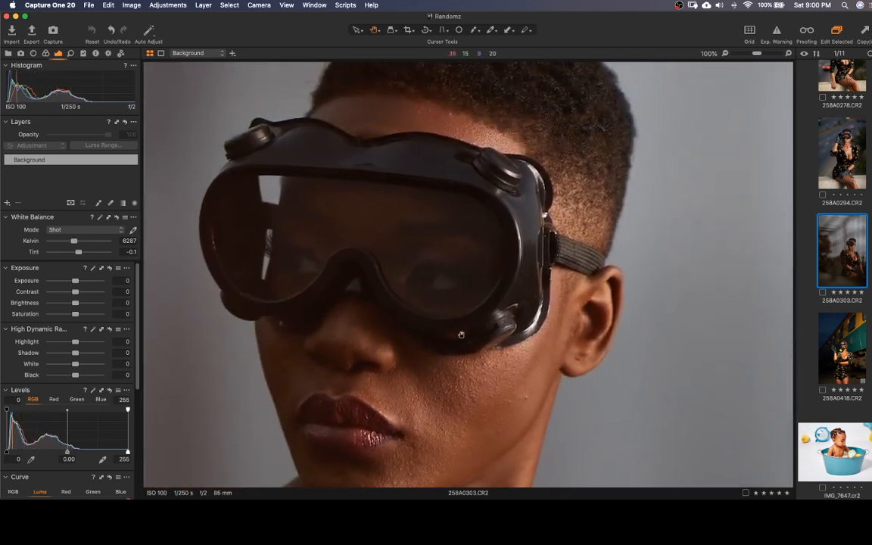
double_click(458, 333)
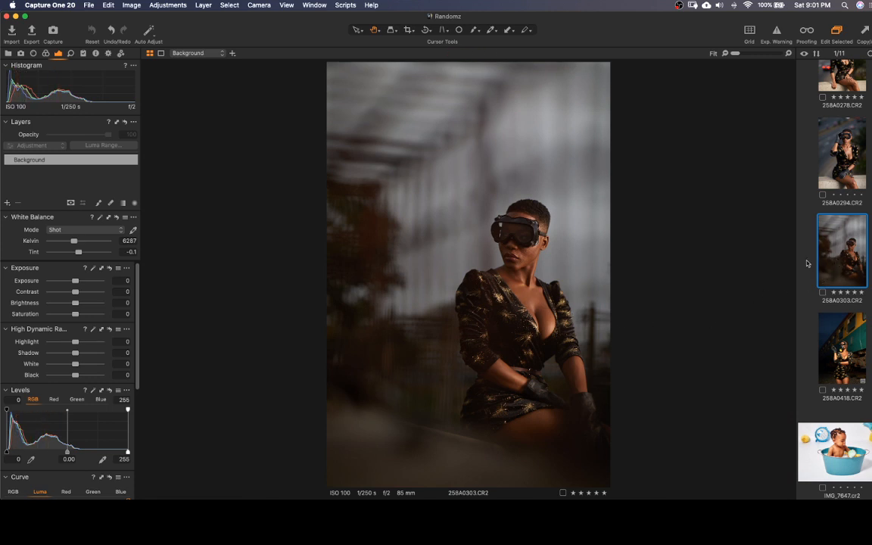
Look through the photo thumbnails, reopen 258A0418.CR2 and check the masked face and neck at 100%
scroll(829, 274, "up", 2)
scroll(829, 274, "up", 10)
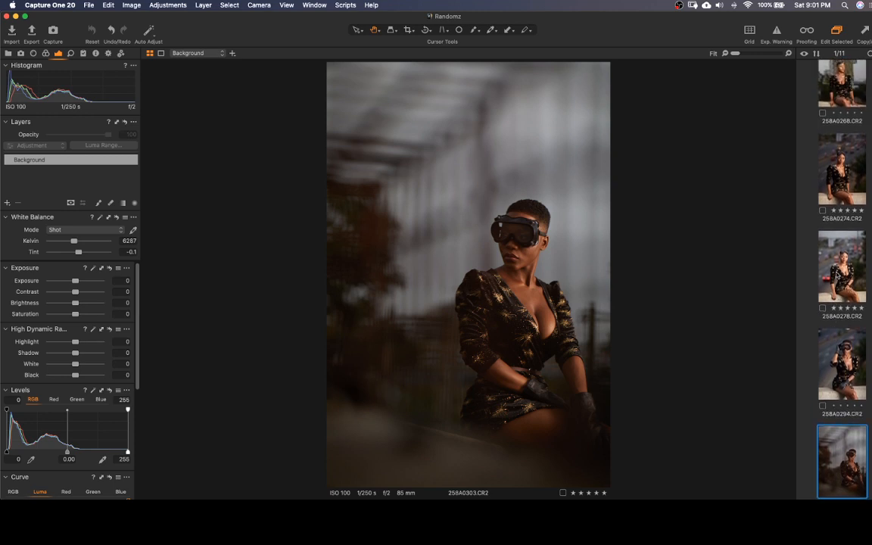
scroll(837, 278, "down", 10)
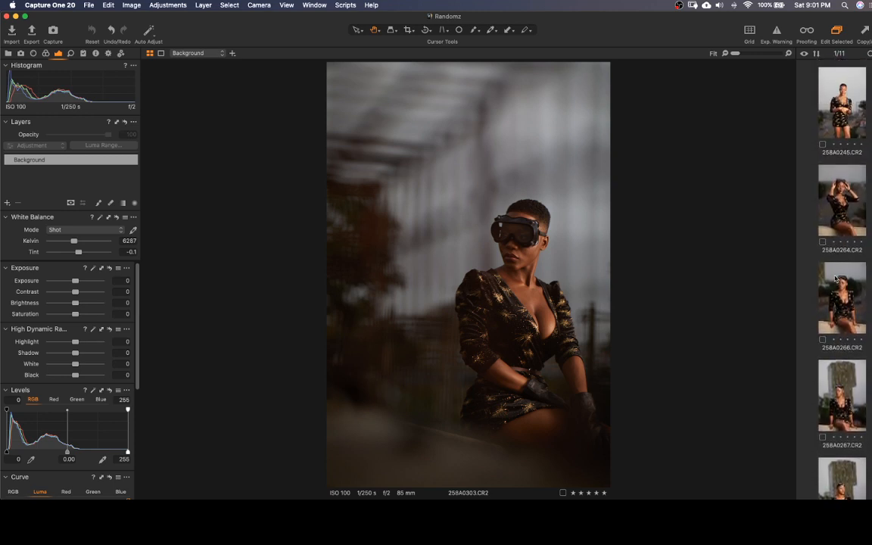
scroll(836, 282, "down", 6)
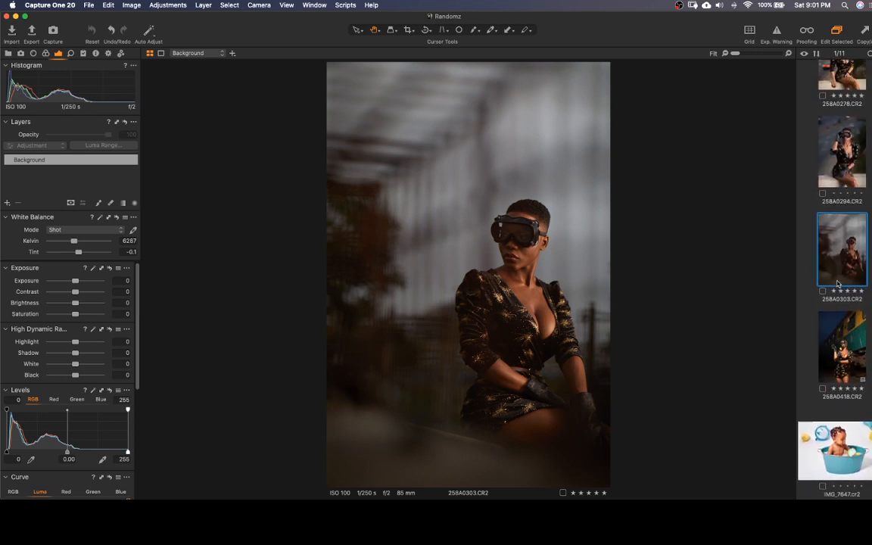
scroll(830, 285, "down", 1)
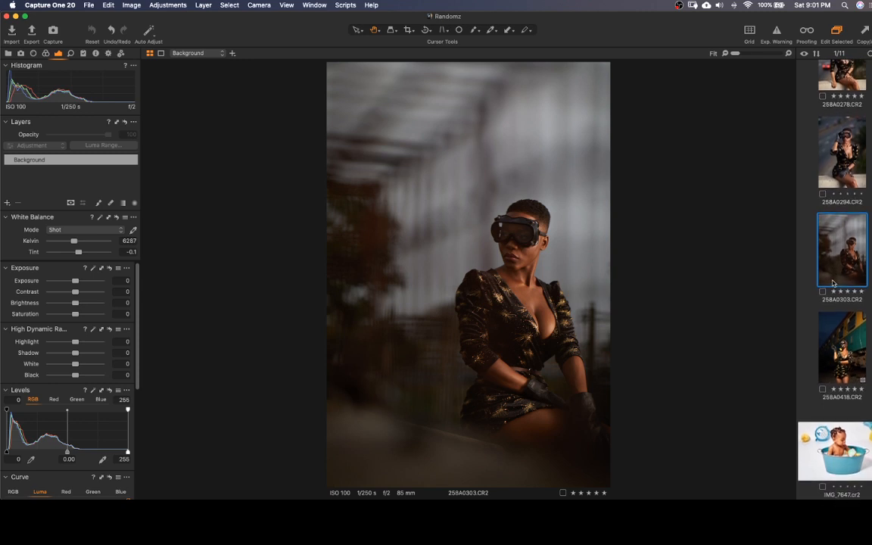
left_click(837, 350)
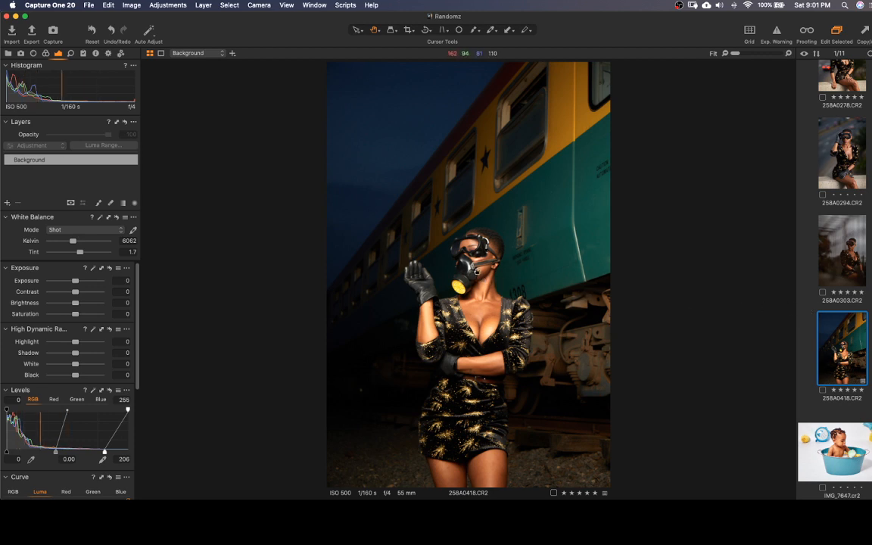
left_click(483, 269)
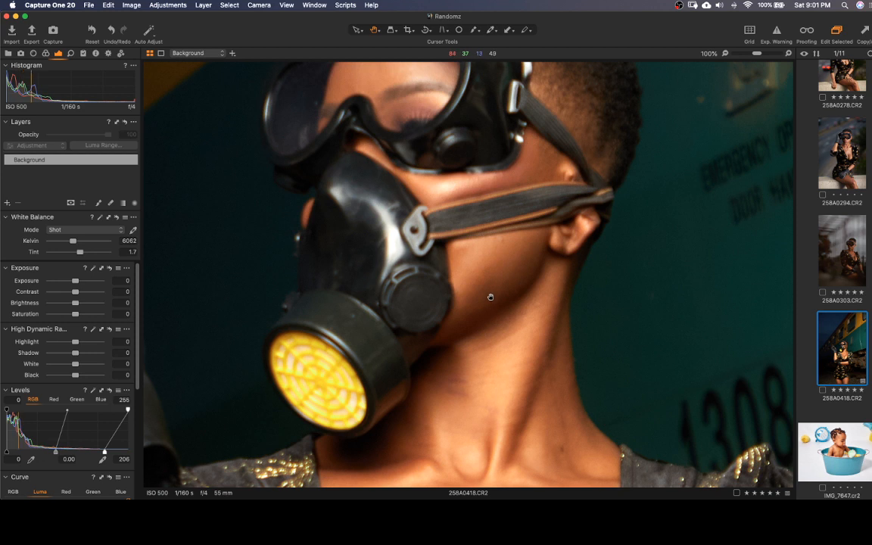
left_click(489, 297)
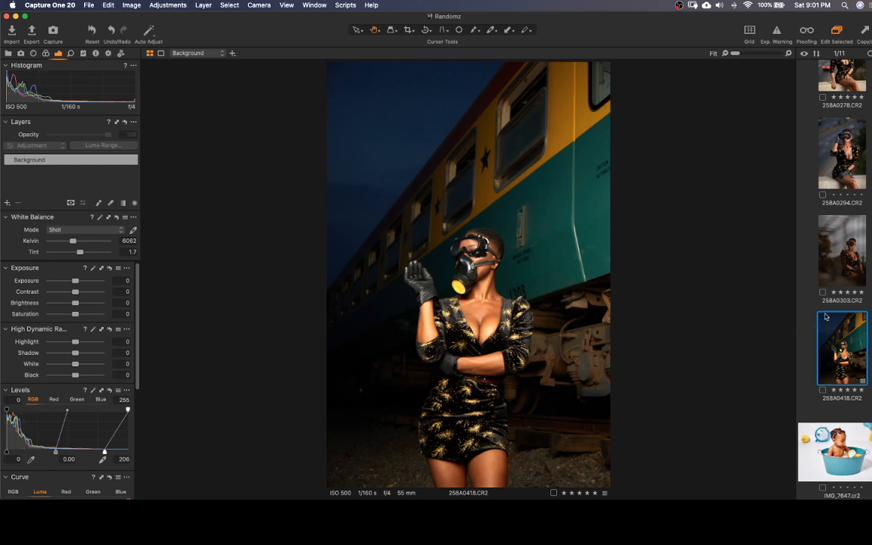
Apply the adjustments of 258A0418.CR2 to photo 258A0303.CR2
left_click(839, 254)
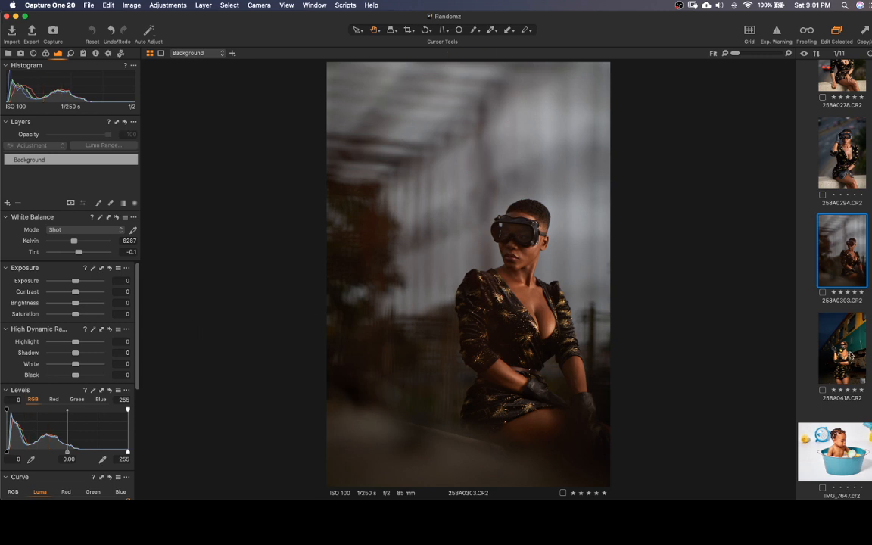
left_click(851, 354)
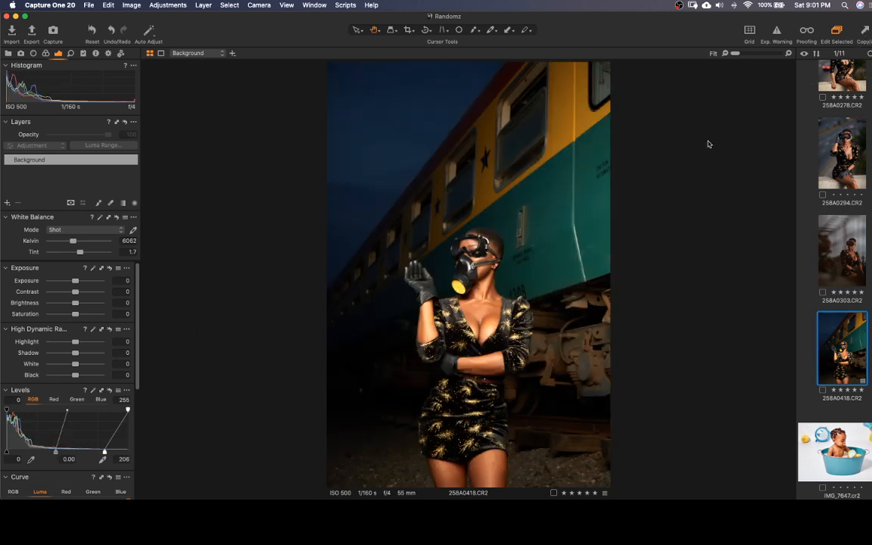
key("Left")
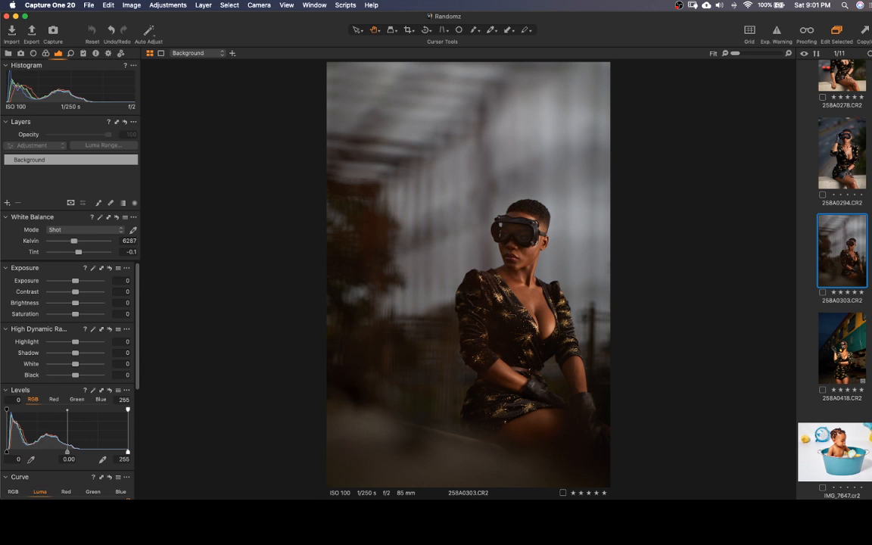
key("super+shift+v")
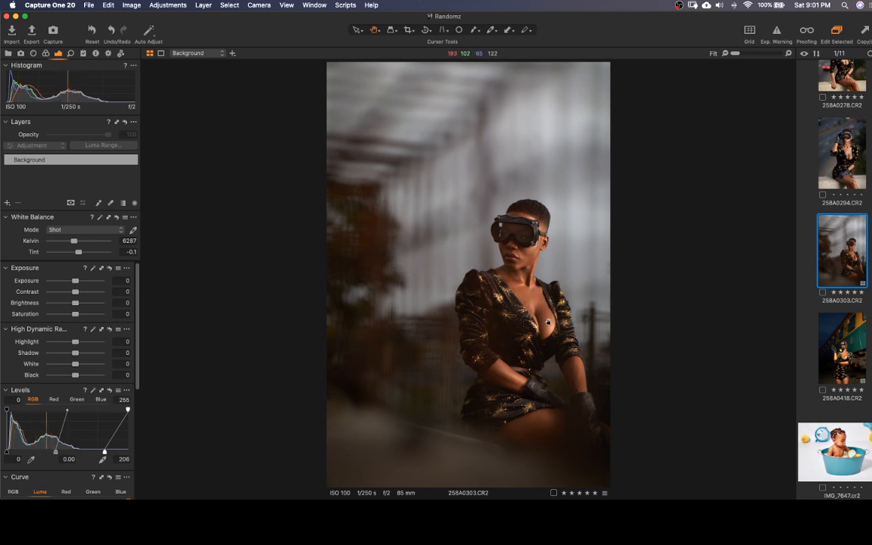
Examine the skin in 258A0303.CR2 at 100%, from the chest past the forearm down to the thigh
left_click_drag(522, 262, 484, 243)
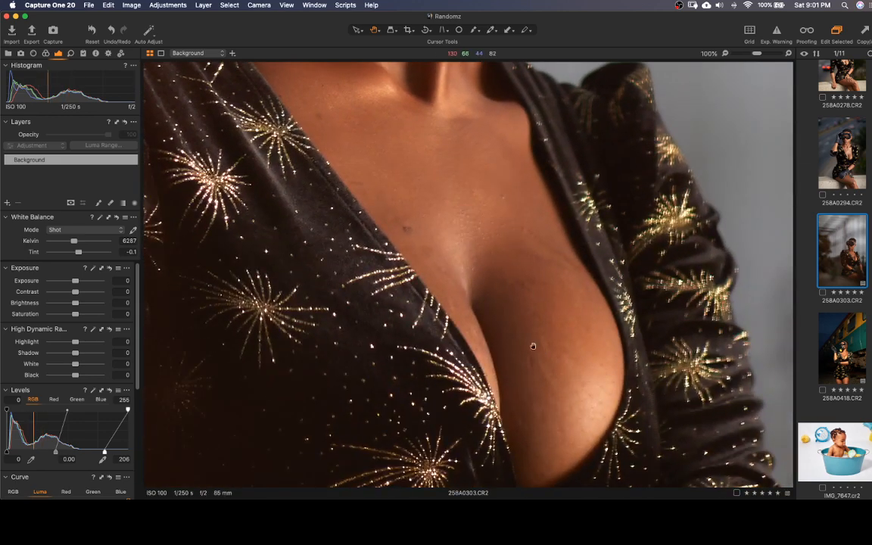
left_click_drag(547, 385, 479, 164)
left_click_drag(496, 364, 536, 156)
left_click_drag(452, 385, 569, 197)
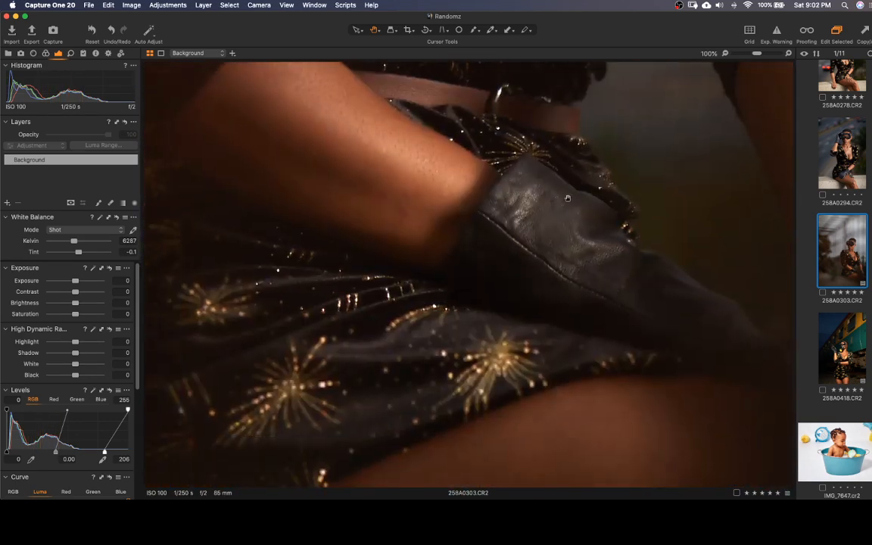
left_click_drag(526, 314, 639, 156)
left_click_drag(532, 203, 433, 296)
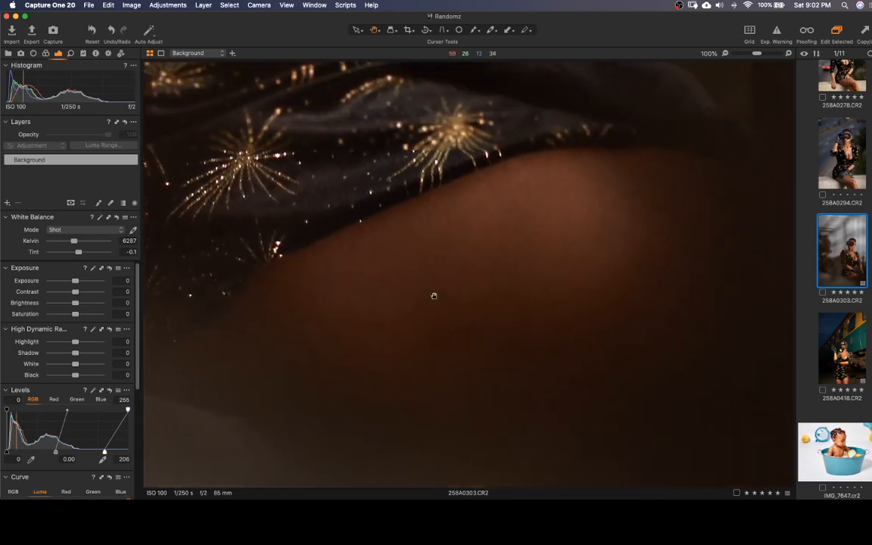
double_click(463, 203)
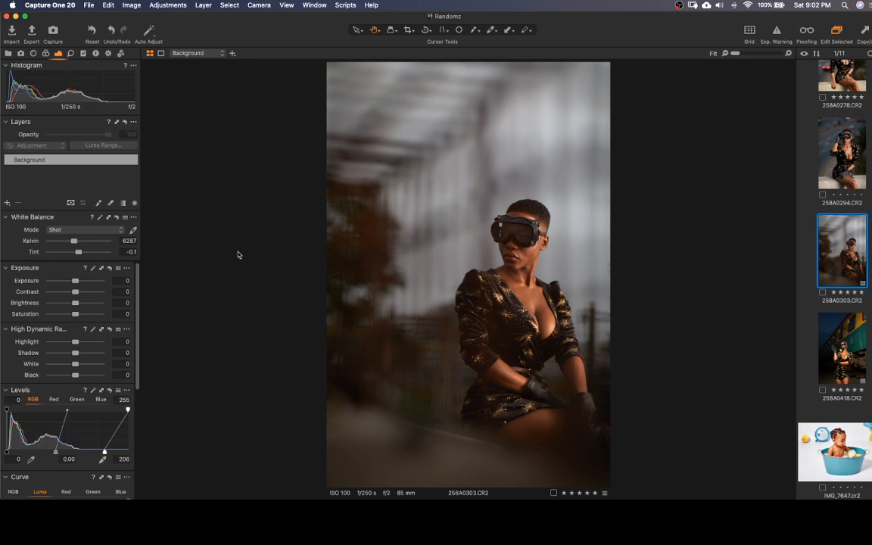
Auto-adjust the levels of 258A0303.CR2 and review its Curve and Clarity settings
left_click(93, 391)
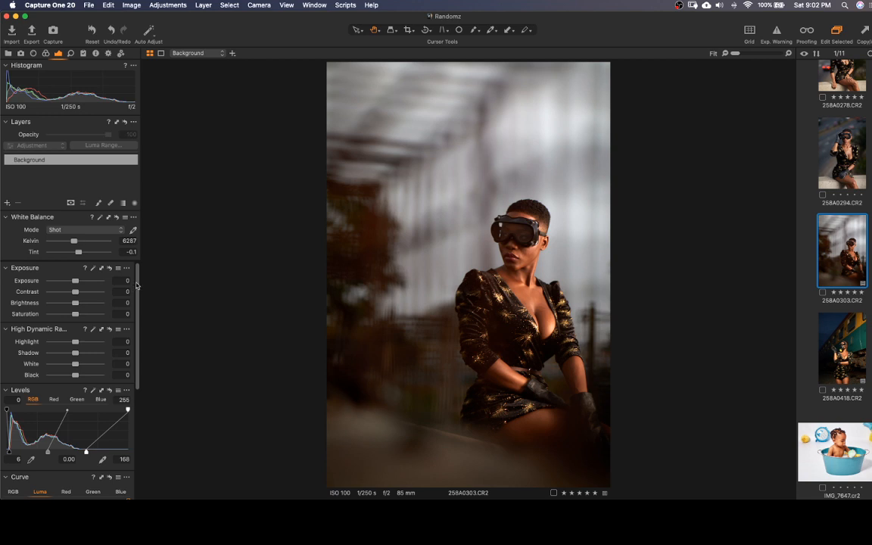
left_click_drag(137, 284, 125, 415)
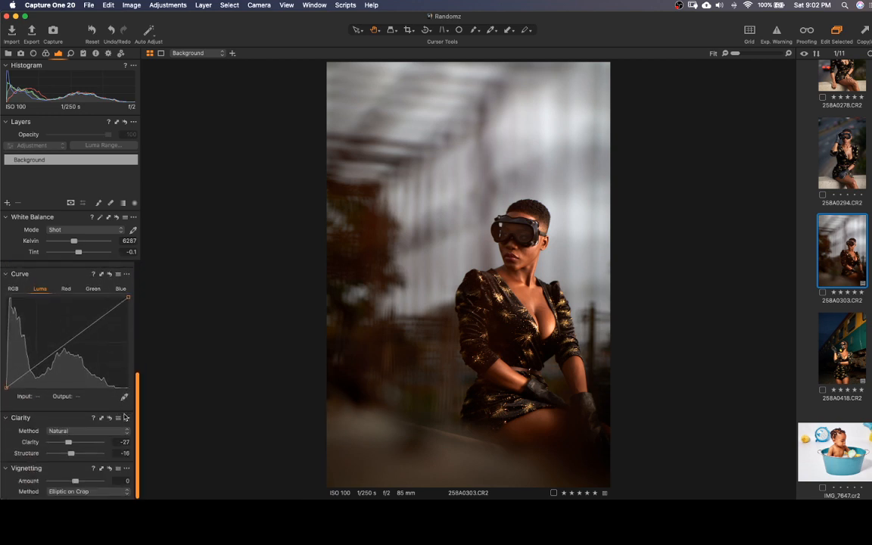
scroll(126, 417, "up", 10)
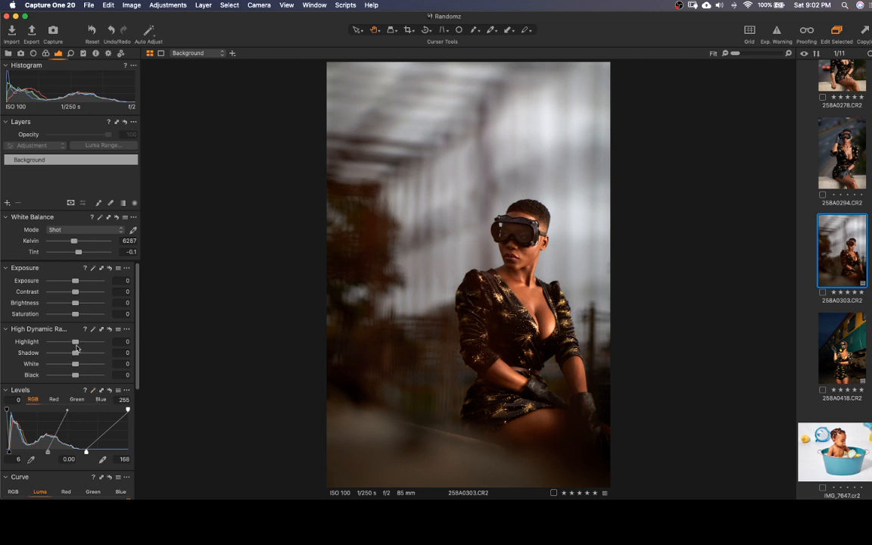
Set White to 33 in the High Dynamic Range settings and Contrast to 10 for 258A0303.CR2
mouse_move(75, 345)
left_mouse_down()
mouse_move(94, 343)
mouse_move(62, 343)
mouse_move(75, 346)
left_mouse_up()
mouse_move(75, 367)
left_mouse_down()
mouse_move(98, 366)
mouse_move(48, 364)
mouse_move(84, 366)
left_mouse_up()
left_click_drag(75, 294, 81, 294)
left_click(124, 293)
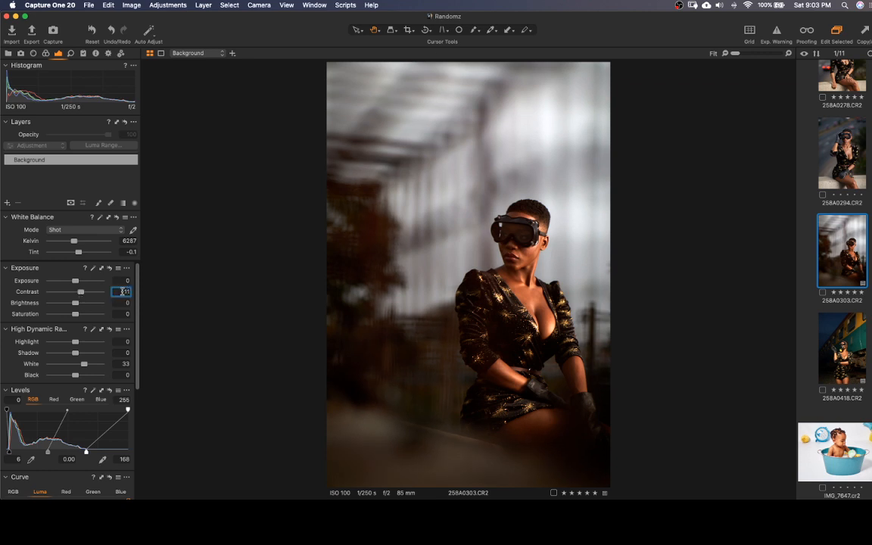
type("10")
key("Return")
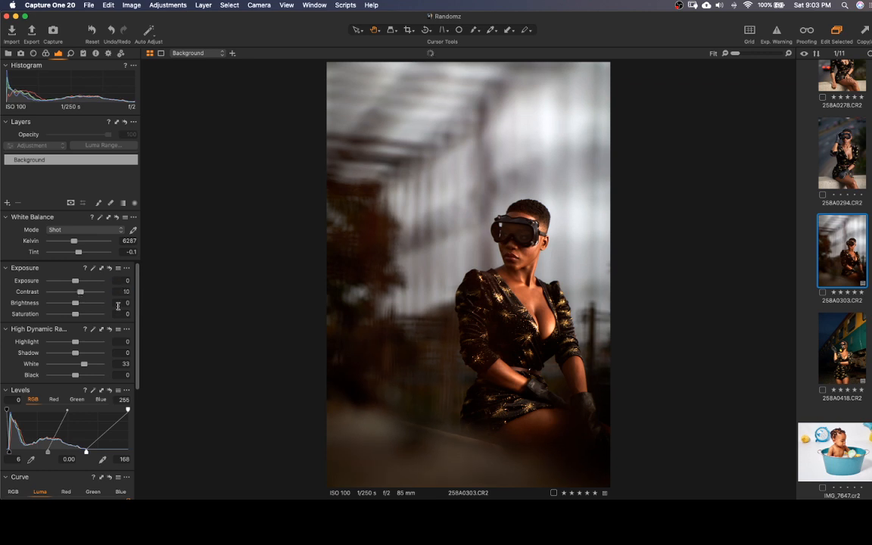
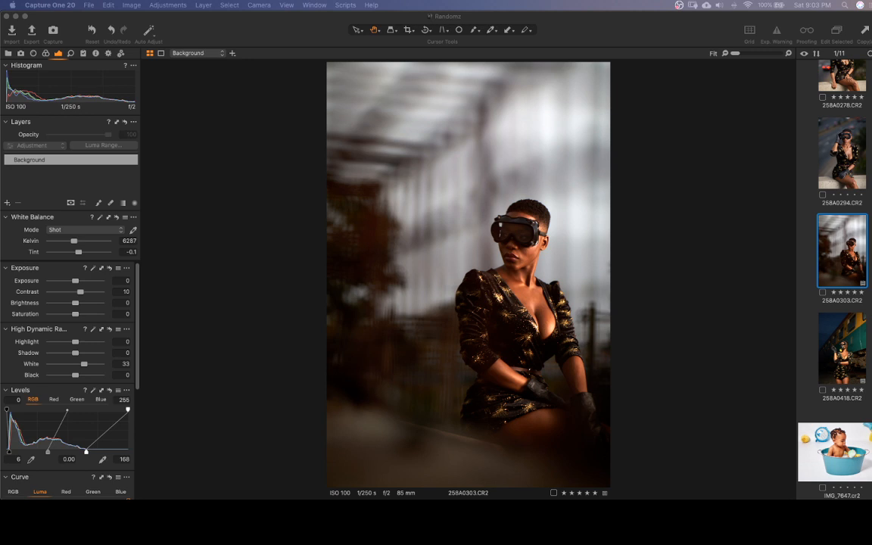
Auto-adjust the white balance of 258A0303.CR2 and try a cooler Kelvin value of 5300
left_click(250, 243)
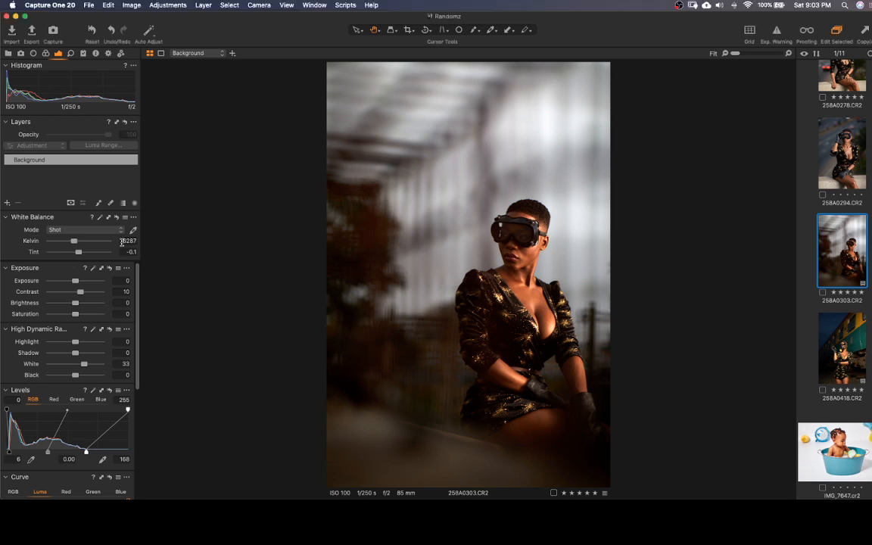
left_click(100, 218)
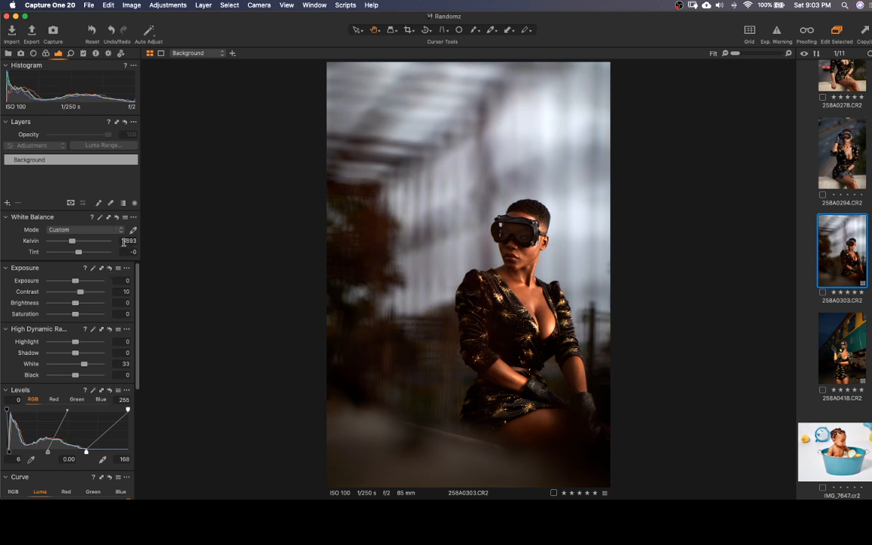
left_click(139, 241)
type("55000")
key("Return")
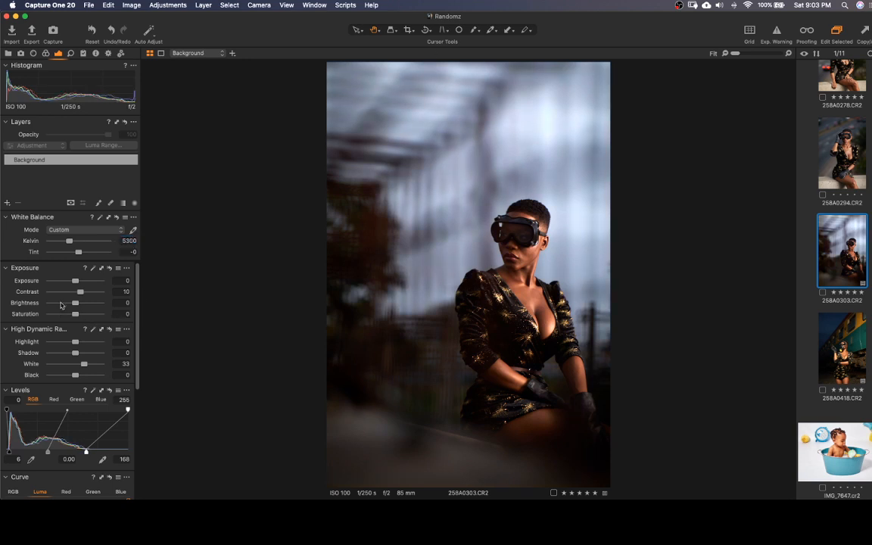
Auto-adjust the white balance again, check the face at 100%, and lower Kelvin to 5801
left_click_drag(71, 244, 74, 250)
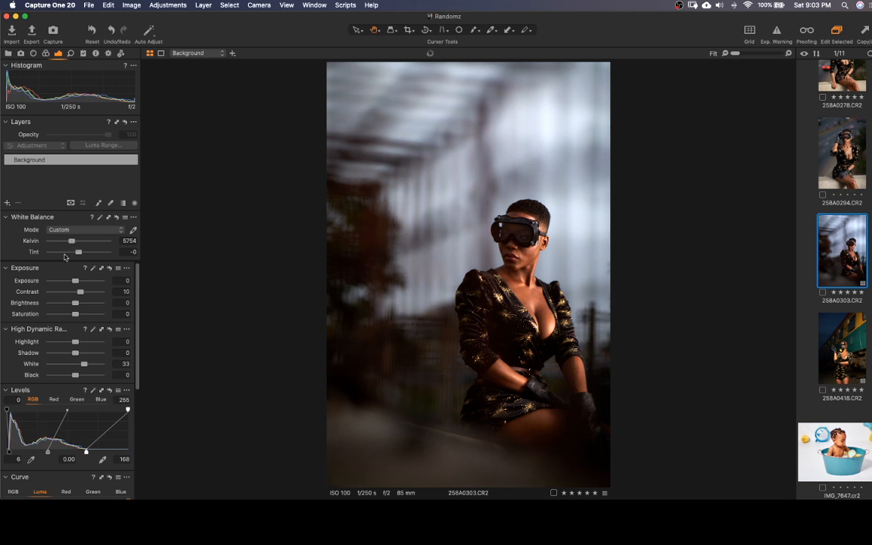
left_click(100, 219)
left_click(535, 276)
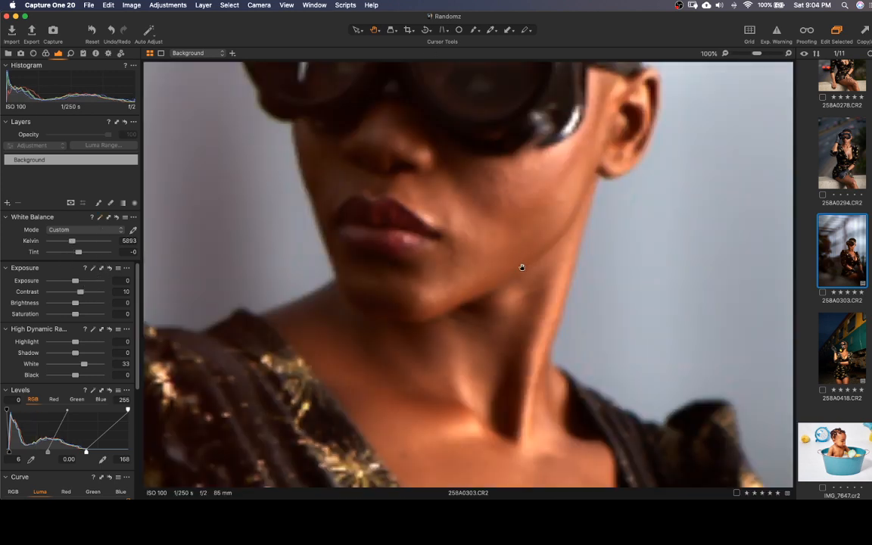
left_click(493, 266)
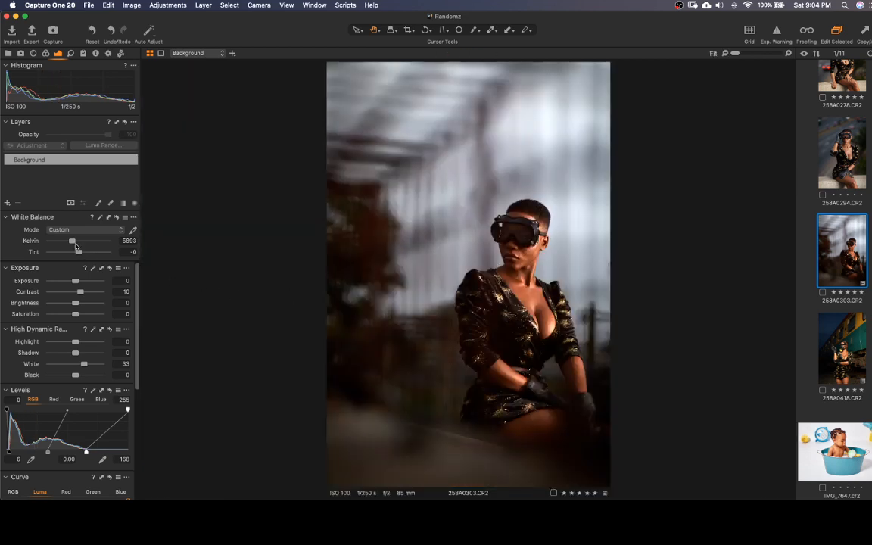
left_click_drag(74, 243, 73, 244)
Auto-adjust the levels of 258A0303.CR2 again and set the RGB midtone value to 0.06
left_click_drag(501, 278, 440, 285)
left_click(93, 391)
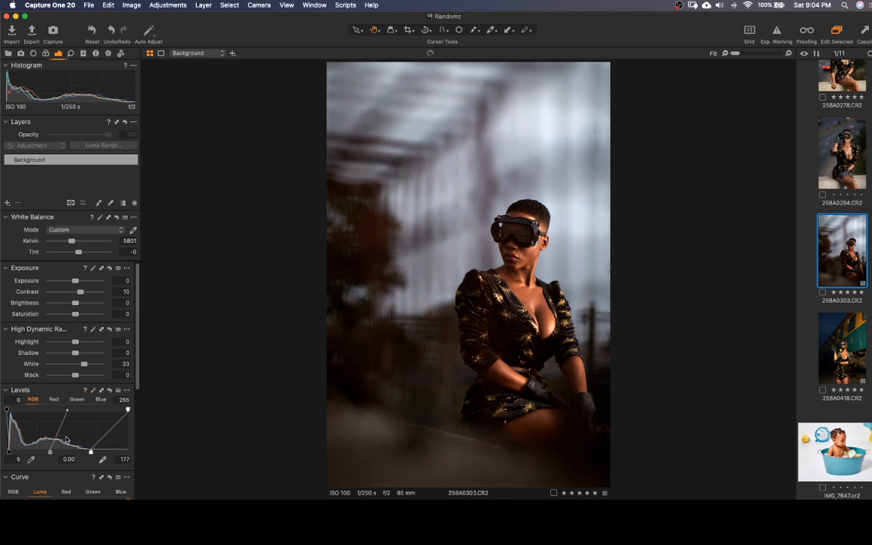
left_click_drag(48, 451, 47, 453)
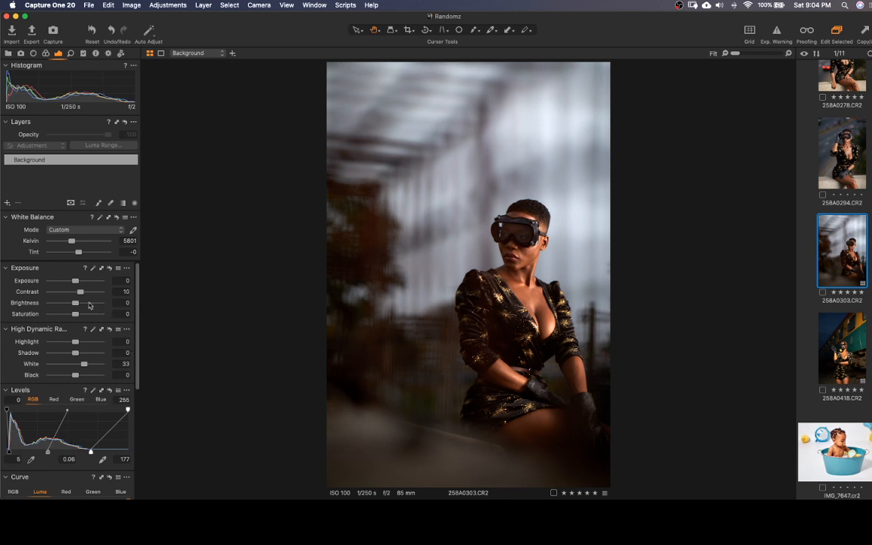
Set Exposure to 0.13, Brightness to 3 and Saturation to 5 for 258A0303.CR2
left_click_drag(74, 283, 78, 308)
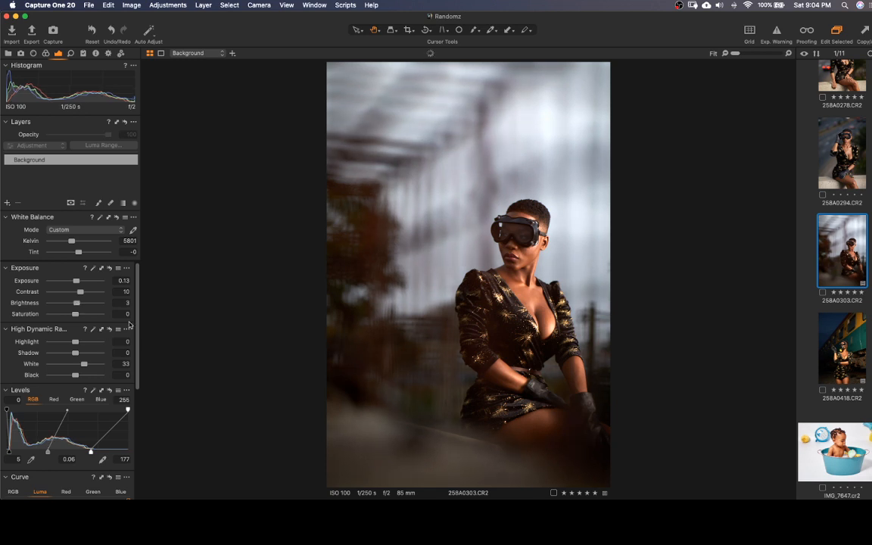
left_click(122, 314)
type("5")
key("Return")
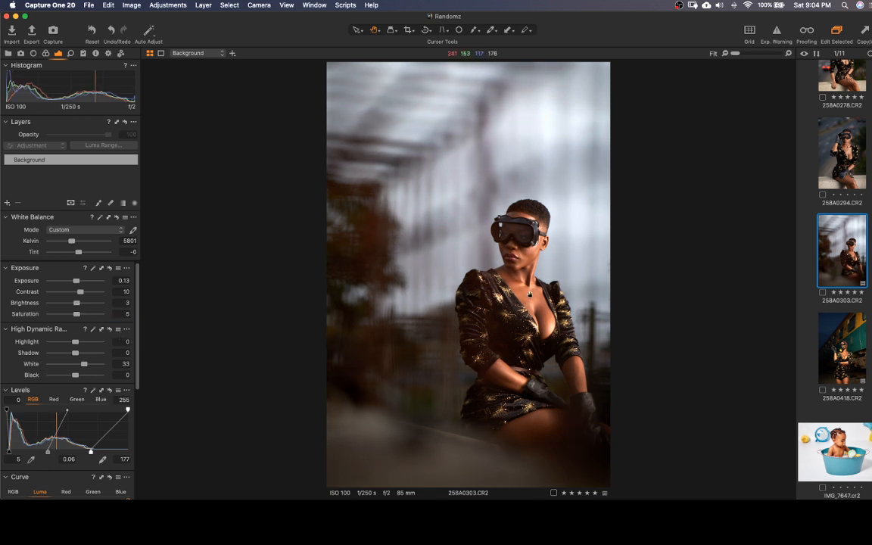
double_click(516, 275)
double_click(477, 287)
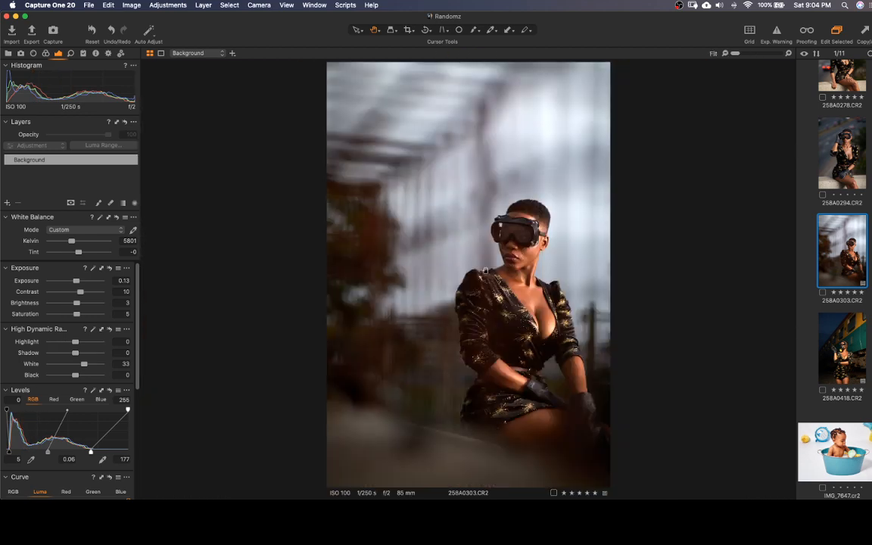
Compare the edited 258A0303.CR2 with photos 258A0278.CR2 and 258A0418.CR2
left_click(850, 75)
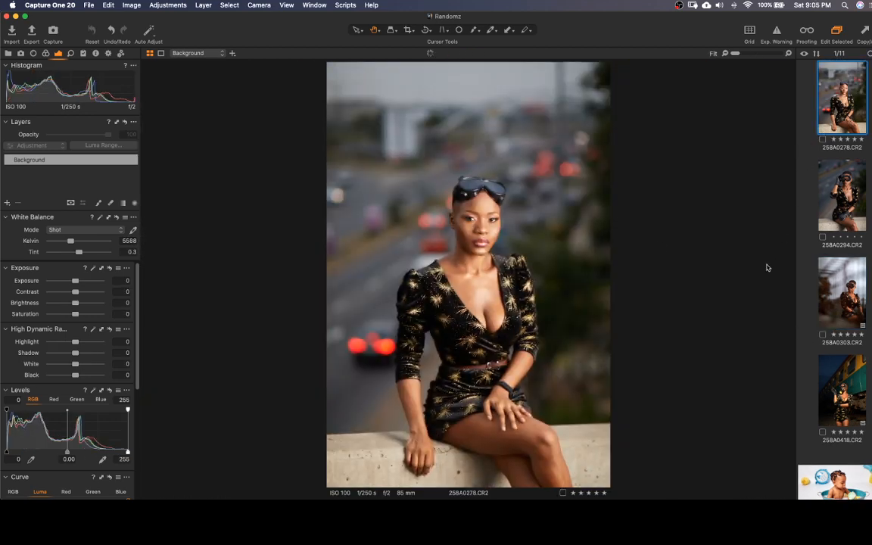
left_click(851, 303)
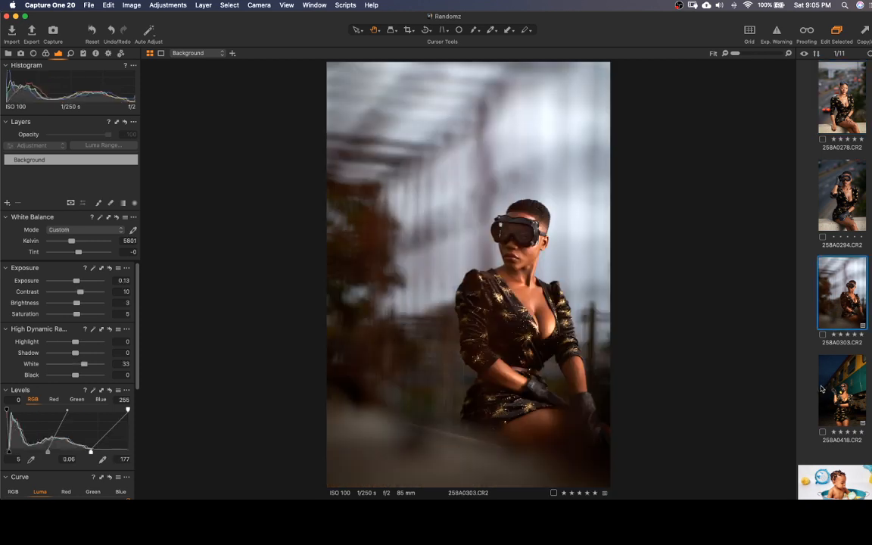
key("Down")
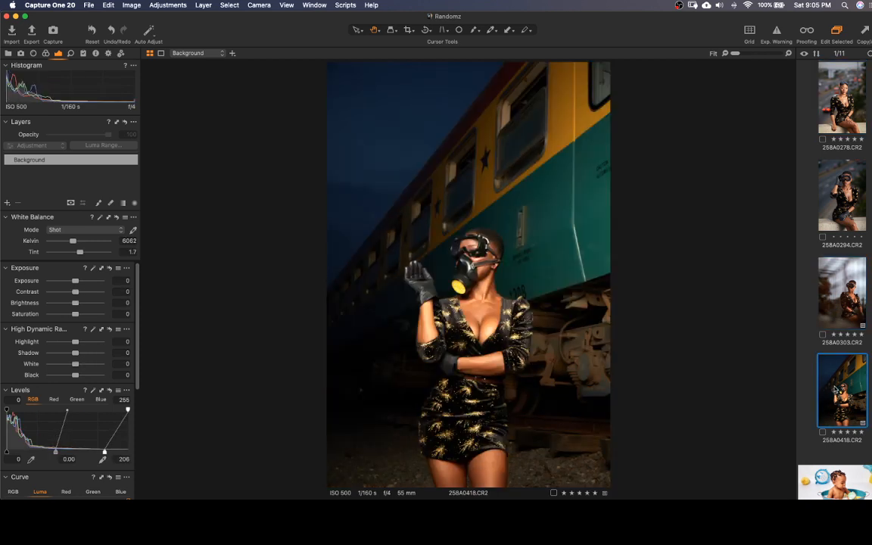
left_click(852, 299)
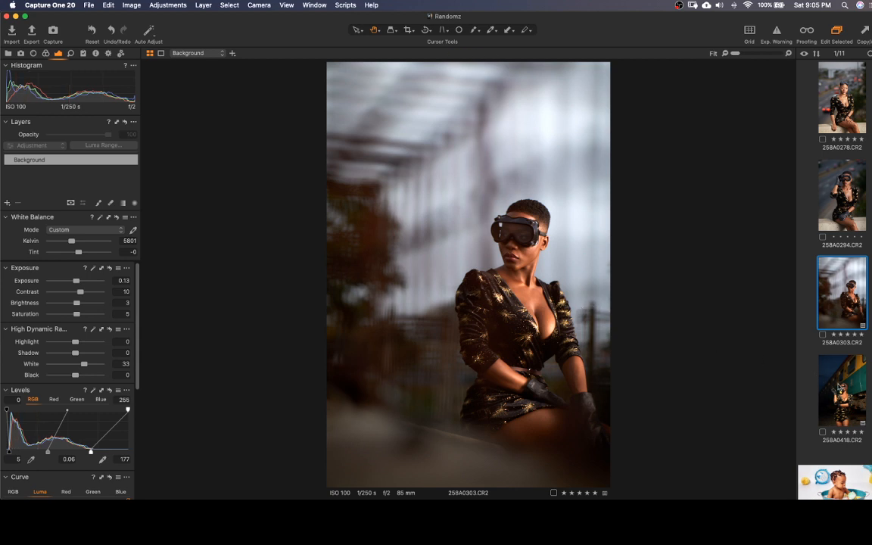
key("Down")
left_click(845, 301)
Set the white balance Tint of 258A0303.CR2 to -0.4 and auto-adjust its levels once more
left_click_drag(78, 252, 82, 259)
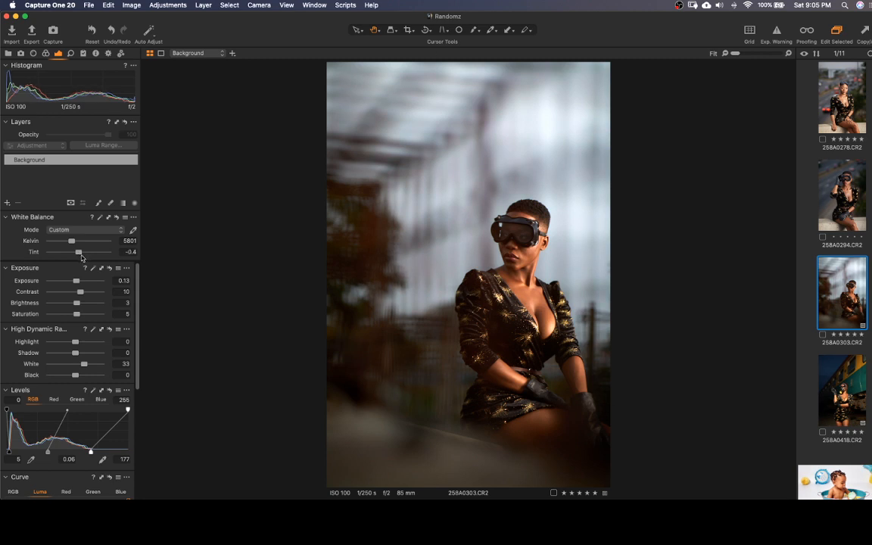
left_click(92, 390)
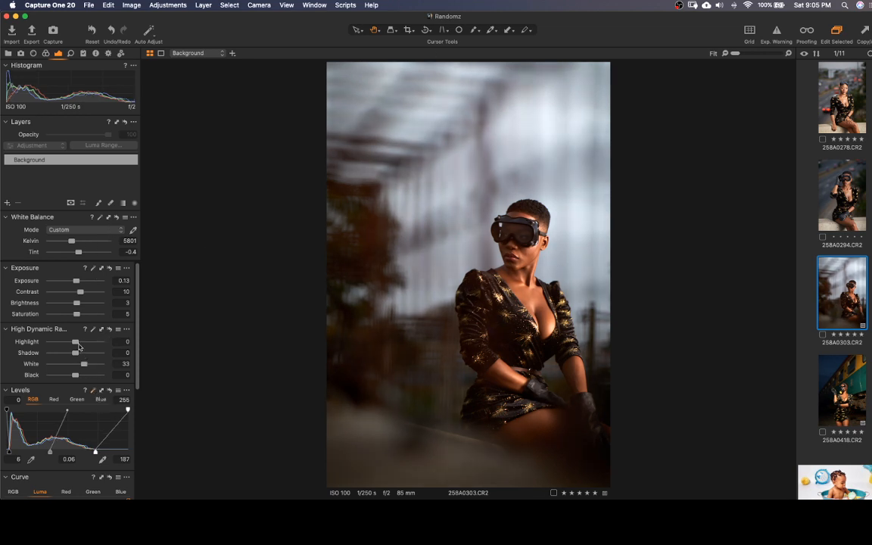
Raise Exposure to 0.28 and Brightness to 6, checking the face at 100%
left_click(77, 283)
left_click_drag(76, 283, 78, 305)
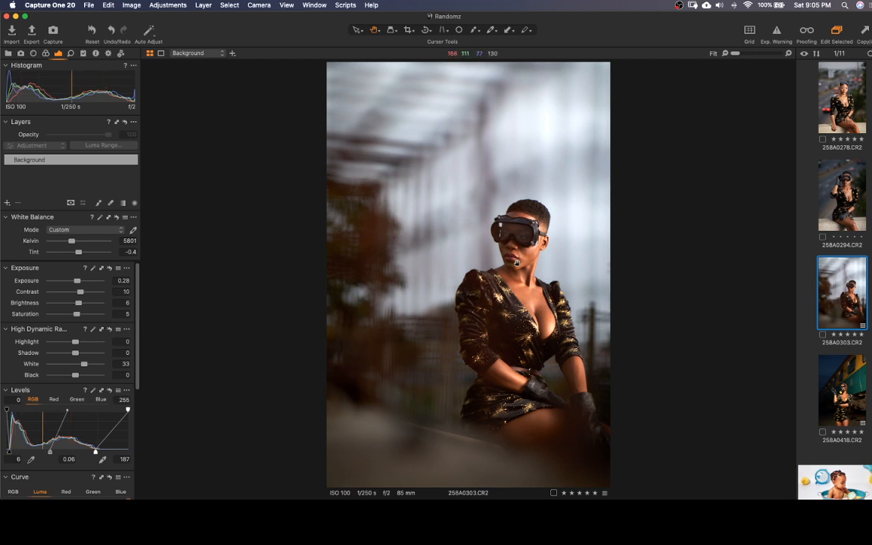
left_click(547, 279)
left_click_drag(529, 255, 514, 337)
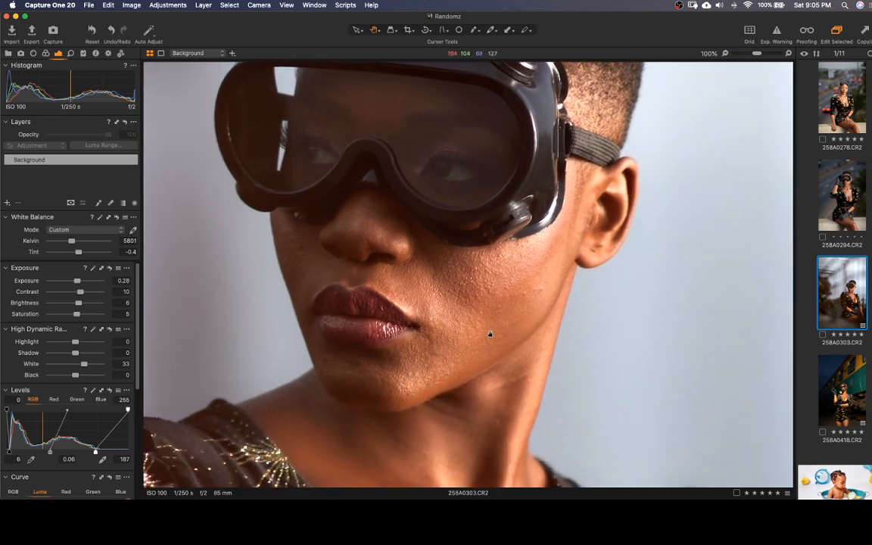
left_click(489, 337)
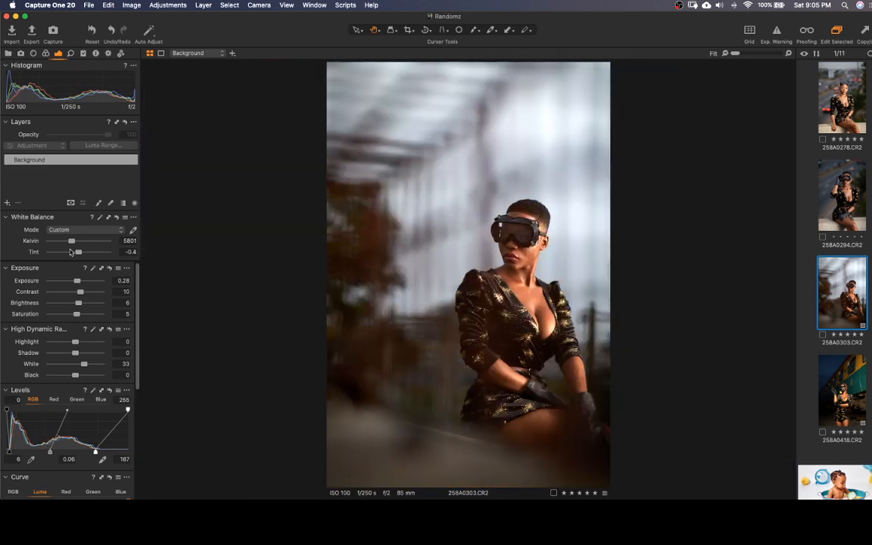
Set the white balance Kelvin value of 258A0303.CR2 to 5700
left_click(121, 240)
type("5700")
key("Return")
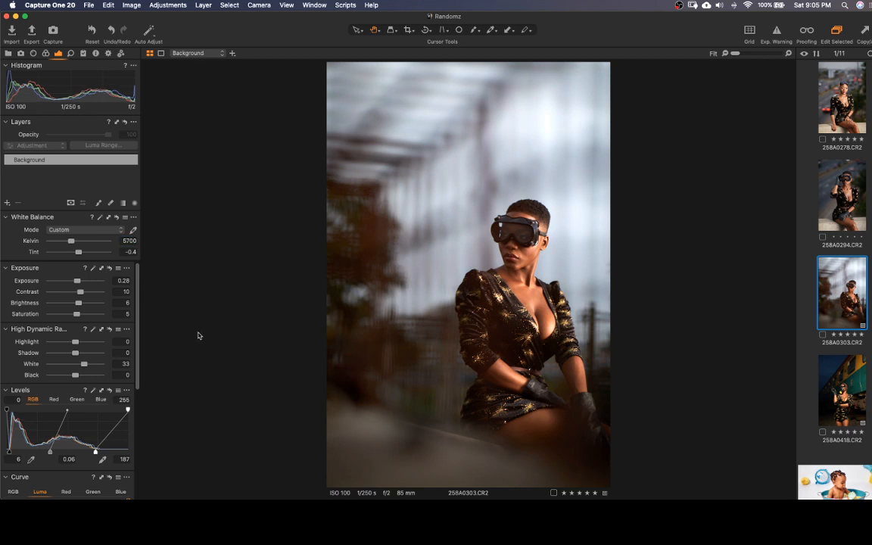
Examine the skin, dress and overall look of 258A0303.CR2 at several magnifications, from the full frame up to 400%
left_click(534, 301)
left_click(519, 286)
scroll(551, 299, "up", 5)
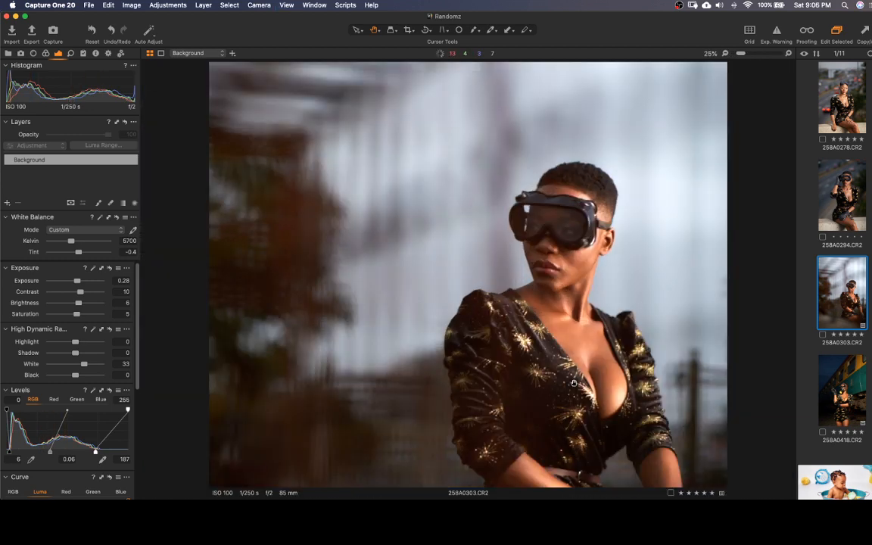
scroll(593, 256, "up", 8)
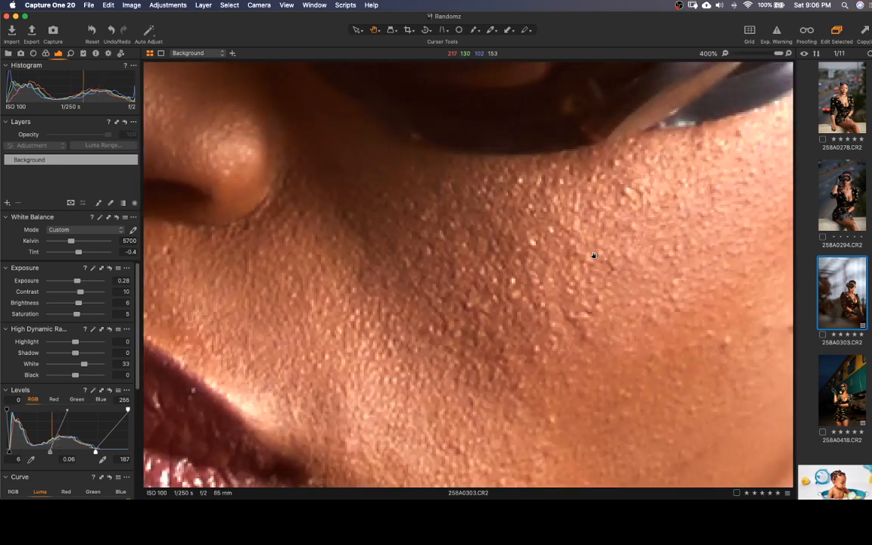
scroll(594, 255, "down", 10)
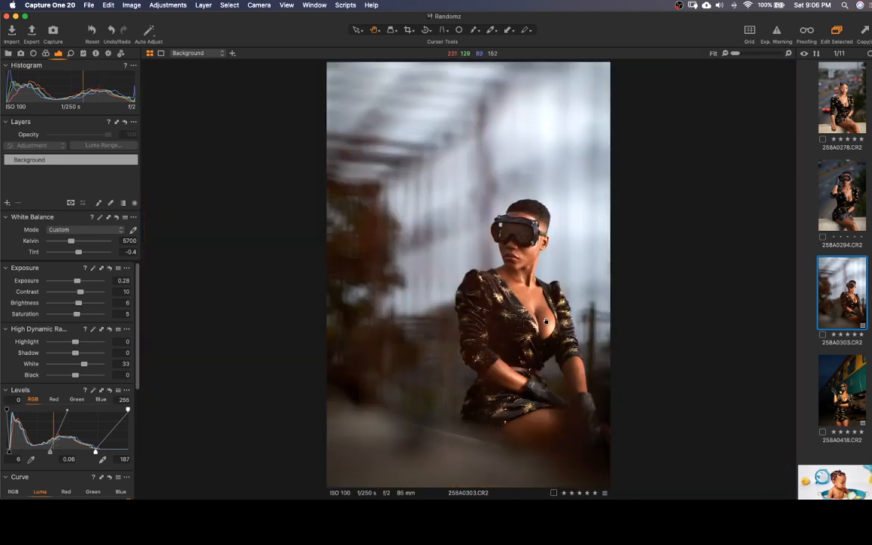
scroll(545, 322, "up", 5)
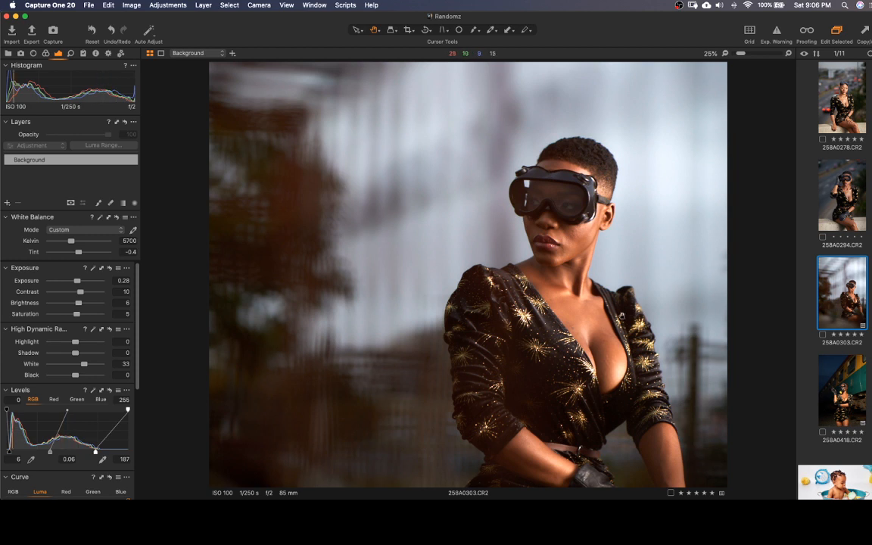
left_click_drag(482, 344, 456, 271)
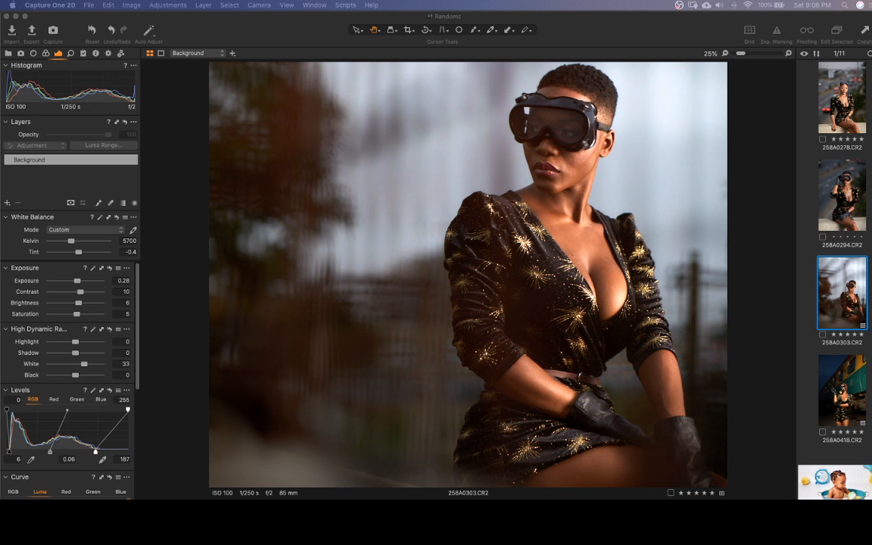
left_click(685, 329)
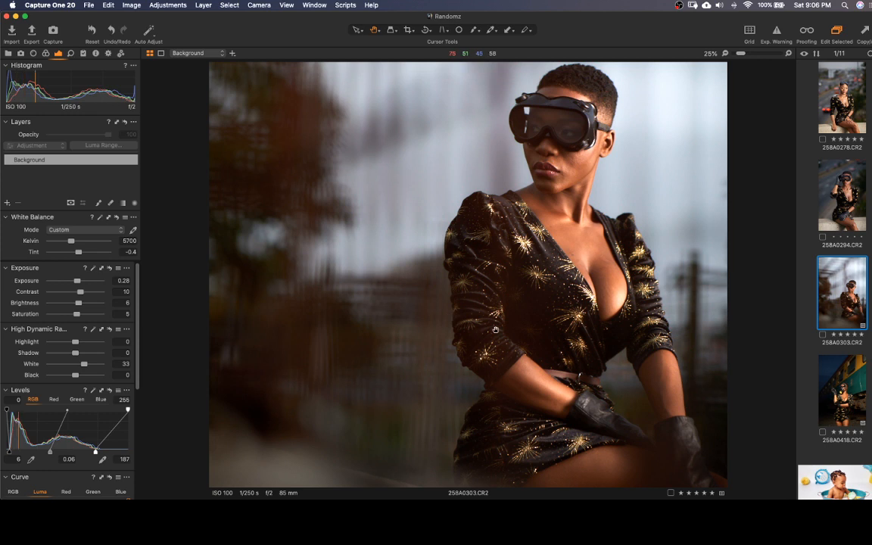
scroll(496, 330, "down", 2)
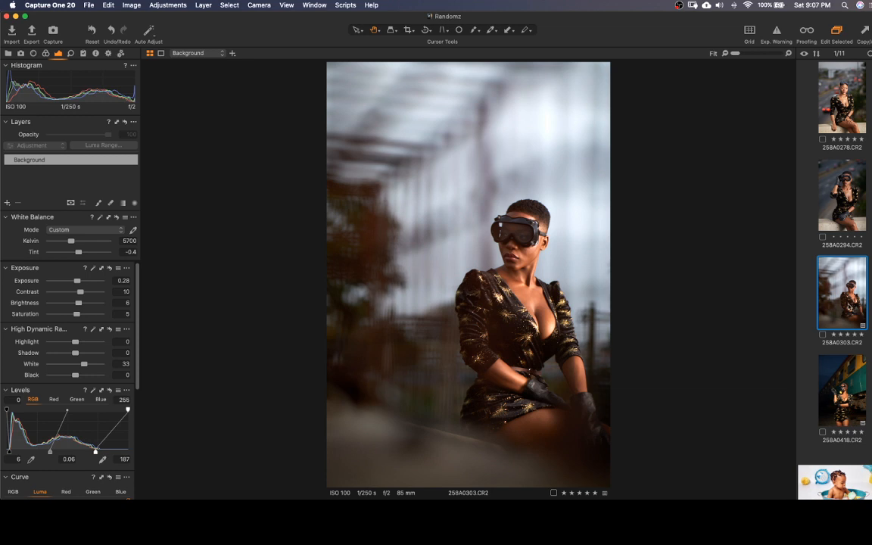
Send 258A0303.CR2 to Adobe Photoshop 2020 for editing as an uncompressed 16-bit TIFF with the sRGB profile, 300 px/in and 100% scale
right_click(849, 306)
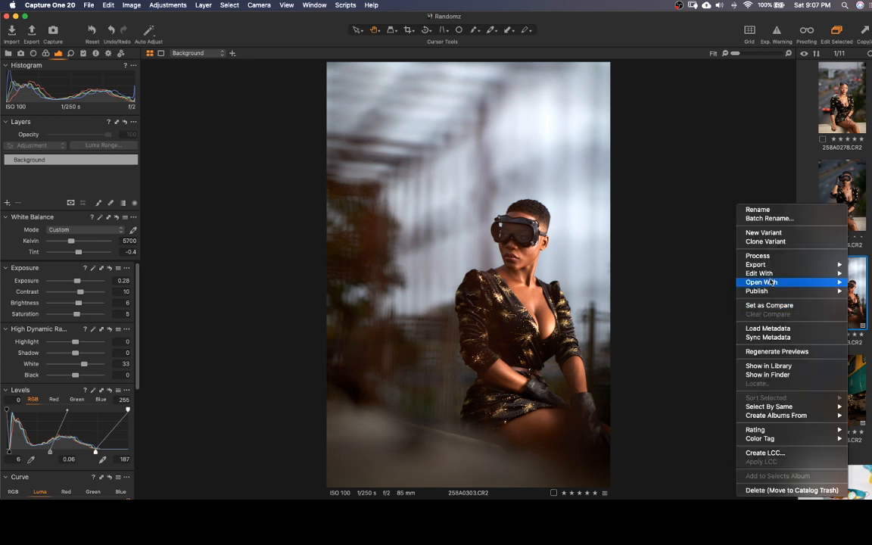
mouse_move(767, 273)
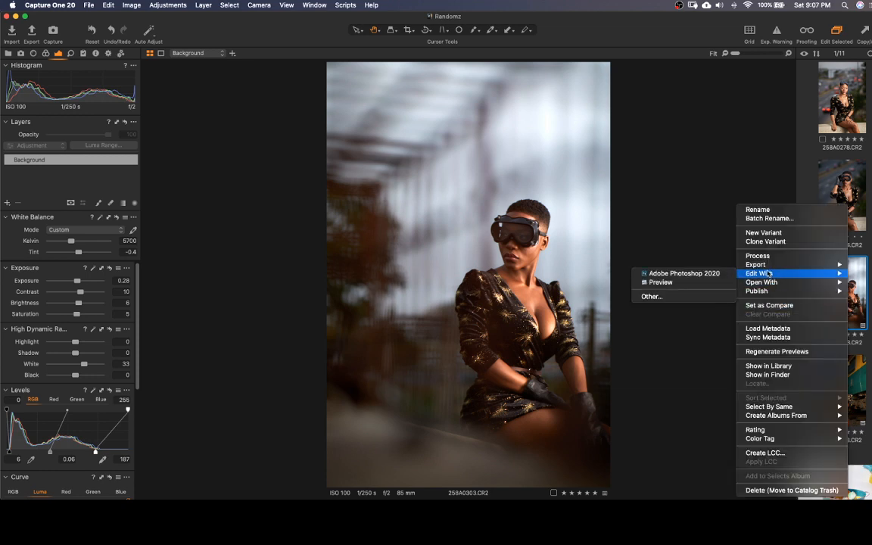
left_click(683, 273)
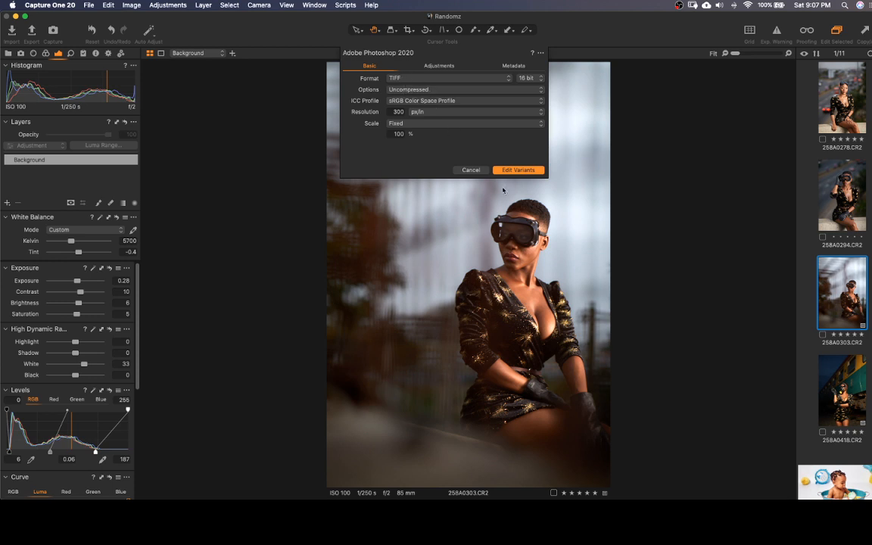
left_click(520, 170)
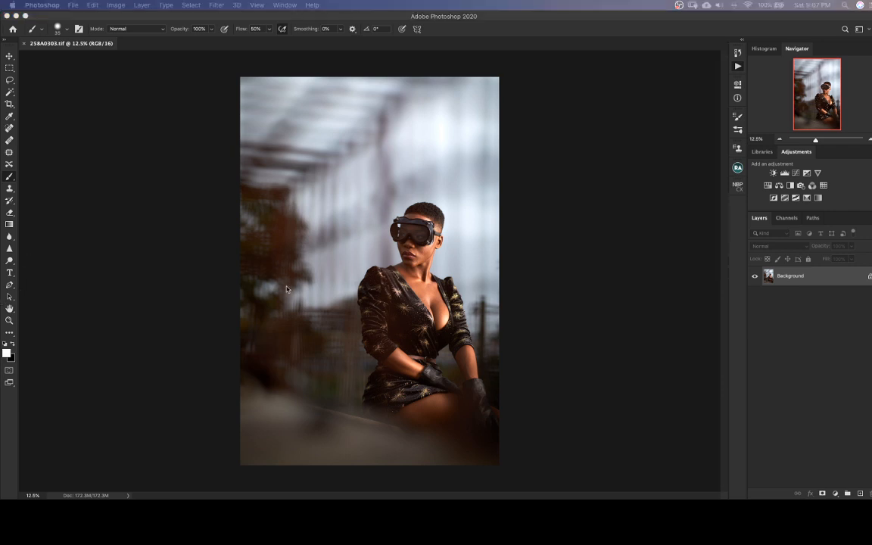
Review the recorded Photoshop actions and open the Beauty Retouch v3.3 tools
left_click(772, 132)
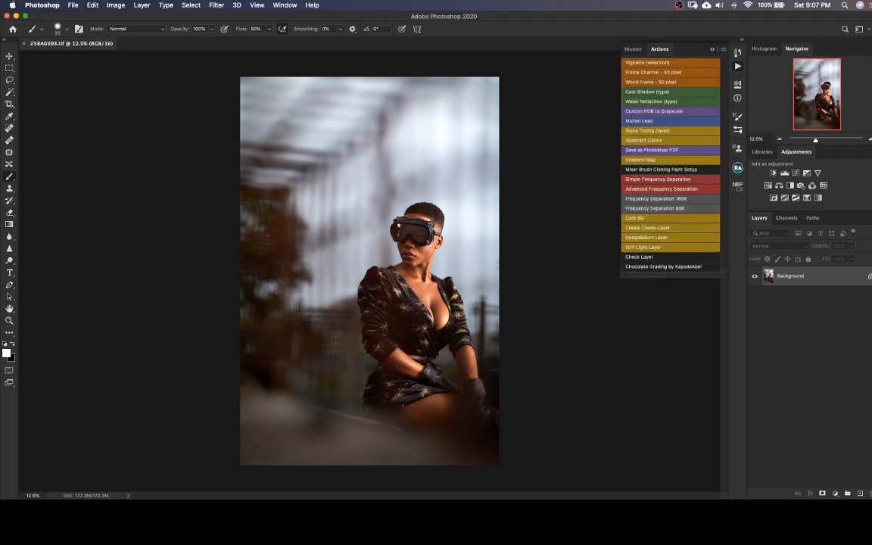
key("super+Tab")
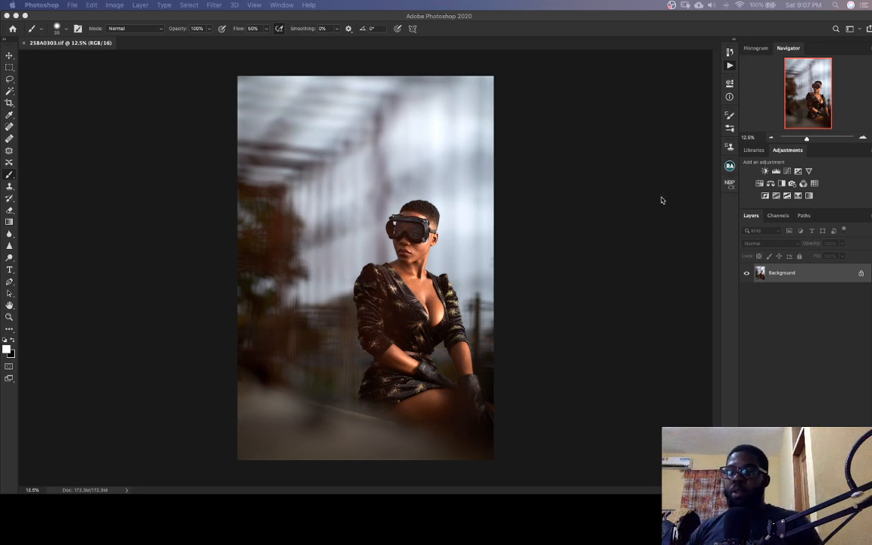
left_click(730, 65)
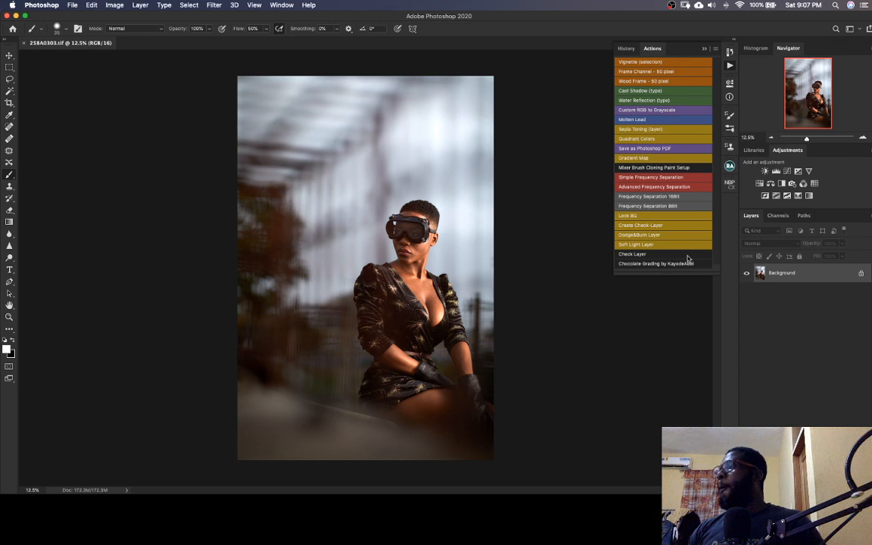
left_click(730, 166)
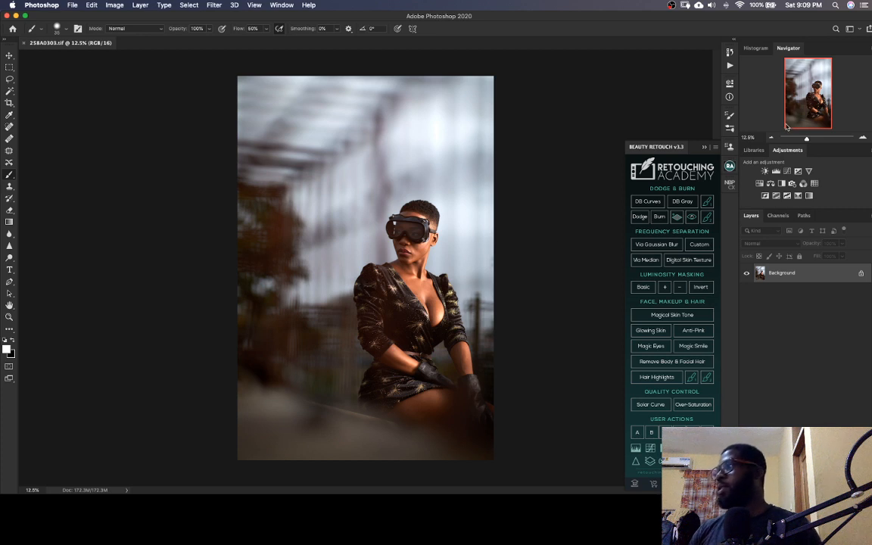
Add an empty Layer 1 above the Background in Normal mode at 100% opacity
left_click(685, 349)
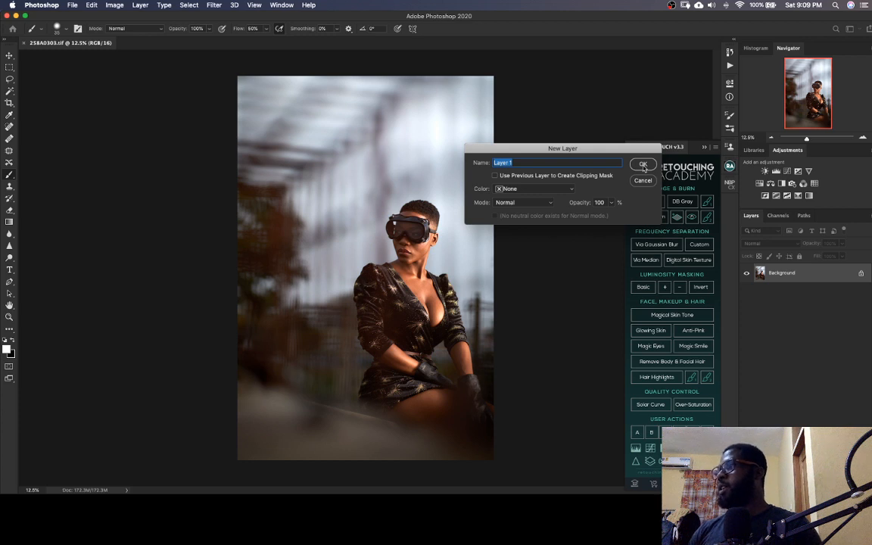
left_click(642, 165)
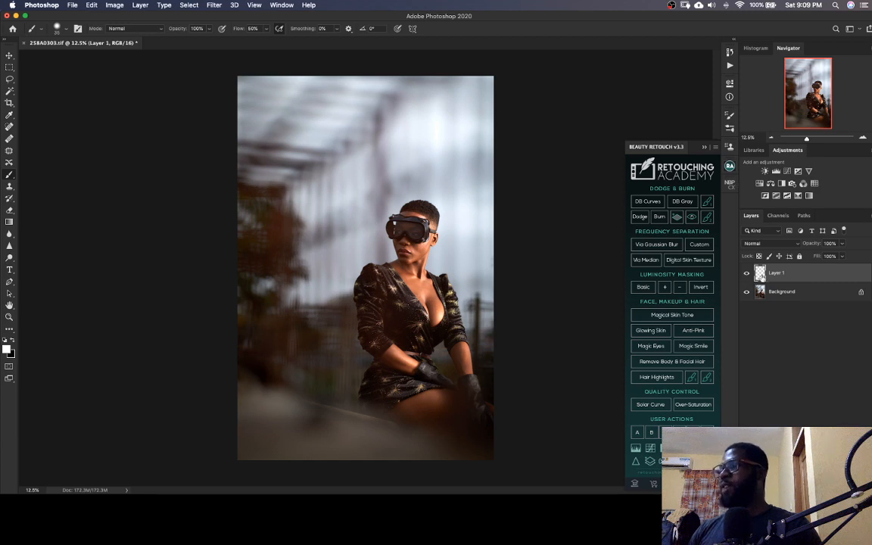
Remove the spots on the cheek between the goggles and jaw with a small Content-Aware Spot Healing Brush, working on Layer 1 at 100% zoom
key("super+plus")
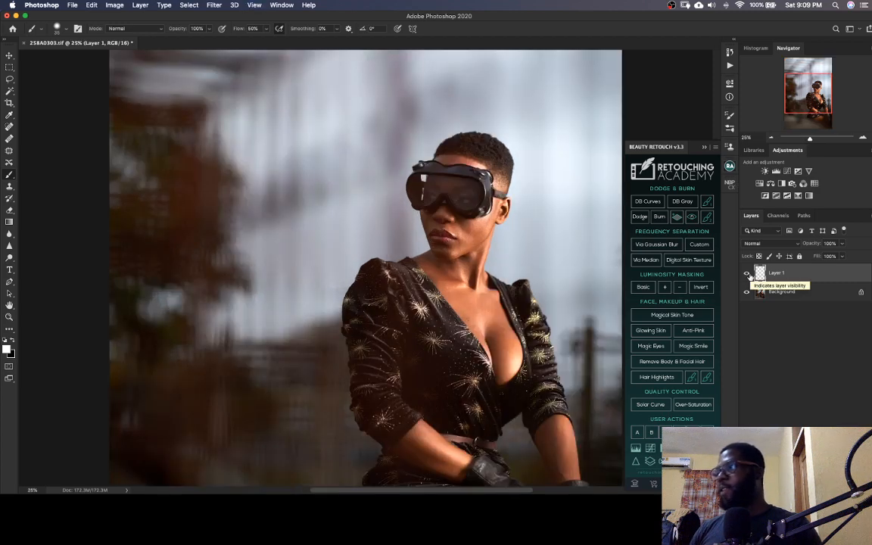
key("super+plus")
key("super+plus")
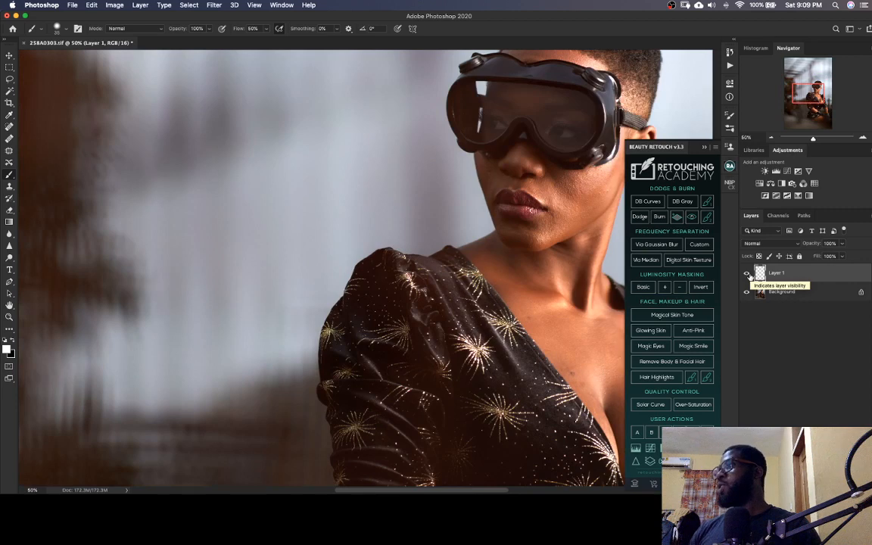
left_click_drag(506, 226, 415, 304)
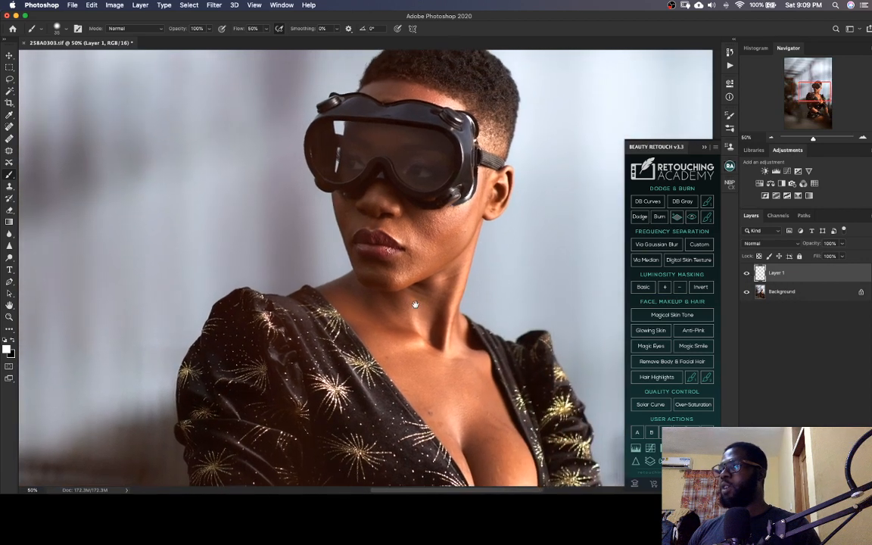
key("super+plus")
key("super+plus")
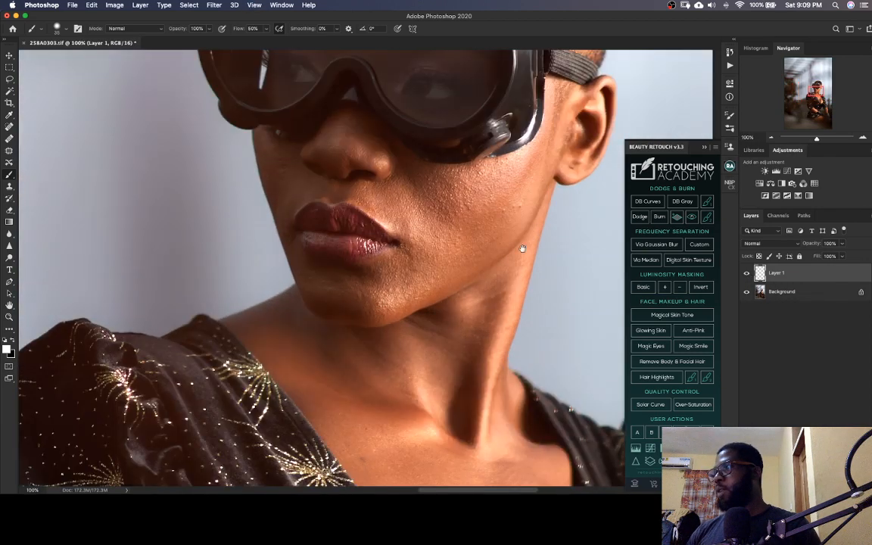
left_click_drag(523, 248, 387, 352)
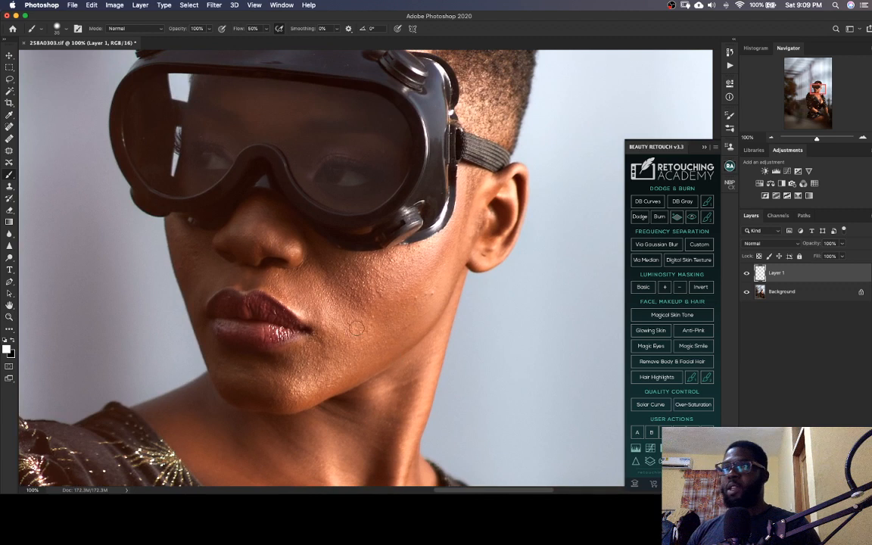
left_click(9, 127)
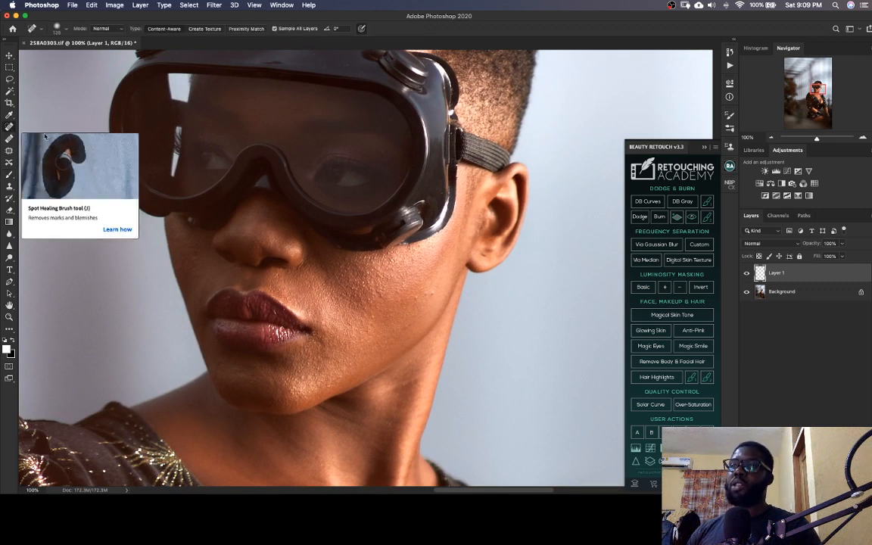
left_click_drag(378, 290, 349, 253)
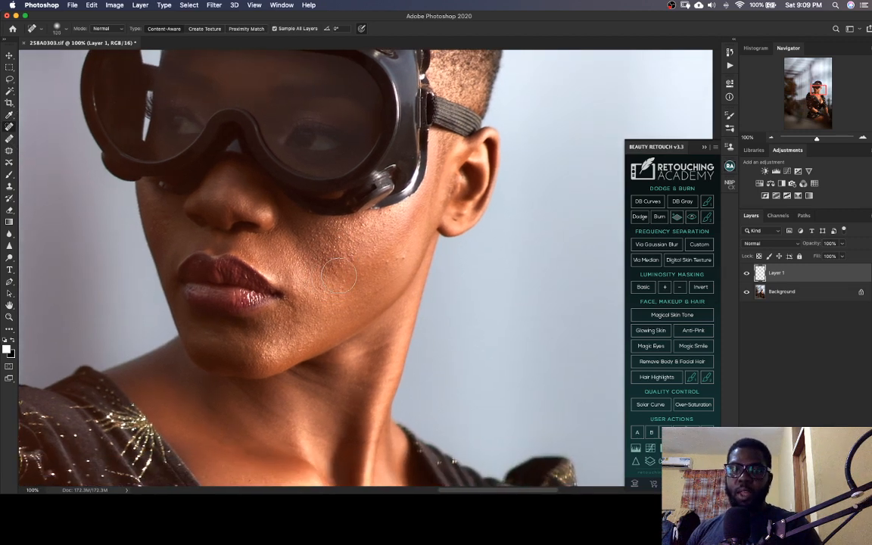
key("bracketleft")
key("bracketleft")
key("bracketleft")
key("bracketleft")
key("bracketleft")
key("bracketleft")
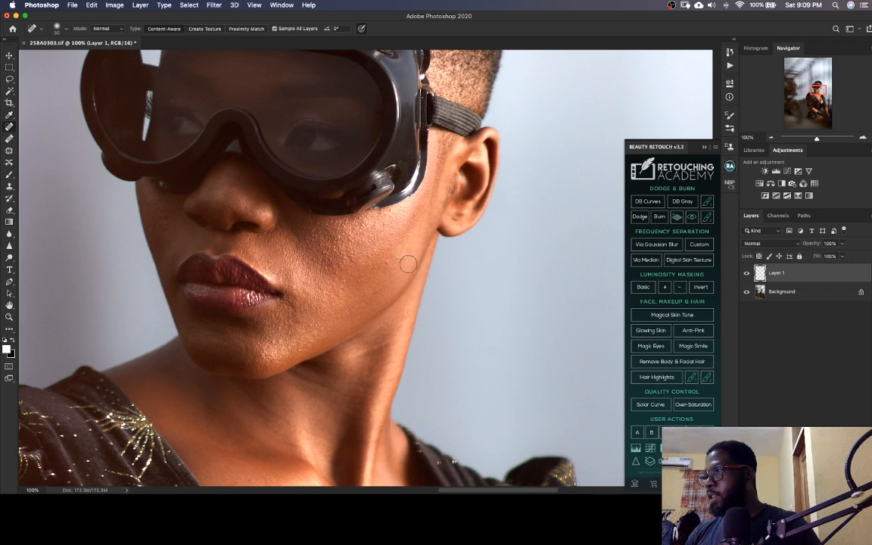
left_click(403, 258)
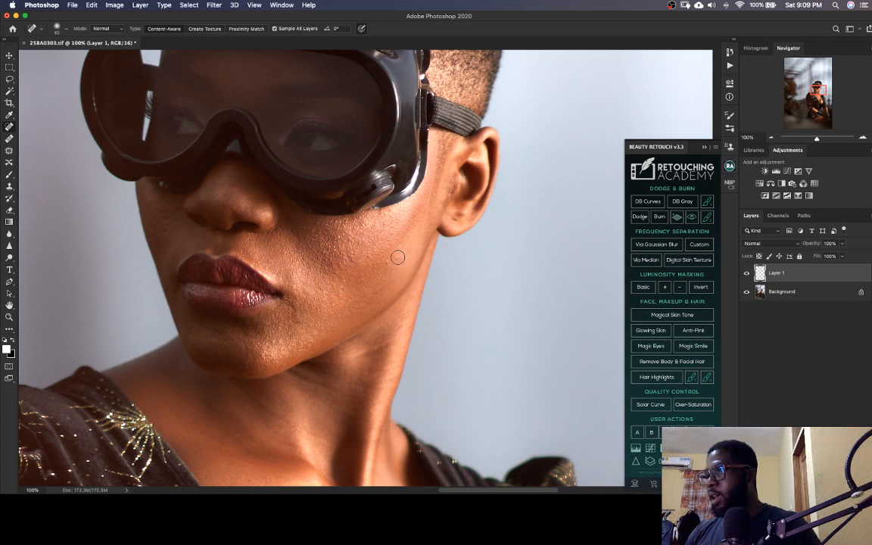
left_click(396, 259)
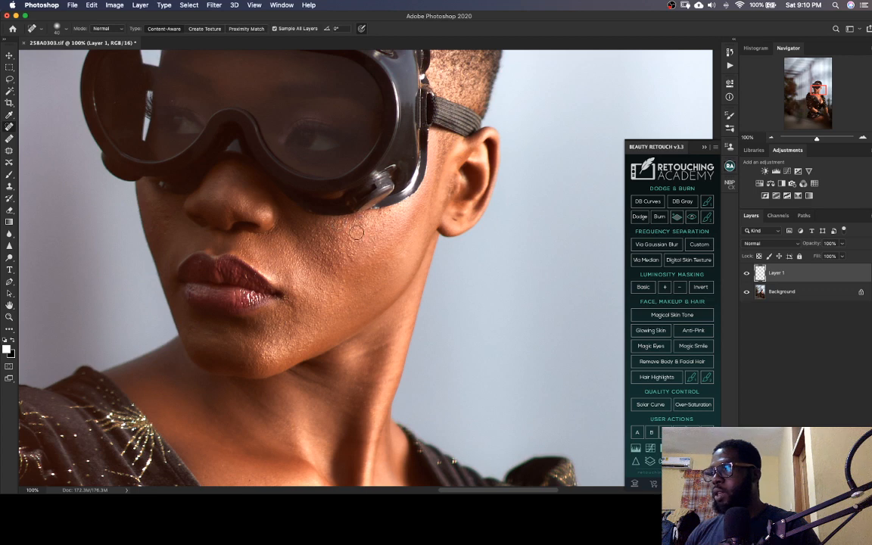
Heal further blemishes on the lit cheek and on the shaded cheek beside the nose
left_click_drag(389, 253, 432, 221)
left_click_drag(414, 262, 405, 294)
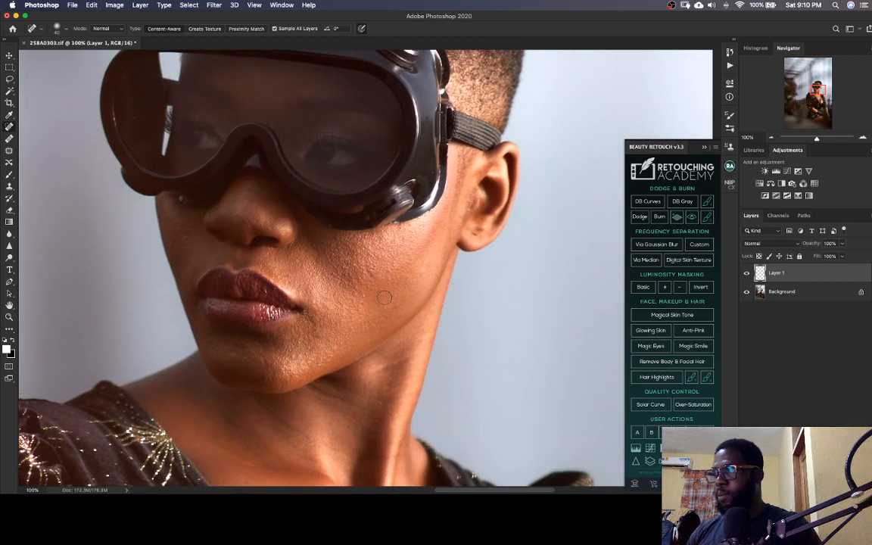
left_click(368, 269)
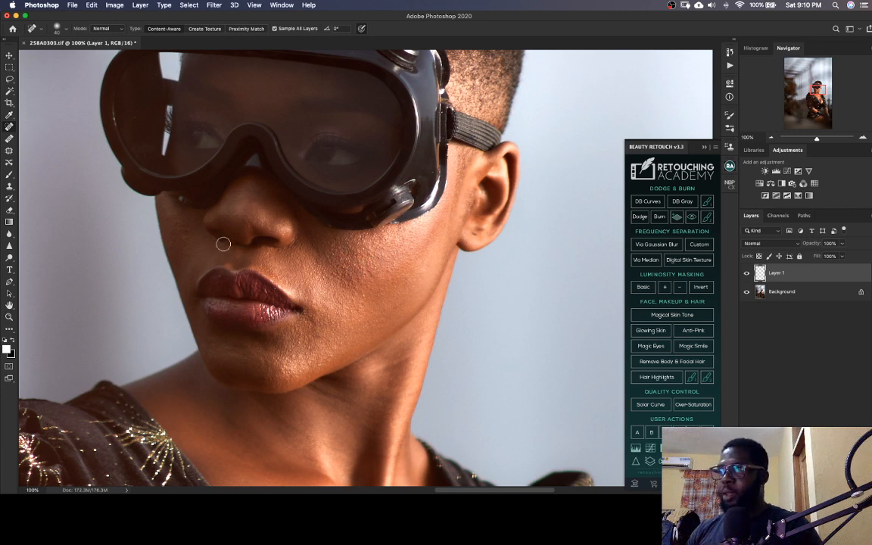
left_click(173, 243)
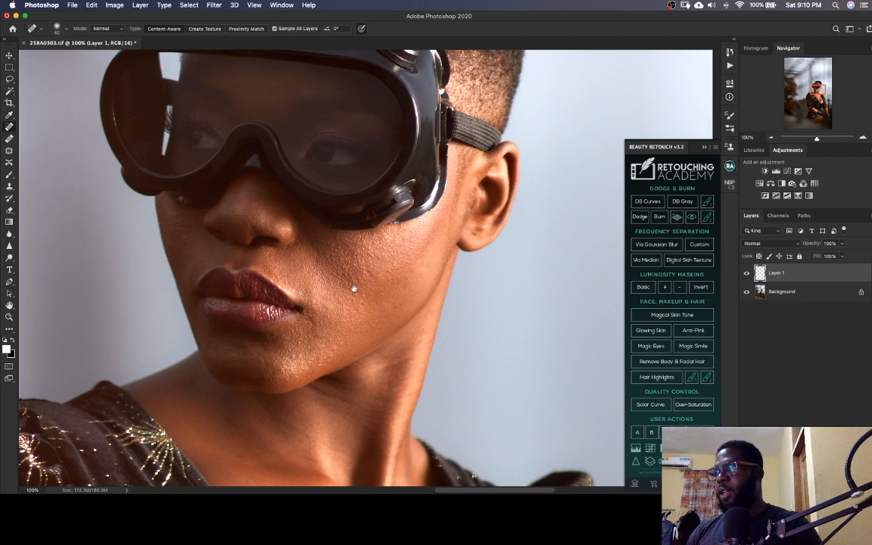
Touch up the forehead above the goggles and the shaded skin beside the nose with the Spot Healing Brush
left_click_drag(350, 298, 316, 396)
scroll(316, 395, "up", 3)
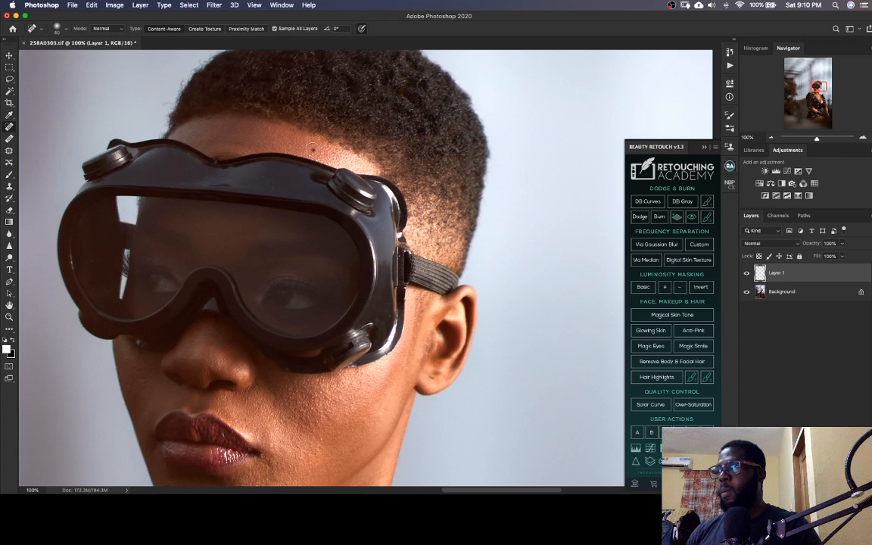
scroll(313, 296, "down", 5)
scroll(313, 296, "left", 2)
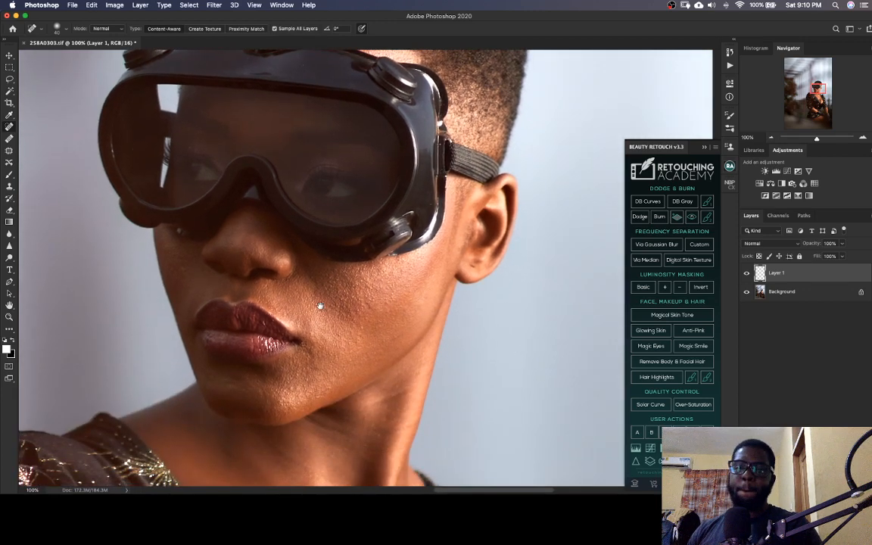
scroll(320, 305, "down", 1)
scroll(321, 306, "left", 1)
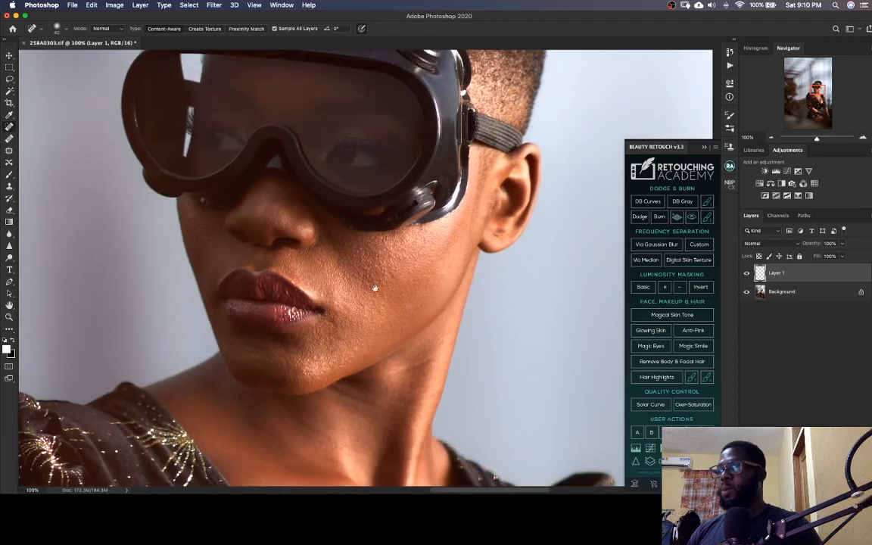
left_click(208, 236)
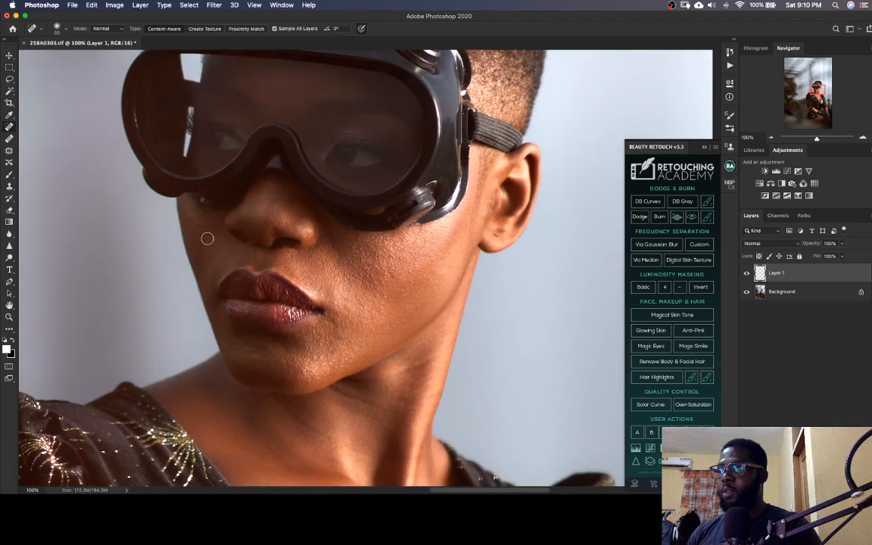
Check the lower cheek and neck, and heal the small marks on the chin
scroll(225, 250, "down", 2)
scroll(225, 249, "right", 2)
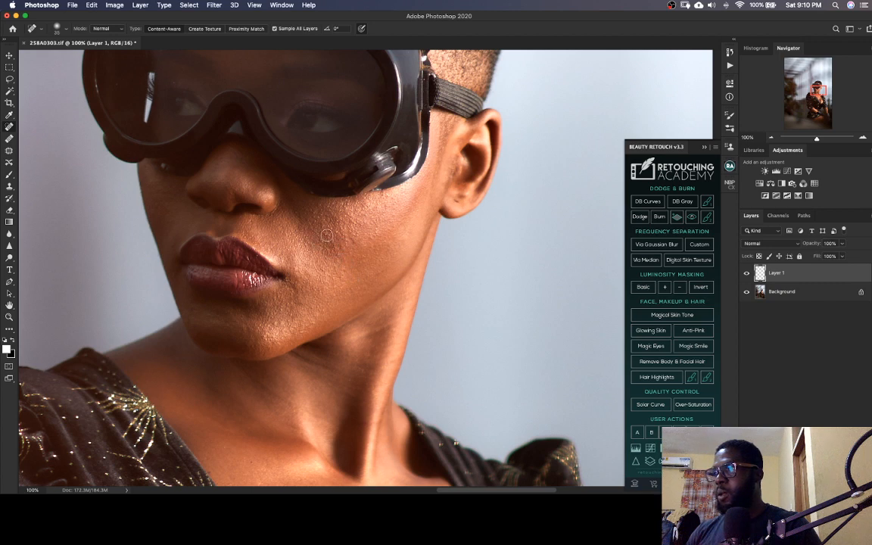
mouse_move(339, 304)
left_mouse_down()
mouse_move(350, 282)
mouse_move(345, 259)
left_mouse_up()
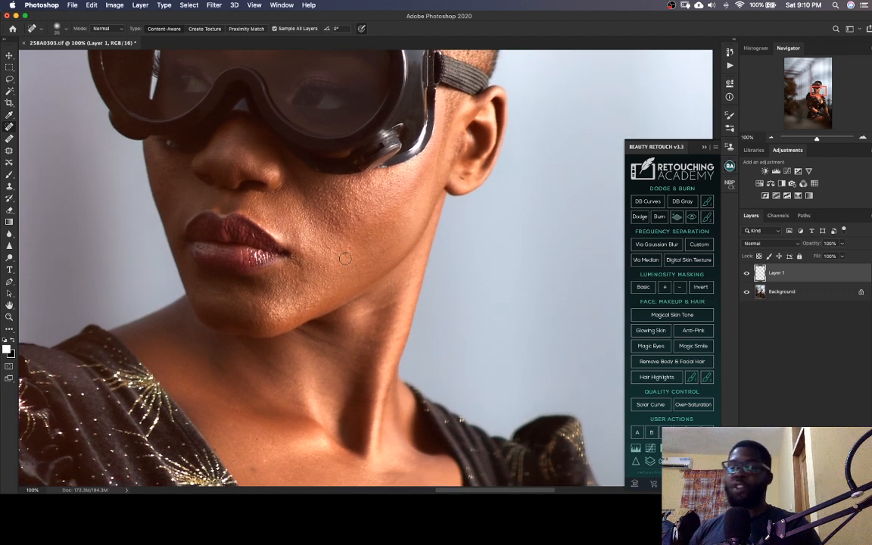
left_click_drag(339, 306, 346, 286)
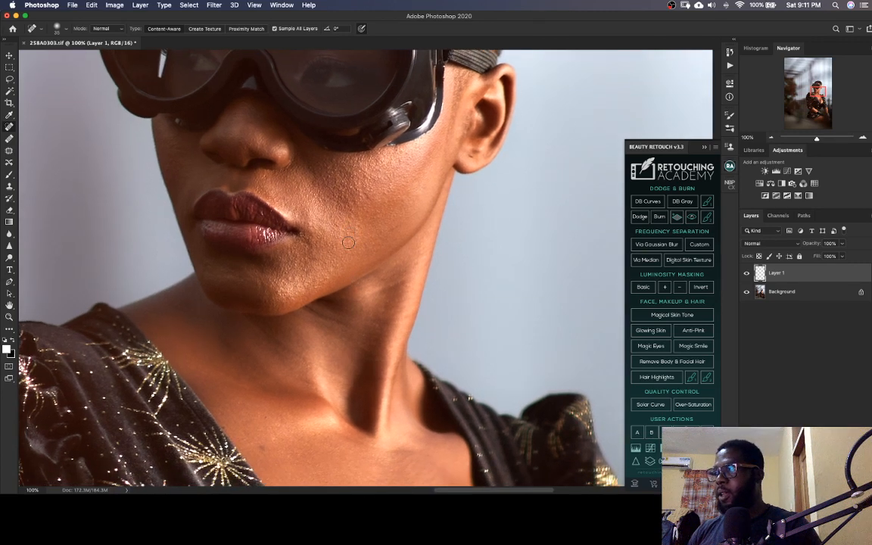
left_click_drag(348, 242, 370, 205)
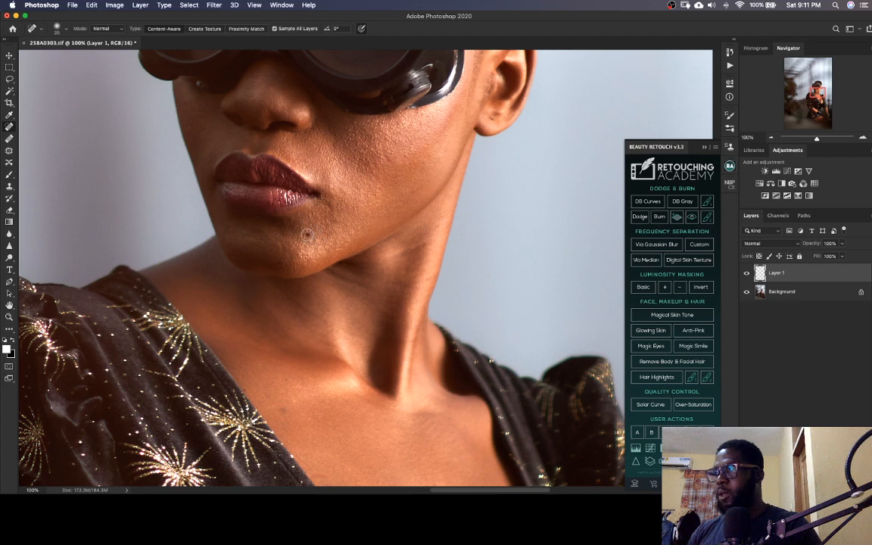
left_click_drag(358, 311, 385, 265)
Remove the dark mole and surrounding spots from the chest beside the dress neckline with the Spot Healing Brush
left_click_drag(368, 346, 327, 265)
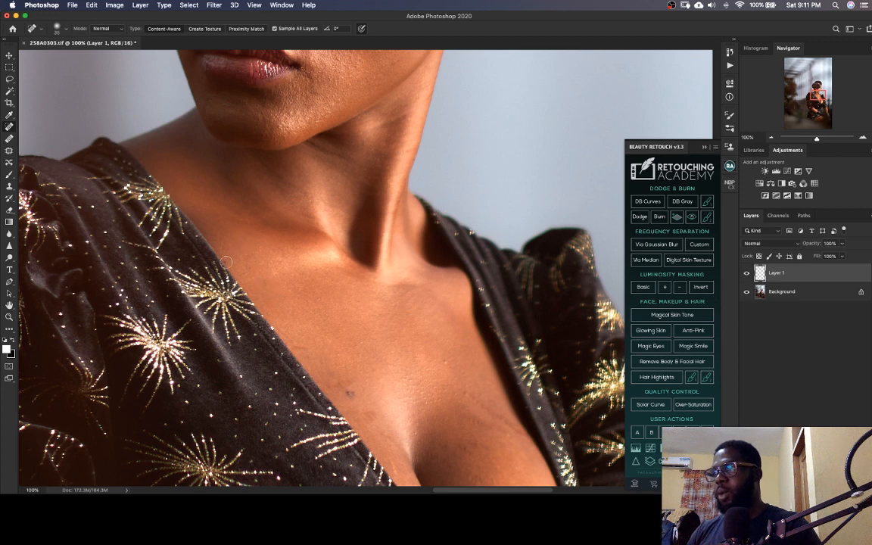
mouse_move(360, 366)
left_mouse_down()
mouse_move(273, 278)
mouse_move(261, 305)
mouse_move(281, 318)
left_mouse_up()
left_click(271, 310)
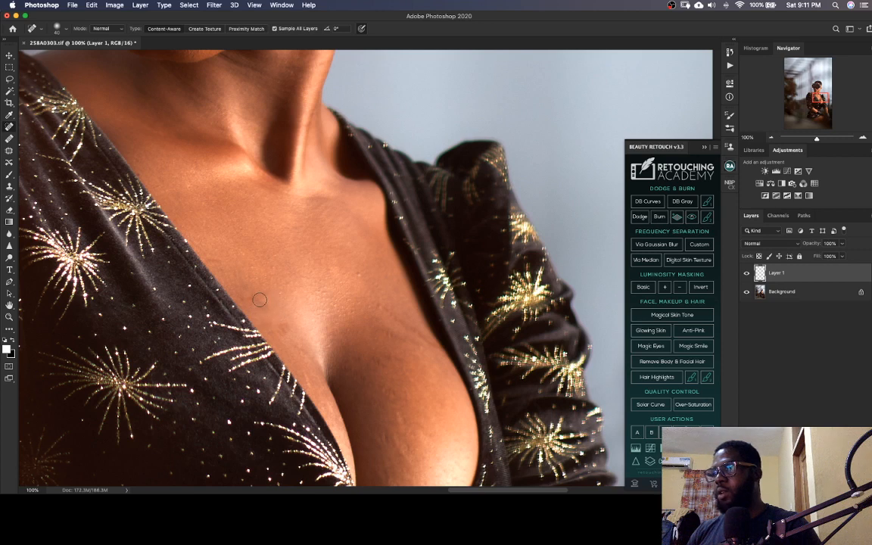
left_click(255, 298)
left_click(233, 297)
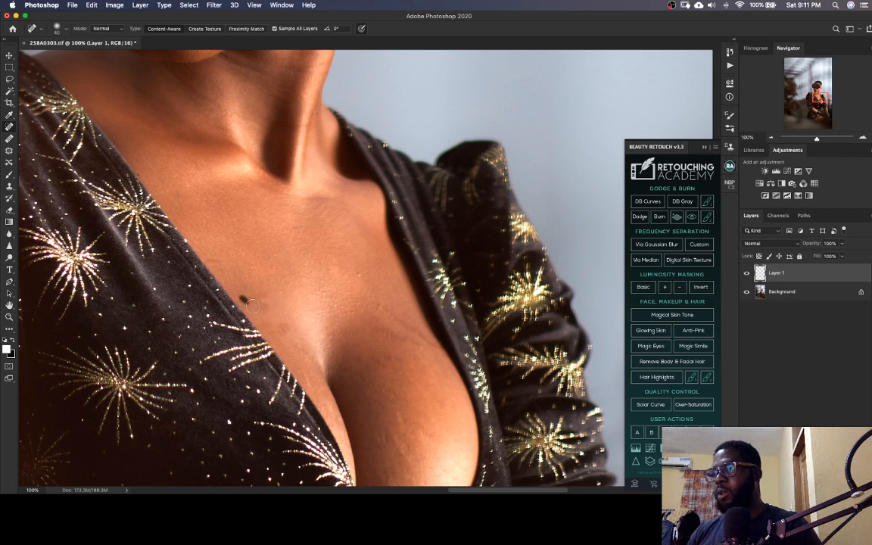
left_click(211, 260)
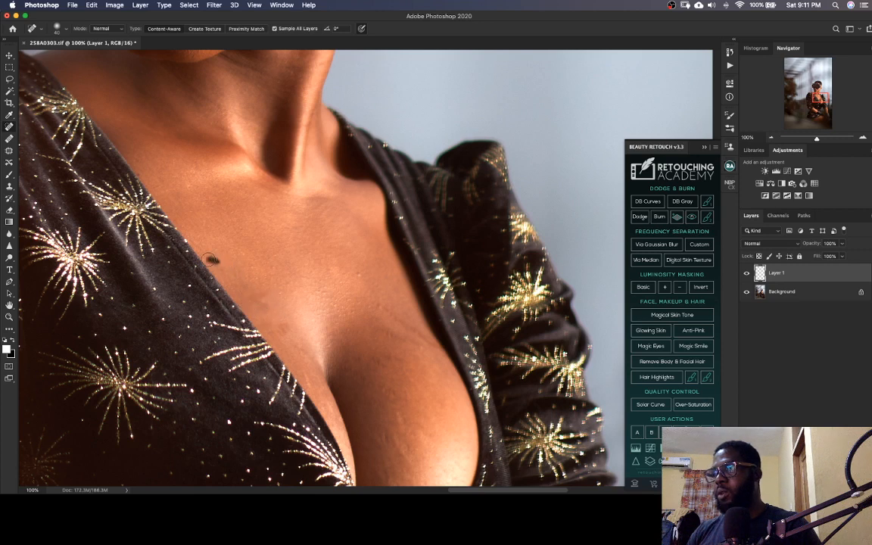
left_click(280, 294)
left_click(274, 269)
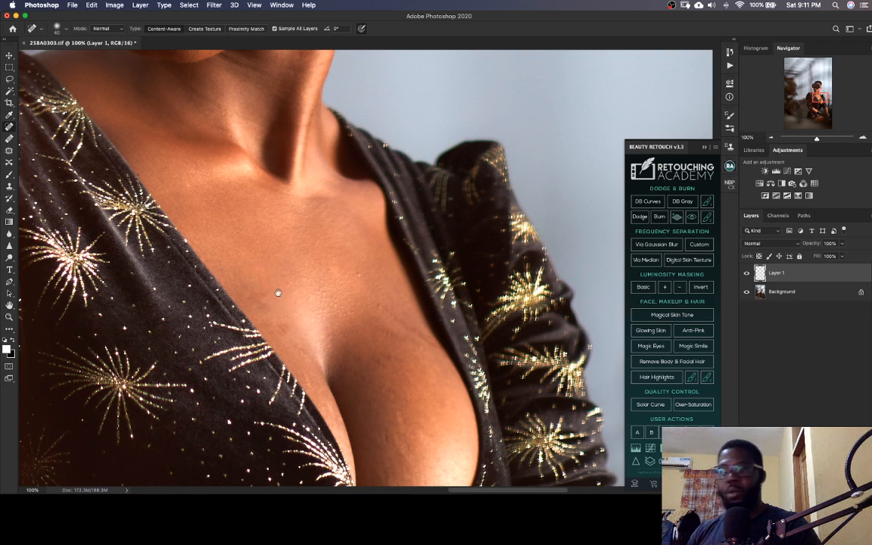
Heal the small marks on the centre of the chest below the collarbone with the Spot Healing Brush
left_click_drag(314, 314, 278, 282)
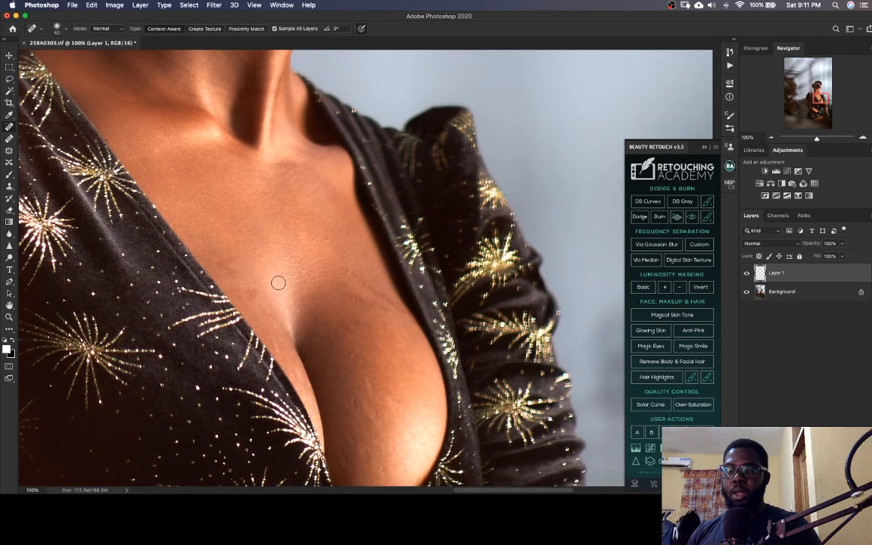
left_click(326, 243)
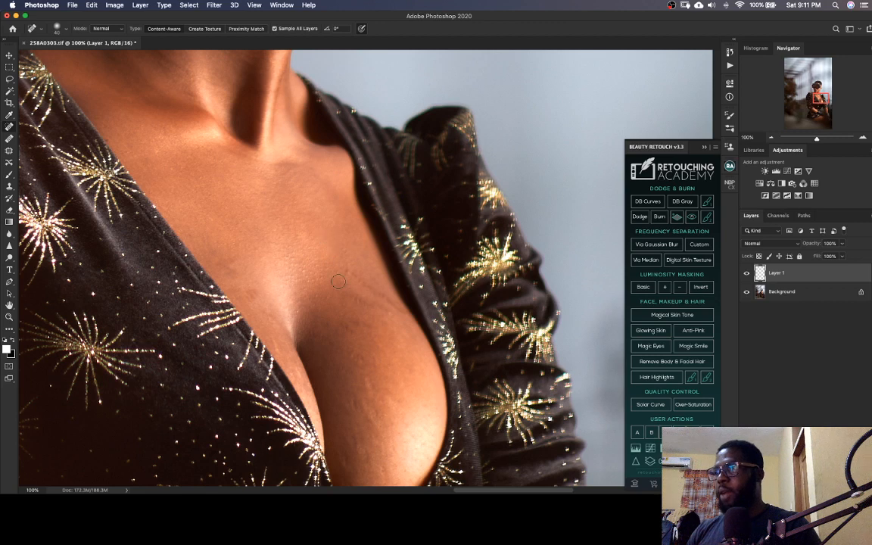
left_click(316, 250)
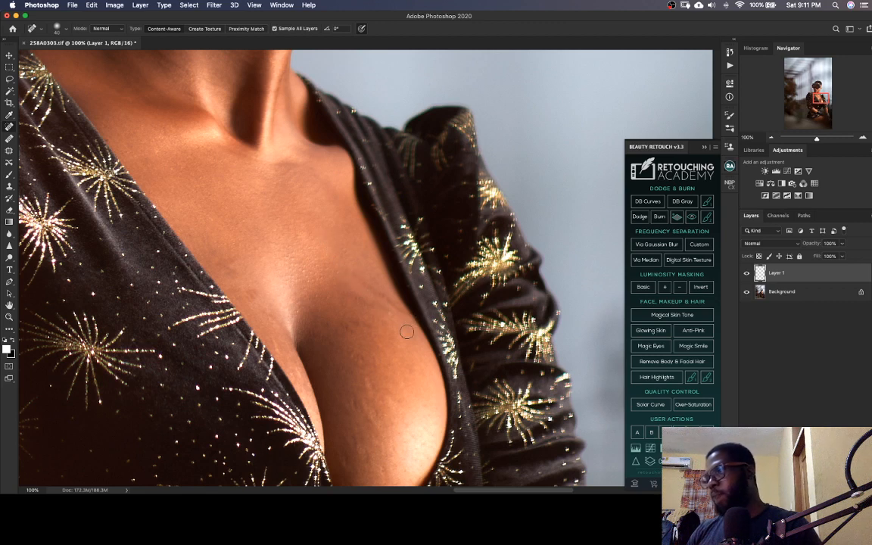
Heal the skin lines and spots on the upper chest beside the dress neckline on the sleeve side
scroll(382, 319, "right", 3)
scroll(382, 319, "down", 1)
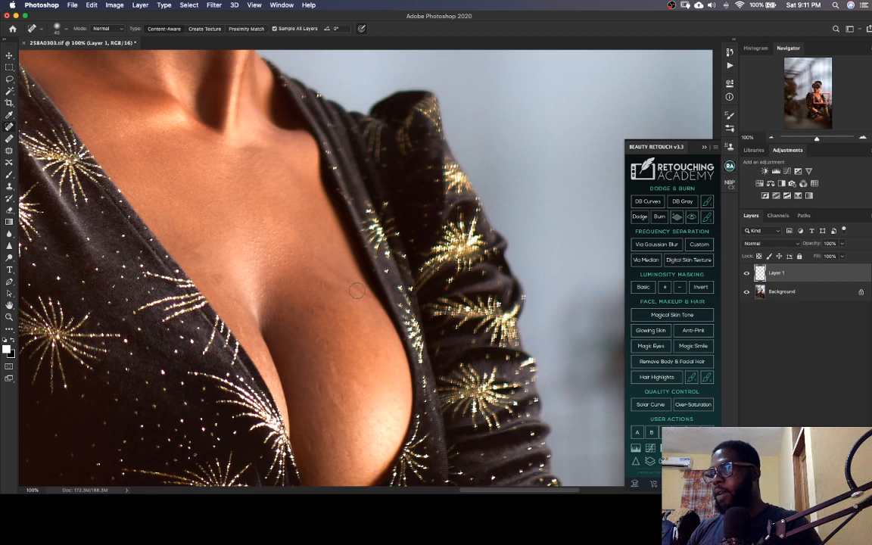
left_click(330, 266)
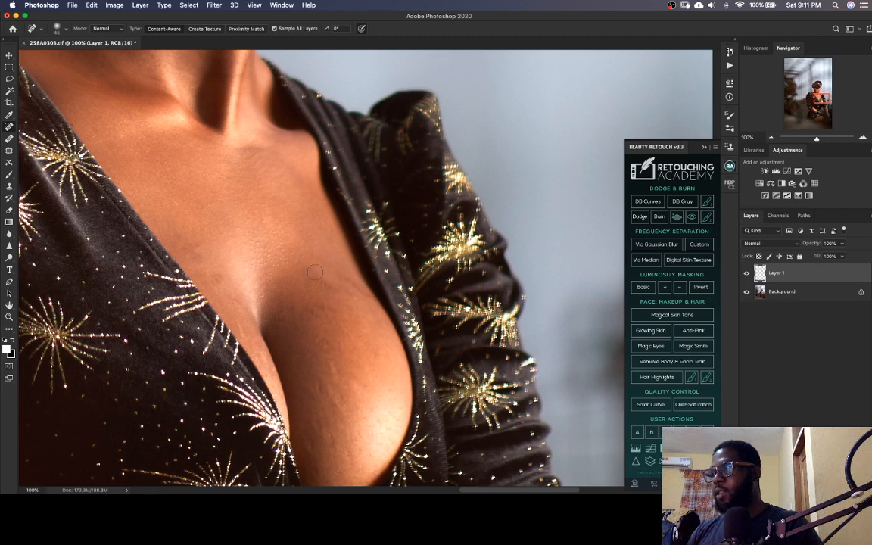
left_click(341, 279)
left_click(356, 288)
left_click(353, 296)
left_click(321, 291)
left_click(317, 287)
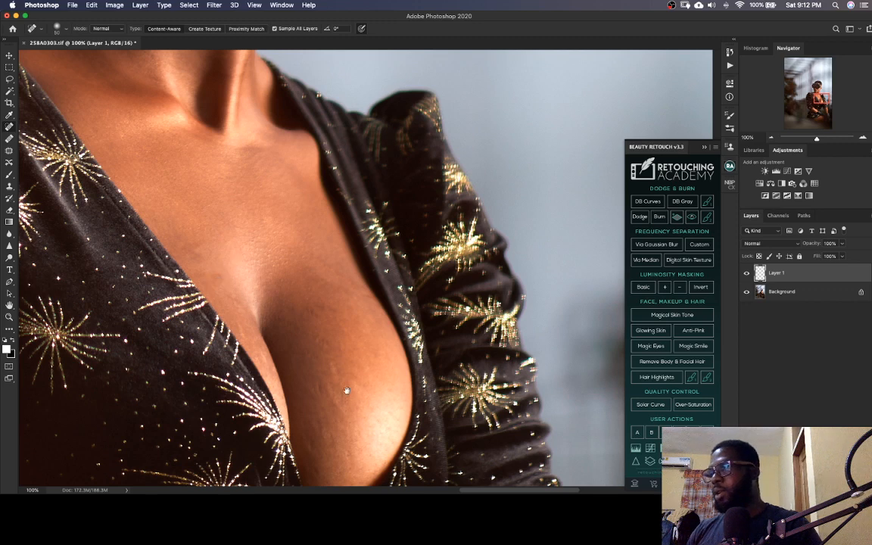
Remove the uneven marks running down the lower chest inside the neckline with the Spot Healing Brush
left_click_drag(344, 397, 289, 303)
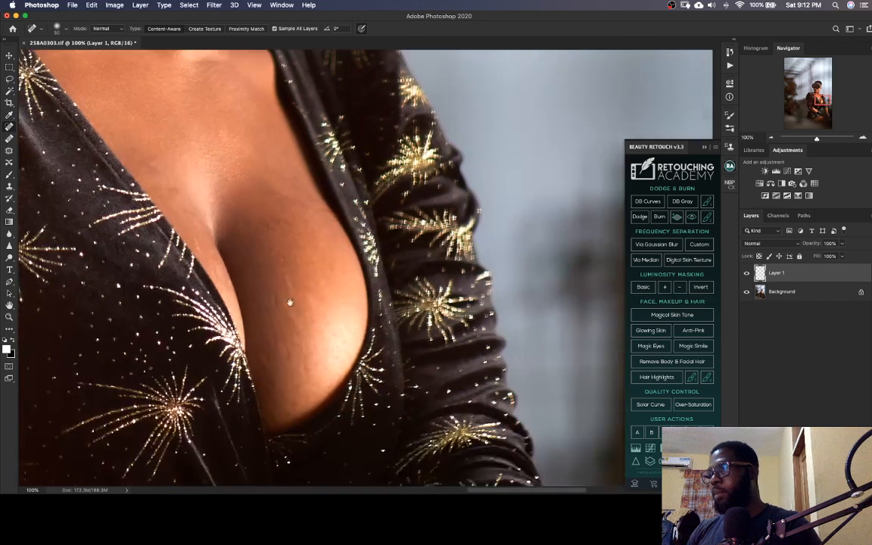
left_click(245, 219)
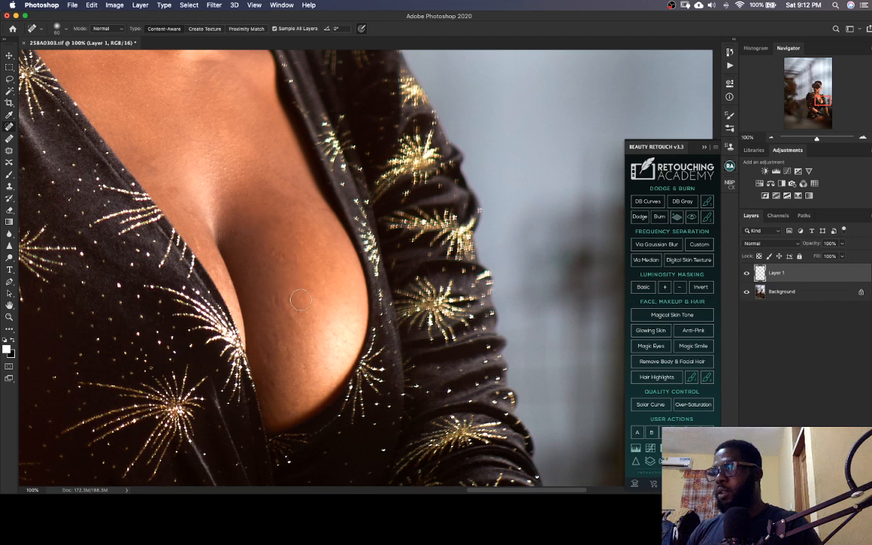
mouse_move(295, 311)
left_mouse_down()
mouse_move(284, 356)
mouse_move(290, 365)
mouse_move(278, 336)
mouse_move(284, 370)
mouse_move(267, 361)
mouse_move(293, 409)
mouse_move(304, 397)
mouse_move(303, 369)
left_mouse_up()
left_click(291, 360)
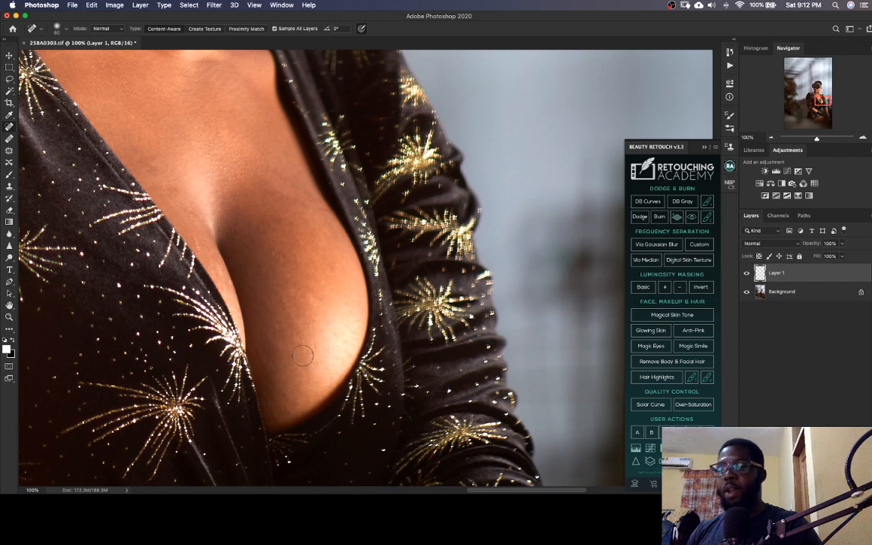
Heal the remaining blemishes on the shaded side of the chest and around the top of the cleavage
left_click_drag(321, 279, 331, 314)
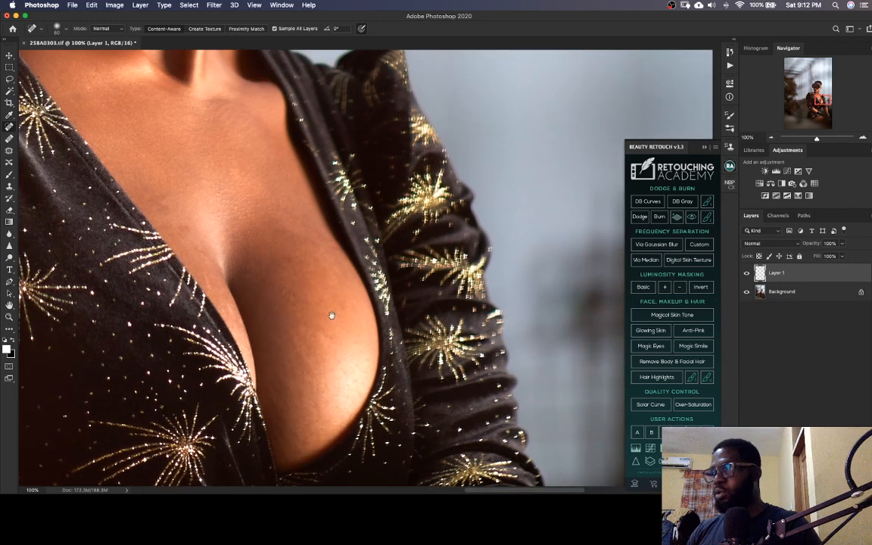
left_click(286, 256)
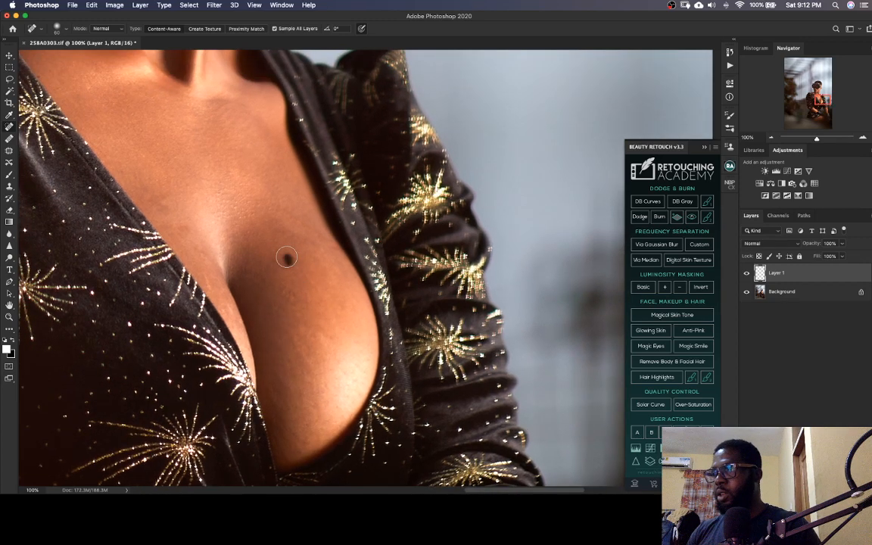
left_click(289, 294)
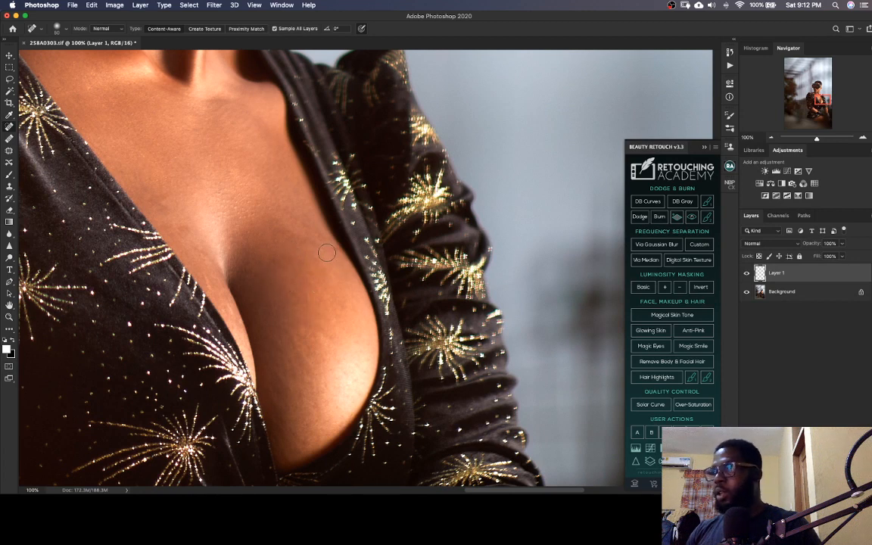
left_click(288, 237)
left_click(309, 281)
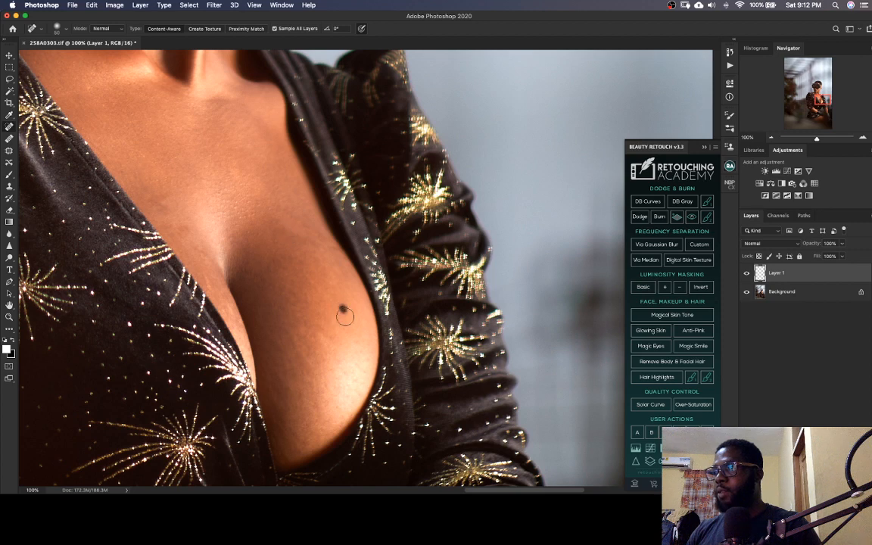
left_click(309, 298)
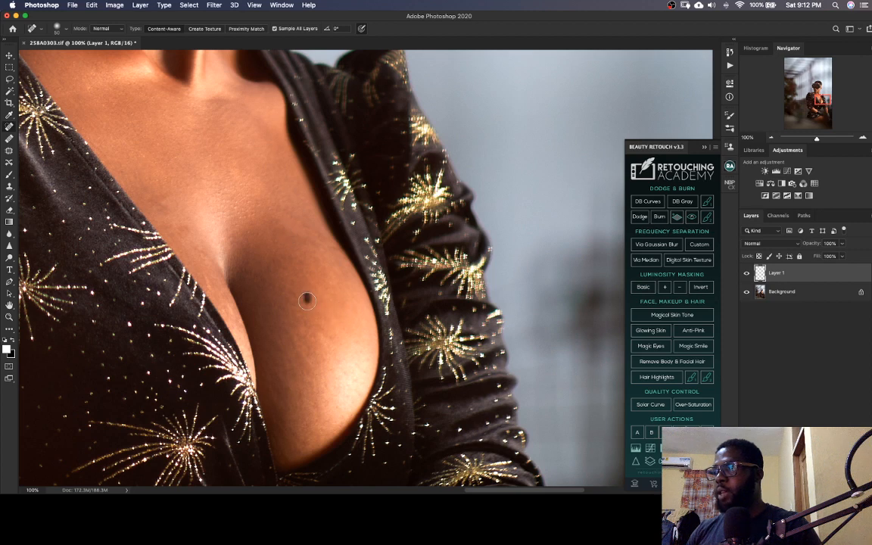
left_click(246, 230)
left_click(226, 190)
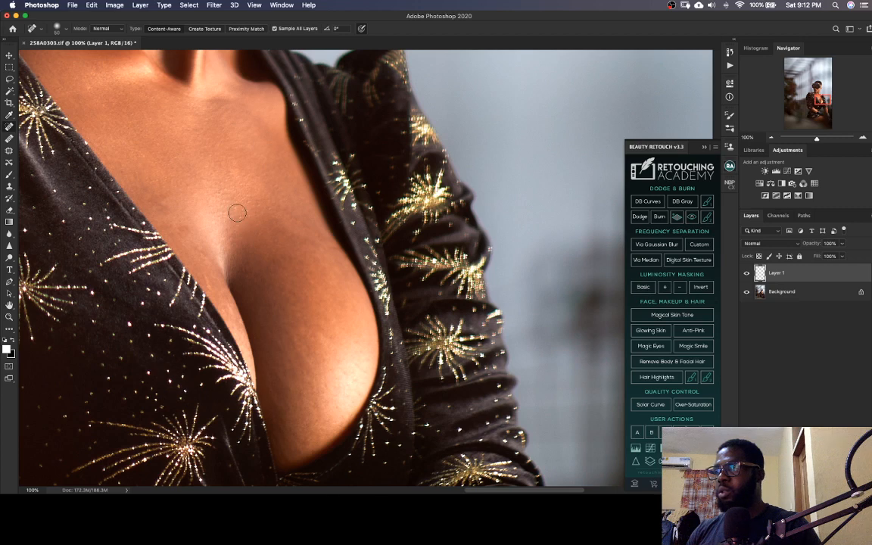
left_click(234, 203)
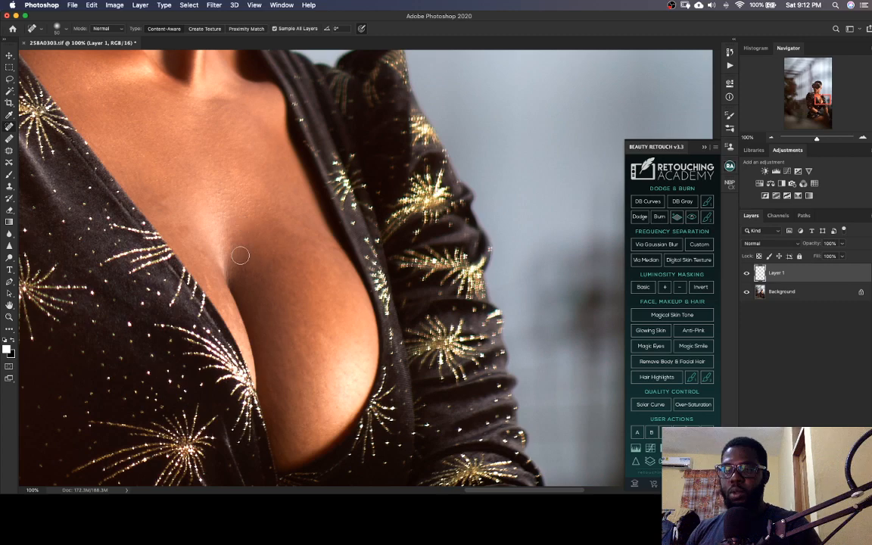
Heal the dark spots on the forearm resting across the lap, from the sleeve edge to the glove
scroll(280, 366, "down", 10)
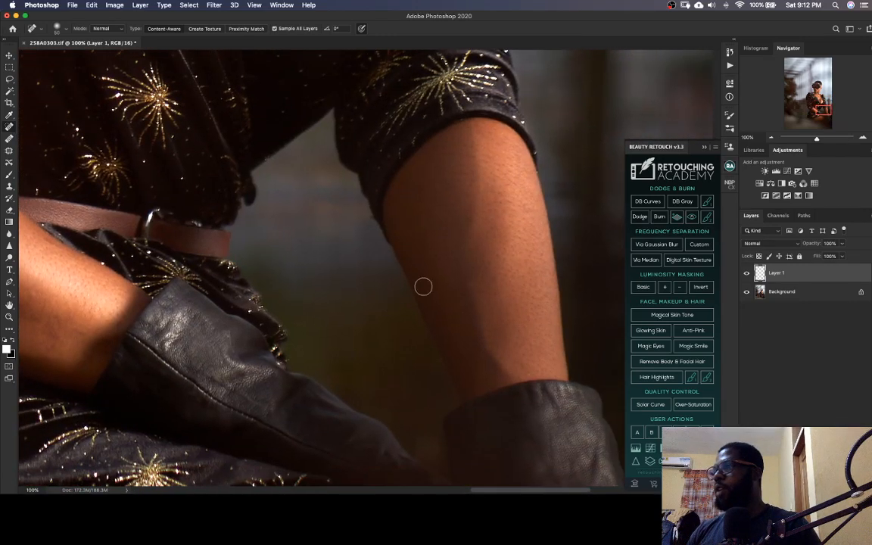
scroll(422, 287, "left", 5)
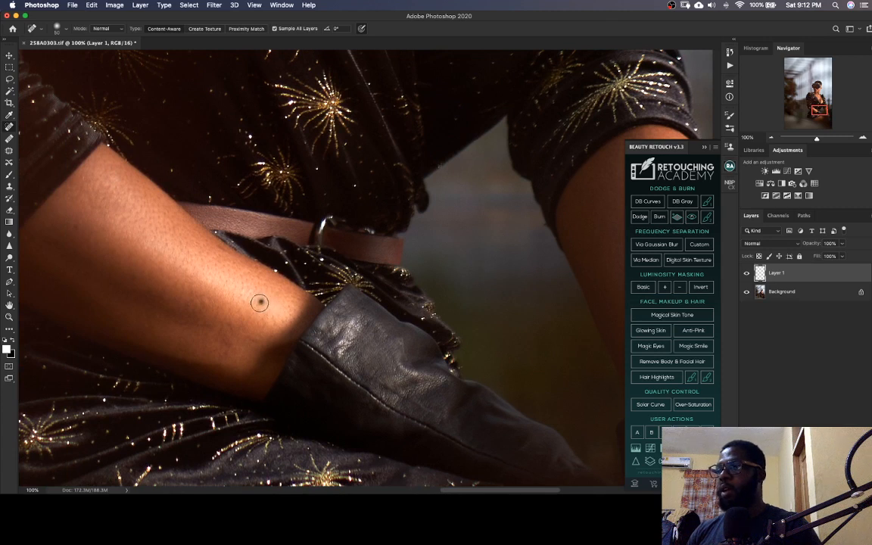
left_click_drag(153, 253, 255, 242)
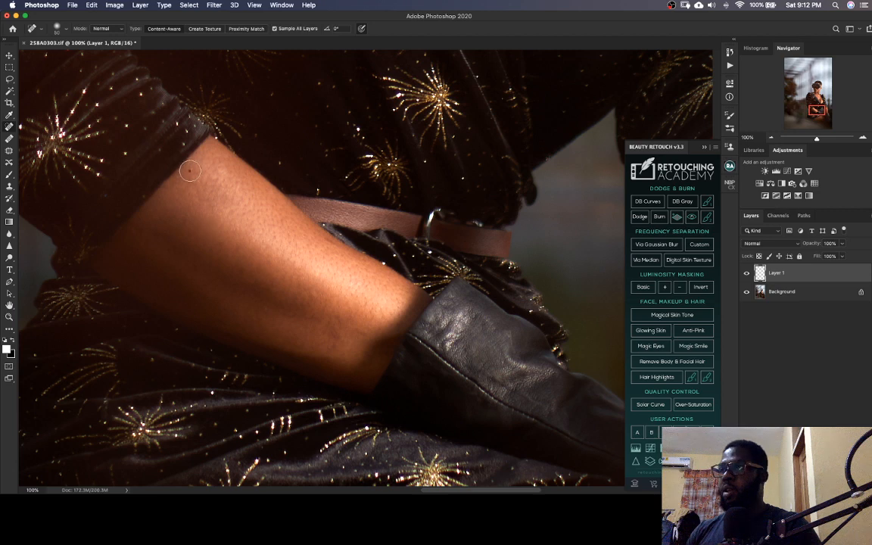
left_click_drag(305, 307, 309, 231)
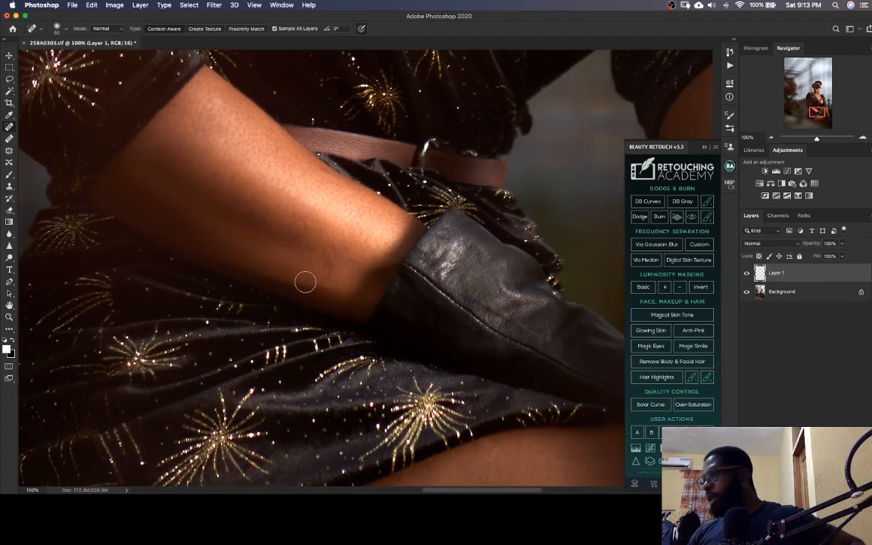
left_click_drag(300, 248, 323, 247)
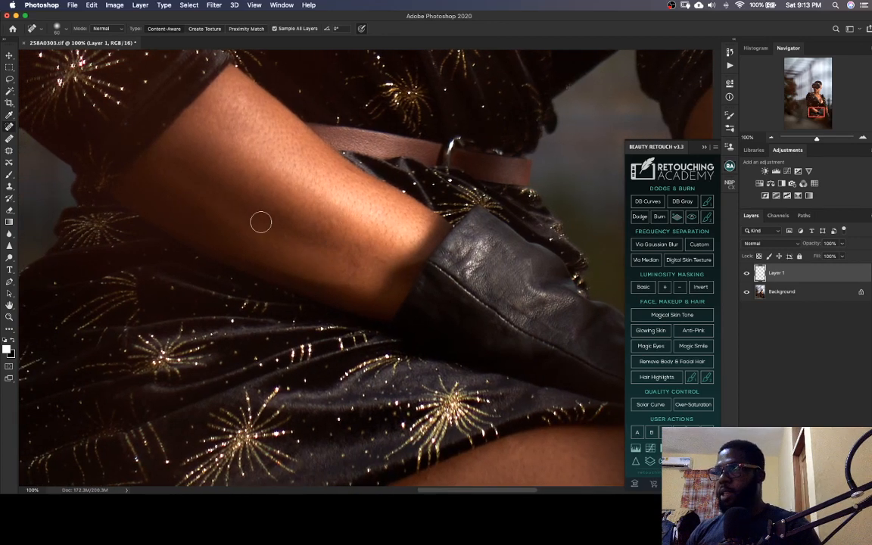
left_click(378, 258)
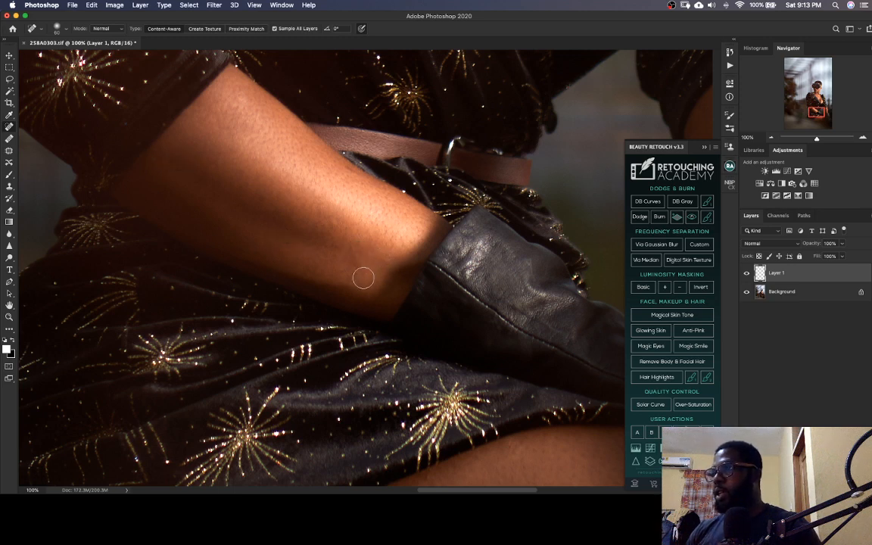
left_click(360, 262)
left_click(350, 274)
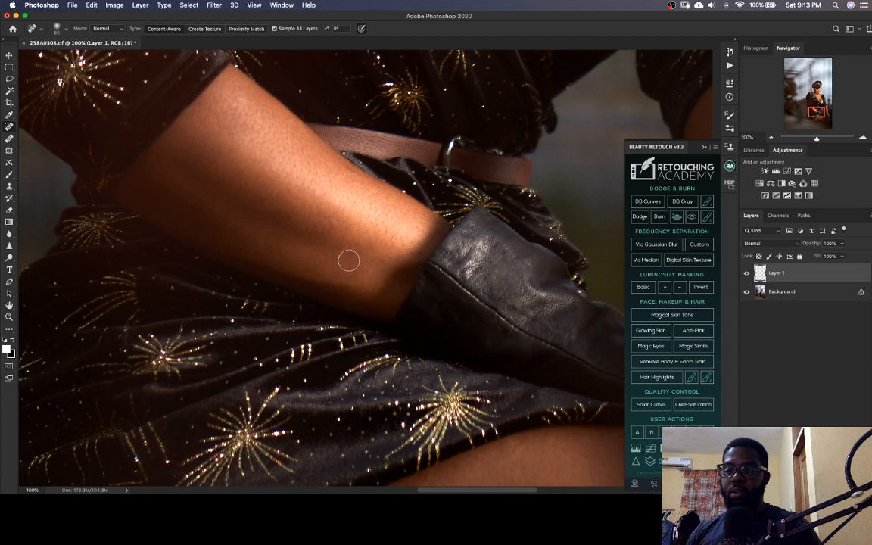
Heal the small marks on the thigh below the dress hem and on the other forearm above its glove
left_click_drag(362, 232, 357, 137)
mouse_move(417, 348)
left_mouse_down()
mouse_move(399, 271)
mouse_move(298, 225)
left_mouse_up()
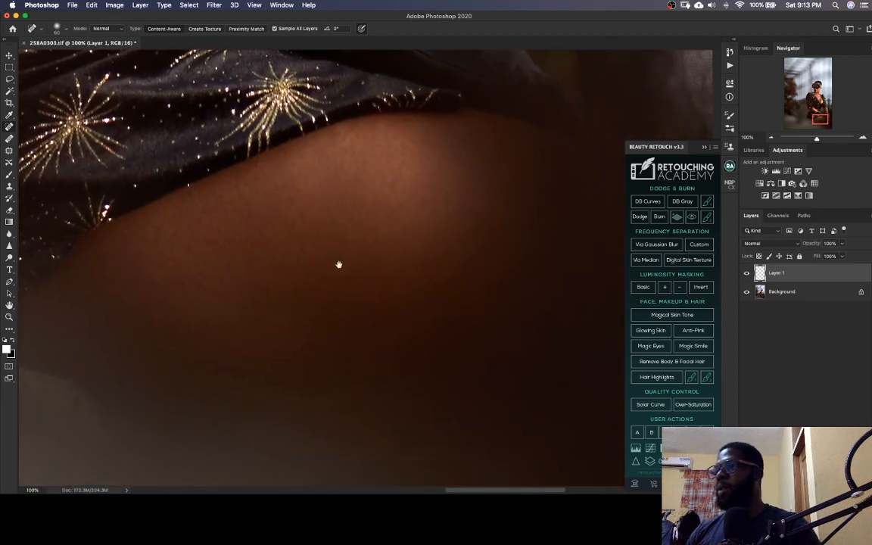
left_click(132, 229)
left_click_drag(417, 278, 144, 254)
mouse_move(239, 262)
left_mouse_down()
mouse_move(247, 338)
mouse_move(292, 300)
left_mouse_up()
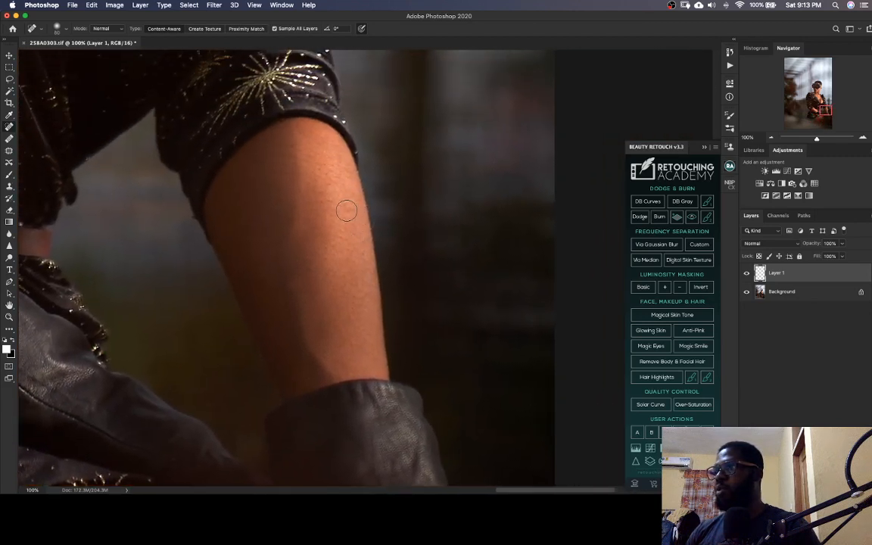
left_click(312, 185)
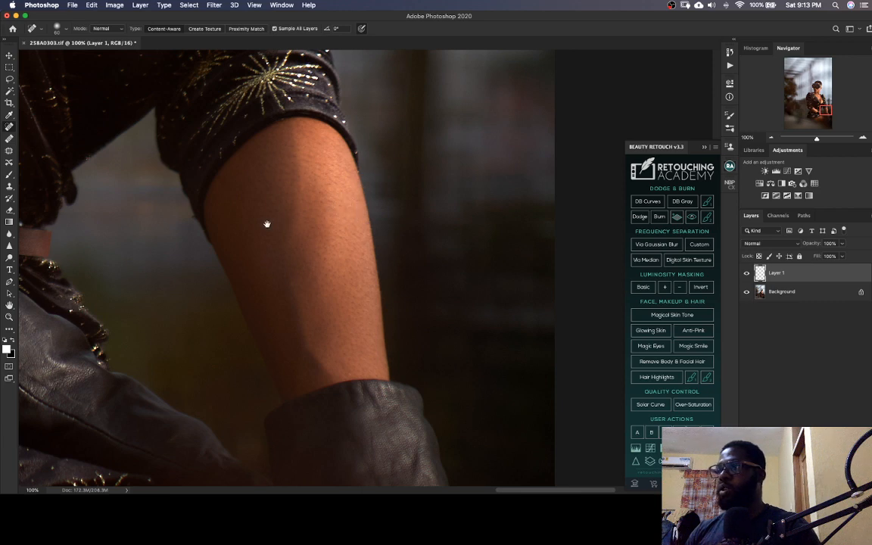
Heal the leftover spots on the neck and check the chest, face and forehead for missed blemishes
mouse_move(266, 225)
left_mouse_down()
mouse_move(310, 284)
mouse_move(369, 313)
left_mouse_up()
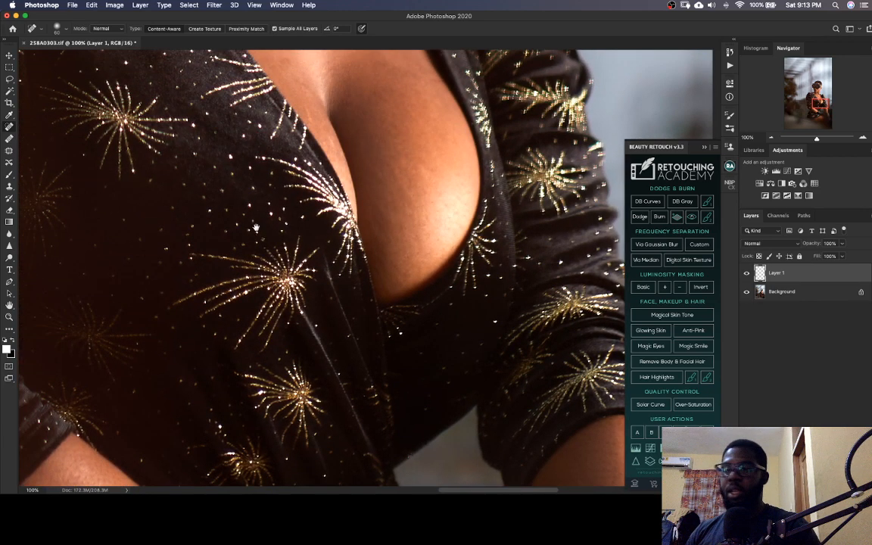
mouse_move(353, 79)
left_mouse_down()
mouse_move(343, 287)
mouse_move(359, 293)
mouse_move(366, 313)
left_mouse_up()
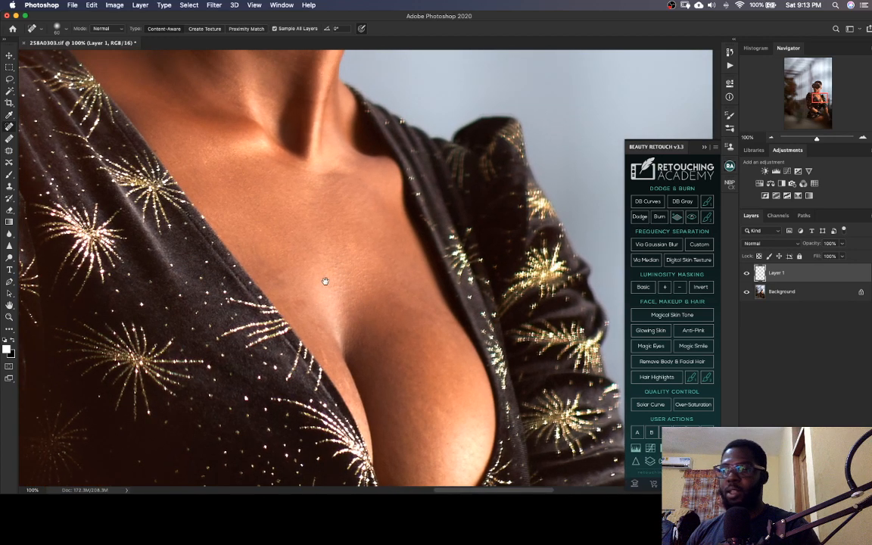
left_click_drag(295, 252, 313, 311)
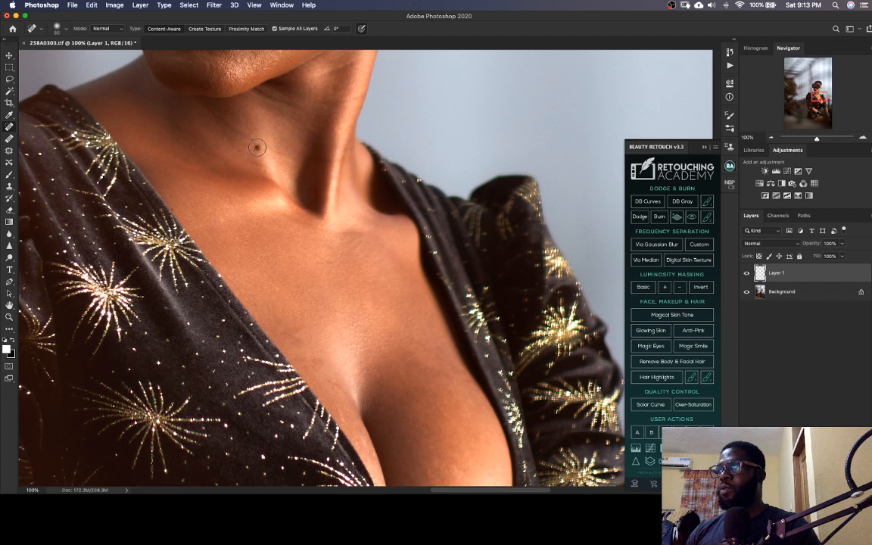
mouse_move(269, 181)
left_mouse_down()
mouse_move(293, 262)
mouse_move(317, 273)
left_mouse_up()
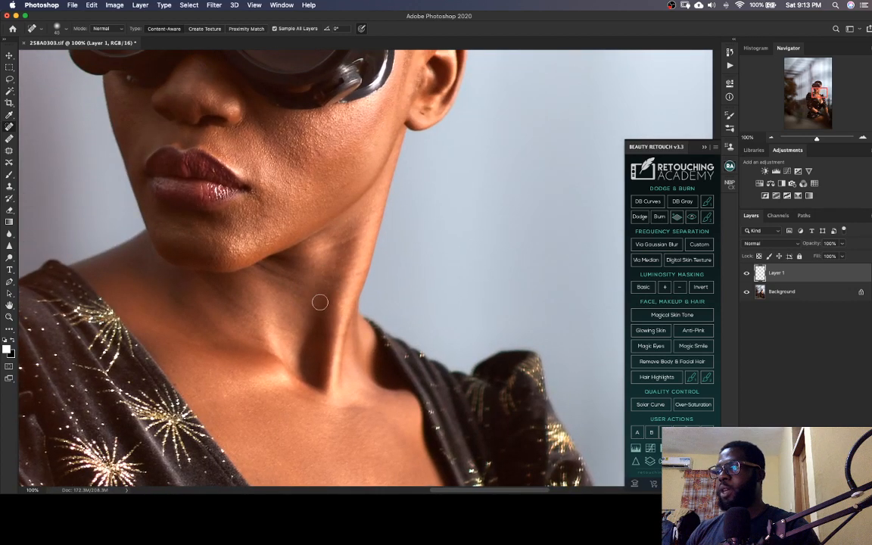
scroll(318, 287, "up", 3)
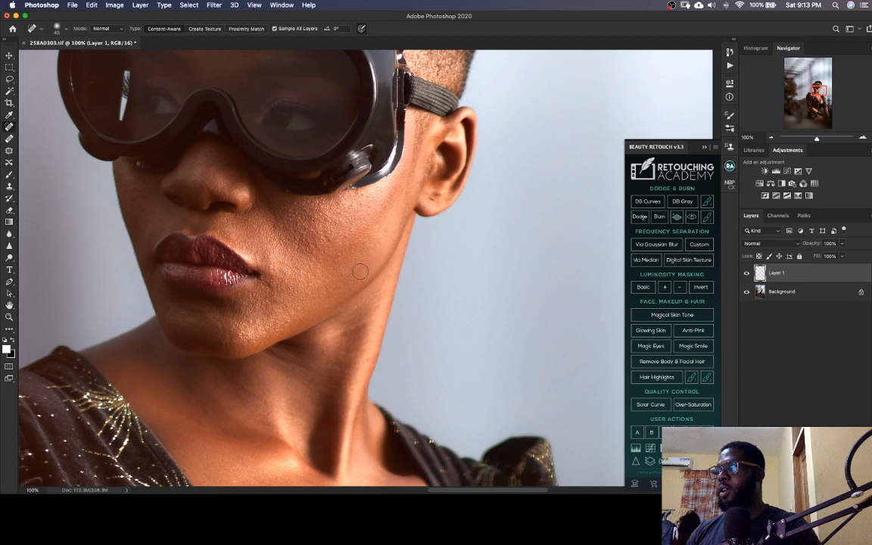
scroll(359, 264, "up", 3)
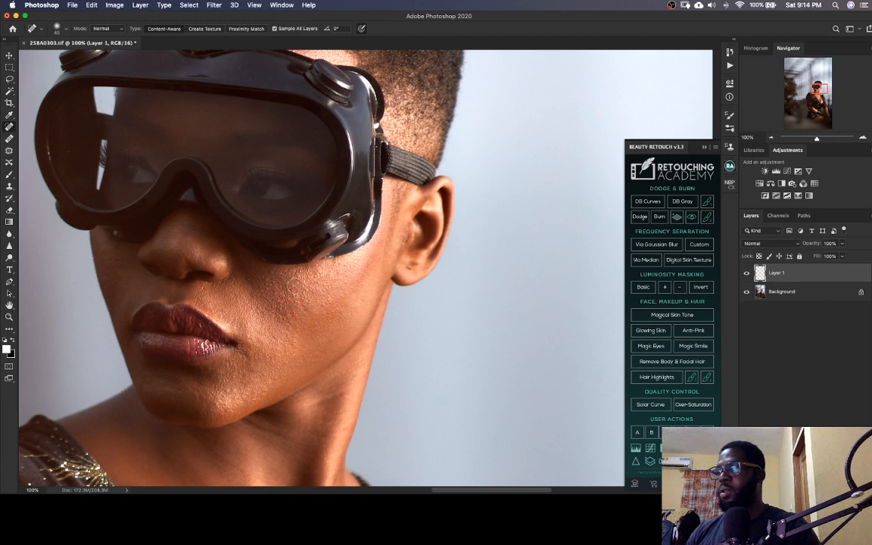
scroll(295, 287, "up", 5)
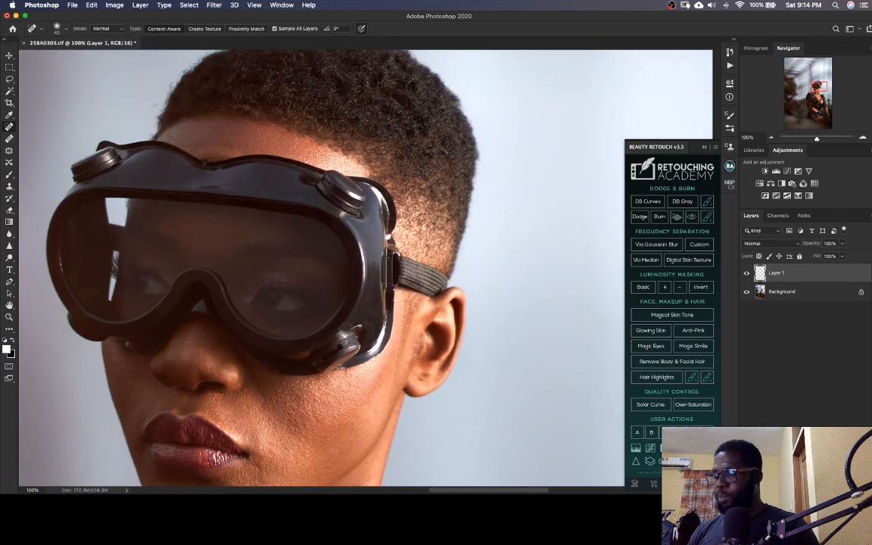
Save the healed image as a layered TIFF with no image compression, interleaved pixel order, IBM PC byte order and RLE layer compression
key("super+minus")
key("super+minus")
key("super+minus")
key("super+minus")
key("super+minus")
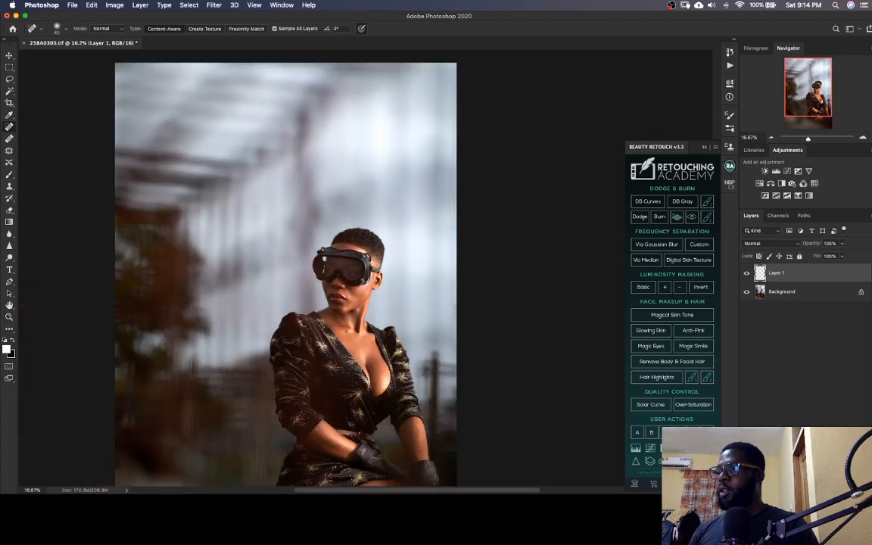
key("super+s")
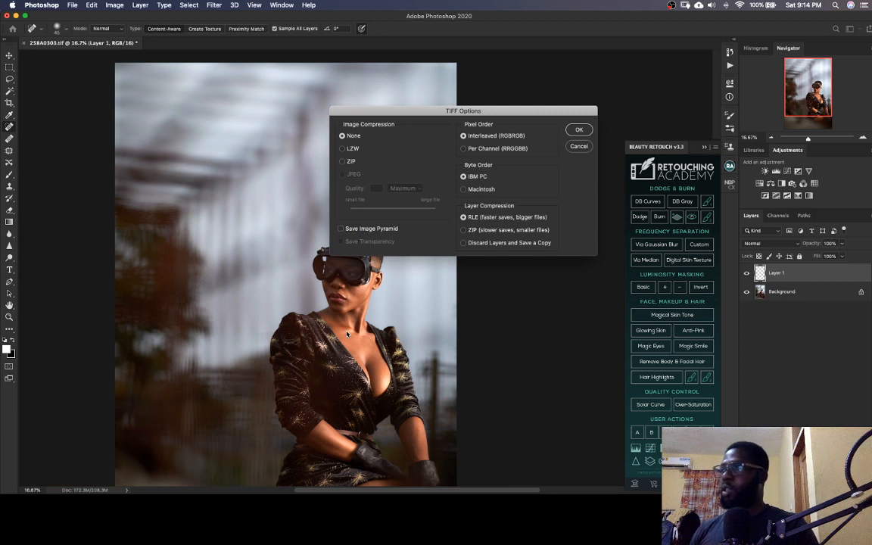
left_click(584, 132)
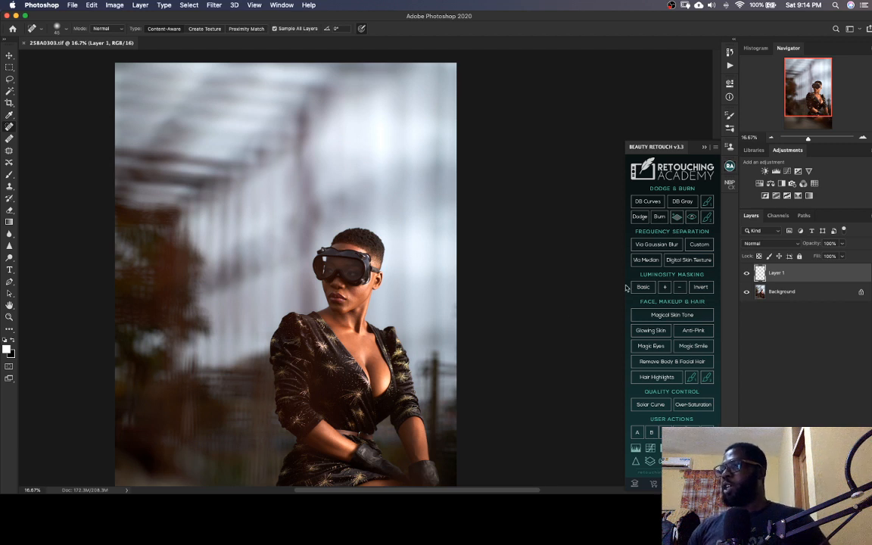
Run the Beauty Retouch frequency separation via Gaussian Blur with a radius of 10 pixels, previewing the blur on the lips and cheek
left_click_drag(797, 104, 809, 127)
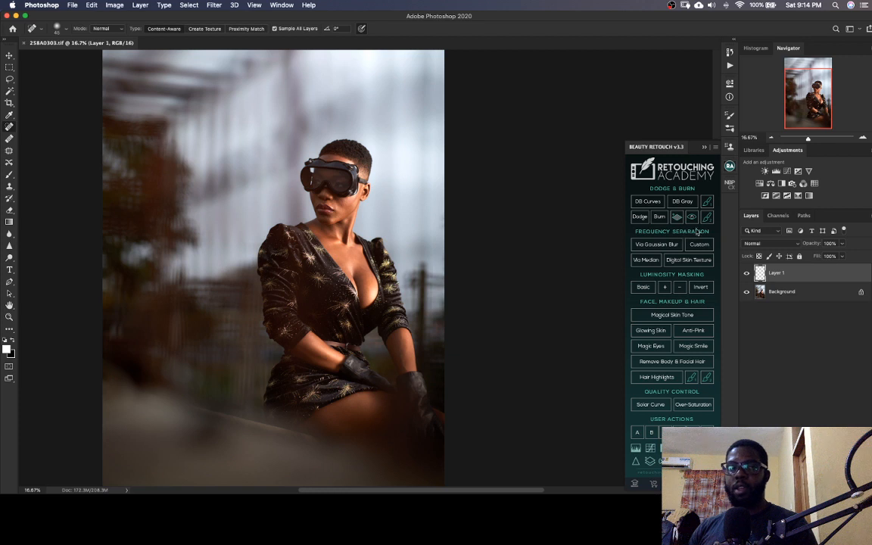
left_click(656, 245)
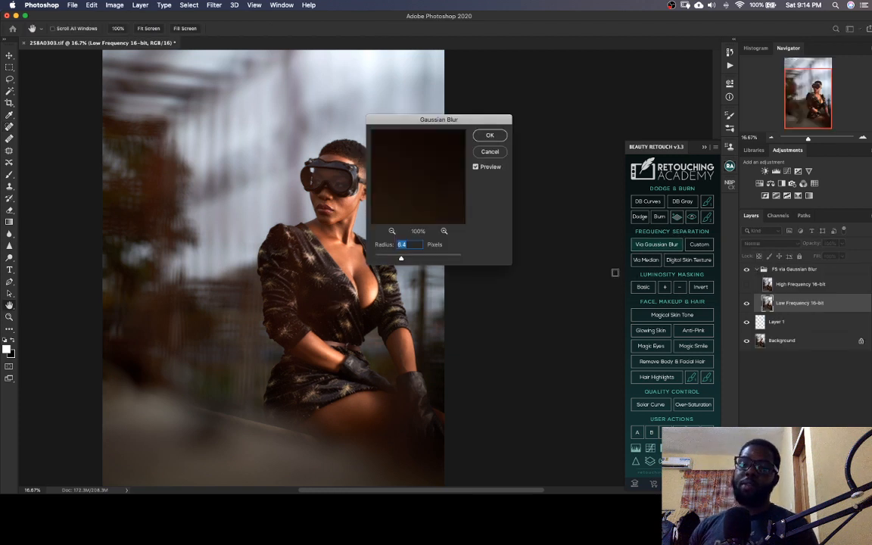
type("10")
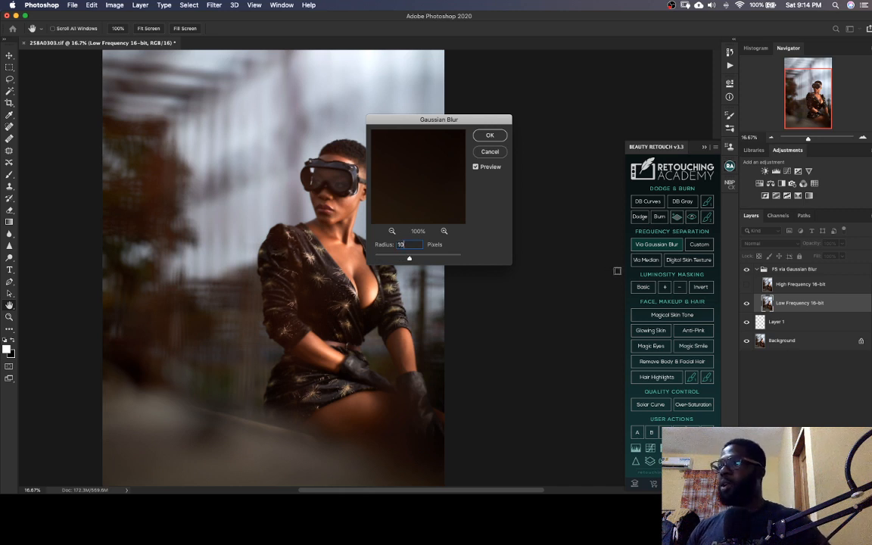
left_click(332, 212)
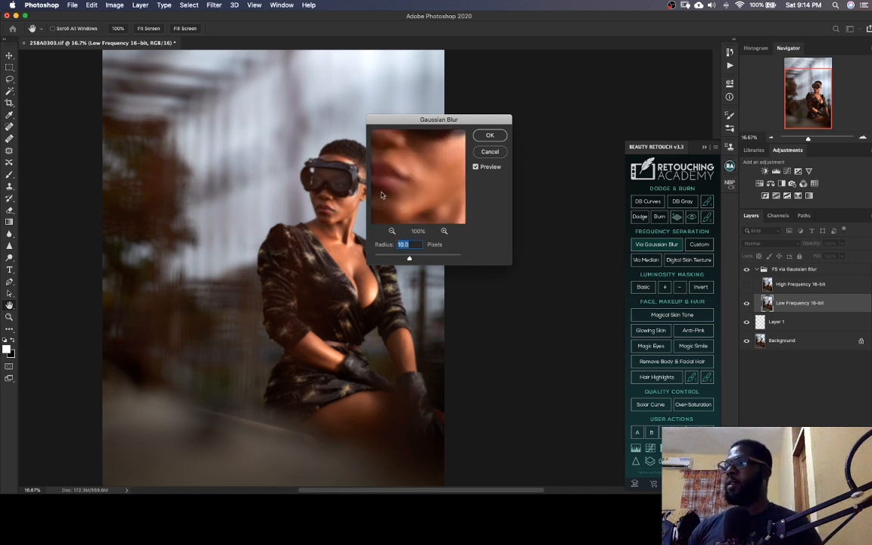
left_click_drag(452, 165, 446, 180)
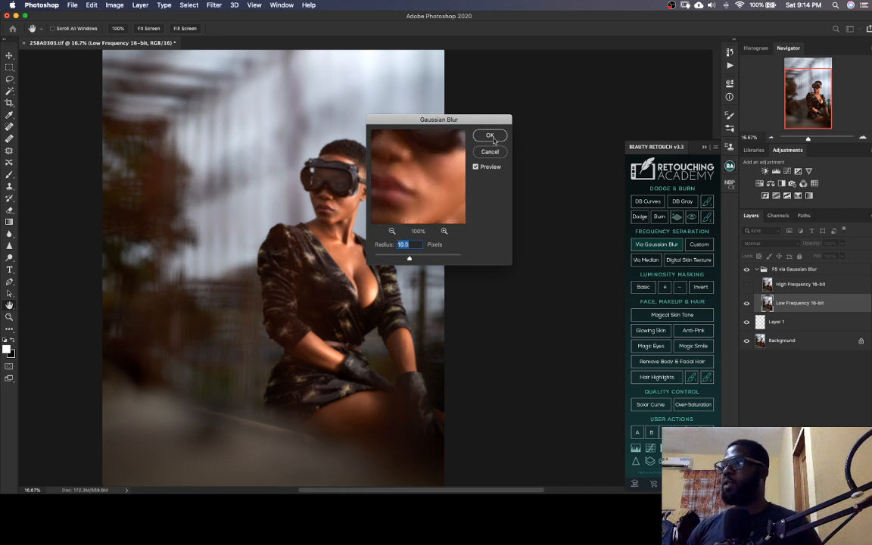
key("Return")
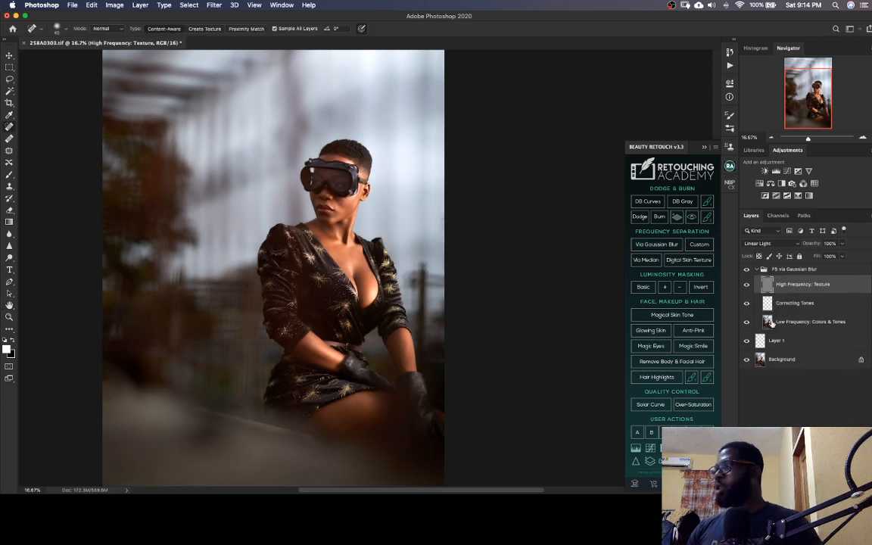
Make the Low Frequency: Colors & Tones layer active and save the file
left_click(770, 322)
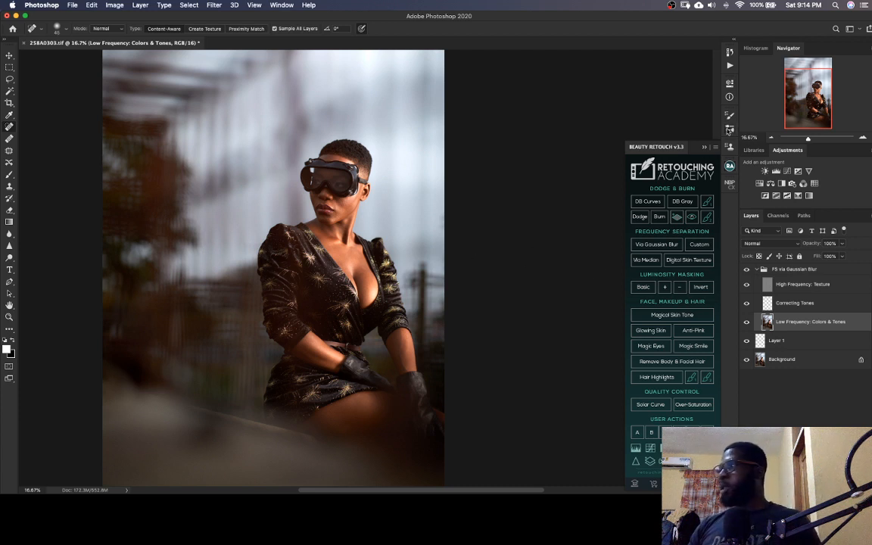
key("super+s")
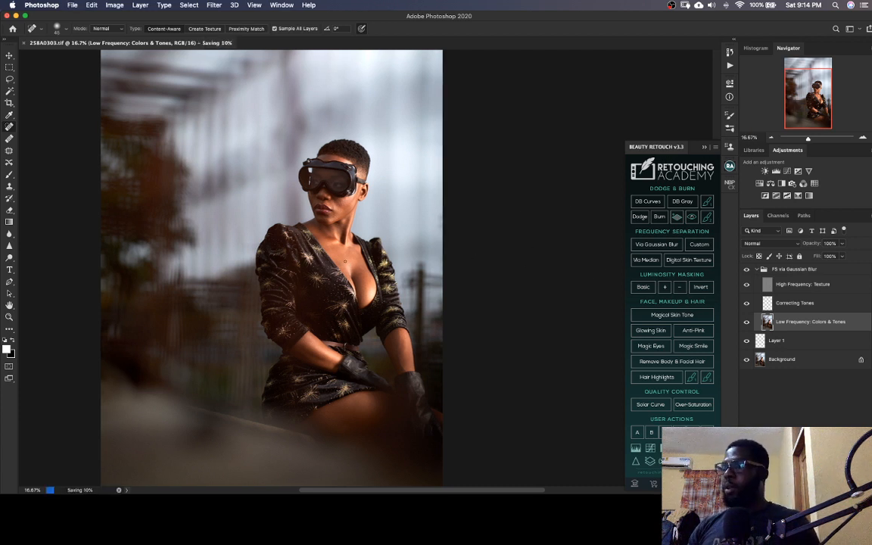
Examine the tonal transitions on the chest, neck and face from close up and from further away
scroll(345, 261, "up", 3)
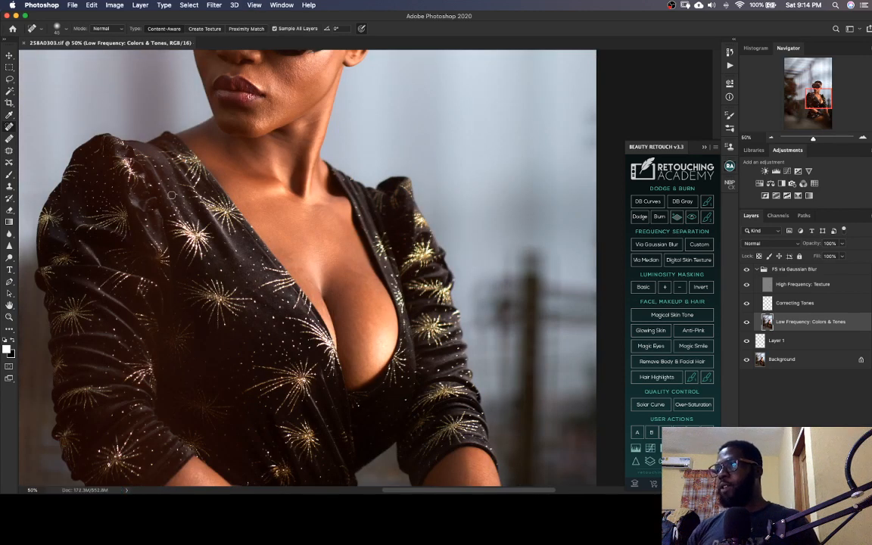
scroll(311, 272, "up", 3)
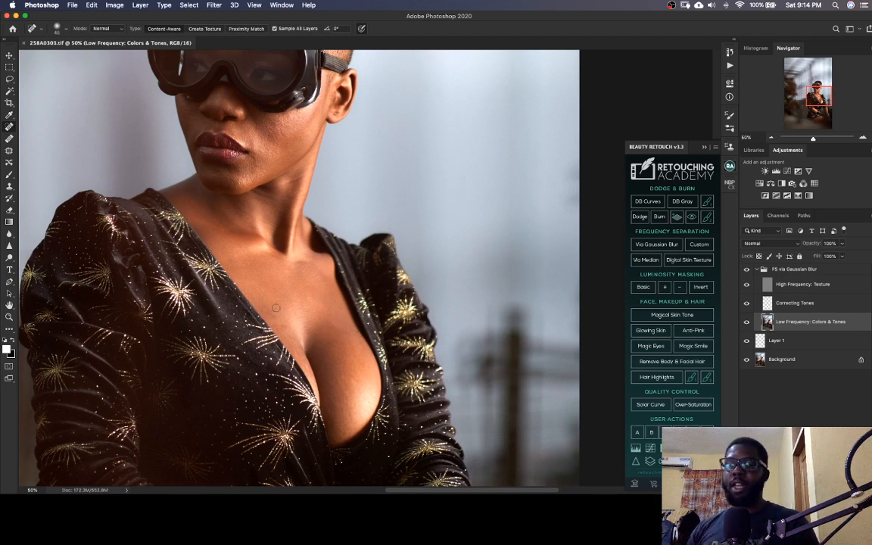
left_click_drag(280, 322, 313, 334)
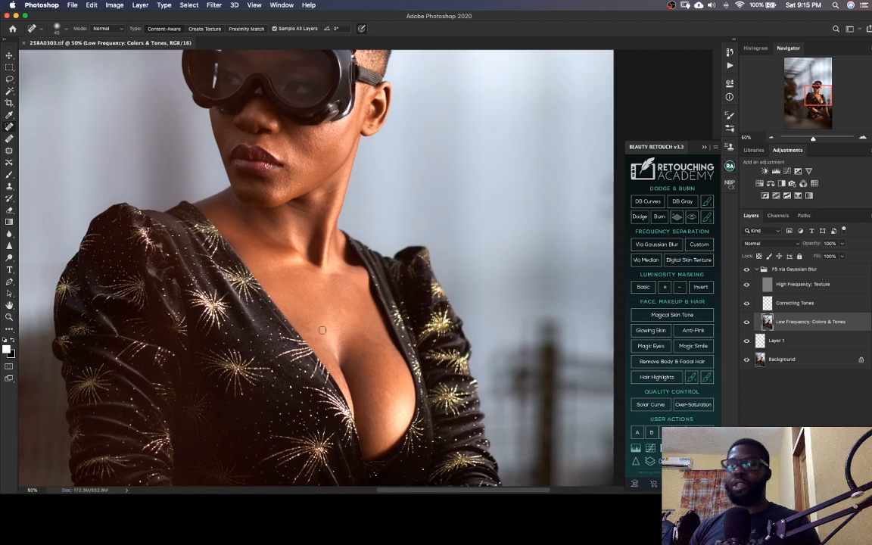
left_click_drag(327, 329, 350, 325)
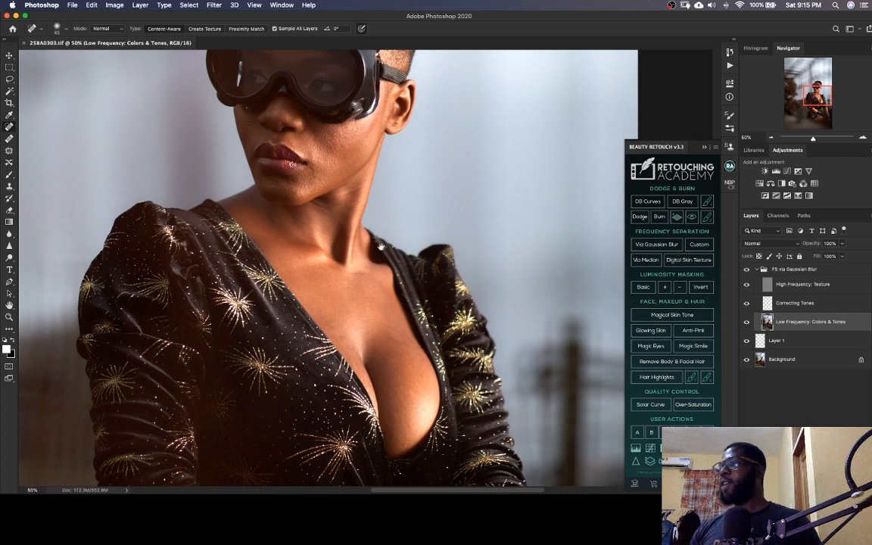
mouse_move(343, 222)
left_mouse_down()
mouse_move(359, 294)
mouse_move(376, 281)
left_mouse_up()
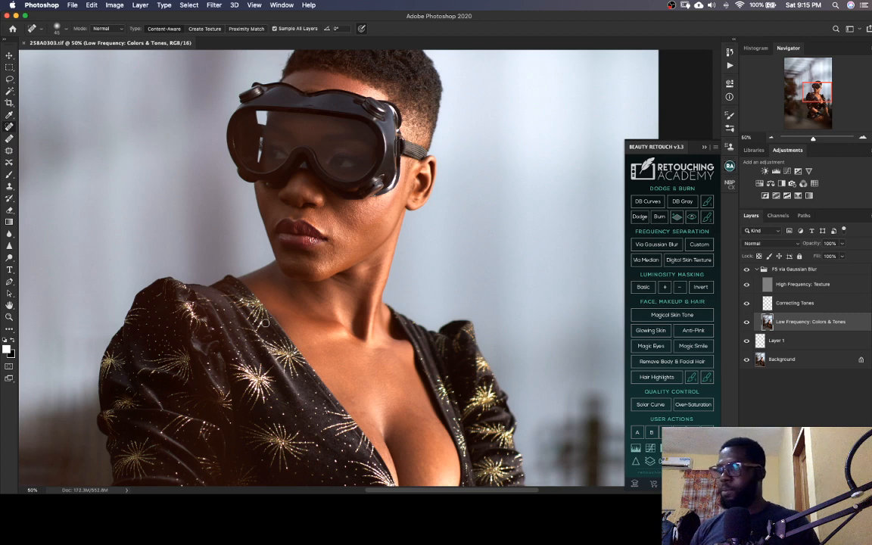
key("super+minus")
key("super+minus")
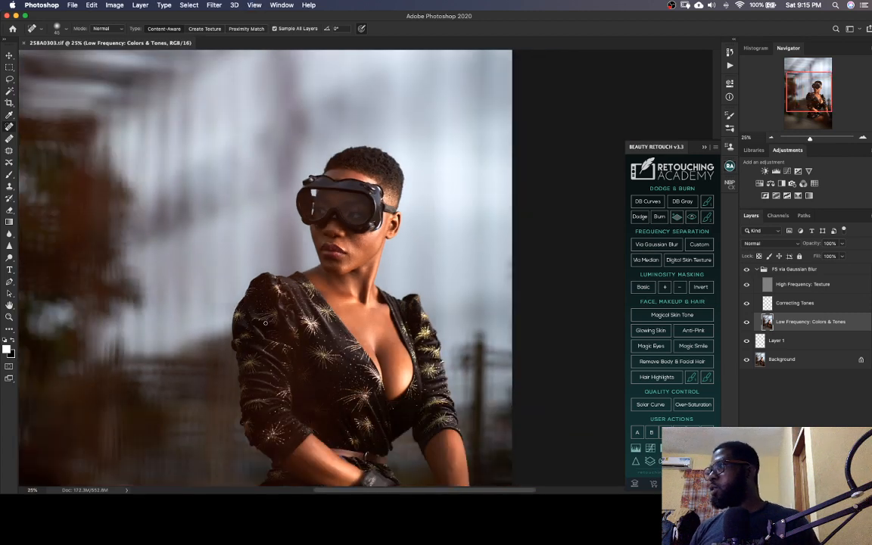
key("super+plus")
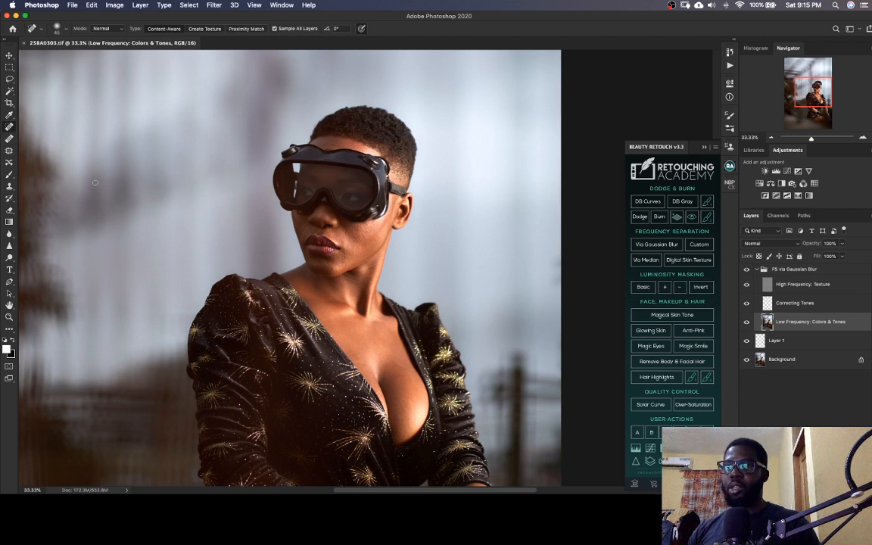
Switch to the Mixer Brush tool and reduce the brush size to about 80 pixels for the facial skin
key("b")
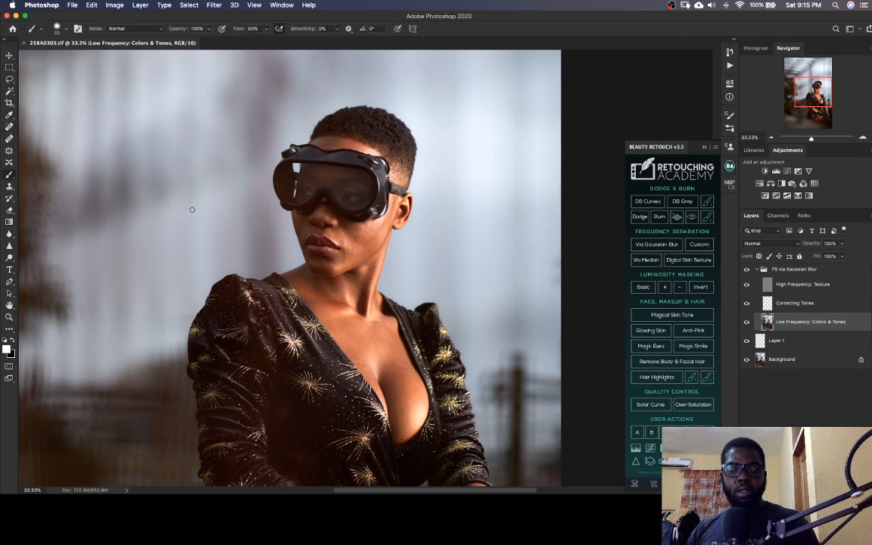
key("shift+b")
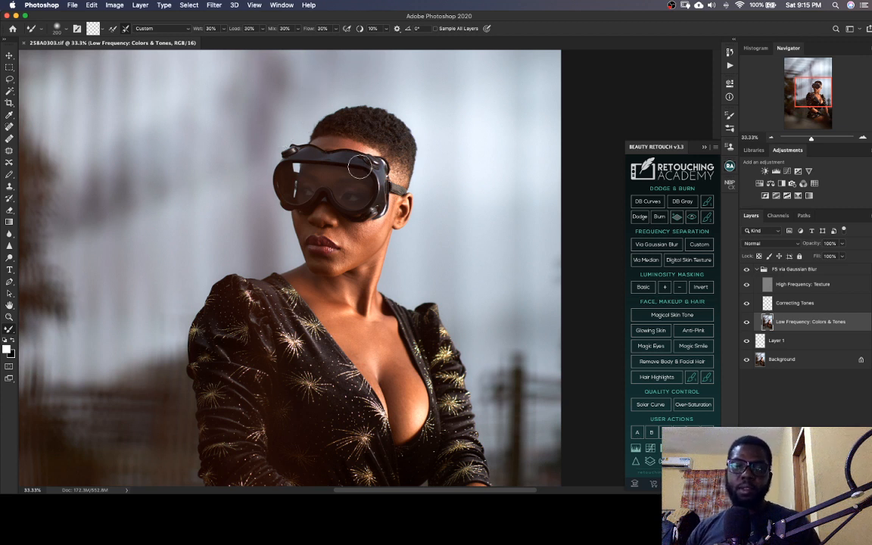
scroll(359, 168, "down", 2)
scroll(360, 167, "right", 1)
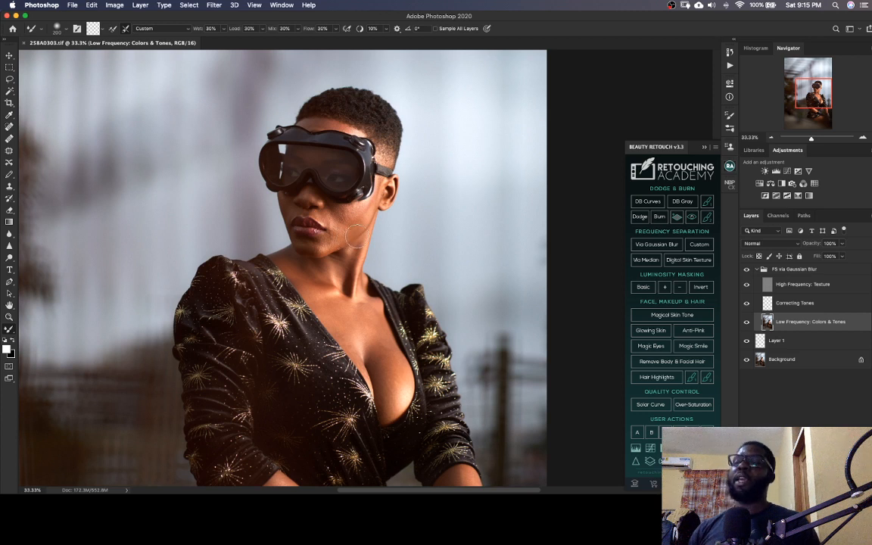
left_click_drag(378, 338, 365, 322)
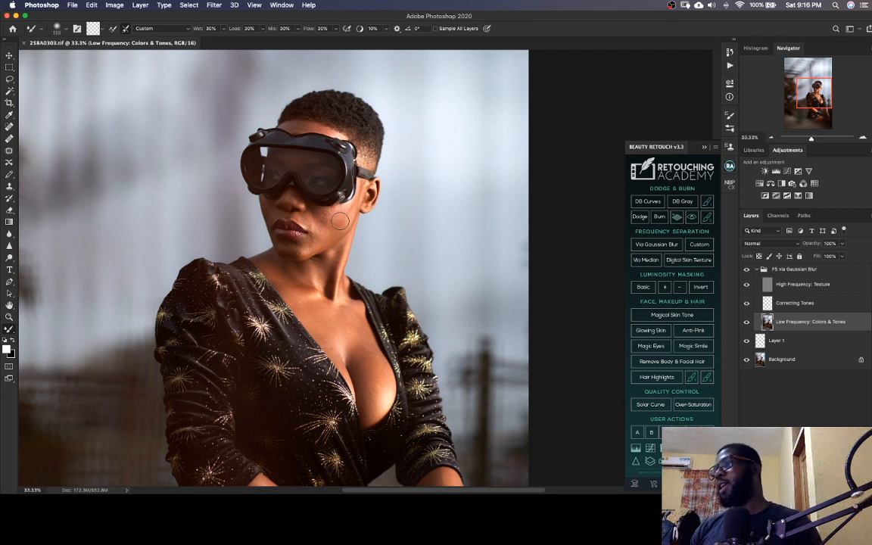
key("bracketleft")
key("bracketleft")
key("bracketleft")
key("bracketleft")
left_click_drag(341, 225, 346, 233)
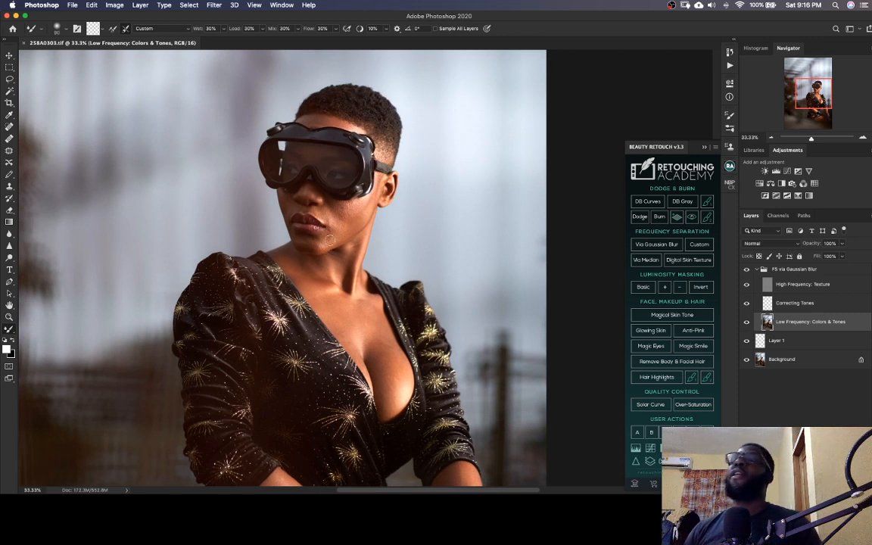
left_click_drag(372, 228, 380, 238)
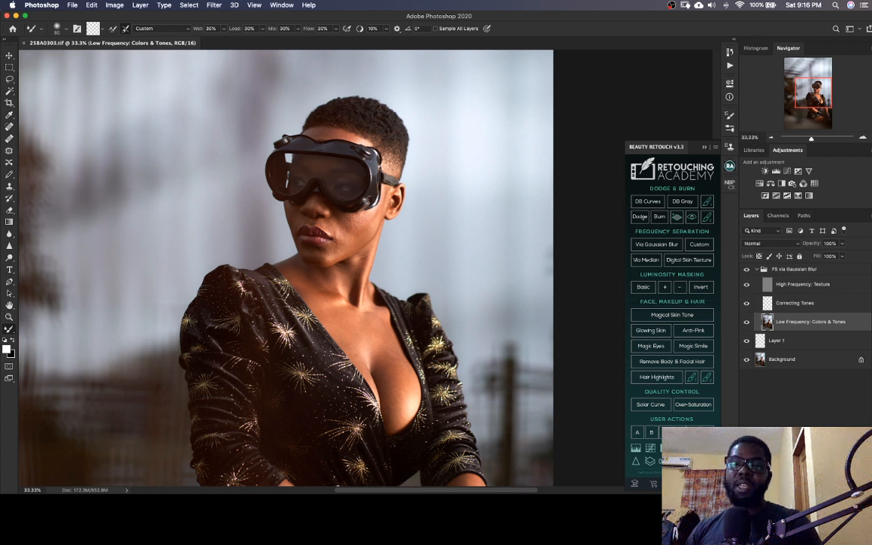
Blend the skin tones on the forehead above the goggles on the low frequency layer with the Mixer Brush
key("super+Tab")
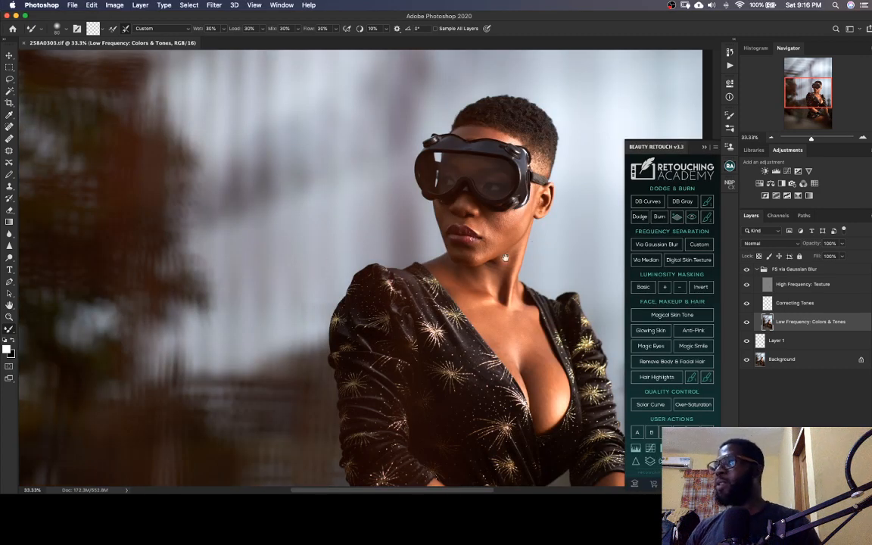
scroll(356, 249, "right", 5)
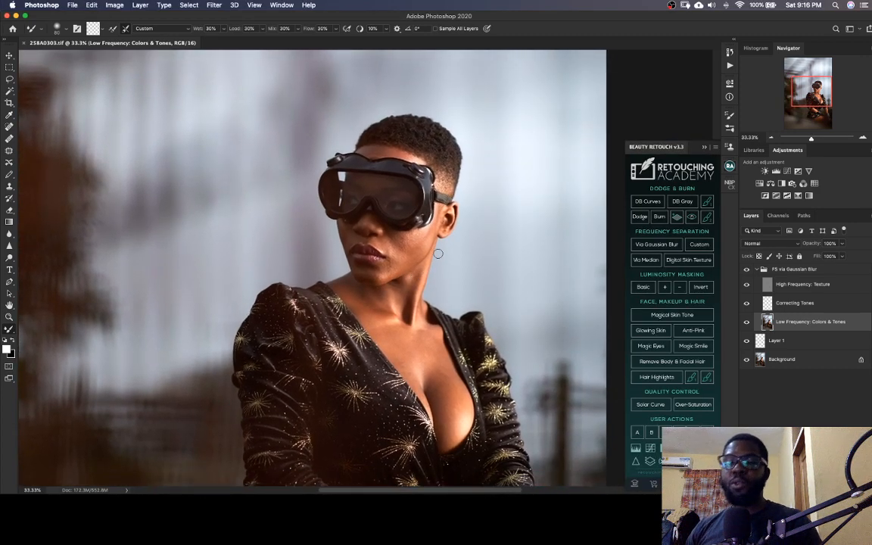
left_click_drag(422, 262, 430, 249)
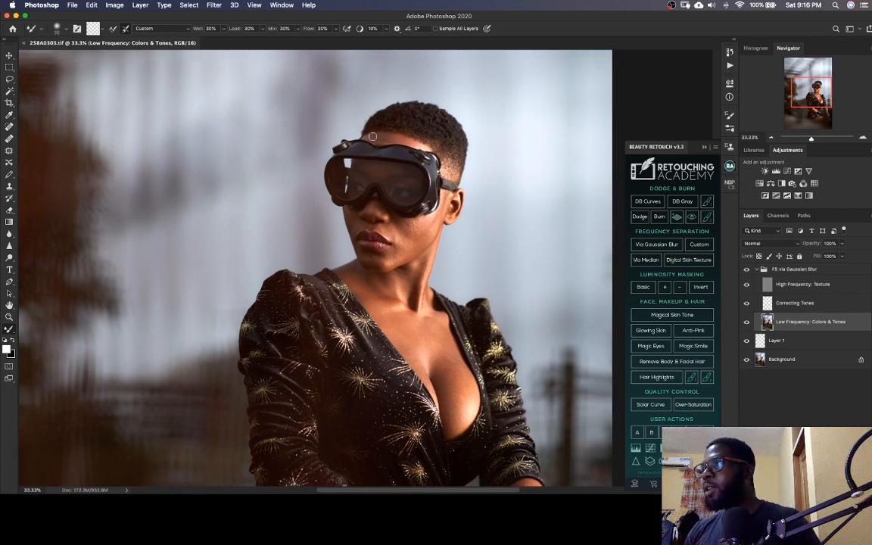
left_click_drag(370, 138, 374, 138)
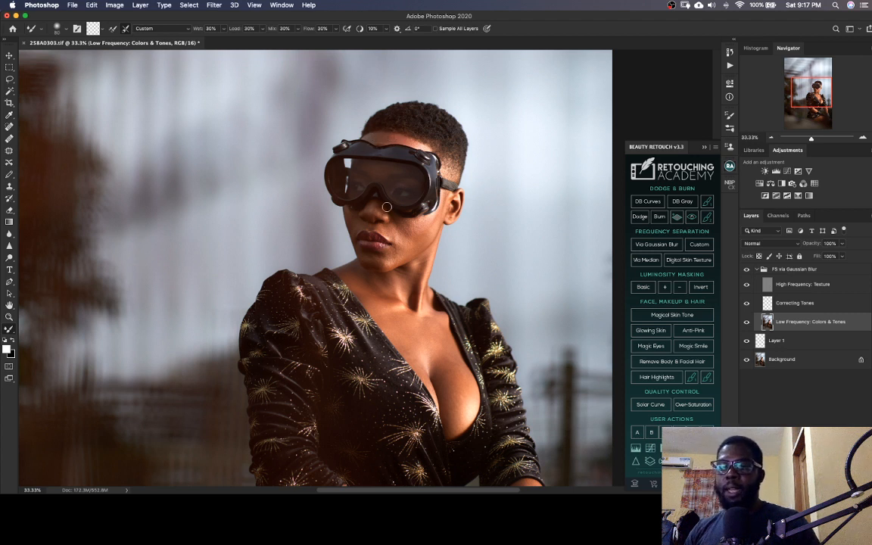
Save the TIFF with the blended forehead tones
left_click_drag(377, 193, 338, 179)
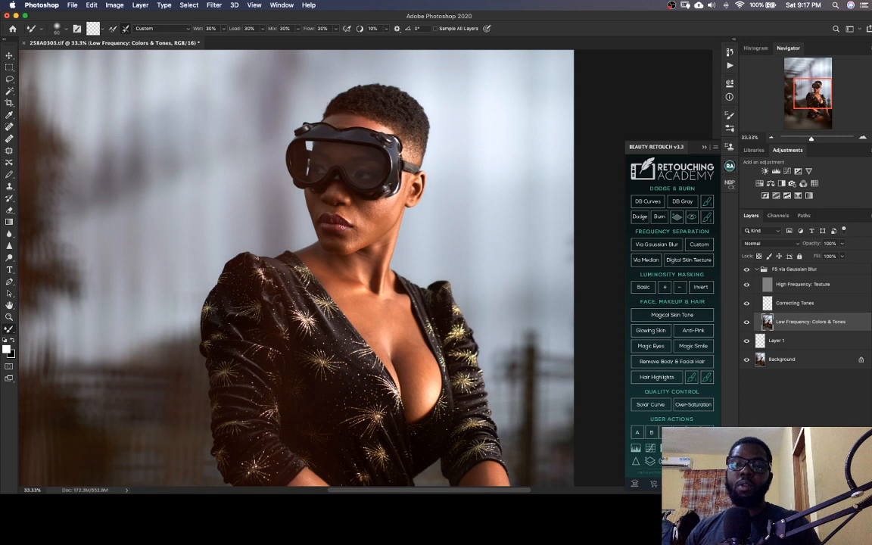
key("super+Tab")
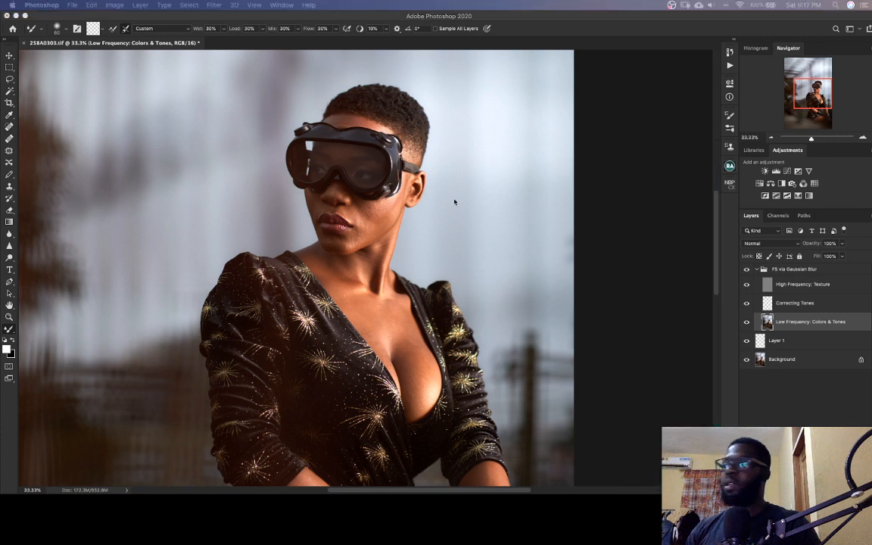
left_click(740, 94)
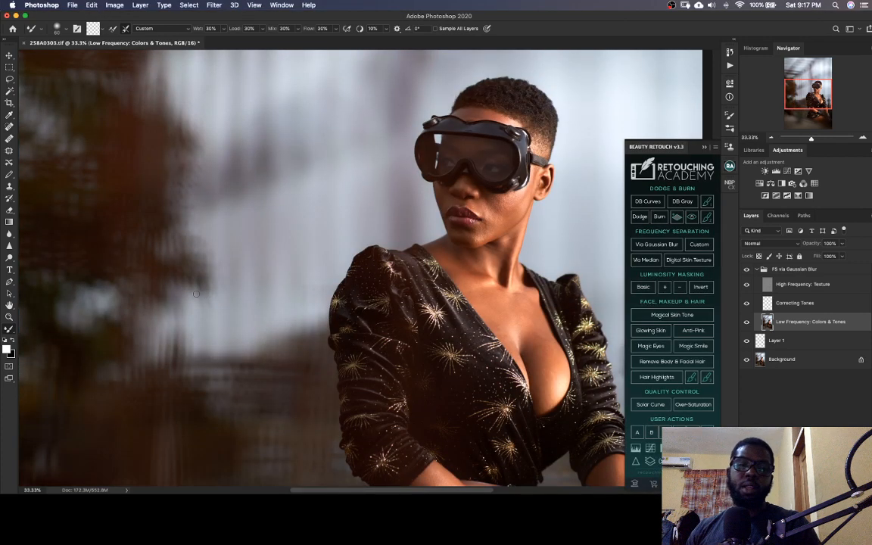
key("super+Tab")
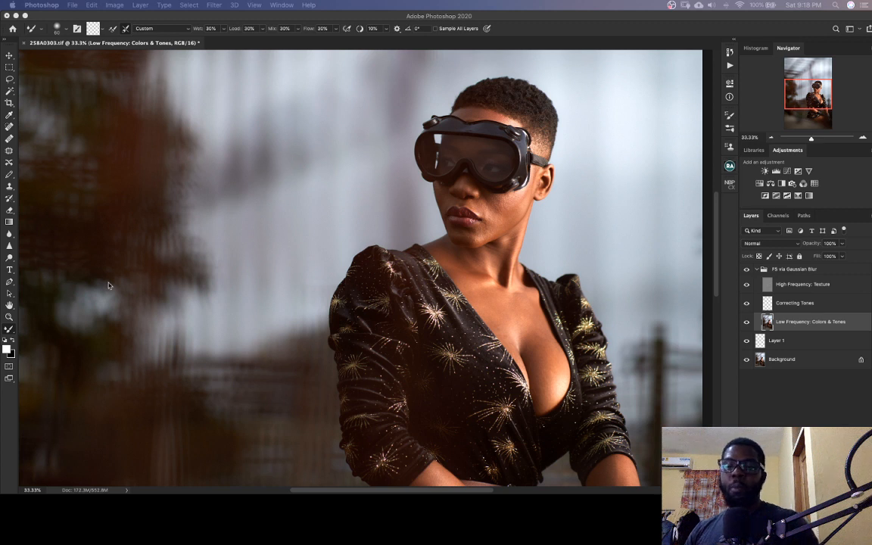
left_click(794, 98)
key("super+s")
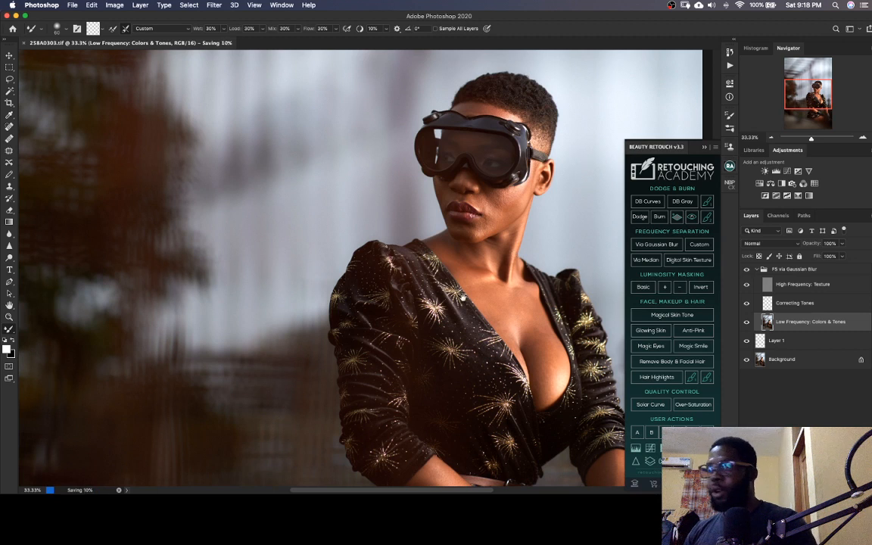
scroll(410, 275, "right", 2)
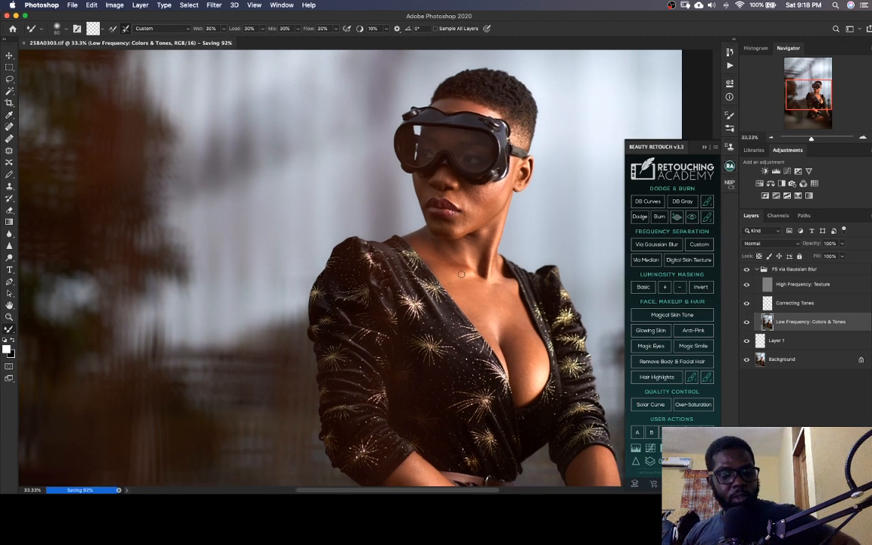
scroll(461, 274, "right", 2)
scroll(461, 275, "up", 2)
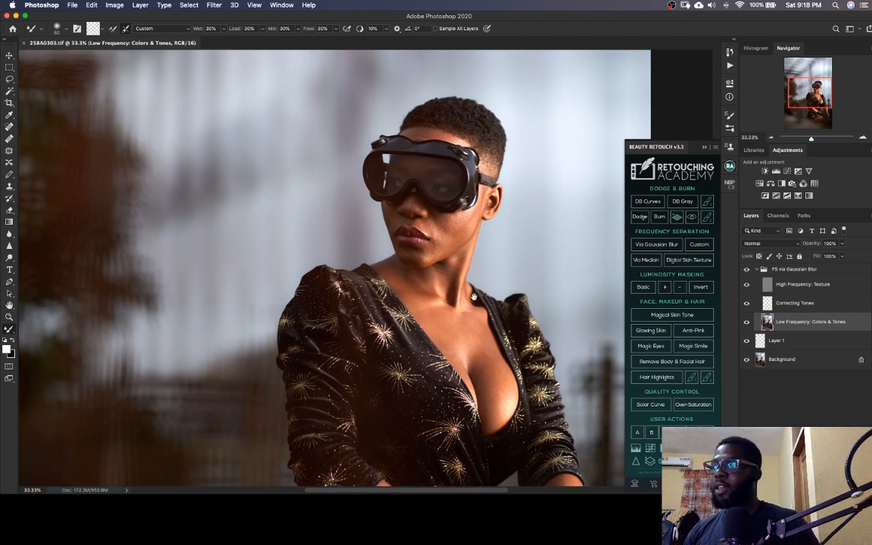
Blend the skin tones on the cheek below the goggles on the low frequency layer with a slightly larger Mixer Brush
left_click_drag(474, 296, 397, 265)
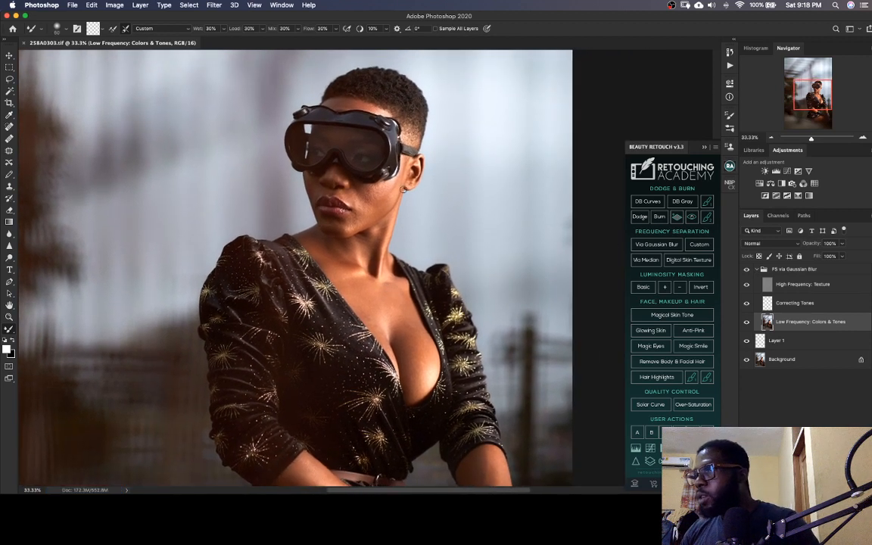
key("bracketright")
left_click_drag(398, 183, 389, 187)
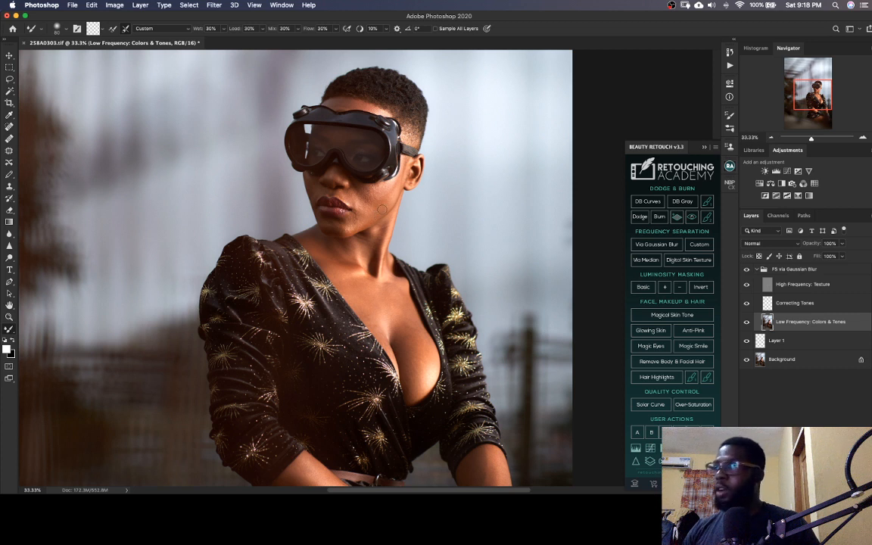
Compare the portrait with and without the FS via Gaussian Blur group, leave the group visible and save the TIFF
left_click(747, 270)
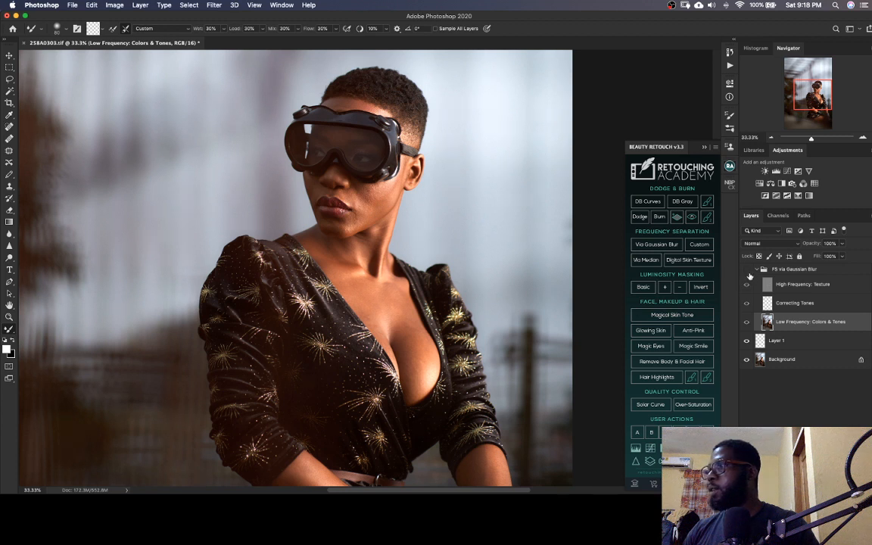
left_click(746, 271)
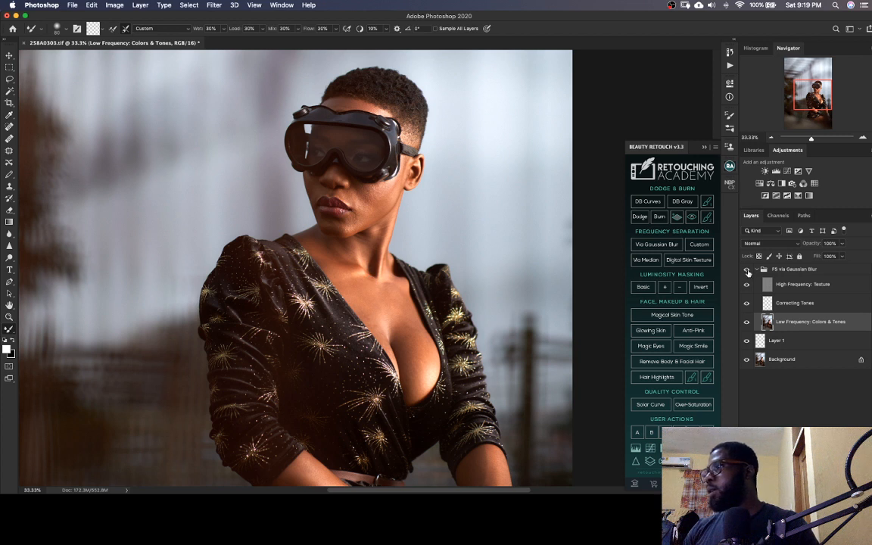
left_click(747, 270)
left_click(747, 270)
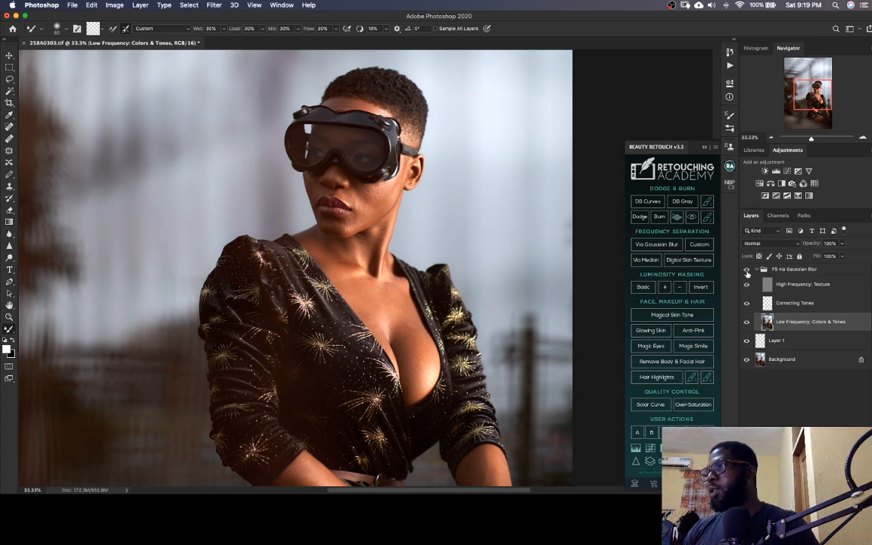
left_click(748, 270)
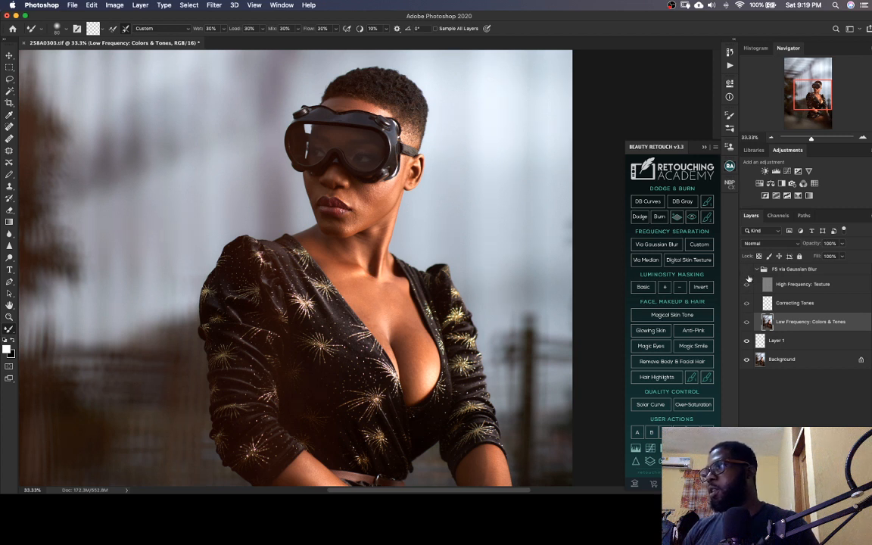
left_click(747, 271)
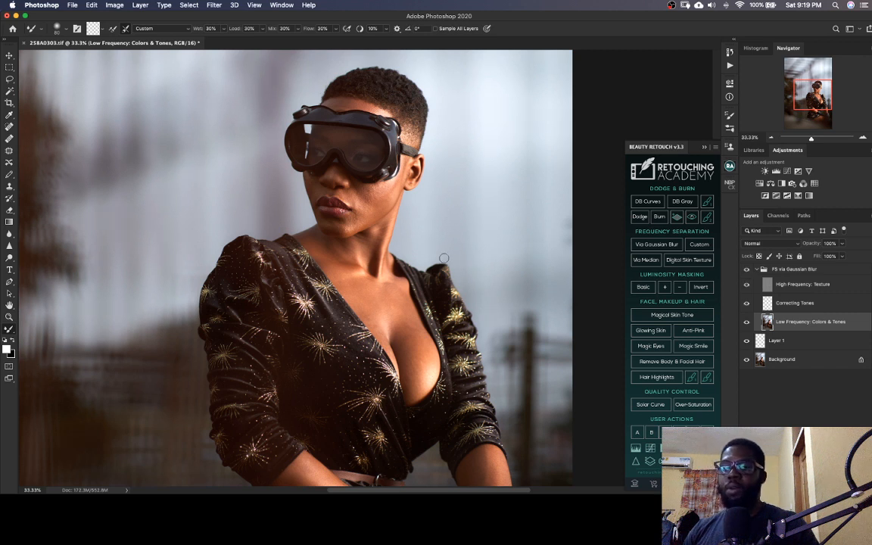
key("super+s")
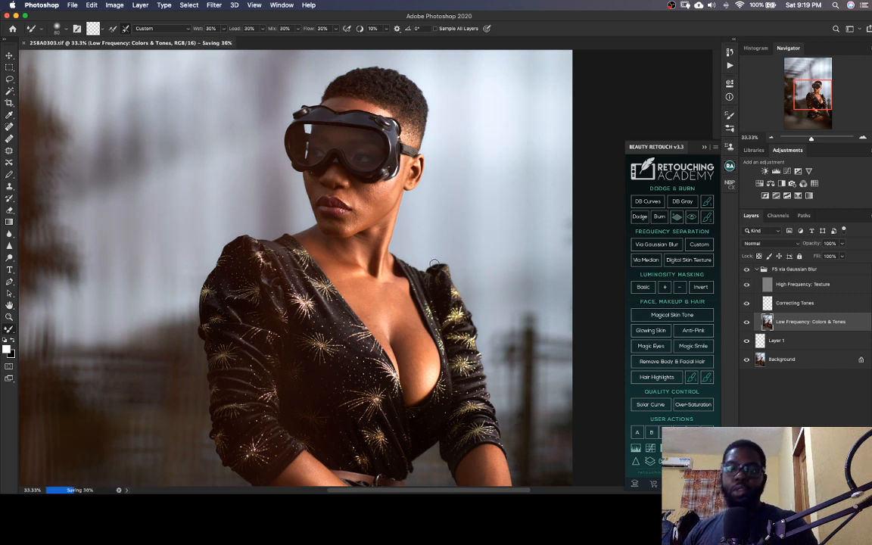
Blend the skin tones on the lower cheek and jaw with the Mixer Brush at about 70 pixels and save the TIFF
left_click_drag(345, 209, 361, 212)
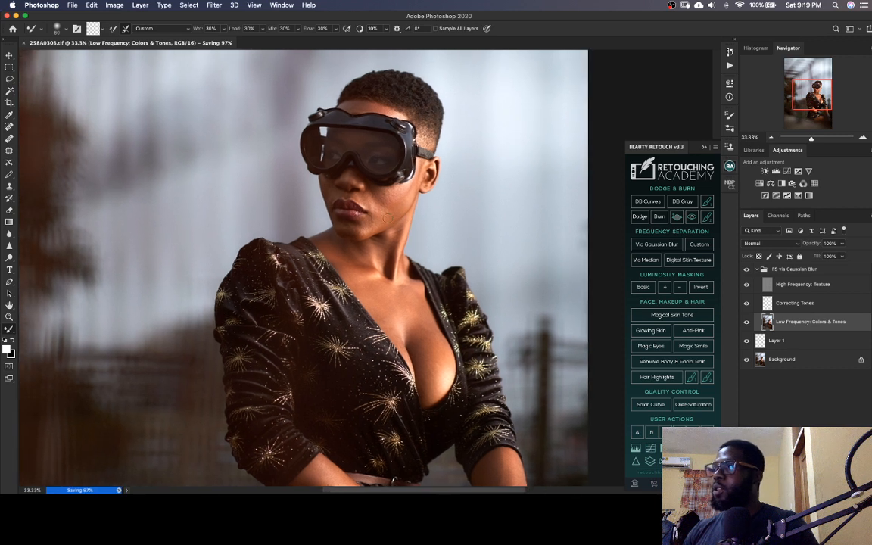
key("bracketleft")
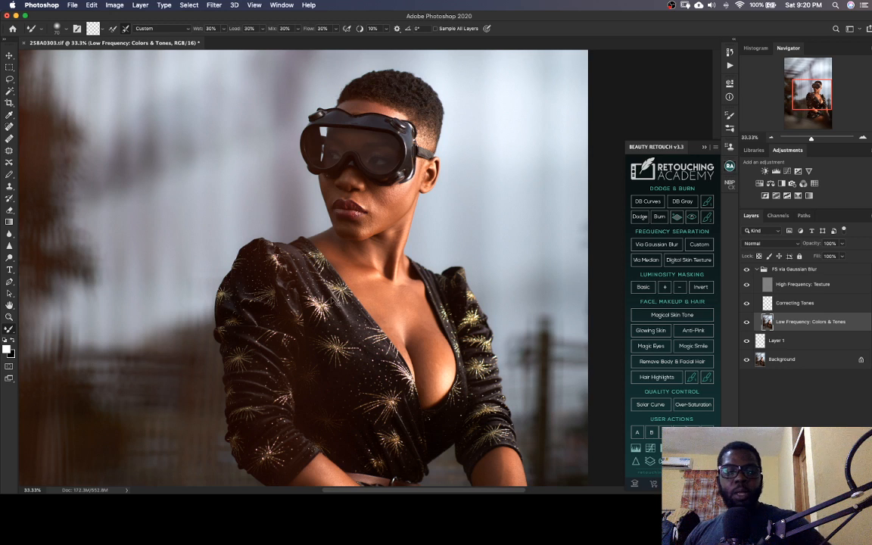
key("super+s")
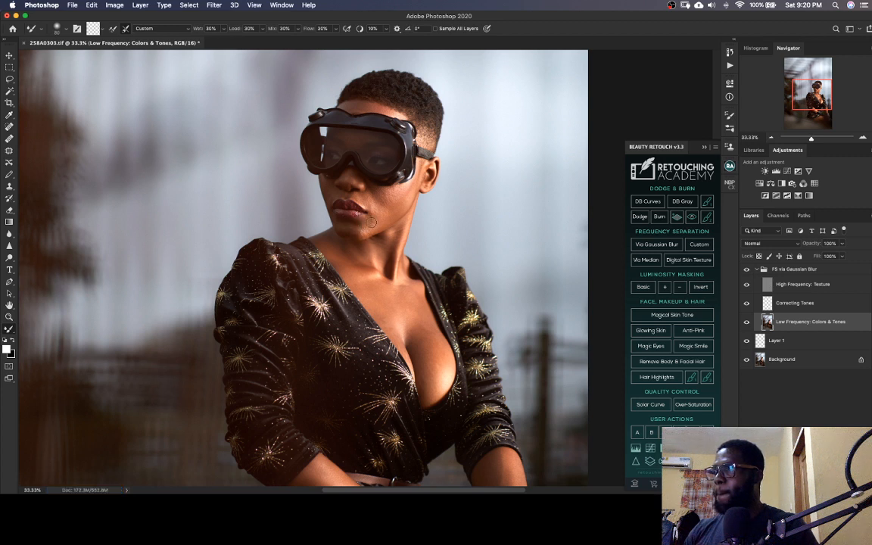
Blend the tones at the base of the neck with the Mixer Brush at about 100 pixels
key("bracketright")
key("bracketright")
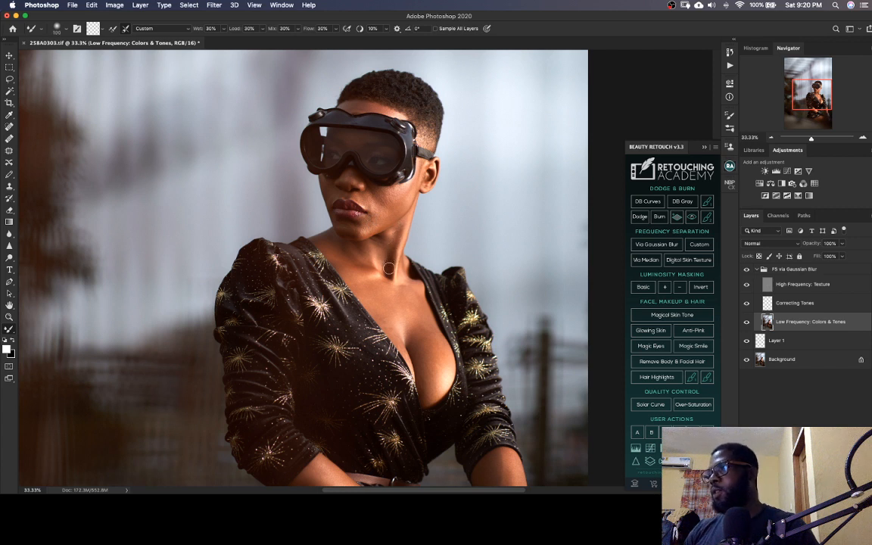
key("bracketleft")
key("bracketleft")
key("bracketright")
key("bracketright")
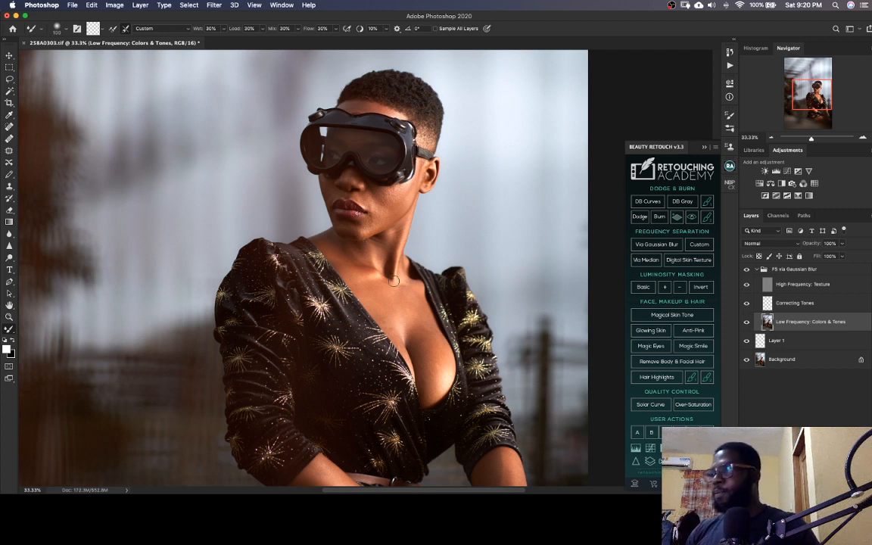
Smooth the tones along the collarbone with the Mixer Brush, varying its size around 100 pixels, and save the TIFF
key("bracketleft")
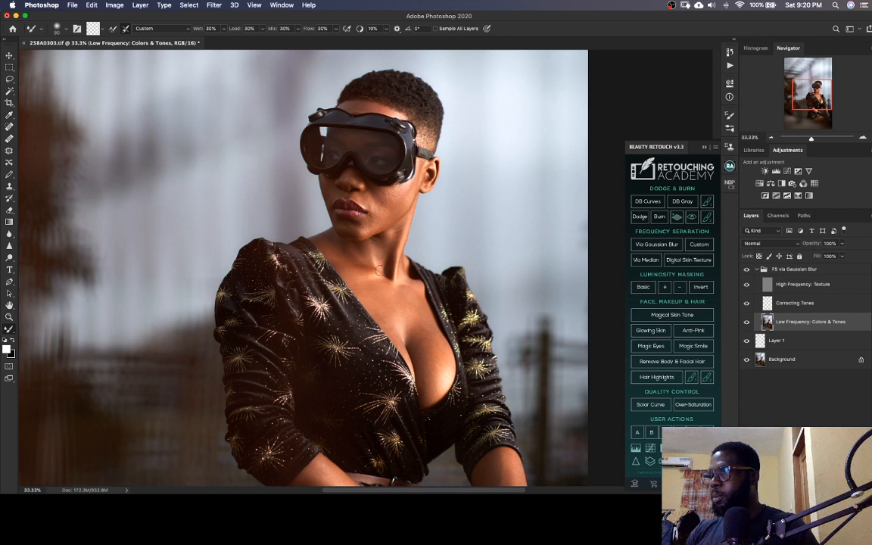
key("bracketright")
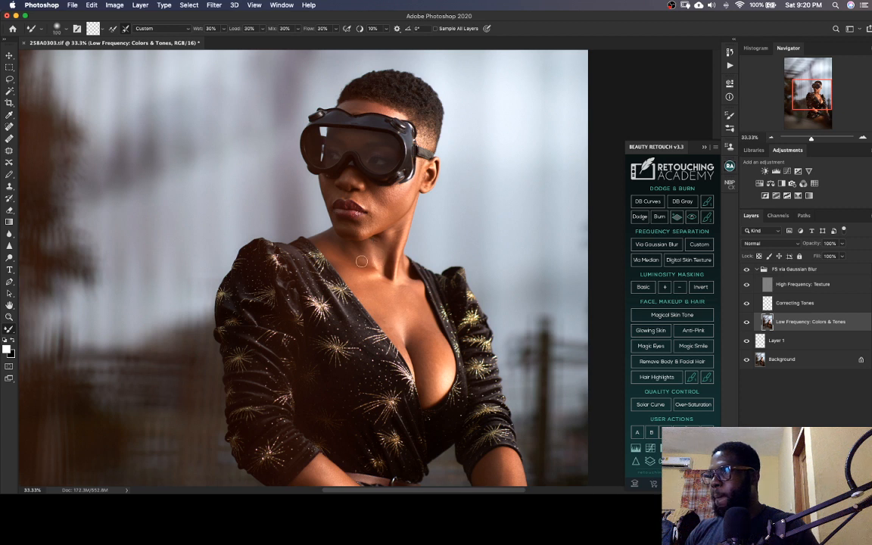
key("bracketright")
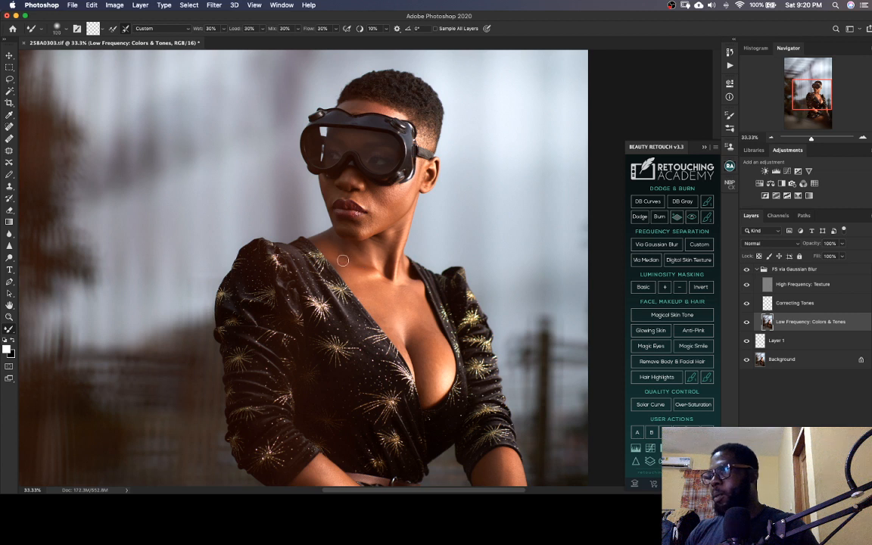
key("bracketleft")
scroll(364, 261, "right", 5)
scroll(365, 262, "down", 2)
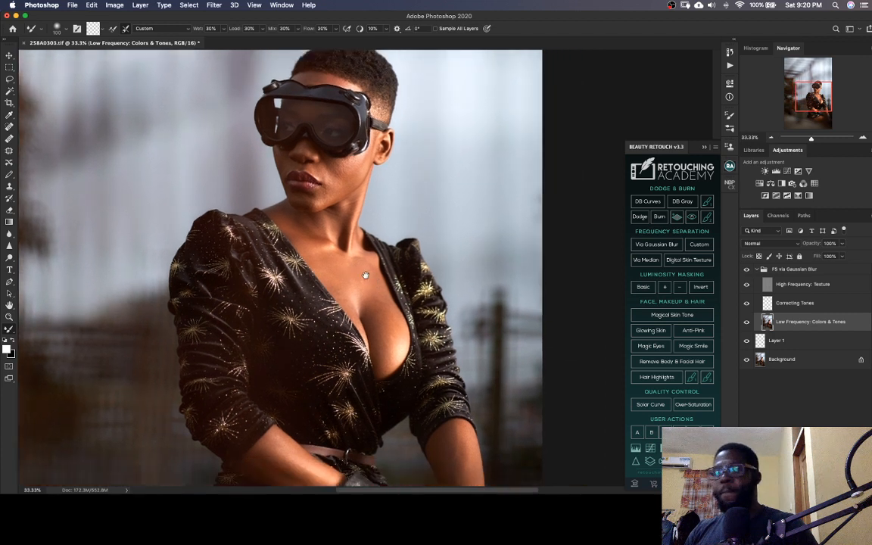
key("super+s")
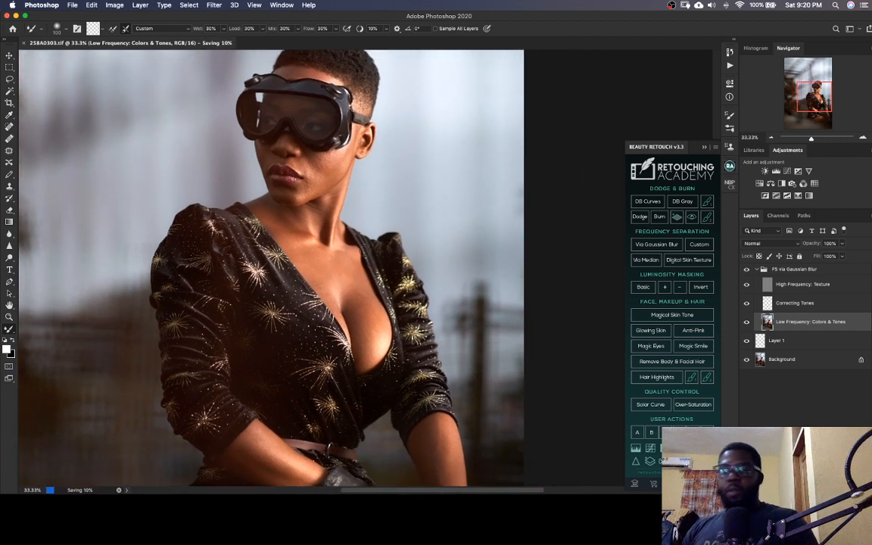
Blend the skin between the neck and the shoulder on the neckline's edge with the Mixer Brush at about 125 pixels and save the TIFF
key("bracketright")
left_click_drag(282, 222, 271, 222)
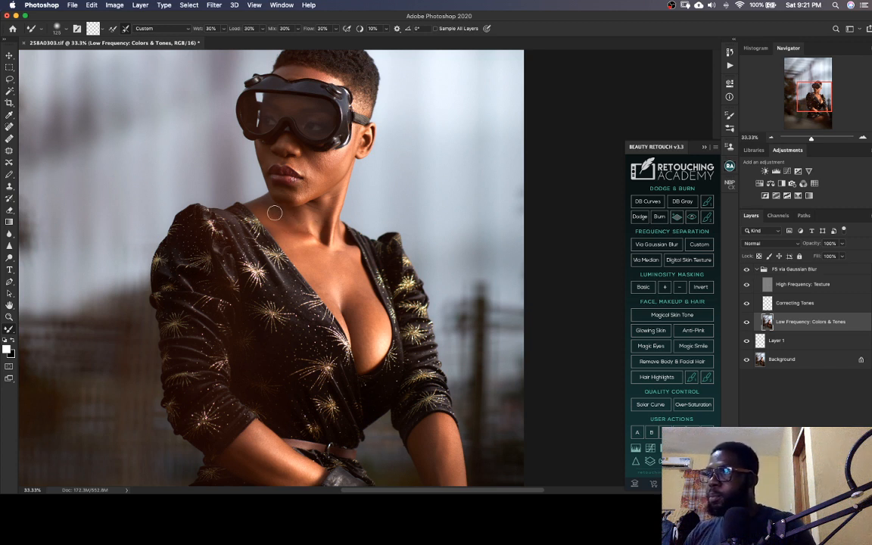
key("[")
key("[")
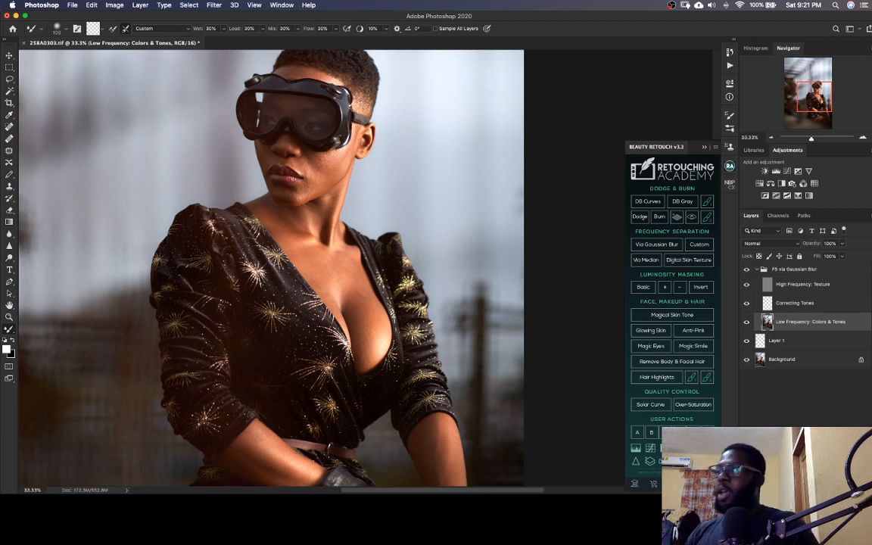
scroll(307, 236, "right", 2)
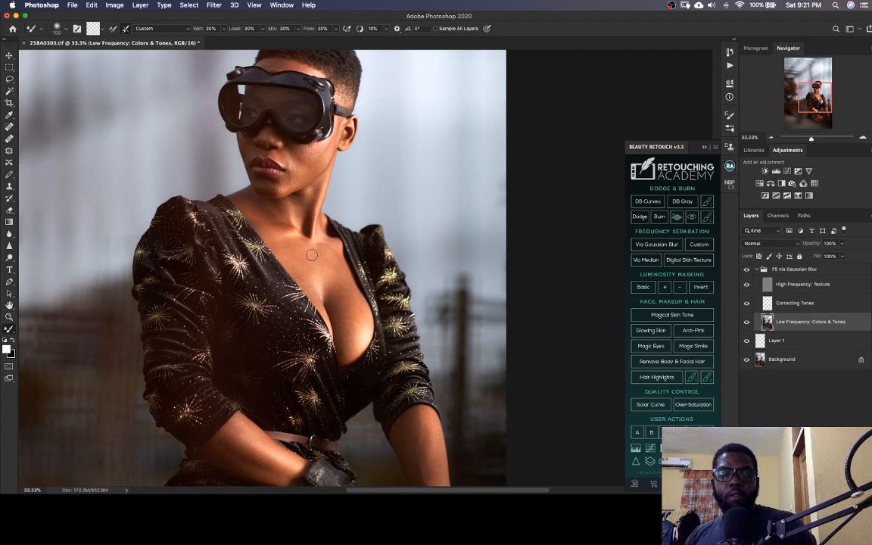
key("super+s")
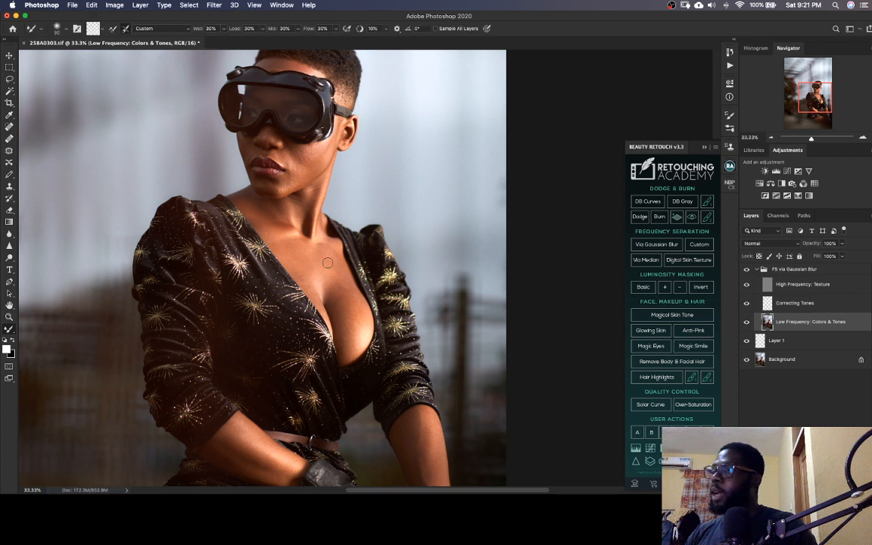
Blend the upper chest with the Mixer Brush at about 125 pixels, and reduce the brush for the side of the neck
key("bracketright")
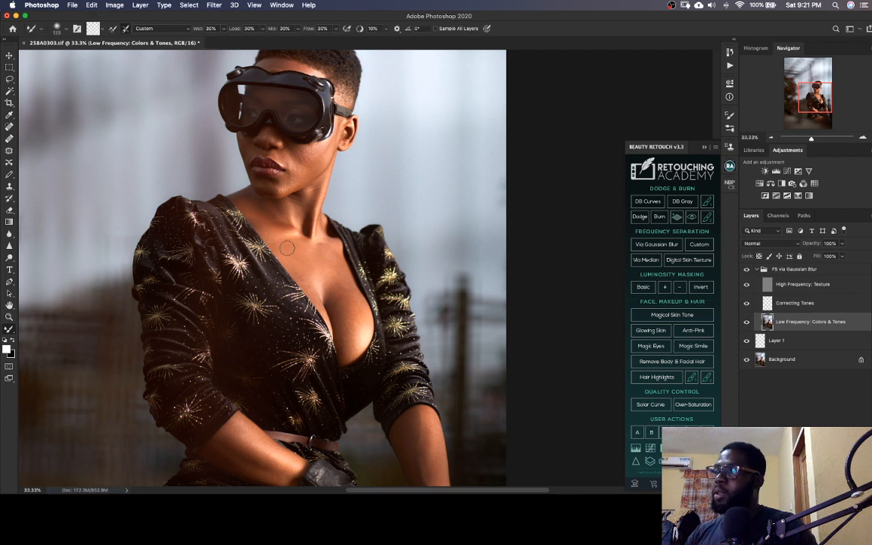
key("bracketleft")
key("bracketleft")
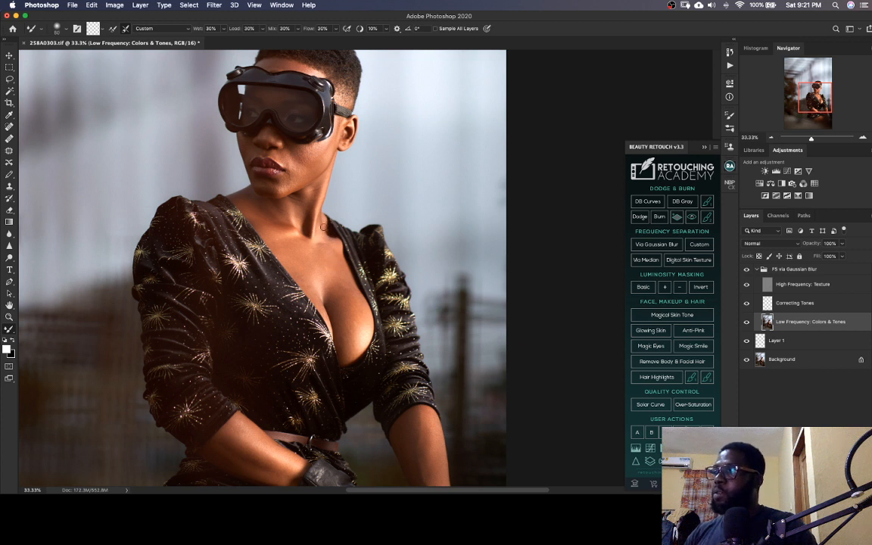
Smooth the tonal transitions across the bust and mid chest with the Mixer Brush at about 90 to 125 pixels and save the TIFF
key("]")
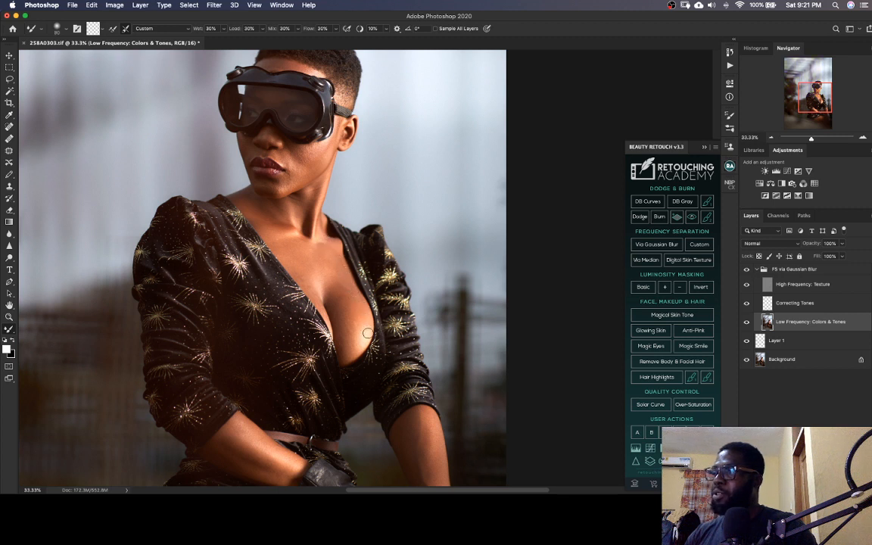
key("]")
key("]")
left_click_drag(365, 323, 358, 318)
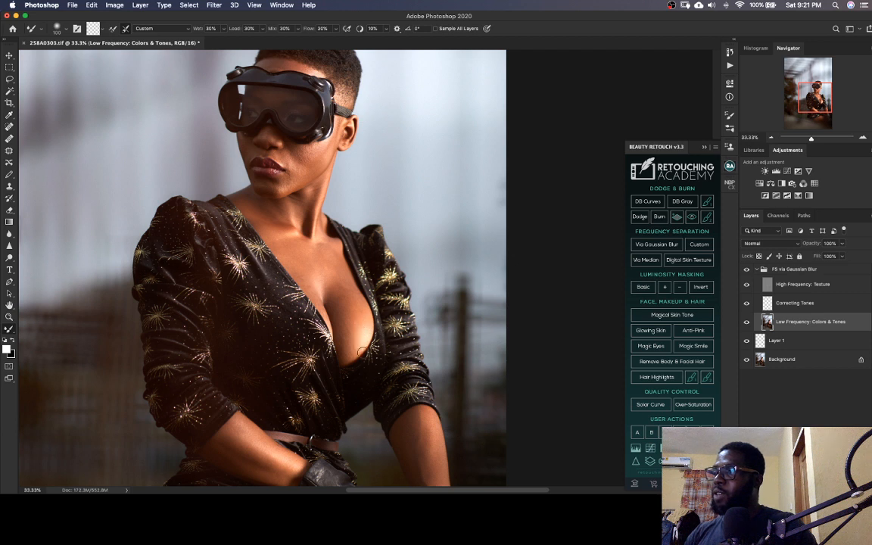
key("bracketleft")
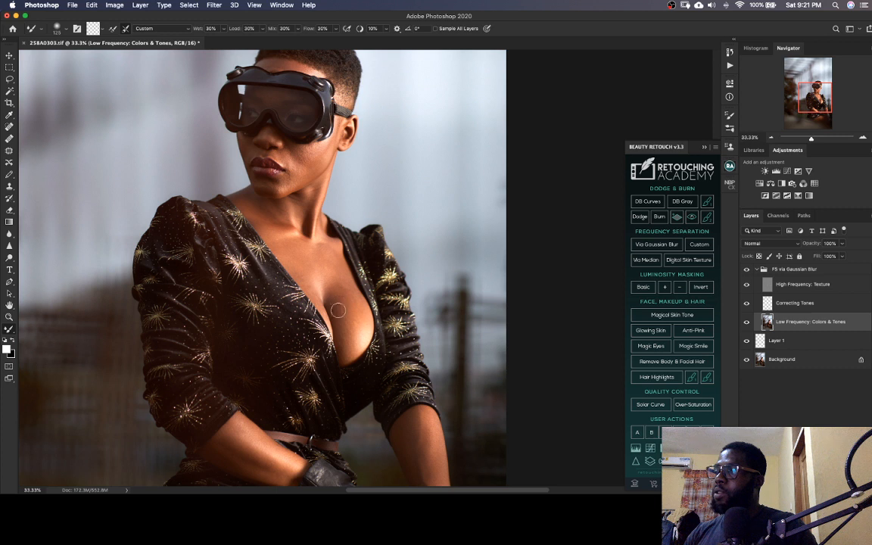
key("bracketleft")
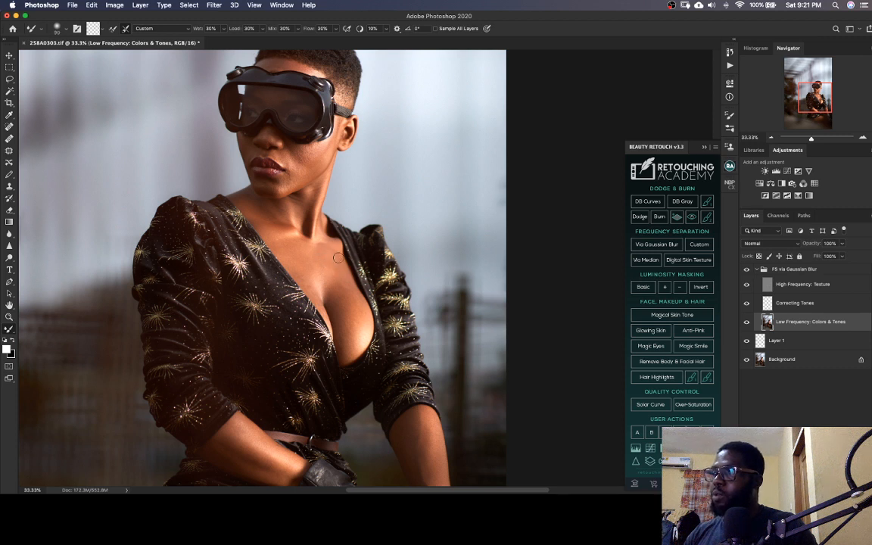
key("bracketright")
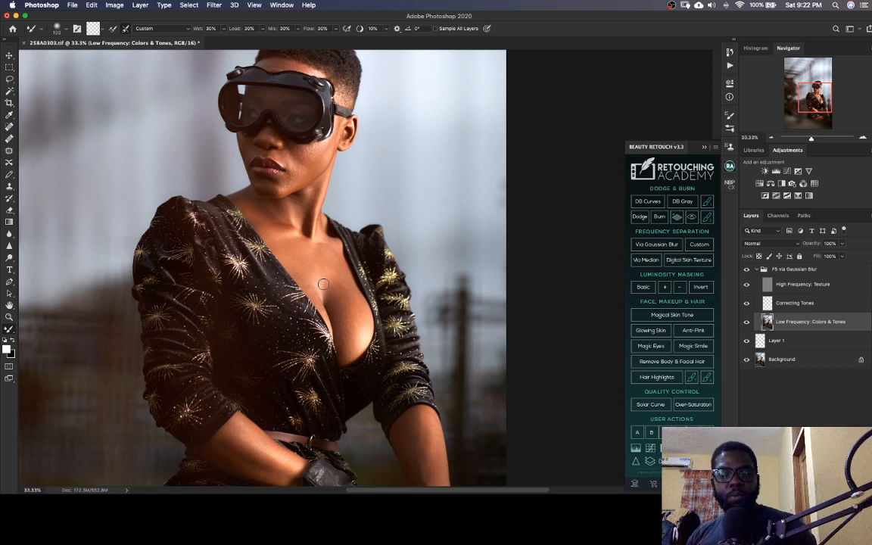
key("super+s")
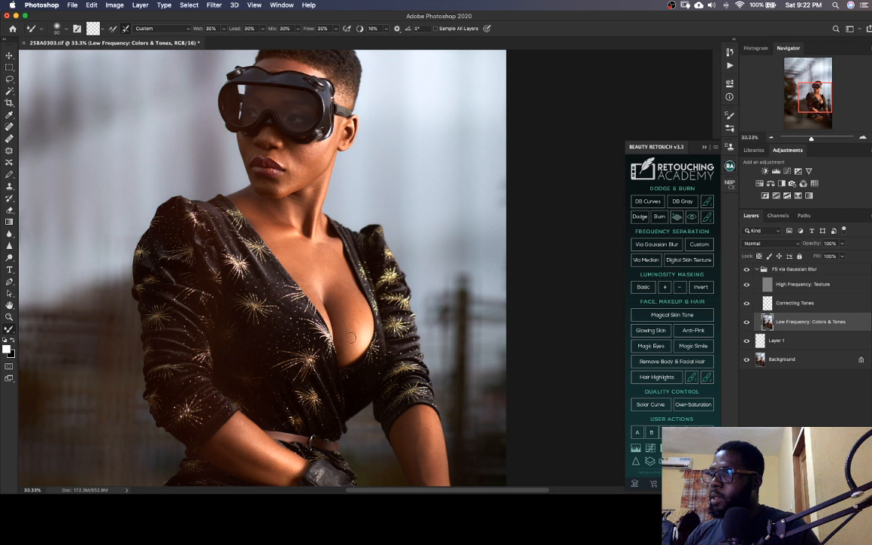
Refine the tone blending along the cleavage and lower chest with the Mixer Brush at about 100 to 125 pixels and save the TIFF
key("bracketright")
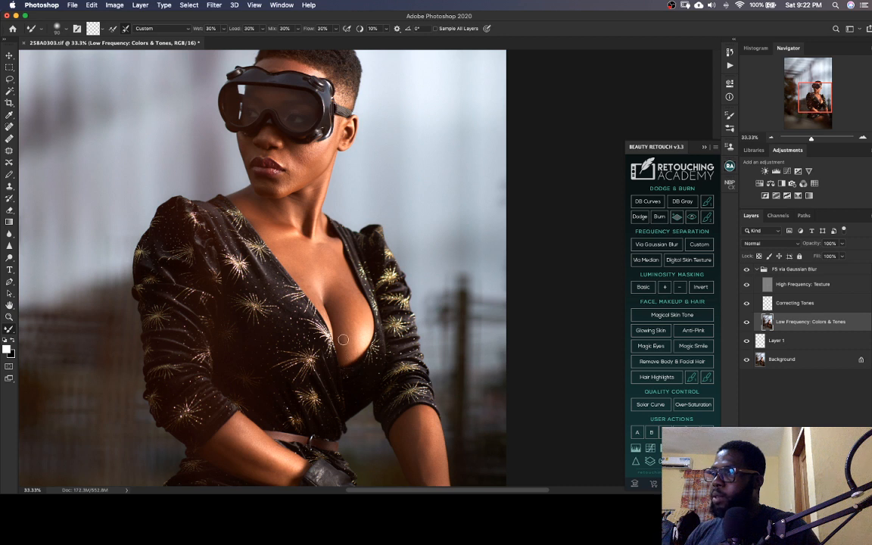
key("bracketright")
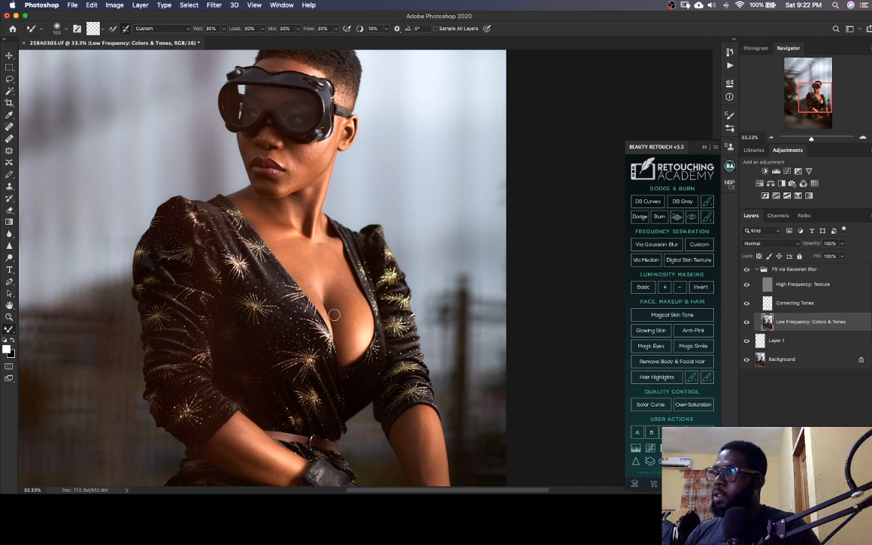
key("bracketright")
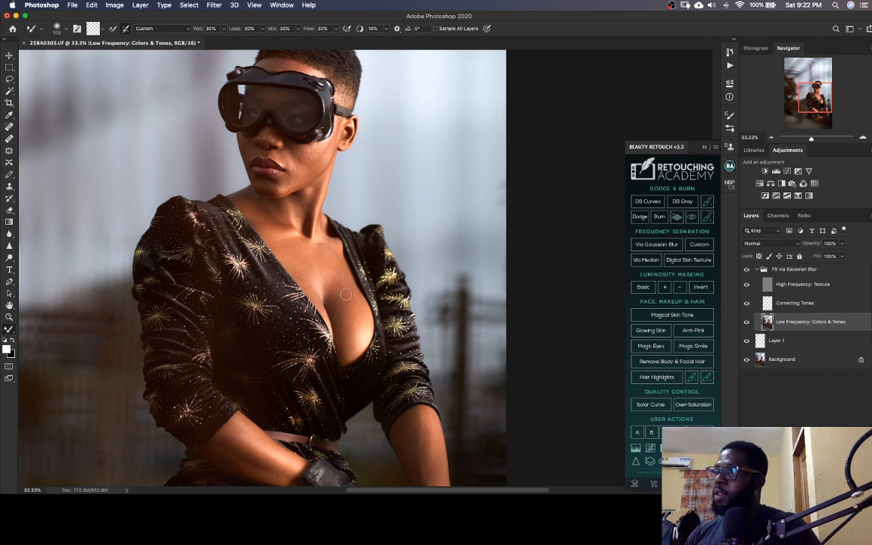
key("bracketright")
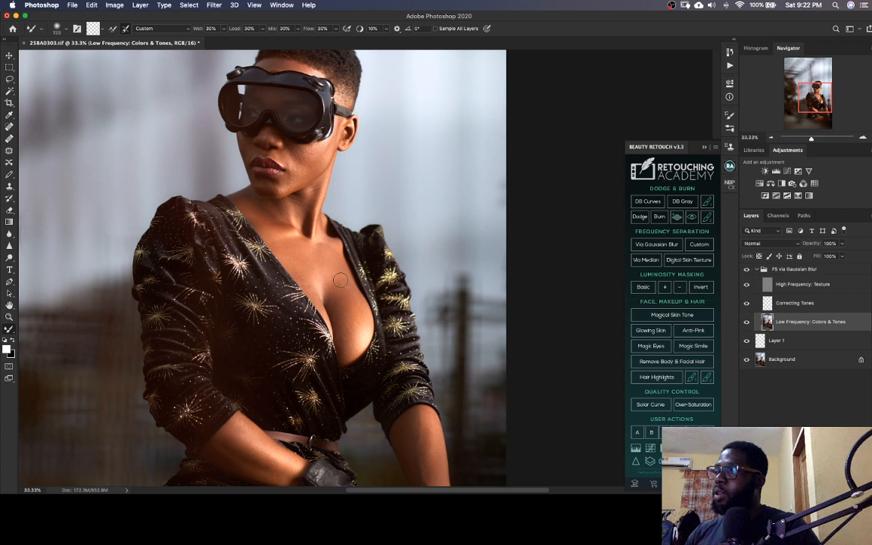
key("bracketleft")
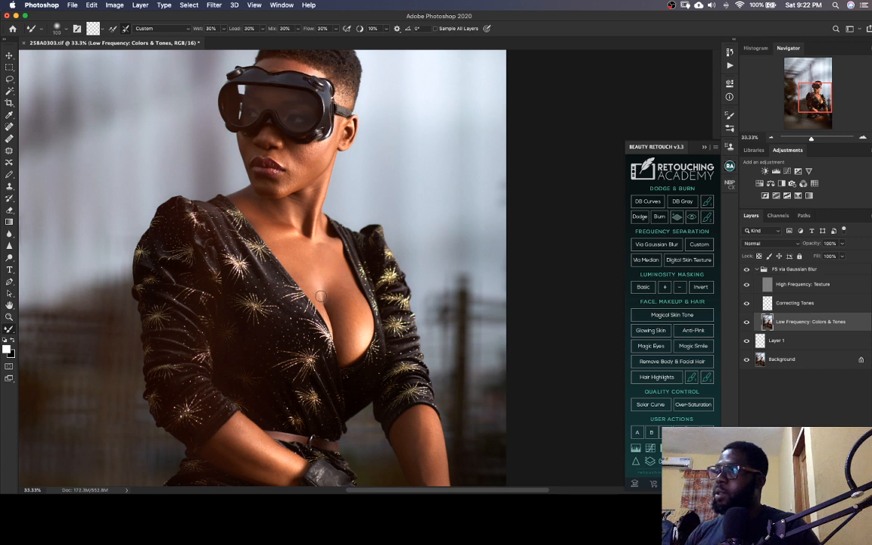
scroll(360, 333, "down", 3)
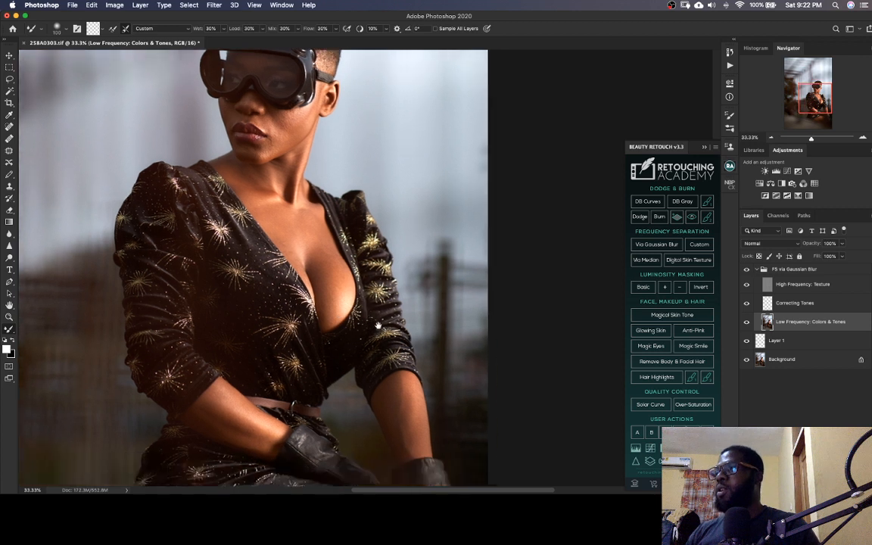
key("super+s")
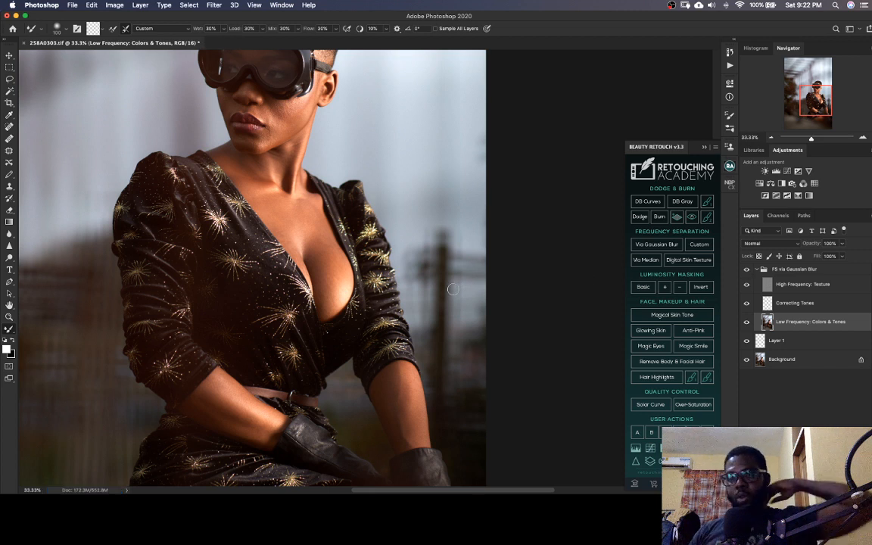
Smooth the tones on both forearms with the Mixer Brush, enlarging it to about 175 pixels
mouse_move(345, 360)
left_mouse_down()
mouse_move(386, 311)
mouse_move(383, 243)
mouse_move(372, 232)
left_mouse_up()
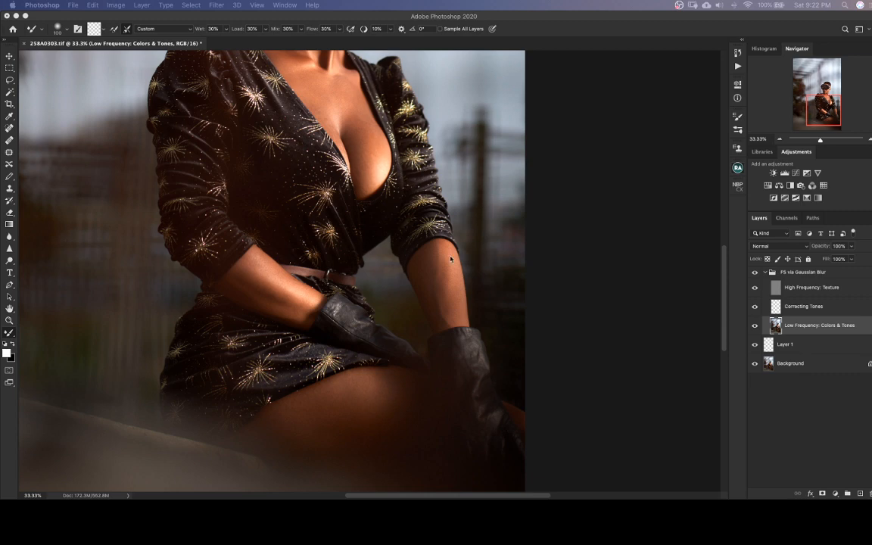
left_click_drag(355, 325, 369, 296)
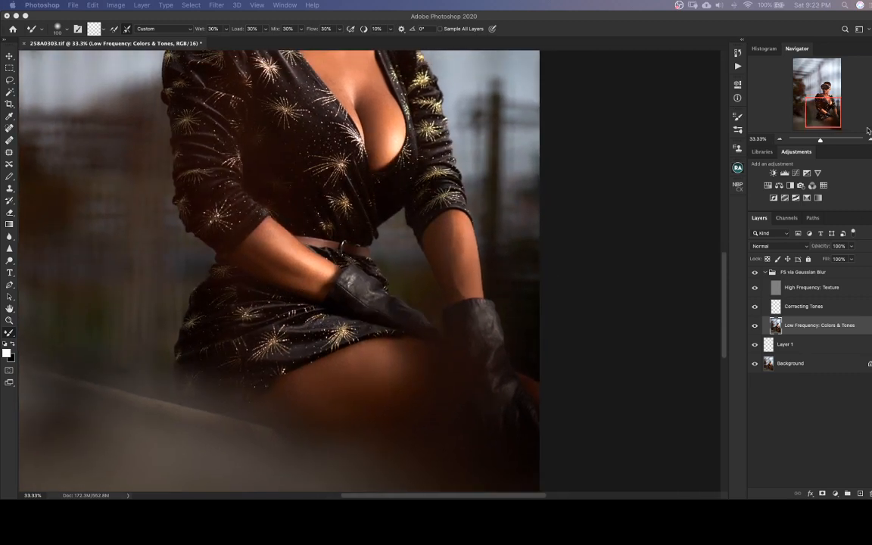
mouse_move(278, 274)
left_mouse_down()
mouse_move(432, 290)
mouse_move(233, 286)
left_mouse_up()
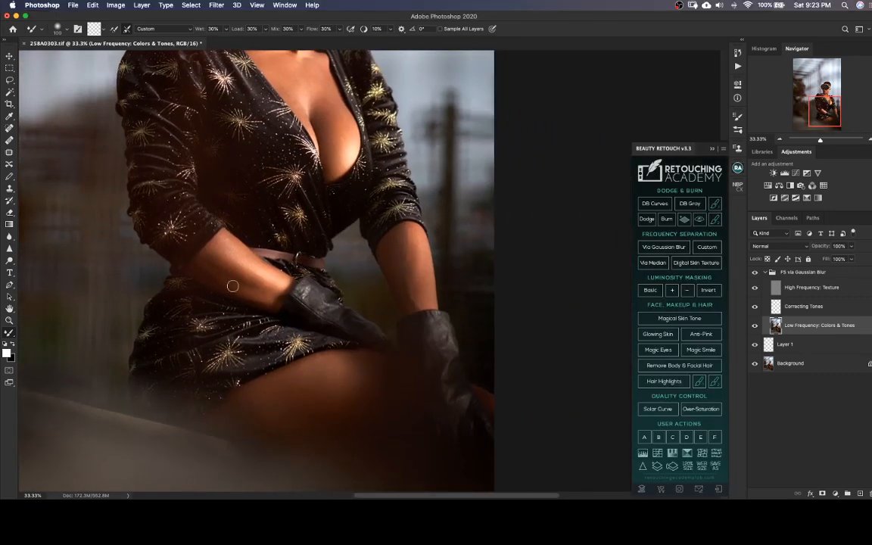
key("]")
key("]")
key("bracketright")
left_click_drag(426, 279, 303, 242)
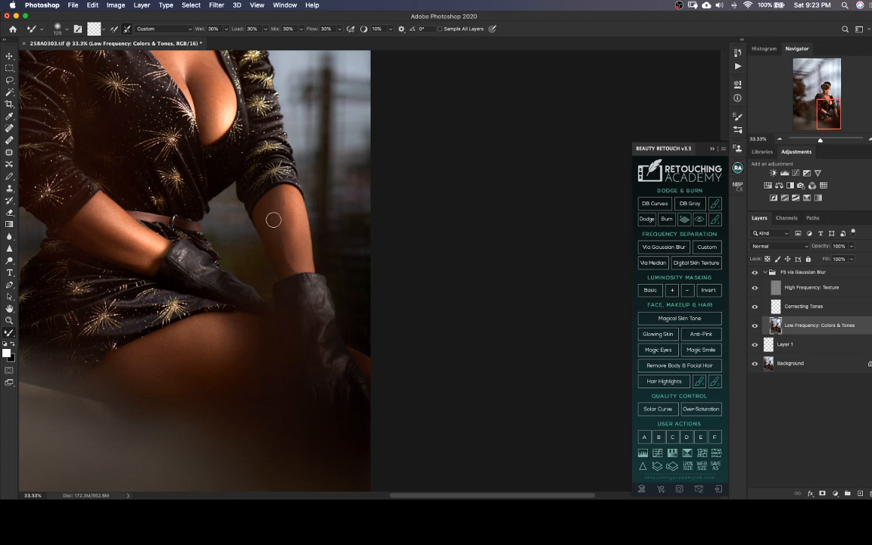
Blend the tones on the thigh with the Mixer Brush at 200 pixels and save the TIFF
scroll(274, 220, "down", 3)
scroll(273, 220, "left", 2)
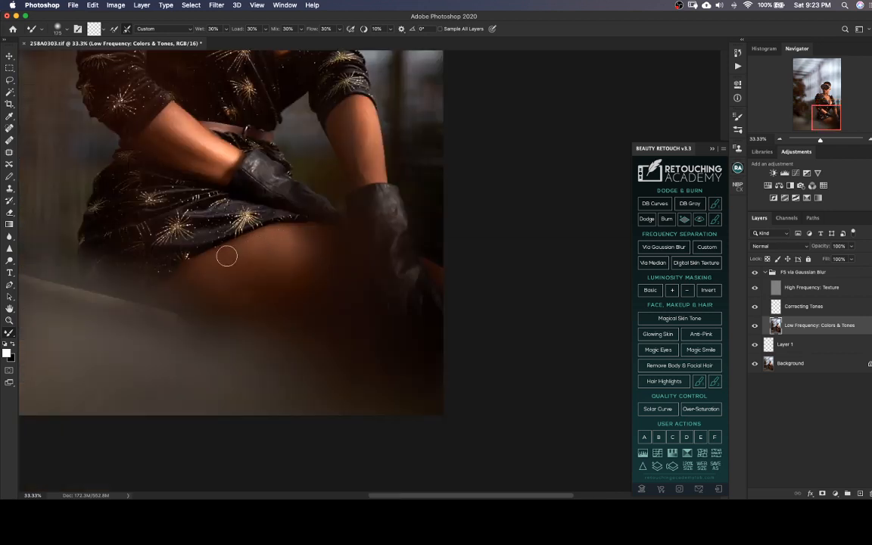
key("bracketright")
left_click_drag(241, 307, 332, 322)
scroll(332, 322, "up", 10)
scroll(332, 322, "left", 3)
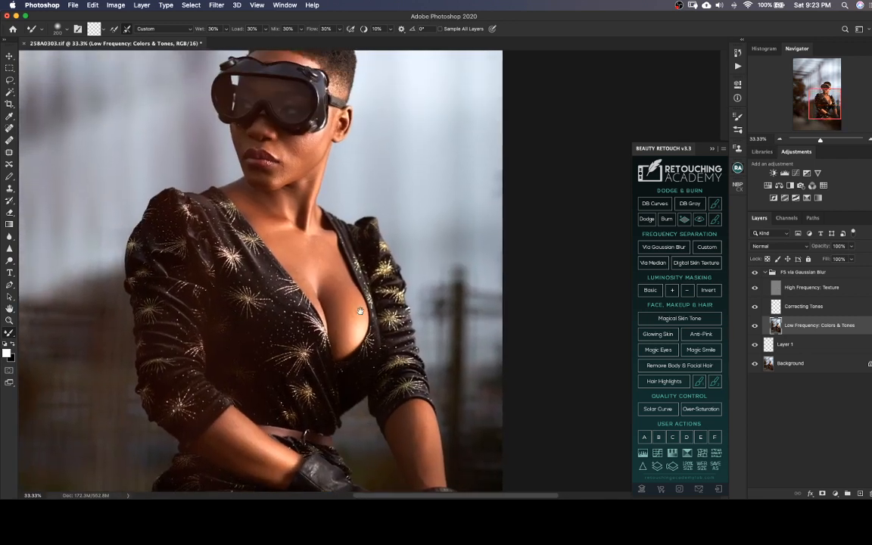
key("super+s")
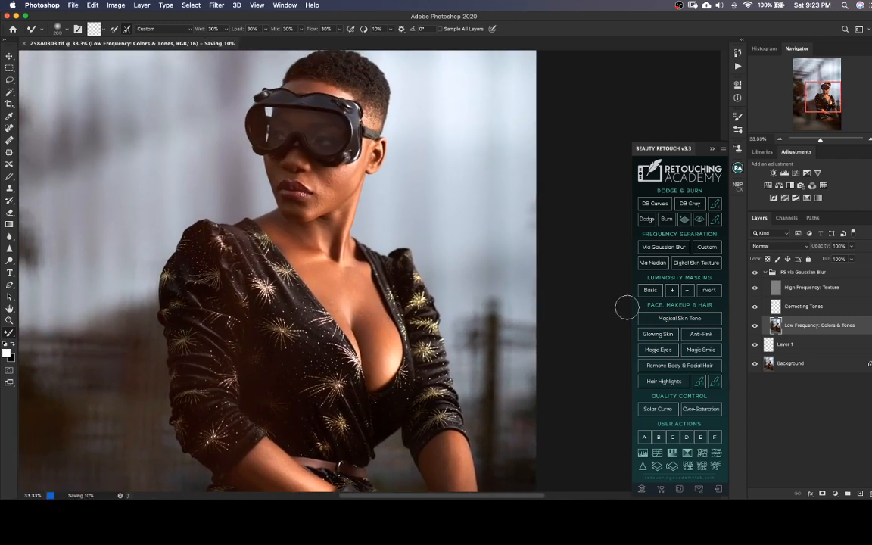
Activate the High Frequency: Texture layer and switch to the Clone Stamp for the face at 100% zoom
left_click(776, 287)
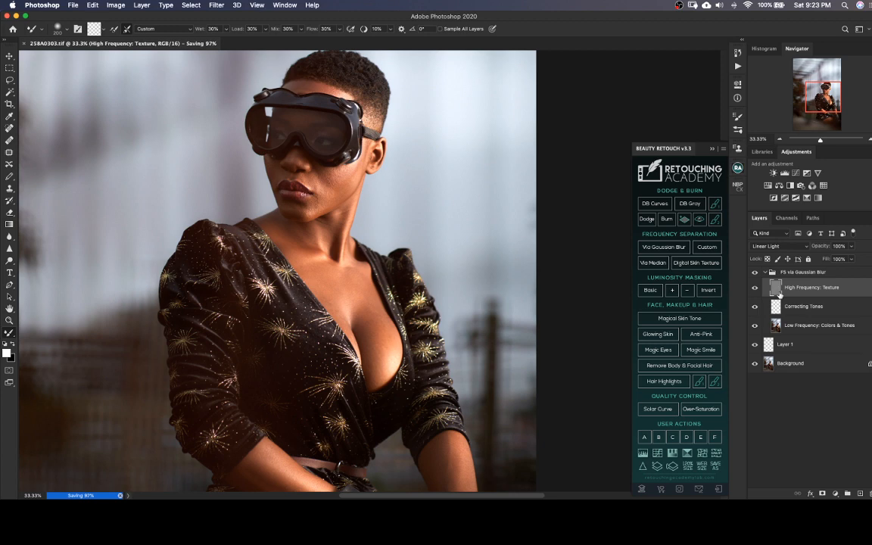
key("super+1")
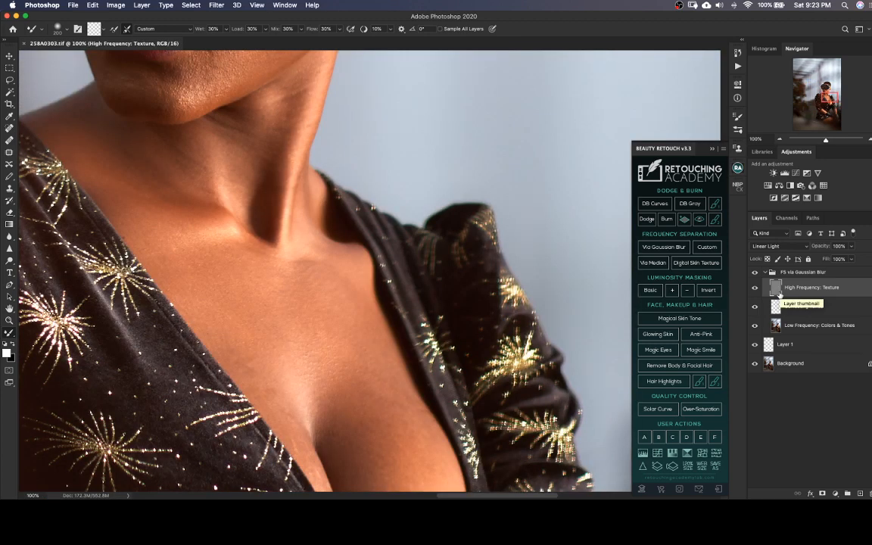
scroll(396, 303, "up", 10)
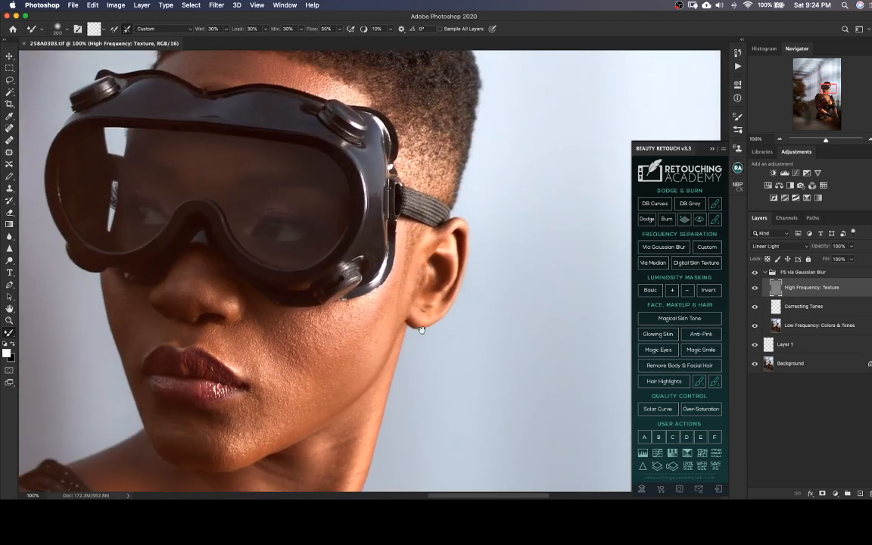
left_click_drag(422, 330, 433, 313)
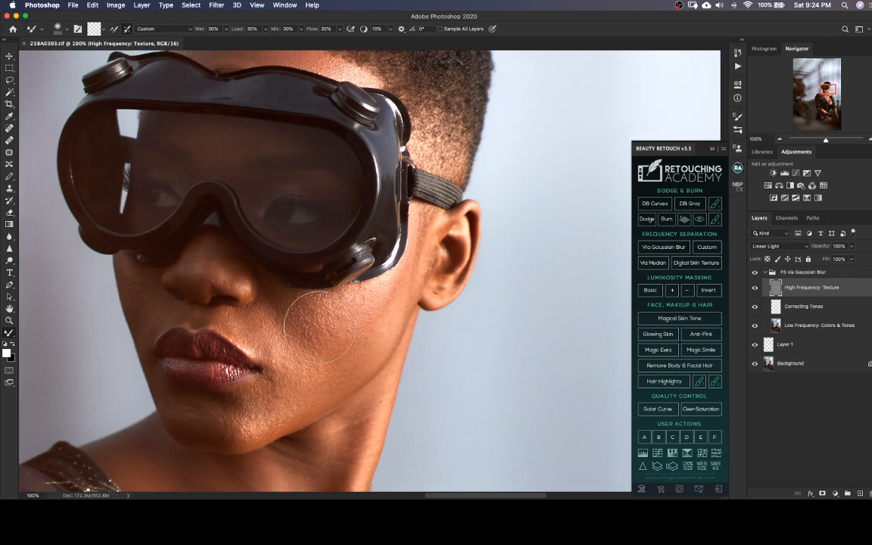
mouse_move(359, 315)
left_mouse_down()
mouse_move(371, 366)
mouse_move(370, 311)
mouse_move(383, 331)
left_mouse_up()
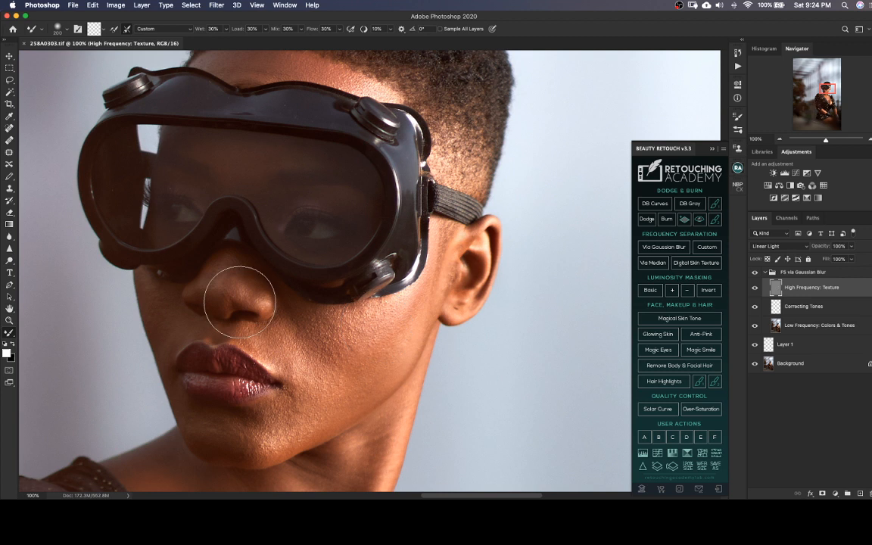
key("s")
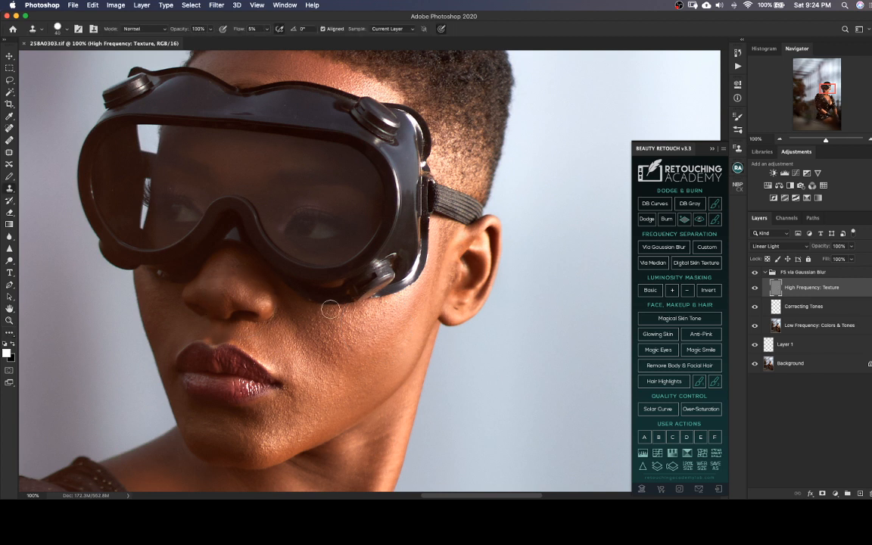
Even out the rough skin texture on the upper cheek below the goggles with the Clone Stamp at 35 pixels
scroll(340, 322, "down", 4)
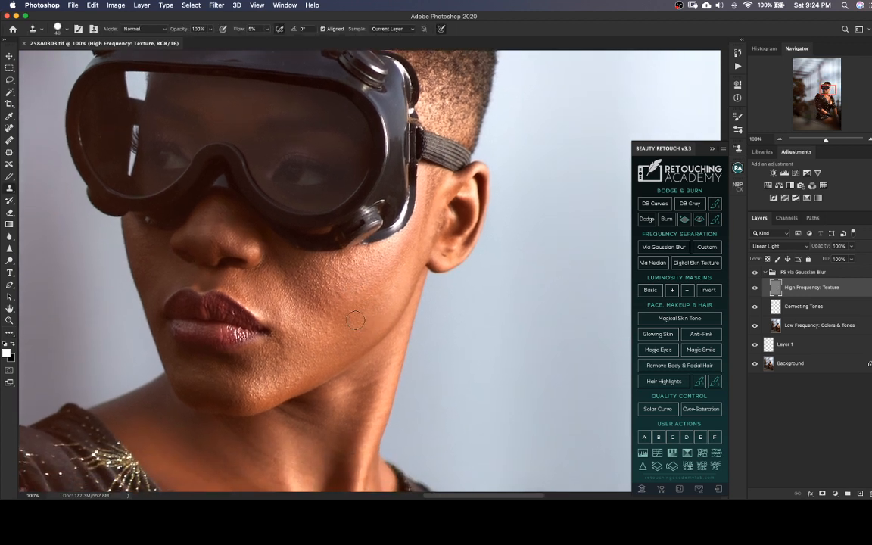
key("bracketleft")
left_click(362, 308, "alt")
mouse_move(350, 270)
left_mouse_down()
mouse_move(366, 259)
mouse_move(349, 259)
left_mouse_up()
left_click(371, 280, "alt")
left_click(368, 305, "alt")
mouse_move(380, 283)
left_mouse_down()
mouse_move(373, 301)
mouse_move(399, 260)
mouse_move(384, 281)
left_mouse_up()
left_click_drag(356, 325, 349, 336)
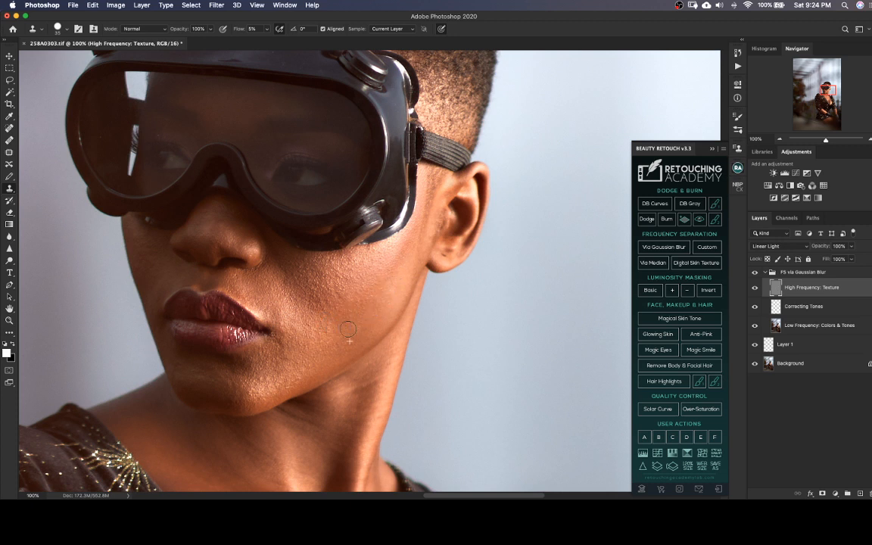
left_click(384, 275, "alt")
mouse_move(378, 260)
left_mouse_down()
mouse_move(377, 250)
mouse_move(343, 272)
mouse_move(358, 272)
mouse_move(340, 294)
mouse_move(331, 286)
mouse_move(354, 286)
mouse_move(331, 262)
mouse_move(309, 264)
mouse_move(294, 278)
mouse_move(326, 316)
mouse_move(318, 315)
mouse_move(295, 289)
mouse_move(300, 263)
mouse_move(318, 273)
mouse_move(302, 242)
left_mouse_up()
left_click(368, 280, "alt")
Clone clean texture over the inner cheek beside the nose and mouth, undoing one stroke and repainting it
mouse_move(335, 269)
left_mouse_down()
mouse_move(376, 273)
mouse_move(335, 280)
mouse_move(312, 259)
mouse_move(322, 268)
mouse_move(298, 265)
mouse_move(318, 279)
mouse_move(294, 270)
mouse_move(319, 296)
mouse_move(318, 279)
mouse_move(316, 295)
mouse_move(310, 284)
mouse_move(304, 290)
mouse_move(321, 275)
mouse_move(315, 267)
mouse_move(310, 311)
left_mouse_up()
left_click(336, 280, "alt")
mouse_move(324, 318)
left_mouse_down()
mouse_move(306, 349)
mouse_move(301, 307)
mouse_move(321, 323)
mouse_move(287, 289)
mouse_move(294, 309)
mouse_move(287, 283)
mouse_move(294, 294)
mouse_move(305, 280)
mouse_move(295, 262)
mouse_move(281, 276)
mouse_move(292, 301)
mouse_move(304, 304)
mouse_move(278, 271)
mouse_move(285, 323)
left_mouse_up()
mouse_move(297, 316)
left_mouse_down()
mouse_move(293, 309)
mouse_move(324, 324)
mouse_move(277, 325)
mouse_move(314, 326)
mouse_move(271, 343)
left_mouse_up()
left_click(302, 309, "alt")
key("super+z")
left_click_drag(283, 329, 291, 316)
Clean up the skin texture around the mouth corner, chin and jawline with the Clone Stamp at 35 pixels
left_click(305, 353, "alt")
mouse_move(263, 366)
left_mouse_down()
mouse_move(280, 393)
mouse_move(293, 383)
mouse_move(276, 398)
mouse_move(255, 387)
mouse_move(235, 409)
left_mouse_up()
left_click(305, 354, "alt")
left_click(283, 362, "alt")
left_click_drag(332, 332, 321, 375)
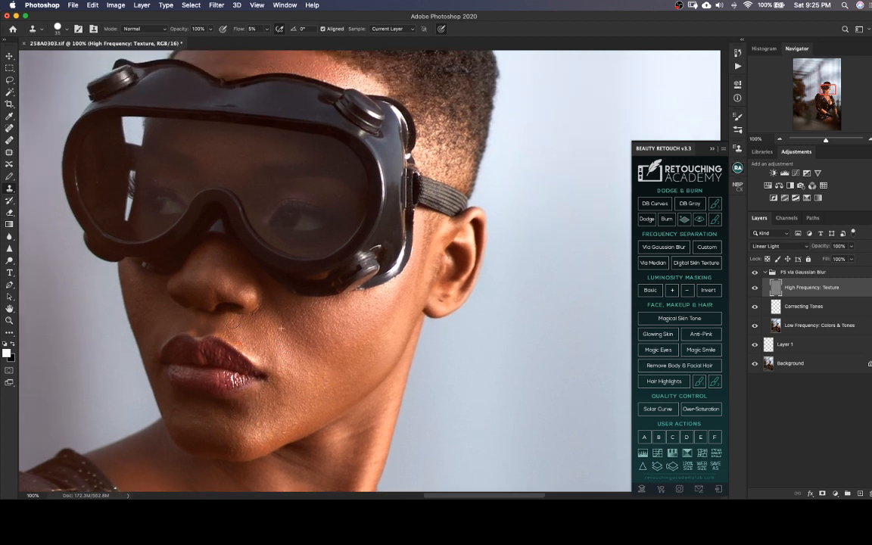
left_click_drag(272, 353, 302, 375)
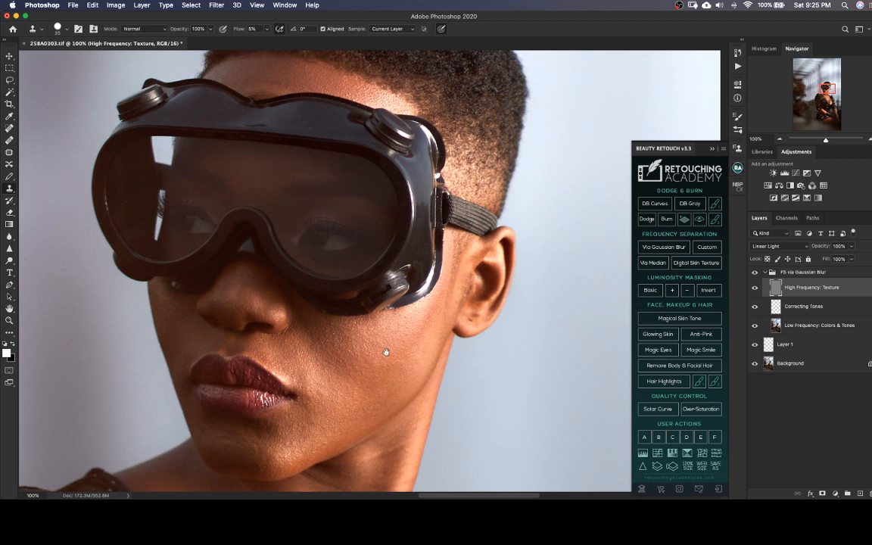
scroll(376, 341, "down", 5)
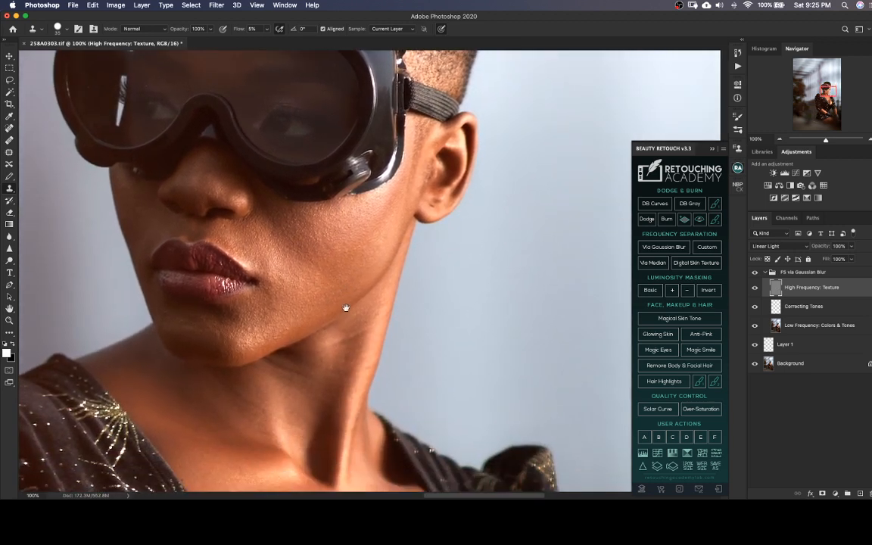
left_click(284, 310, "alt")
left_click_drag(286, 336, 273, 339)
Clone smoother texture along the chest skin beside the dress's neckline and save the TIFF
scroll(294, 410, "down", 10)
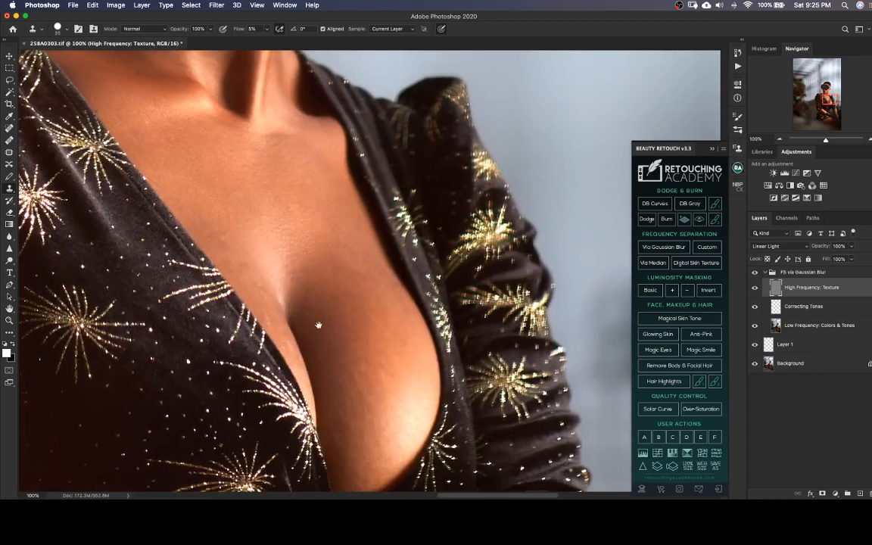
mouse_move(247, 264)
left_mouse_down()
mouse_move(238, 258)
mouse_move(267, 292)
mouse_move(270, 324)
mouse_move(263, 308)
left_mouse_up()
mouse_move(224, 243)
left_mouse_down()
mouse_move(218, 233)
mouse_move(235, 241)
mouse_move(203, 219)
mouse_move(223, 211)
mouse_move(217, 209)
left_mouse_up()
mouse_move(213, 195)
left_mouse_down()
mouse_move(217, 185)
mouse_move(209, 184)
left_mouse_up()
left_click_drag(169, 139, 166, 140)
key("super+s")
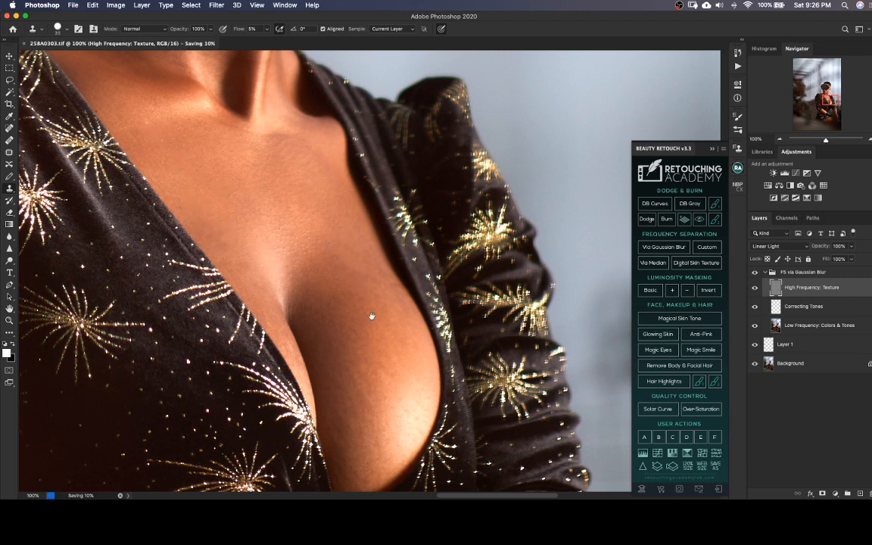
Even out the skin texture on the upper bust and across the mid chest with the Clone Stamp at 35 pixels
left_click_drag(335, 285, 281, 261)
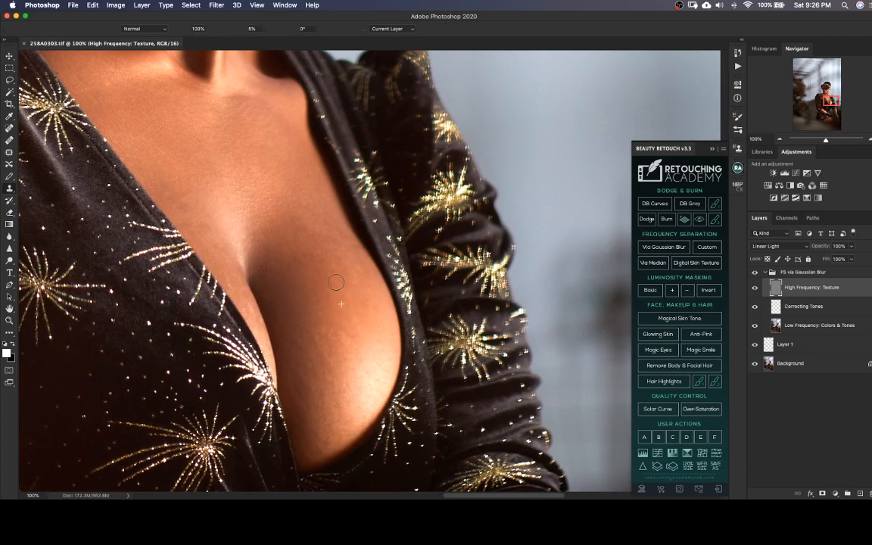
left_click(338, 292, "alt")
mouse_move(337, 229)
left_mouse_down()
mouse_move(332, 223)
mouse_move(352, 246)
left_mouse_up()
left_click(353, 254, "alt")
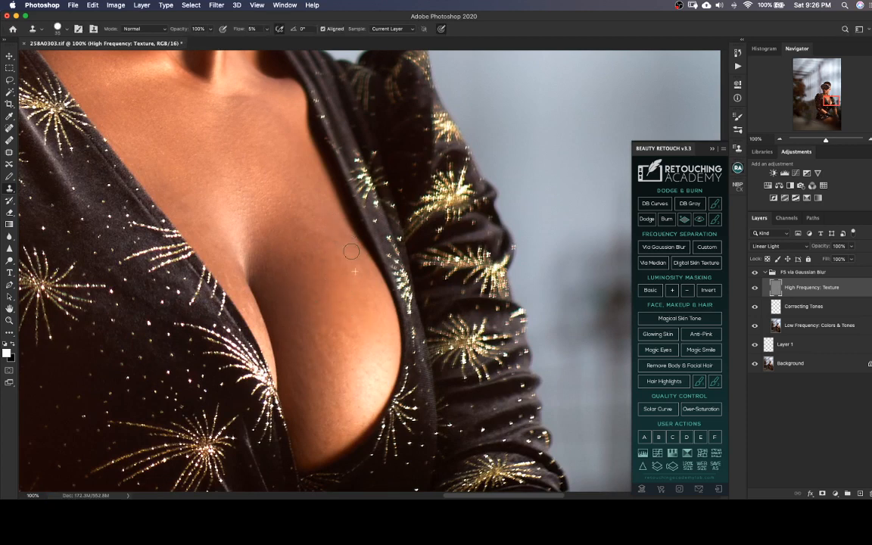
left_click(347, 267)
left_click(347, 268, "alt")
left_click_drag(358, 254, 368, 262)
mouse_move(324, 222)
left_mouse_down()
mouse_move(337, 237)
mouse_move(295, 198)
left_mouse_up()
left_click_drag(313, 233, 331, 246)
mouse_move(253, 195)
left_mouse_down()
mouse_move(263, 218)
mouse_move(270, 204)
mouse_move(238, 183)
mouse_move(240, 193)
mouse_move(251, 199)
mouse_move(249, 166)
mouse_move(229, 150)
mouse_move(233, 162)
mouse_move(198, 156)
mouse_move(182, 166)
mouse_move(173, 141)
left_mouse_up()
Clean up the texture on the lower bust with the Clone Stamp, reducing the brush to 20 pixels for the finer spots
scroll(341, 347, "down", 3)
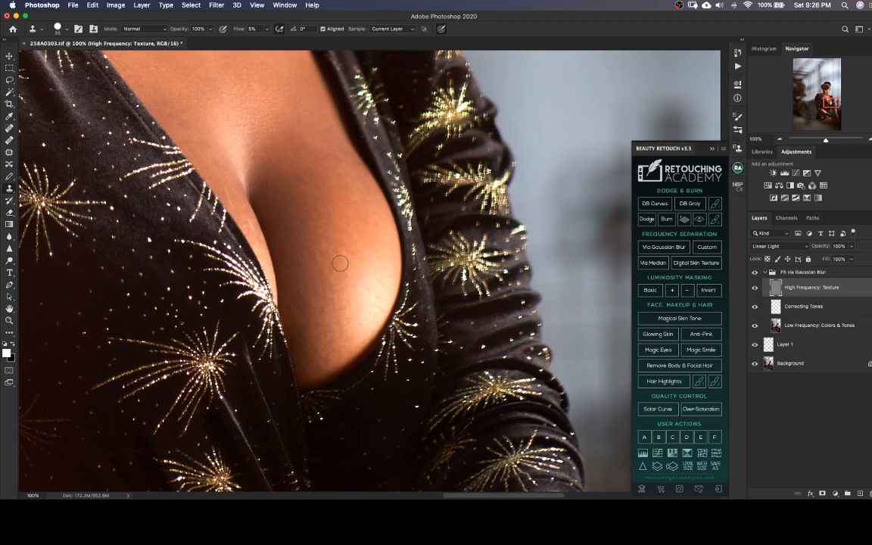
mouse_move(340, 263)
left_mouse_down()
mouse_move(311, 252)
mouse_move(332, 275)
mouse_move(324, 253)
mouse_move(334, 292)
left_mouse_up()
key("bracketleft")
key("bracketleft")
key("bracketleft")
scroll(333, 259, "down", 3)
scroll(333, 260, "right", 3)
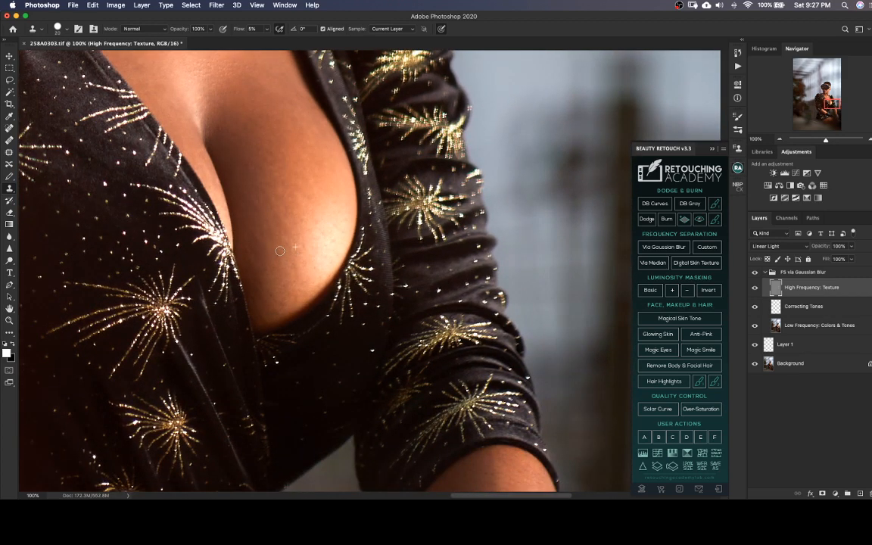
left_click(258, 245, "alt")
mouse_move(258, 230)
left_mouse_down()
mouse_move(275, 268)
mouse_move(289, 262)
mouse_move(265, 300)
mouse_move(256, 287)
mouse_move(260, 310)
left_mouse_up()
mouse_move(256, 292)
left_mouse_down()
mouse_move(266, 344)
mouse_move(271, 298)
left_mouse_up()
mouse_move(286, 242)
left_mouse_down()
mouse_move(314, 292)
mouse_move(336, 288)
left_mouse_up()
Check the torso, forearms, thigh and face for remaining texture flaws at 50% zoom and save the TIFF
scroll(335, 288, "down", 2)
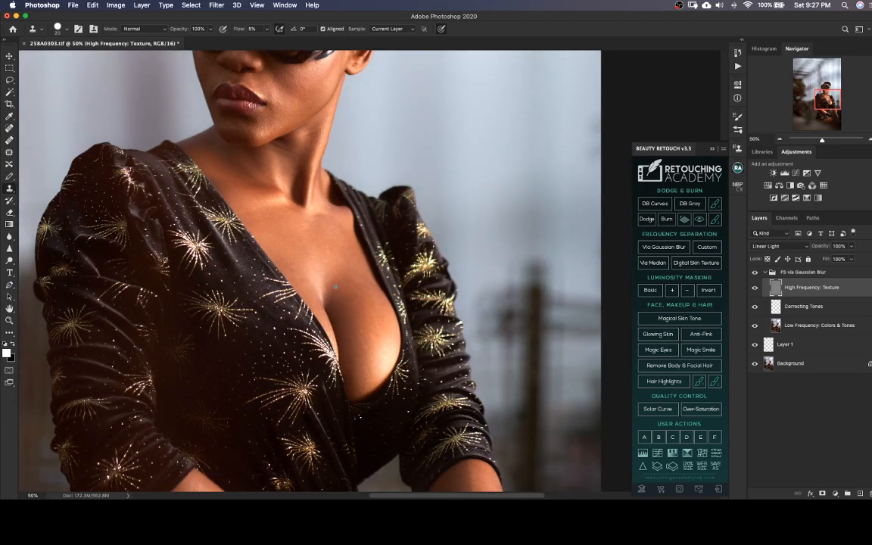
scroll(361, 368, "down", 5)
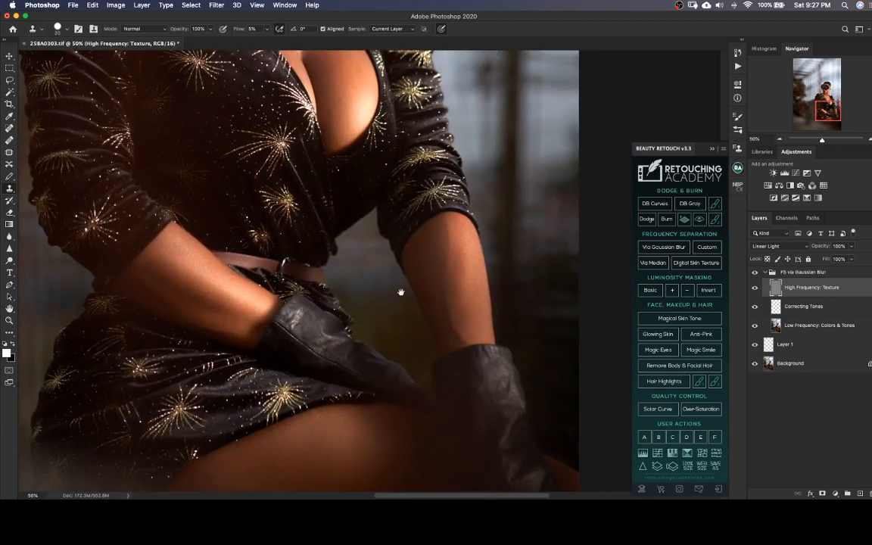
scroll(402, 292, "down", 5)
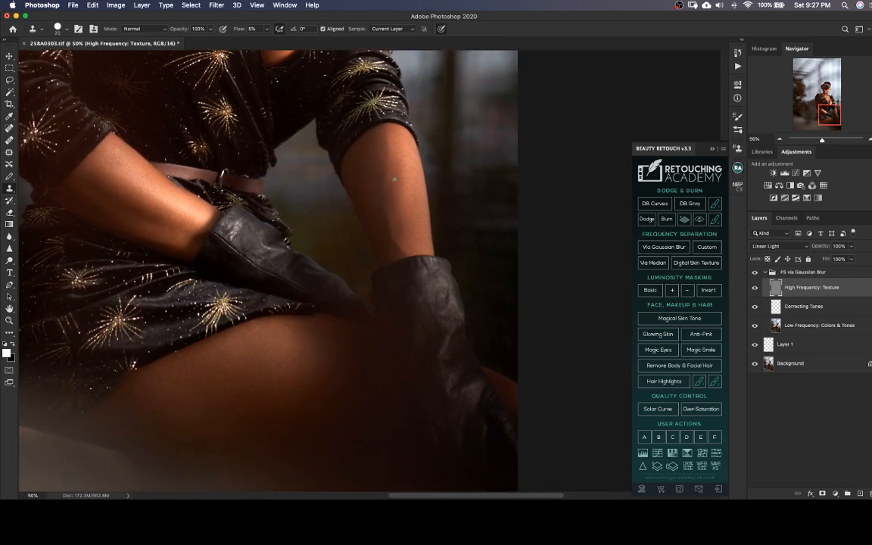
scroll(345, 289, "down", 2)
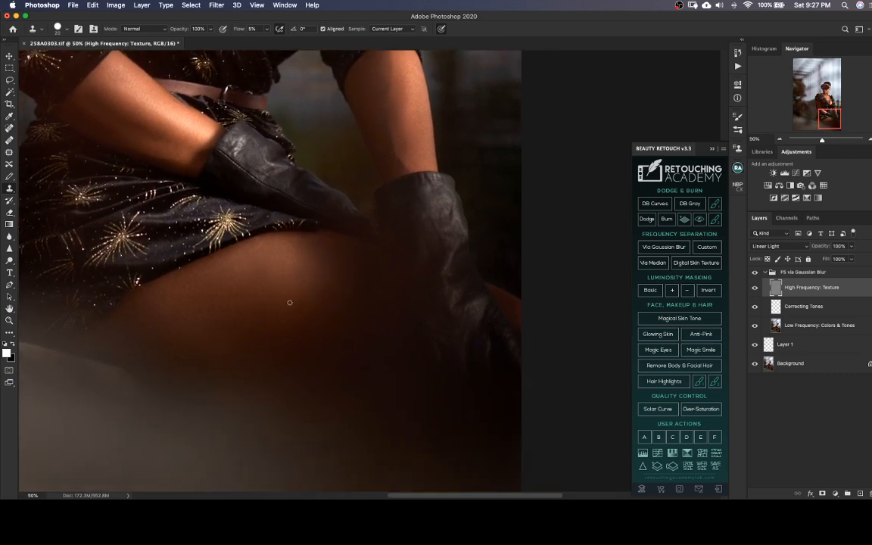
scroll(287, 301, "up", 6)
scroll(339, 356, "up", 6)
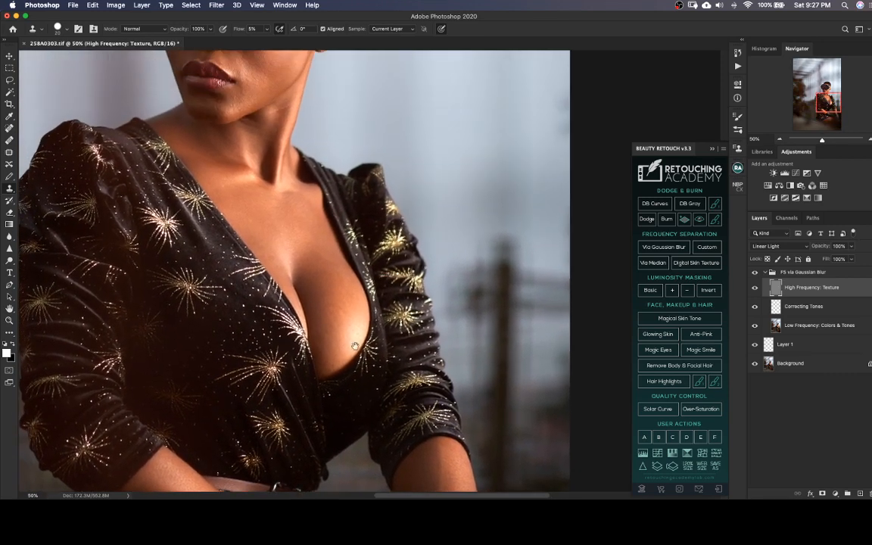
key("super+s")
scroll(379, 335, "up", 3)
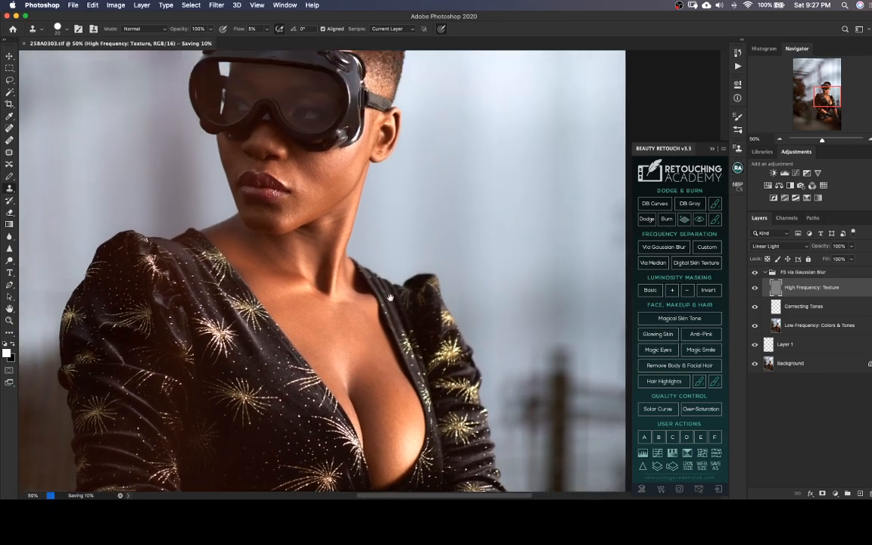
scroll(400, 333, "up", 1)
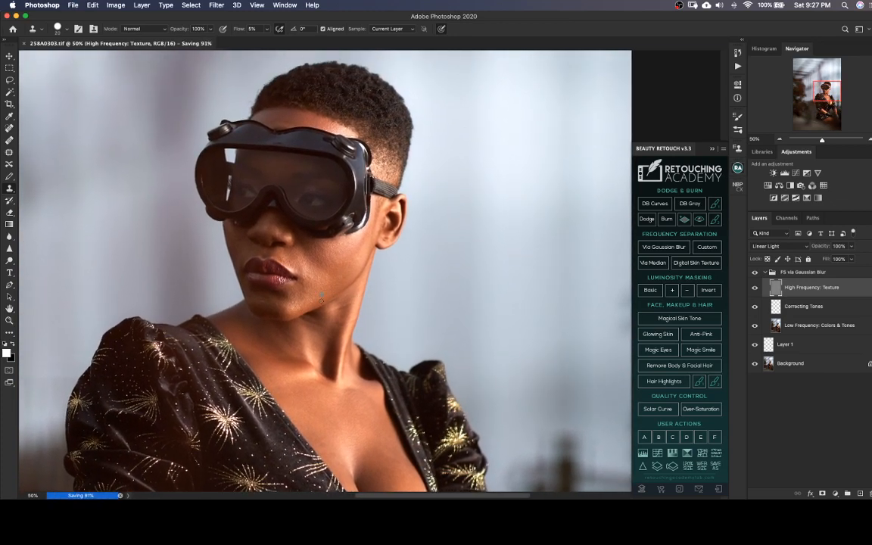
Clone clean skin texture over the chin's lower edge at 100% zoom with the small Clone Stamp brush
scroll(298, 303, "up", 2)
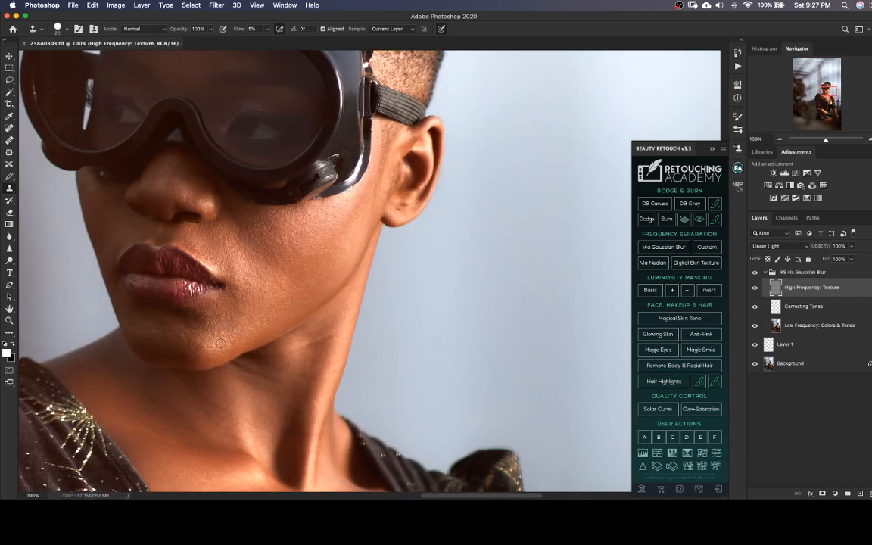
left_click_drag(221, 332, 218, 340)
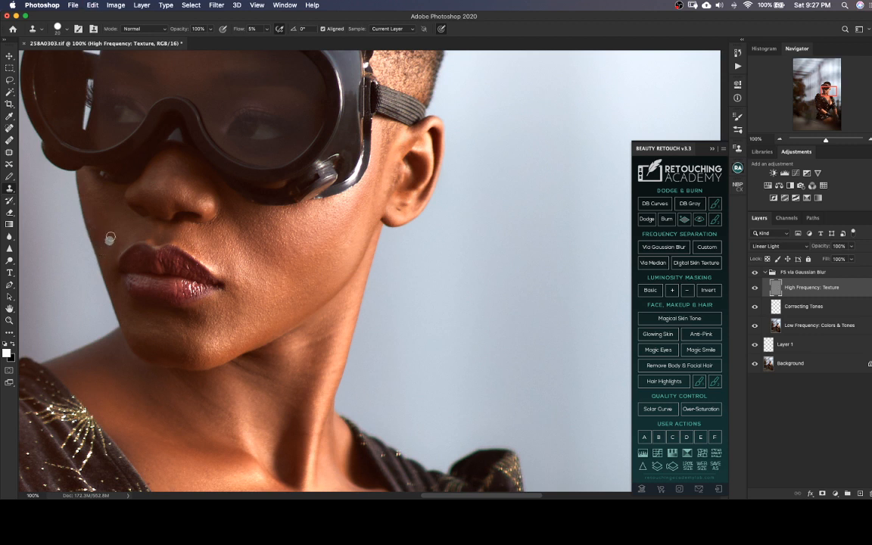
Try a Clone Stamp stroke along the shadowed cheek's edge, undo it, and save the TIFF
left_click_drag(84, 201, 91, 217)
key("super+z")
key("super+s")
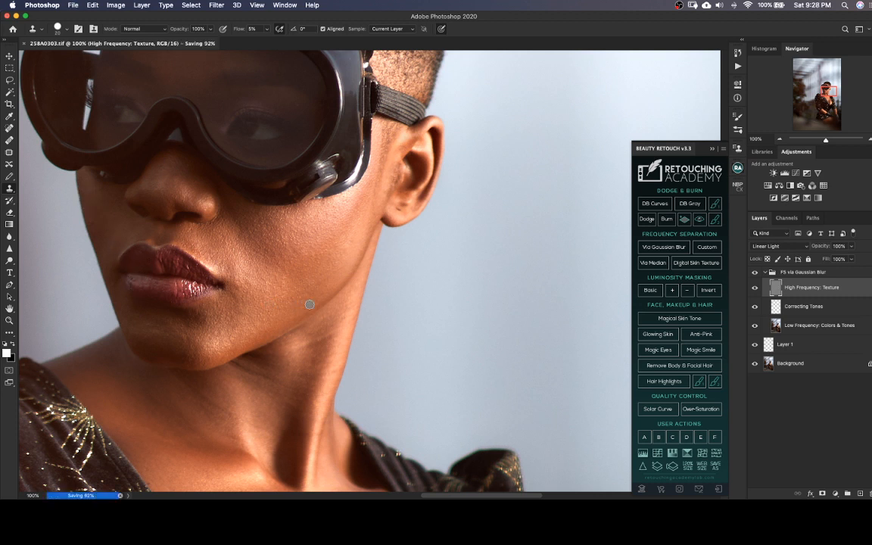
key("super+minus")
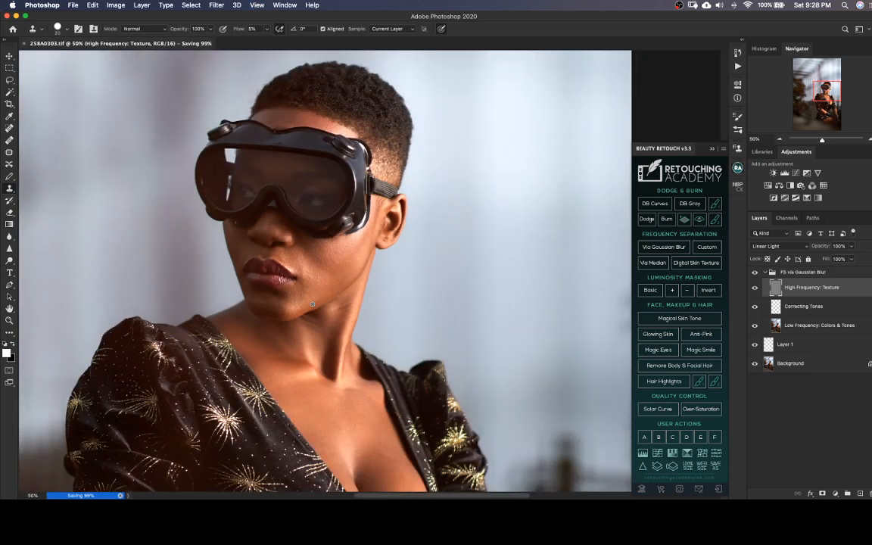
key("super+plus")
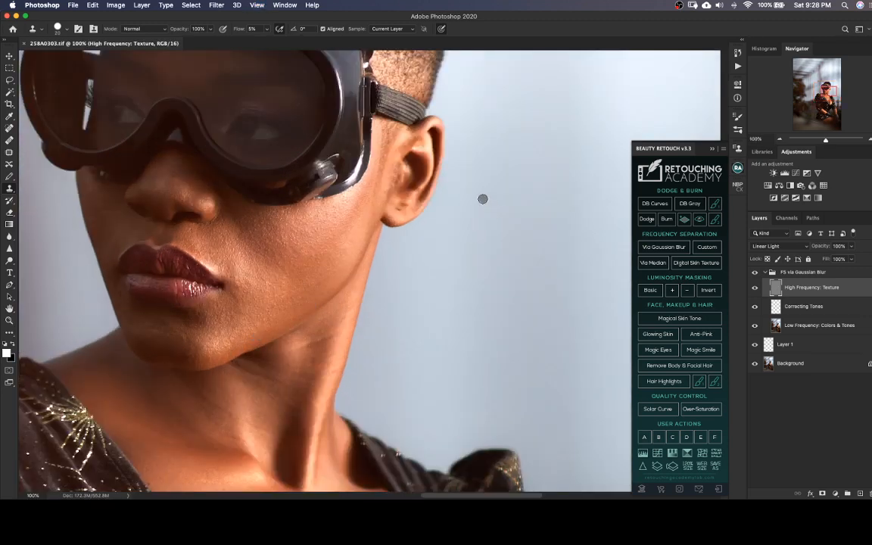
Clone clean texture over small flaws in the goggles' lens on the High Frequency: Texture layer and save the TIFF
mouse_move(342, 168)
left_mouse_down()
mouse_move(446, 300)
mouse_move(435, 277)
left_mouse_up()
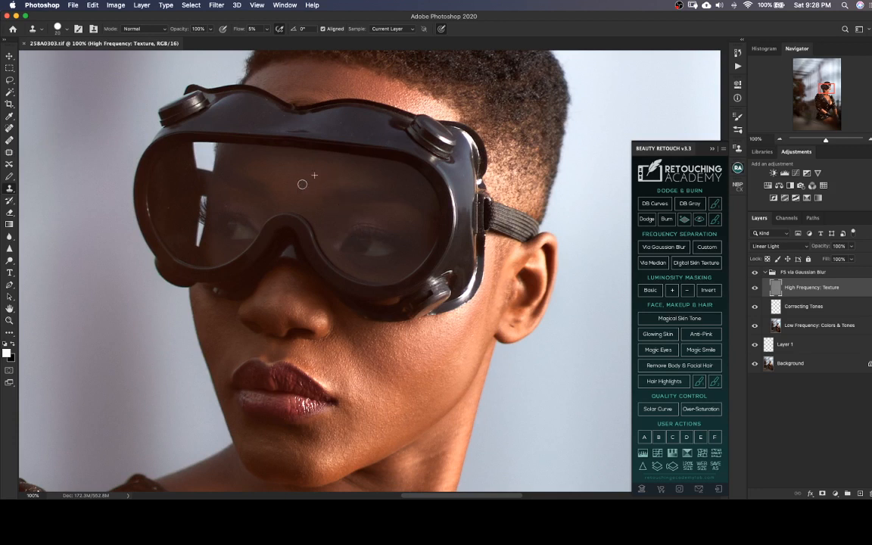
left_click_drag(302, 184, 304, 195)
left_click_drag(169, 212, 169, 212)
key("super+s")
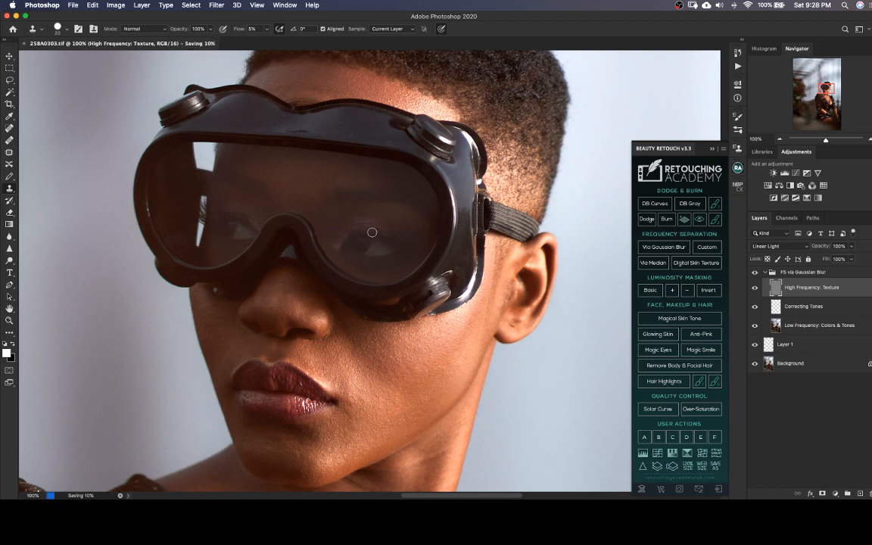
Blend the skin tones around the jaw and neck with the Mixer Brush on the Low Frequency: Colors & Tones layer and save
scroll(367, 263, "down", 4)
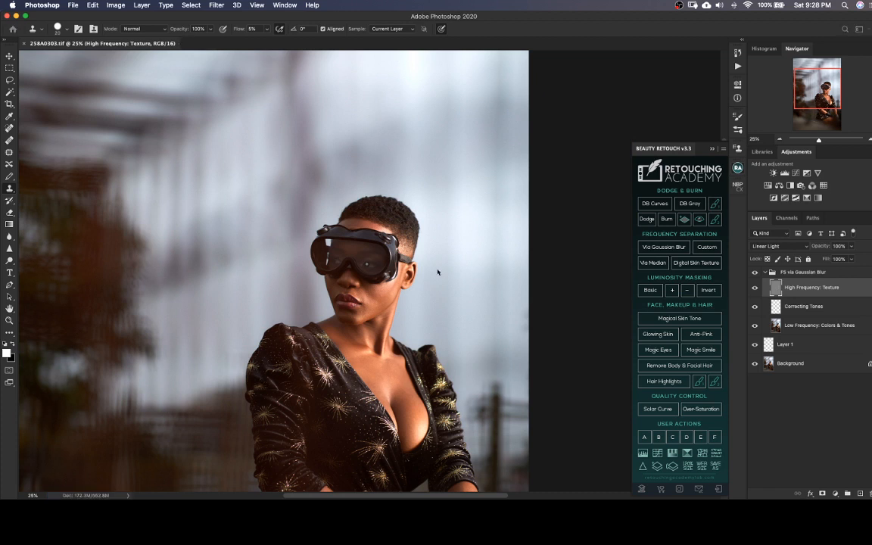
scroll(436, 271, "down", 5)
left_click_drag(453, 307, 474, 326)
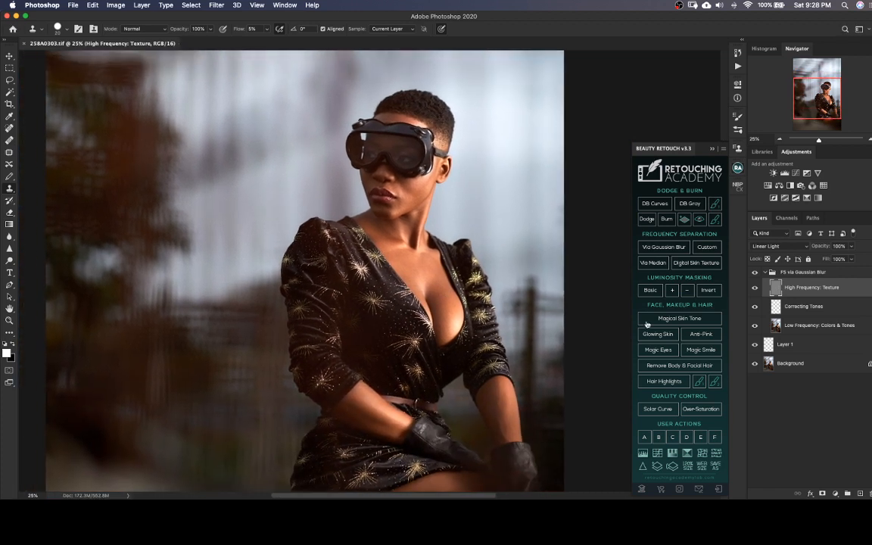
left_click(802, 327)
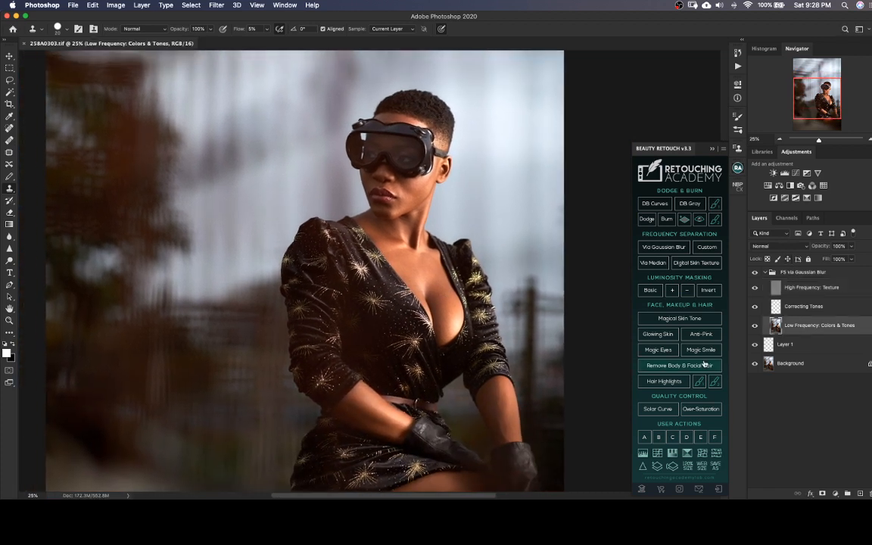
key("b")
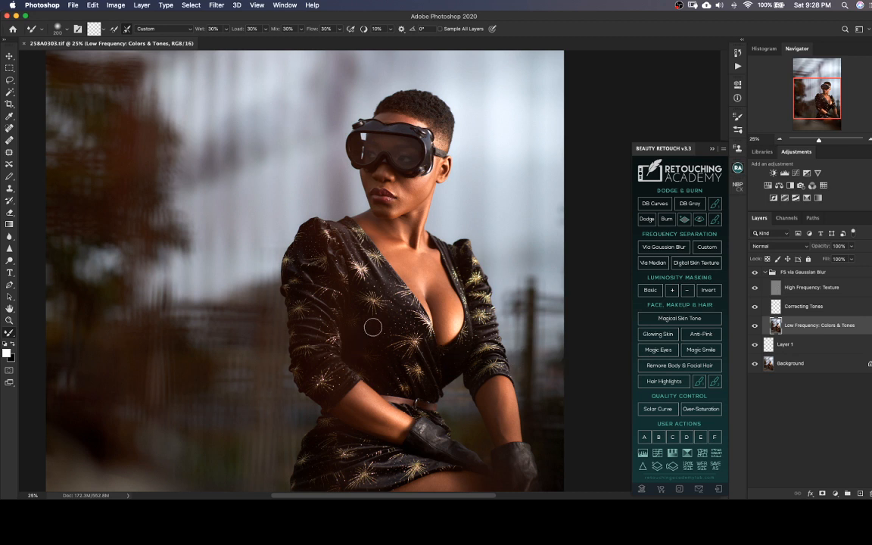
scroll(388, 355, "up", 2)
scroll(387, 356, "right", 2)
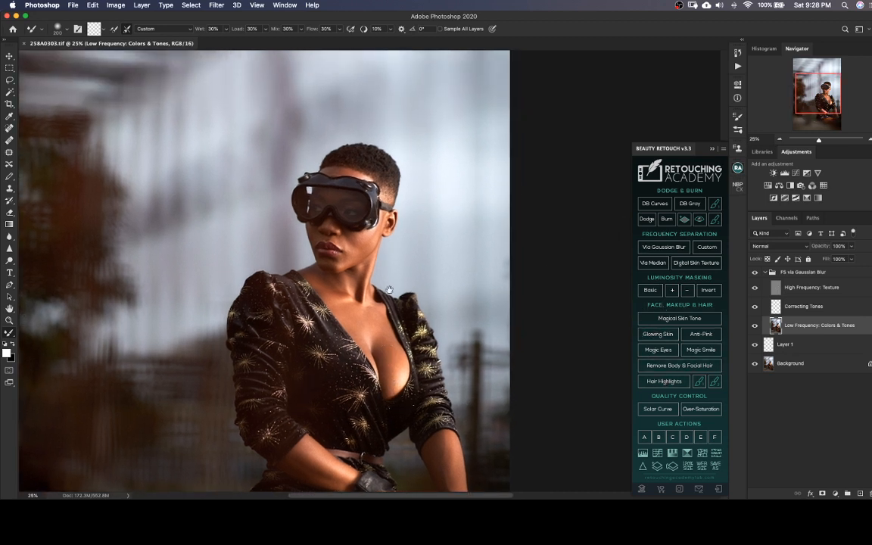
left_click_drag(390, 290, 386, 306)
key("super+plus")
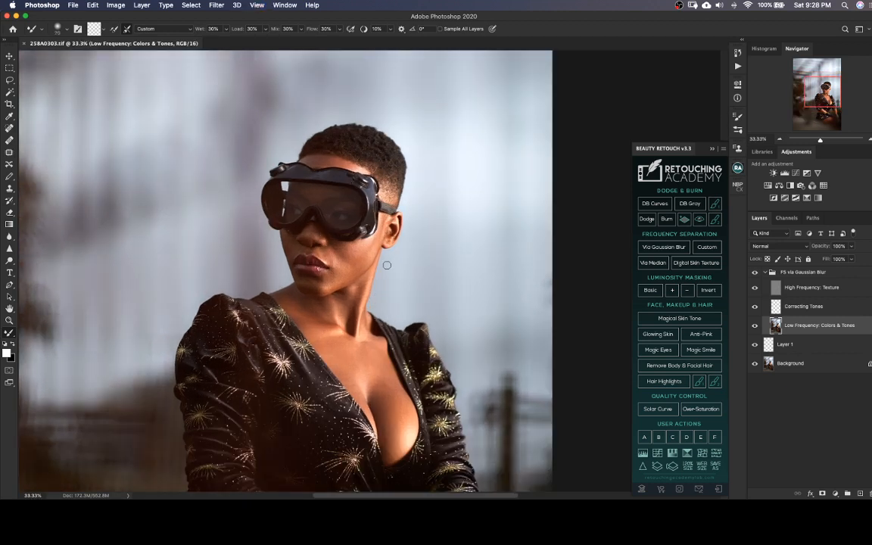
key("bracketright")
left_click_drag(381, 255, 375, 250)
key("bracketright")
key("super+s")
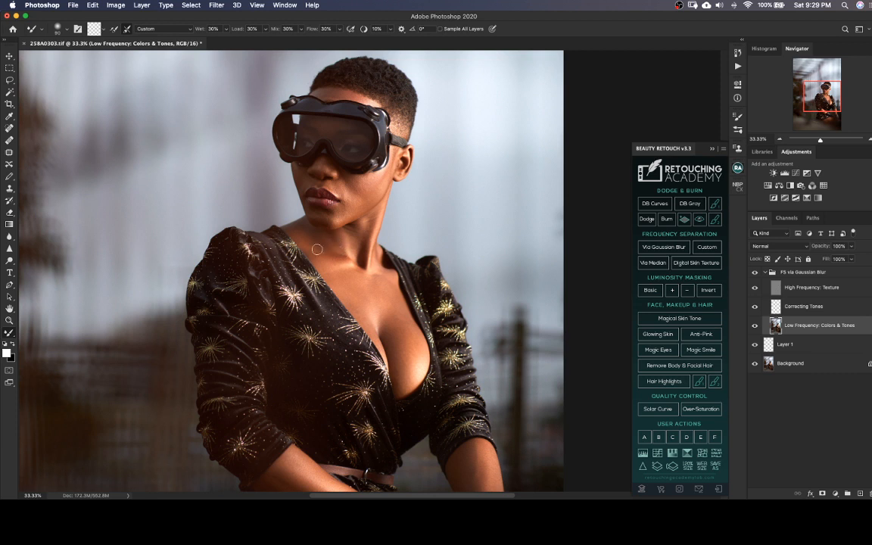
Smooth the tones where the neck meets the shoulder with the Mixer Brush at about 100 pixels and save
key("bracketright")
left_click_drag(318, 242, 314, 238)
key("bracketright")
key("bracketleft")
key("super+s")
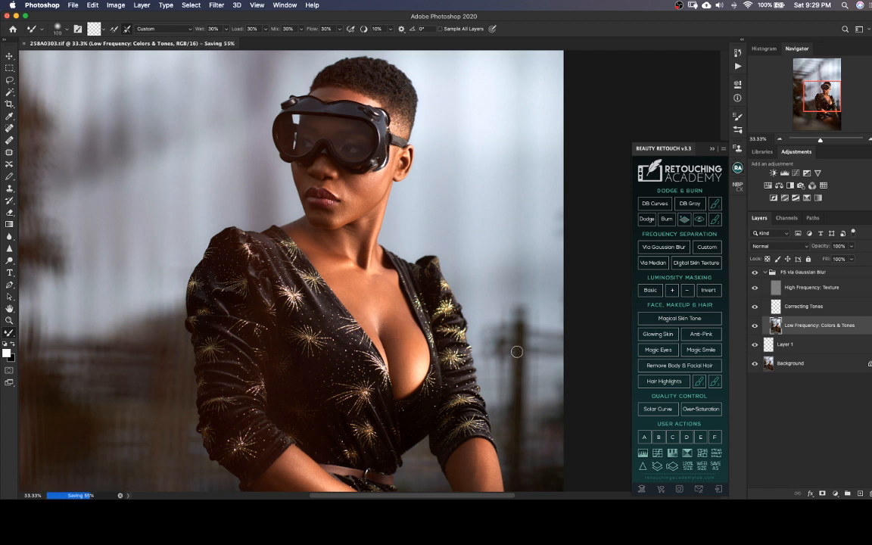
Add curves-based Dodge & Burn layers with a black-and-white visual aid above the FS group, activate the Brush on the Dodge Curve mask, and save
left_click(780, 277)
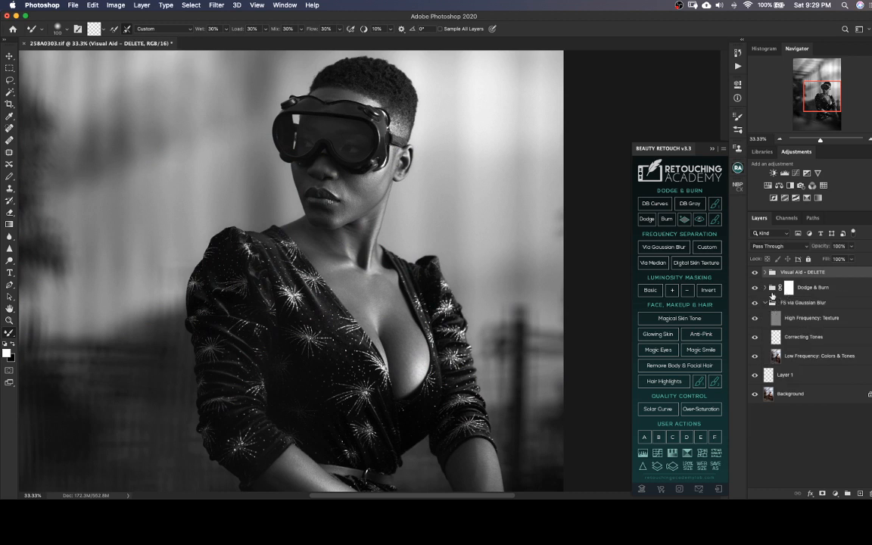
left_click(767, 289)
left_click(799, 306)
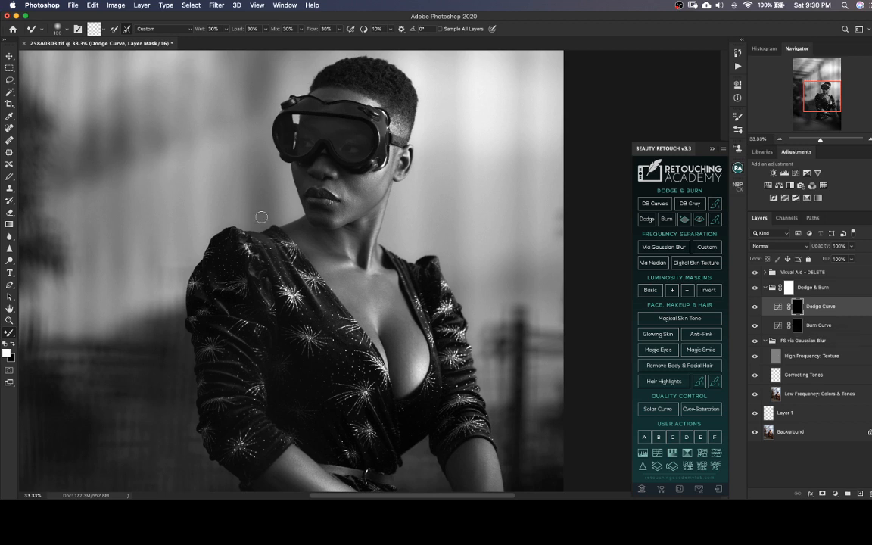
key("b")
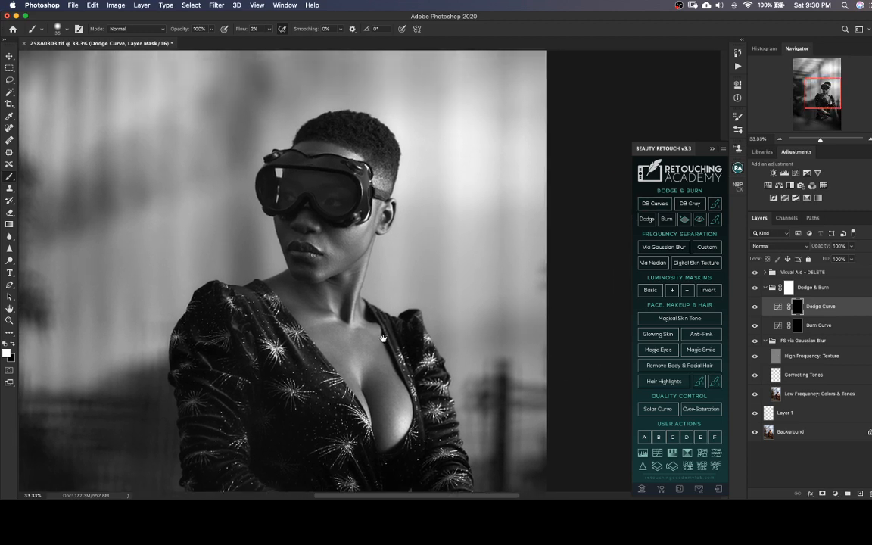
key("super+equal")
key("super+equal")
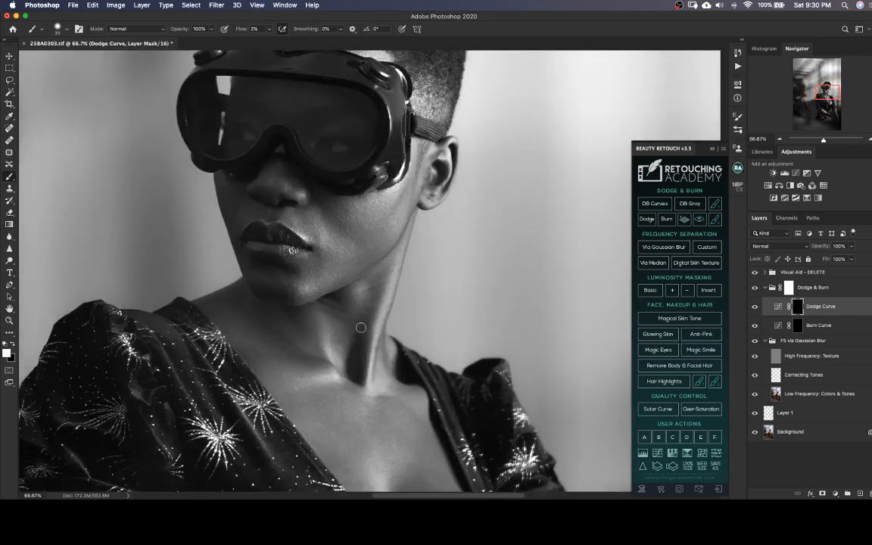
key("super+equal")
scroll(371, 318, "up", 3)
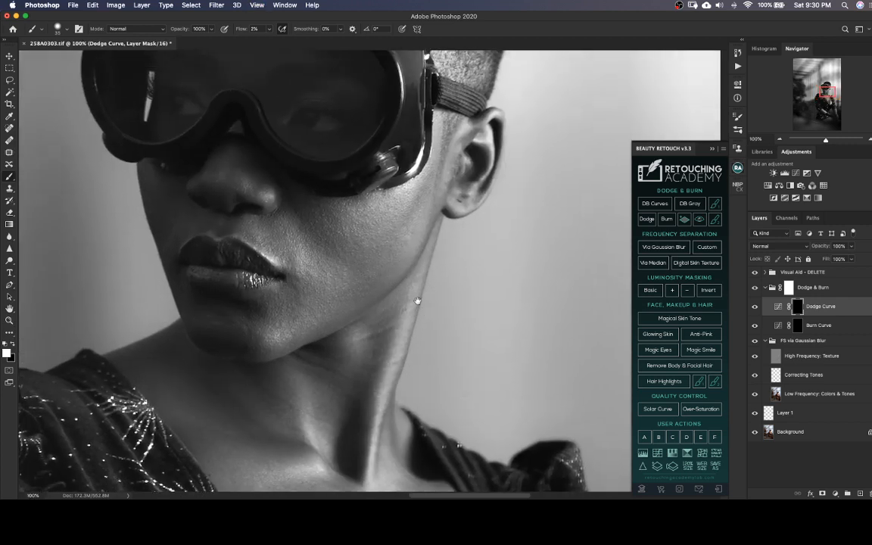
scroll(406, 296, "up", 2)
scroll(407, 295, "left", 2)
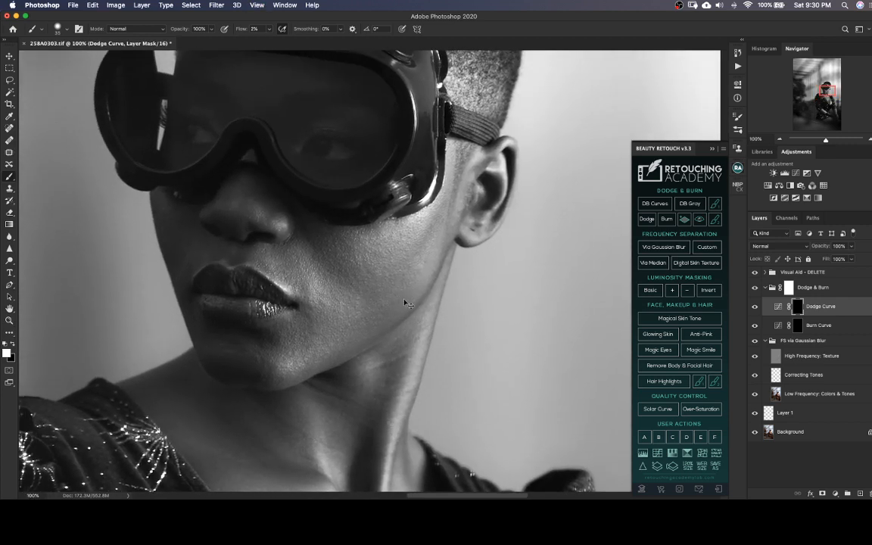
key("super+s")
Dodge uneven dark patches on the forehead and shadowed cheek on the Dodge Curve mask with a 20-pixel brush at 2% flow
scroll(371, 282, "up", 2)
scroll(371, 281, "left", 1)
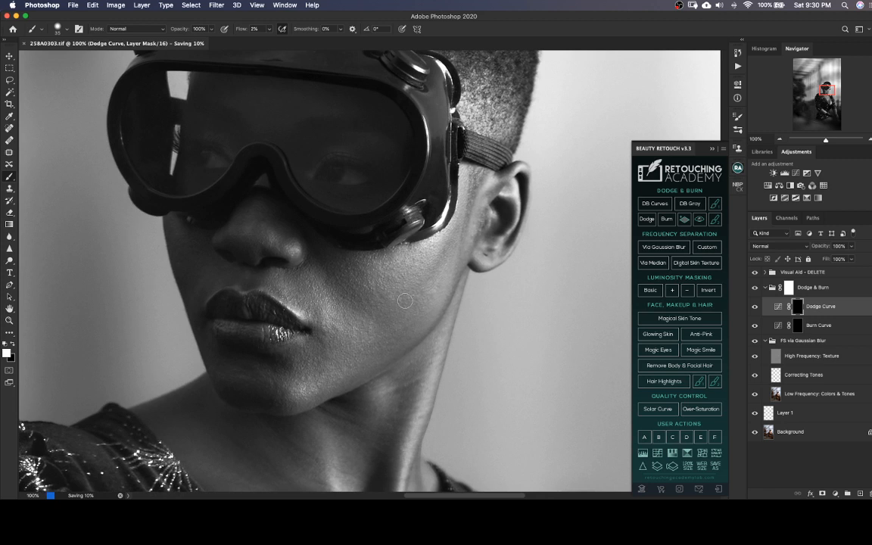
scroll(409, 303, "up", 2)
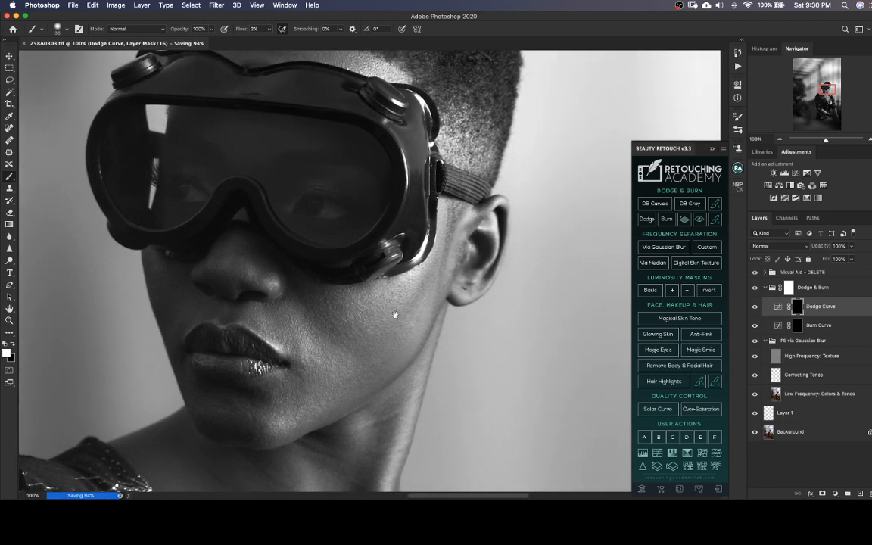
scroll(395, 312, "up", 2)
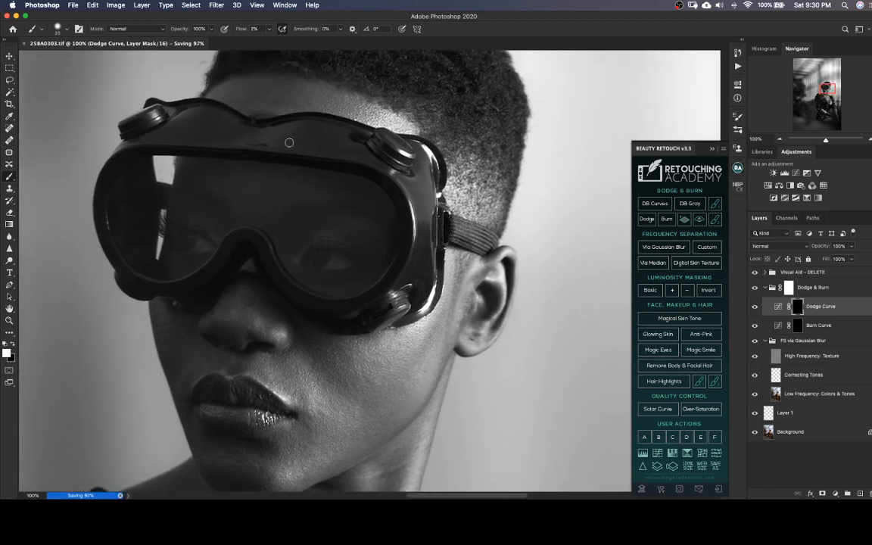
key("bracketleft")
key("bracketleft")
key("bracketright")
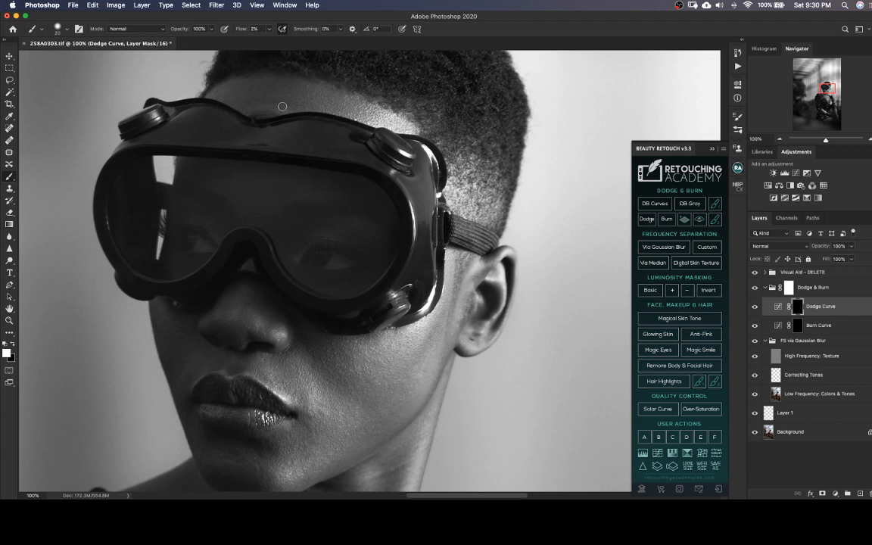
mouse_move(278, 232)
left_mouse_down()
mouse_move(343, 201)
mouse_move(347, 178)
left_mouse_up()
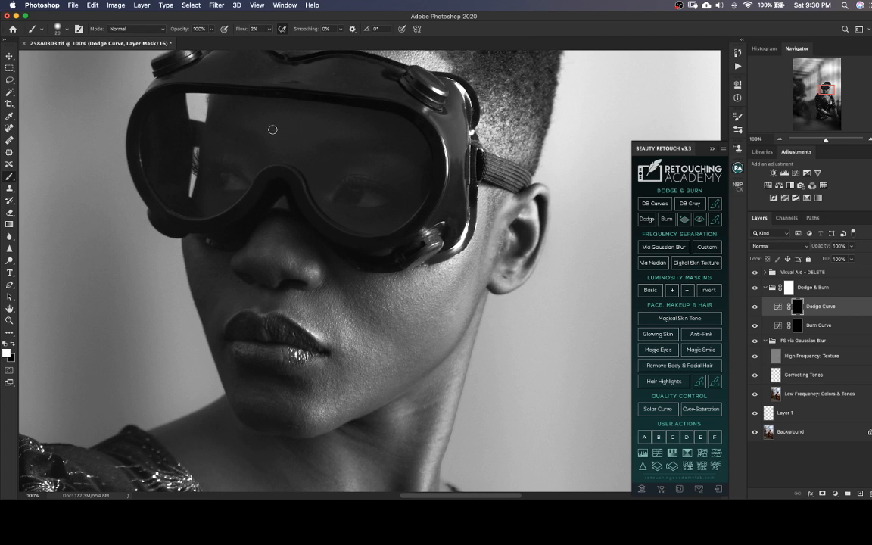
scroll(269, 136, "down", 5)
mouse_move(215, 213)
left_mouse_down()
mouse_move(206, 205)
mouse_move(205, 218)
mouse_move(199, 202)
left_mouse_up()
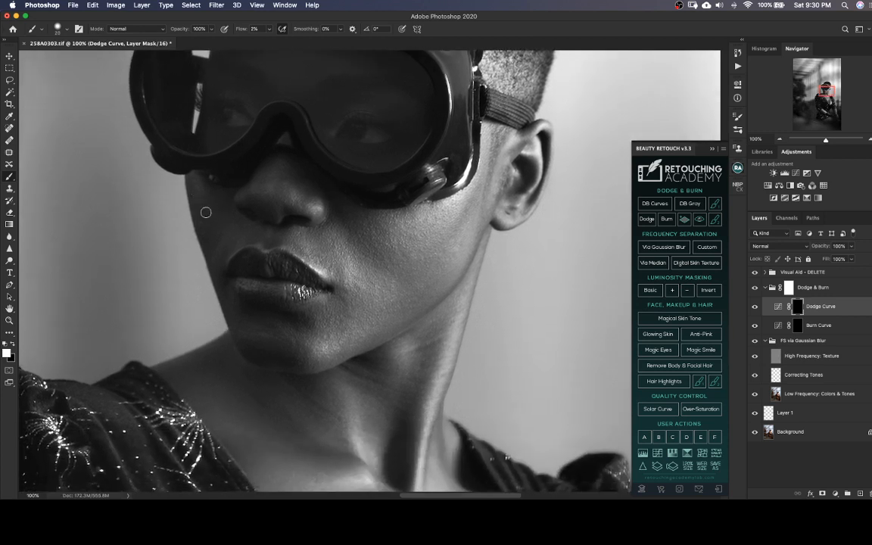
key("bracketright")
Burn uneven bright patches on the face on the Burn Curve mask with a small brush, and return to the Dodge Curve mask
key("alt+bracketleft")
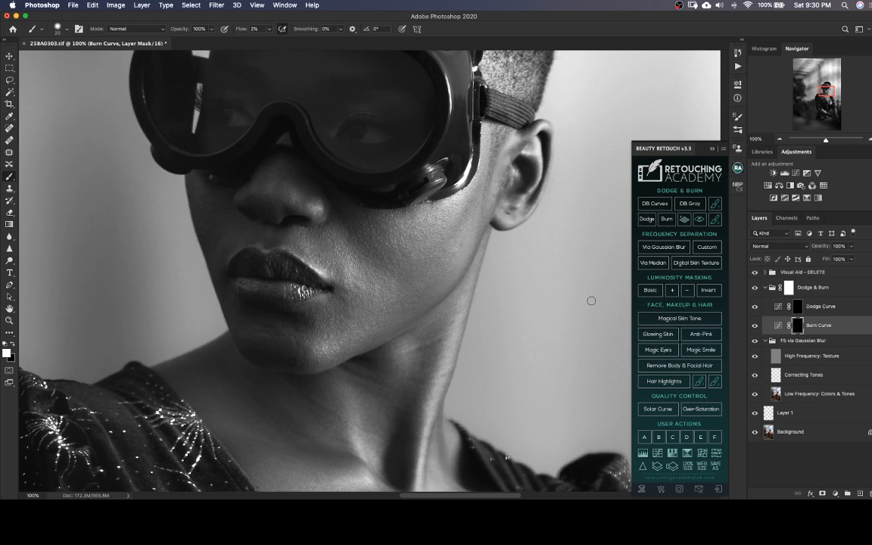
key("bracketleft")
left_click(800, 306)
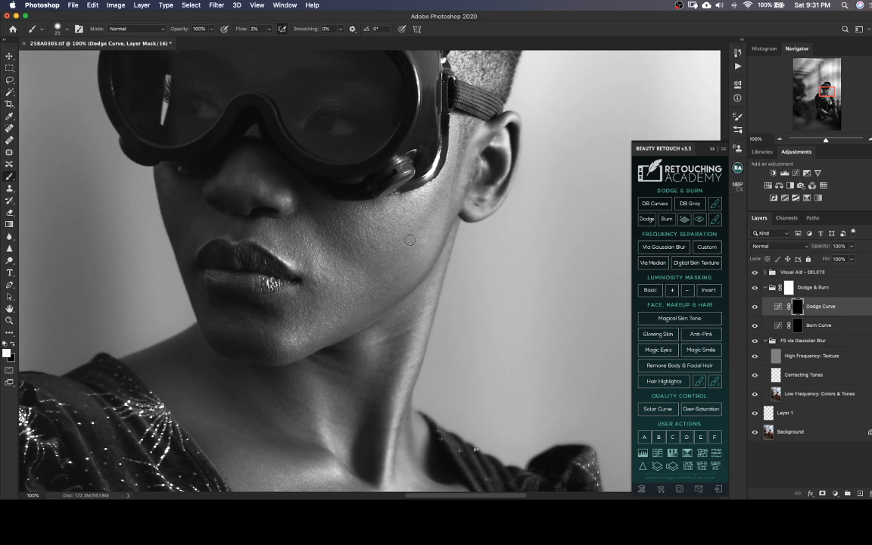
Dodge darker patches on the lit cheek, varying the brush between about 10 and 20 pixels at 2% flow, and save
left_click_drag(455, 269, 465, 256)
key("bracketleft")
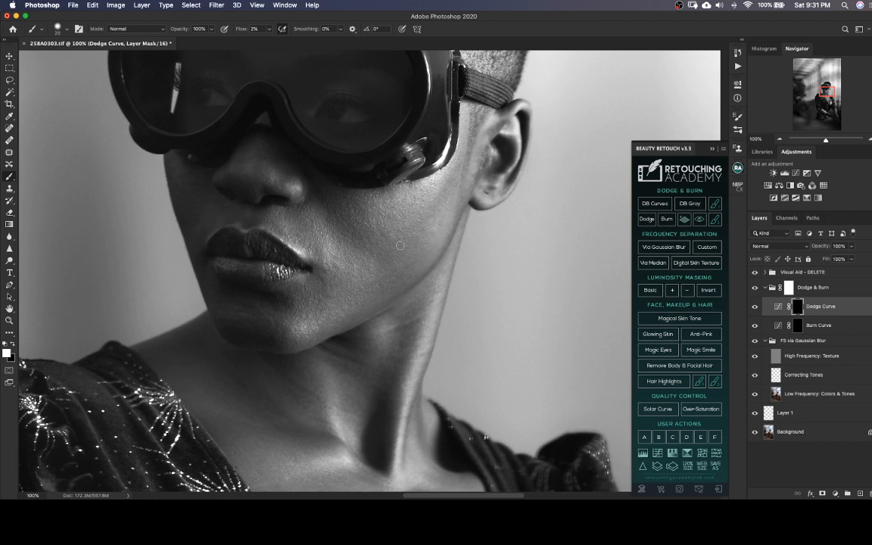
key("bracketleft")
key("bracketright")
key("bracketright")
key("[")
key("super+s")
Compare the face with the Dodge Curve layer hidden and shown, and save the TIFF
left_click(755, 306)
left_click(755, 306)
key("super+s")
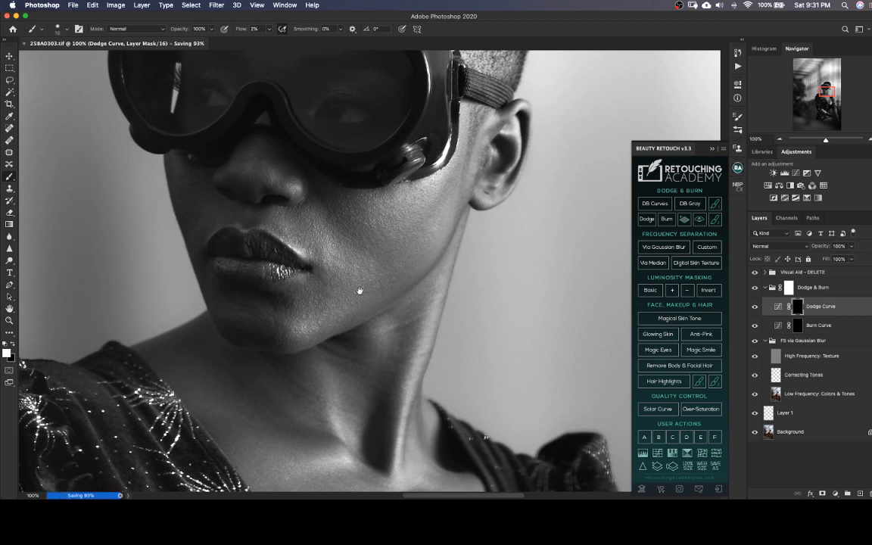
Dodge small dark spots on the cheek beside the nose and mouth, undoing one stroke and enlarging the brush to about 15 pixels
scroll(356, 293, "left", 2)
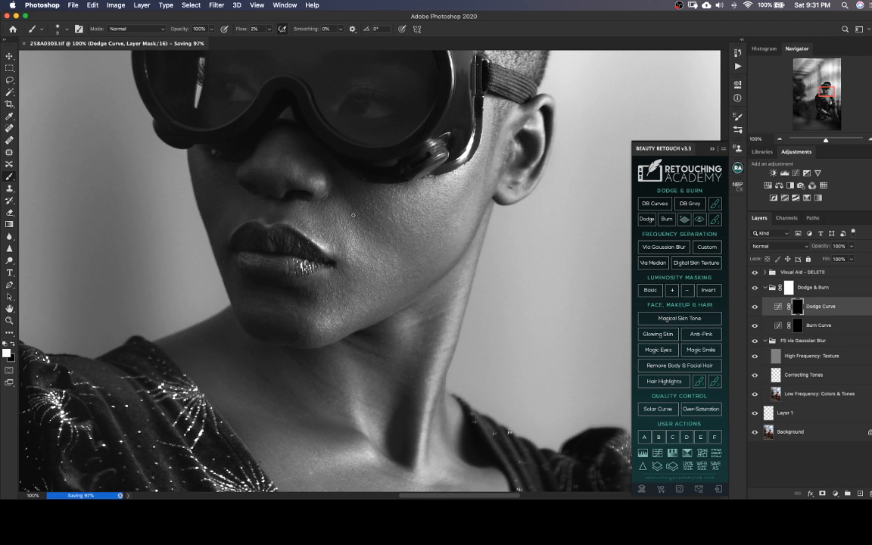
key("super+z")
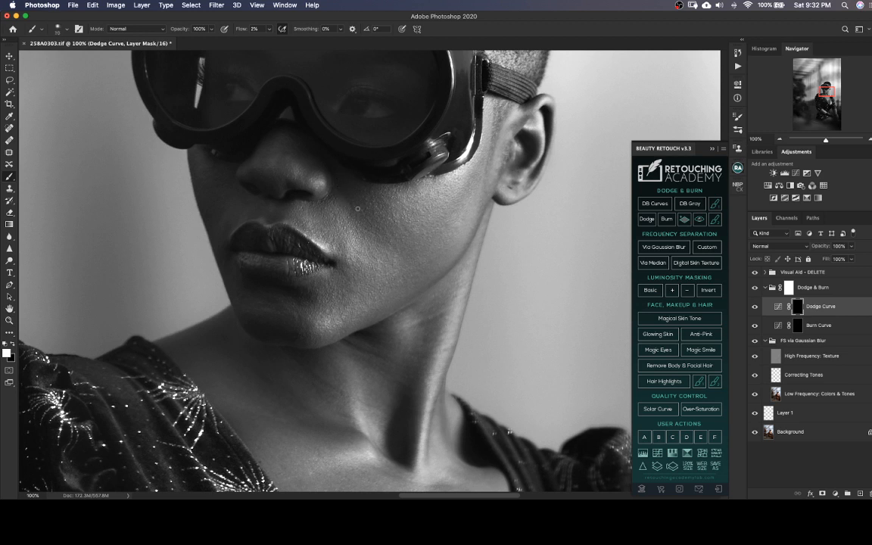
key("]")
scroll(387, 224, "down", 2)
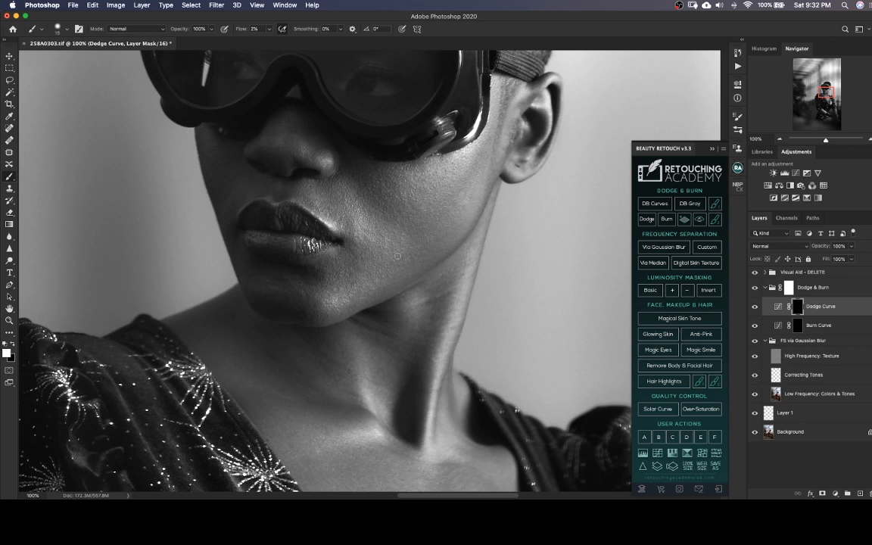
key("bracketright")
key("bracketleft")
key("bracketright")
key("bracketleft")
Dodge the uneven shadows on the neck on the Dodge Curve mask, adjusting the brush between about 15 and 20 pixels
scroll(382, 244, "down", 5)
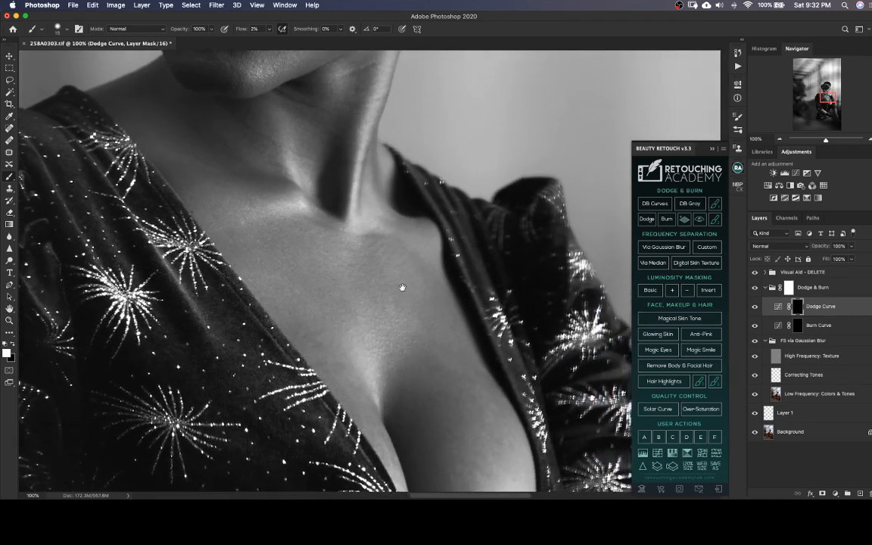
scroll(408, 373, "up", 2)
scroll(309, 288, "up", 4)
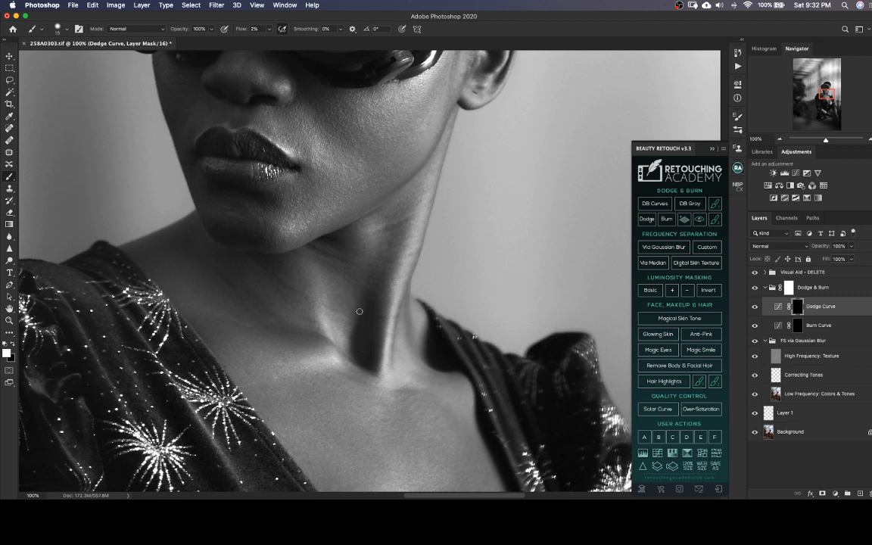
key("bracketleft")
key("bracketright")
key("bracketright")
key("bracketleft")
key("bracketleft")
key("bracketright")
key("bracketright")
scroll(377, 206, "up", 2)
scroll(377, 206, "left", 2)
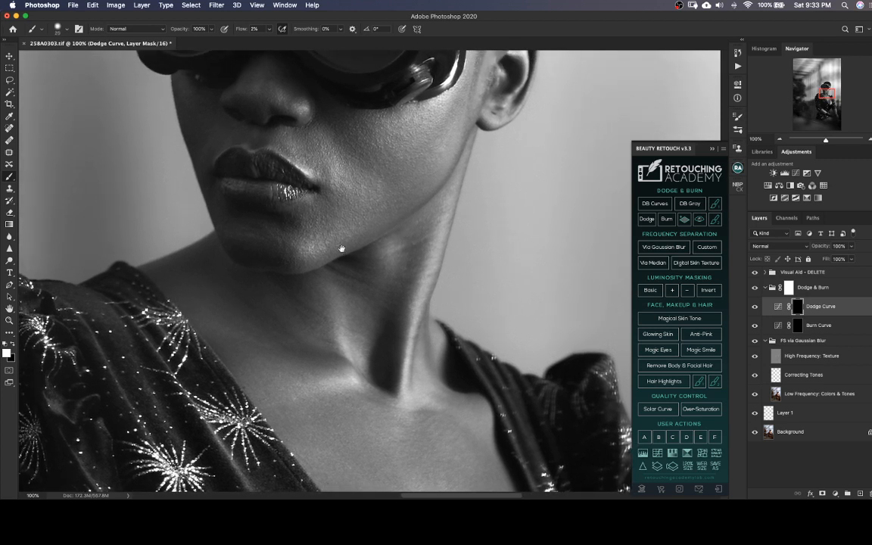
Dodge uneven shadows along the jaw and the neck below it on the Dodge Curve mask, reducing the brush to about 15 pixels
key("bracketleft")
key("bracketleft")
key("bracketright")
key("bracketleft")
key("bracketright")
key("bracketleft")
scroll(282, 259, "down", 5)
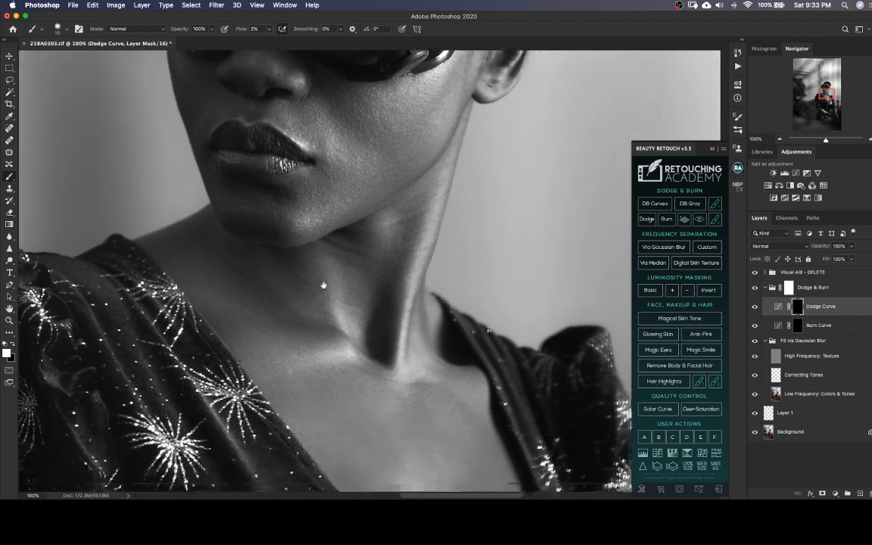
key("bracketright")
key("bracketleft")
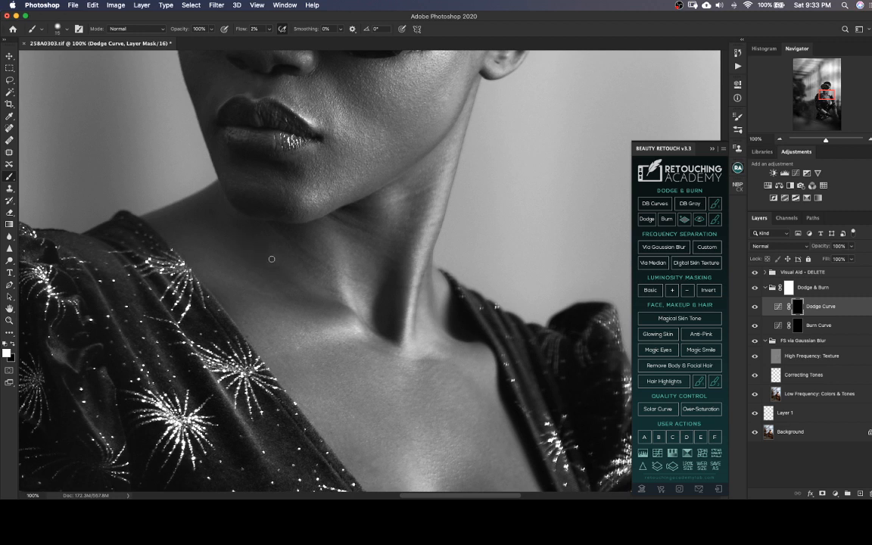
Dodge the shaded side and base of the neck at 2% flow, adjusting the brush to about 20 pixels
key("bracketright")
key("bracketleft")
key("bracketleft")
key("bracketright")
key("bracketright")
left_click_drag(360, 312, 302, 236)
left_click_drag(303, 284, 311, 246)
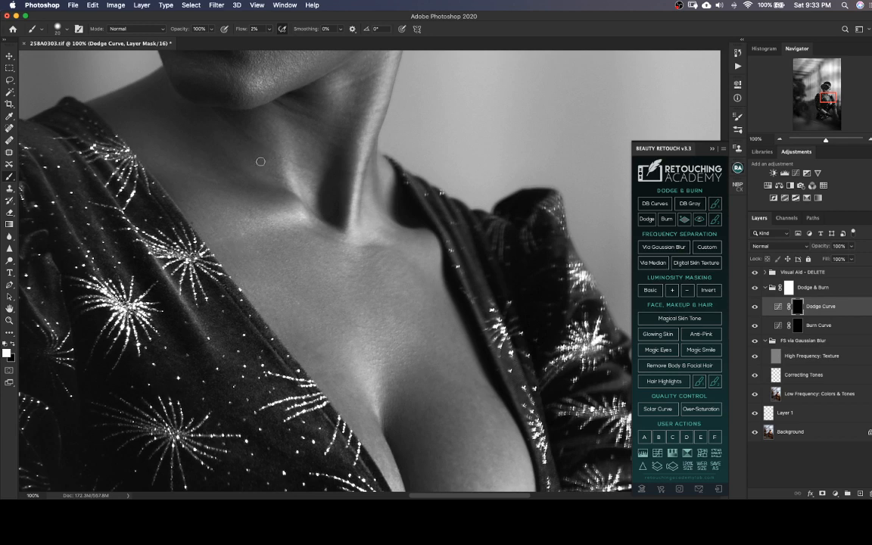
mouse_move(354, 297)
left_mouse_down()
mouse_move(296, 231)
mouse_move(355, 291)
left_mouse_up()
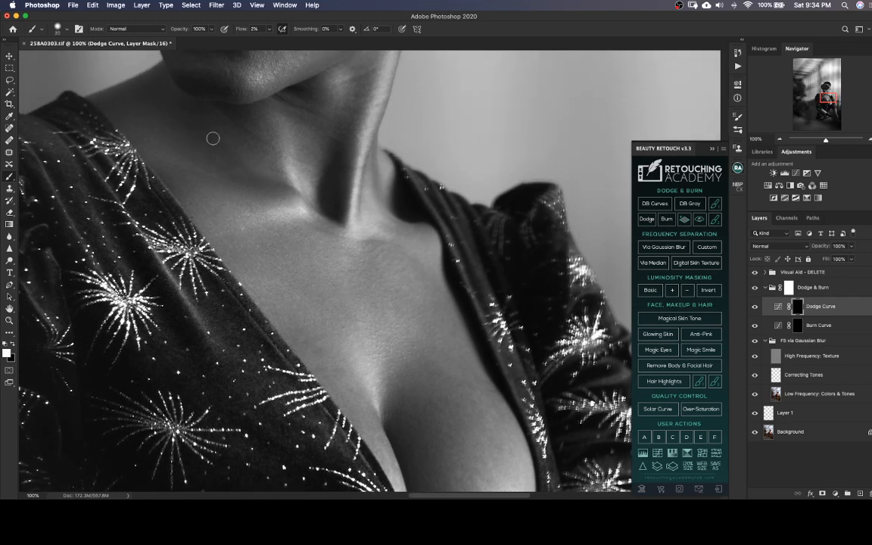
Dodge dark patches across the collarbones and upper chest, varying the brush between about 20 and 25 pixels
key("[")
left_click_drag(377, 353, 323, 278)
key("[")
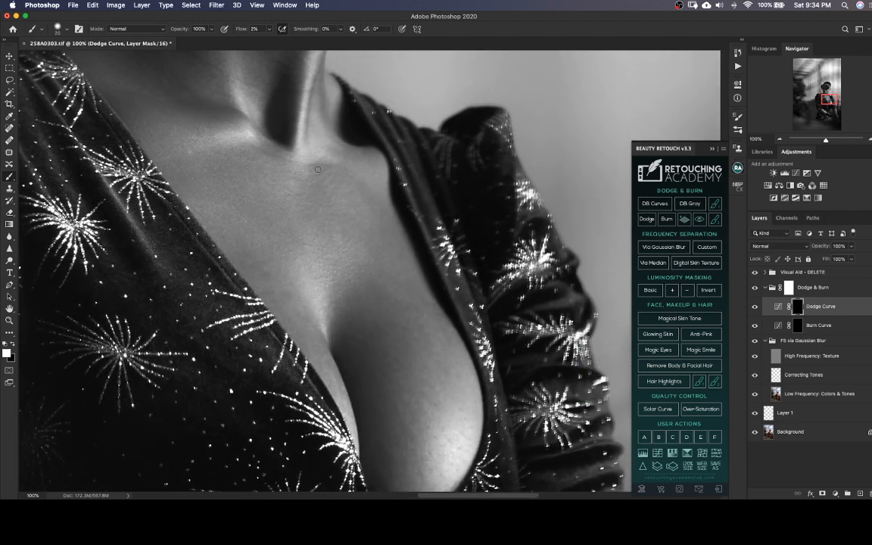
key("bracketleft")
key("bracketright")
key("bracketright")
left_click_drag(389, 351, 307, 305)
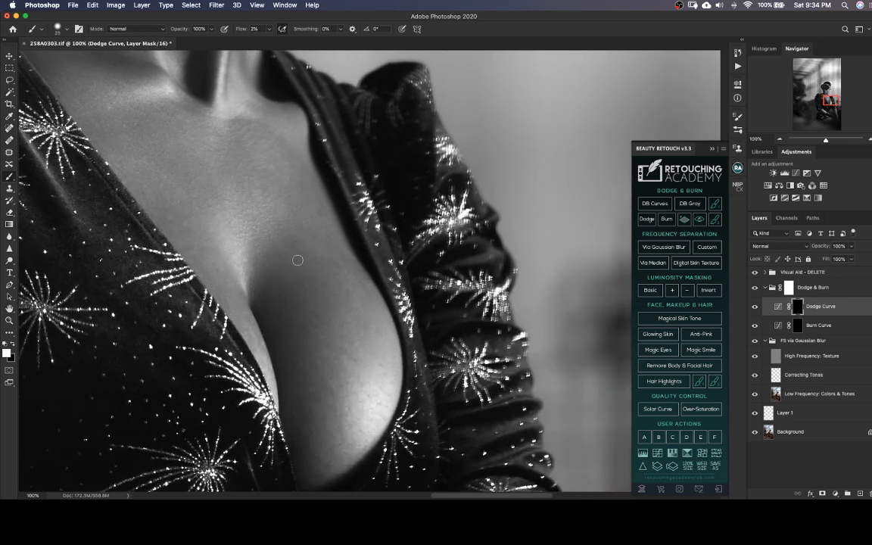
Smooth the tonal transitions on the lower chest with dodge strokes, using a brush of about 25 pixels or larger
key("bracketright")
scroll(317, 307, "down", 2)
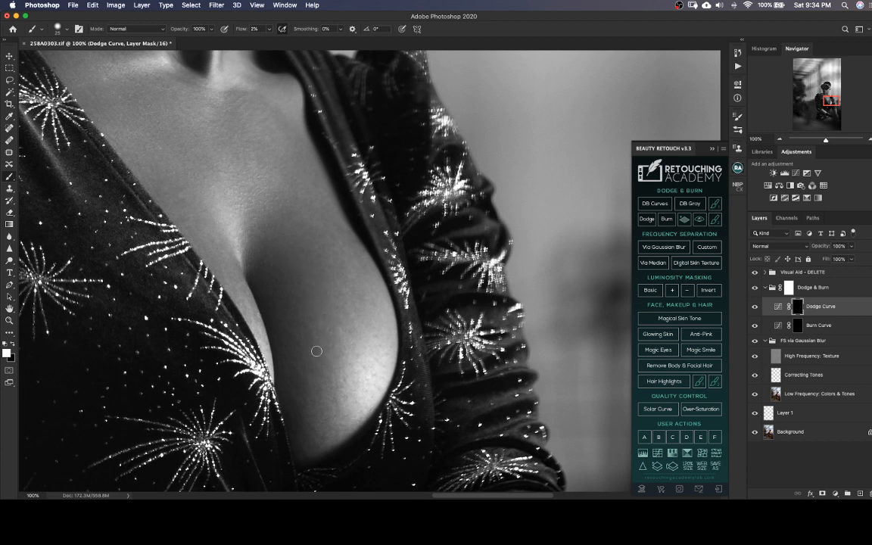
key("bracketleft")
key("]")
key("bracketright")
Dodge uneven patches on both forearms above the gloves, varying the brush between about 25 and 40 pixels
scroll(370, 347, "down", 5)
scroll(444, 373, "down", 10)
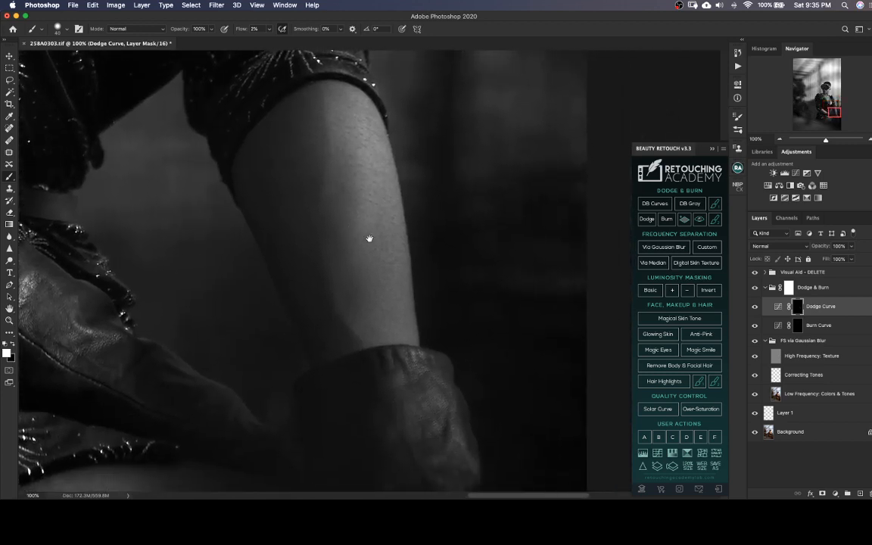
left_click_drag(386, 262, 396, 234)
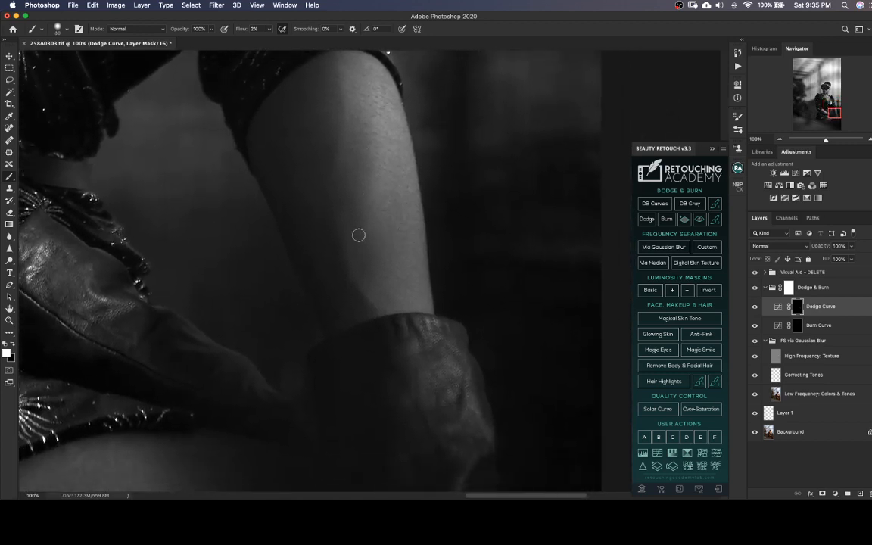
left_click_drag(253, 266, 395, 318)
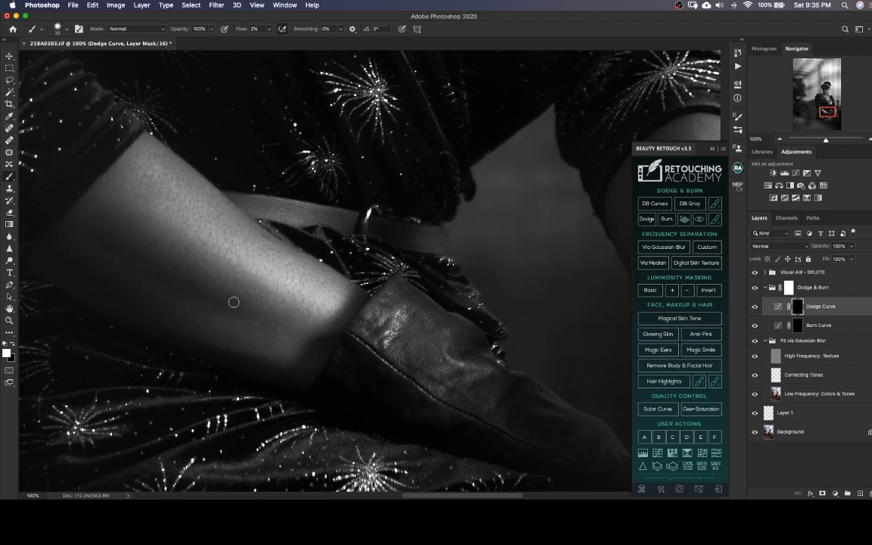
mouse_move(234, 302)
left_mouse_down()
mouse_move(238, 289)
mouse_move(250, 306)
mouse_move(206, 282)
left_mouse_up()
key("bracketright")
Dodge the dim areas of the thigh below the dress hem with a brush of about 30 to 35 pixels
left_click_drag(418, 348, 311, 117)
left_click_drag(385, 297, 365, 265)
left_click_drag(419, 309, 463, 197)
left_click_drag(232, 286, 309, 272)
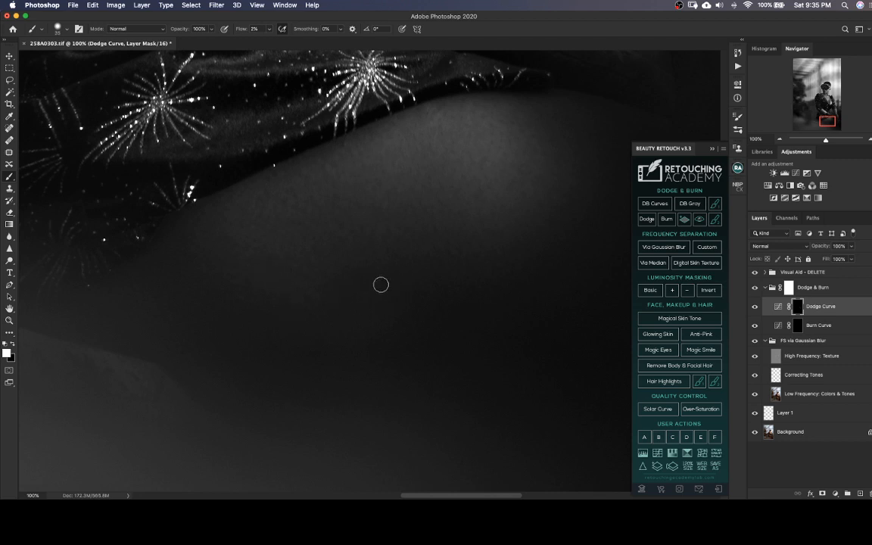
scroll(357, 286, "down", 3)
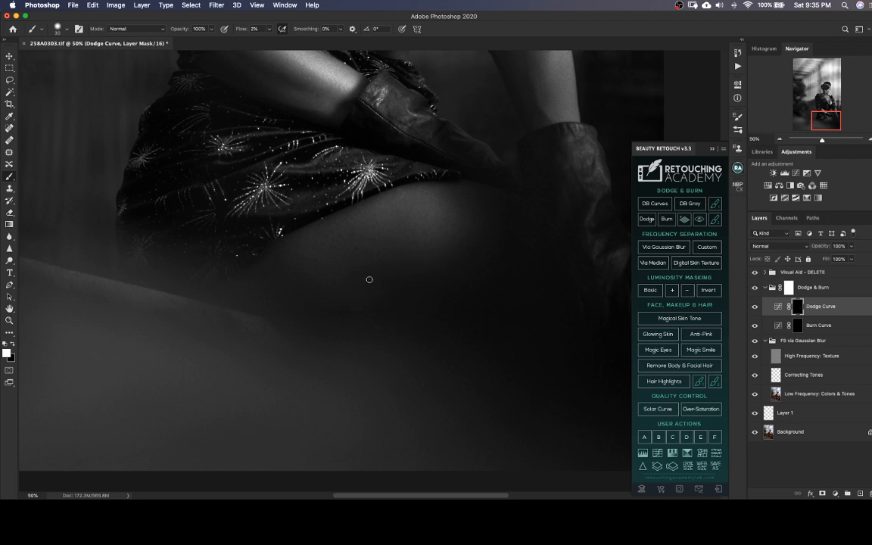
key("]")
Examine the dodged skin from the thigh up to the face in the black-and-white view
mouse_move(398, 294)
left_mouse_down()
mouse_move(347, 330)
mouse_move(348, 307)
mouse_move(373, 338)
left_mouse_up()
left_click_drag(331, 308, 365, 331)
left_click_drag(324, 290, 357, 374)
left_click_drag(333, 267, 356, 368)
left_click_drag(348, 277, 365, 362)
left_click_drag(351, 310, 359, 351)
left_click_drag(353, 289, 360, 350)
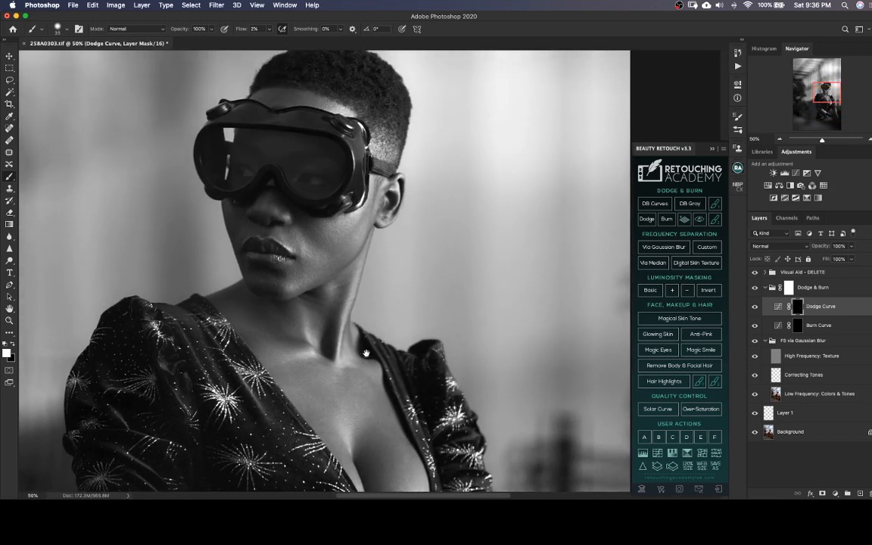
left_click_drag(357, 309, 362, 332)
key("super+minus")
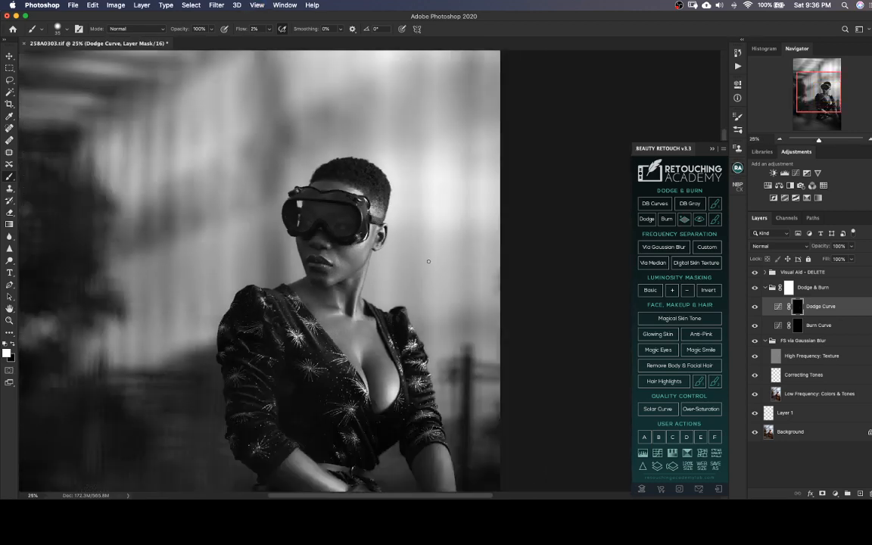
key("super+plus")
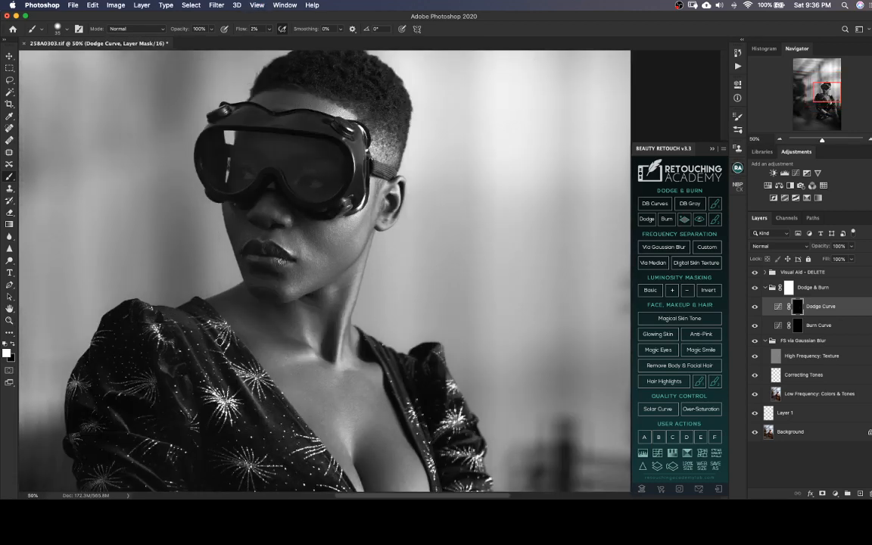
Hide the Visual Aid - DELETE group and compare the colour portrait without and with the Dodge & Burn group
left_click(699, 219)
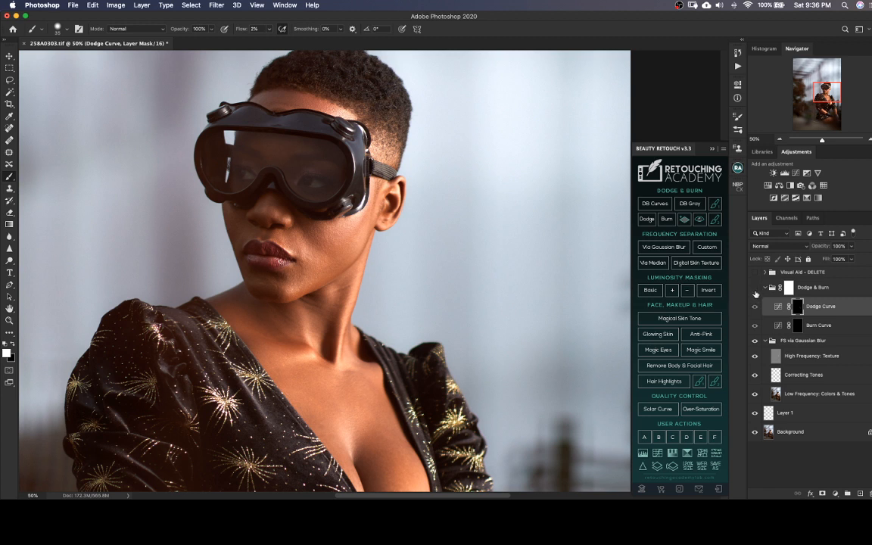
left_click(755, 289)
left_click_drag(378, 304, 448, 340)
key("super+plus")
key("super+plus")
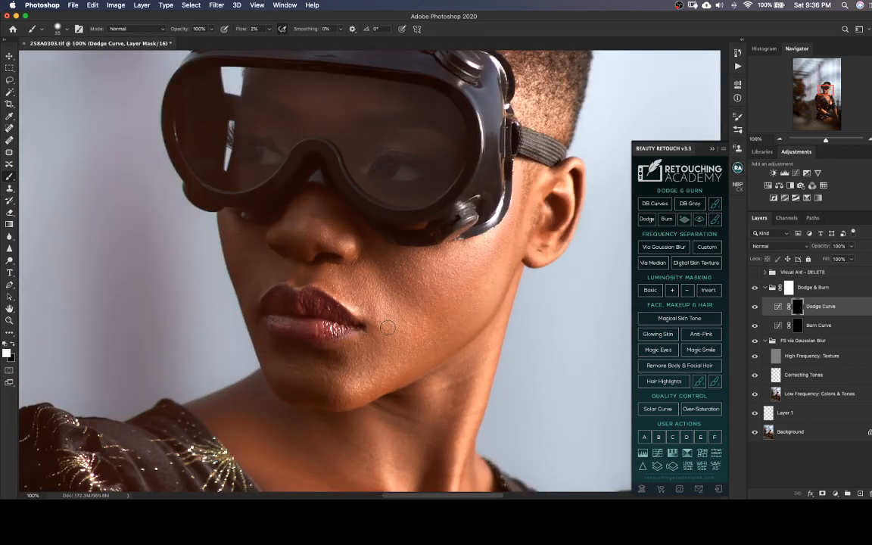
Save the TIFF and dodge the remaining neck shadows in the colour view, varying the brush between about 15 and 30 pixels
key("super+s")
mouse_move(422, 368)
left_mouse_down()
mouse_move(363, 321)
mouse_move(366, 307)
mouse_move(382, 304)
left_mouse_up()
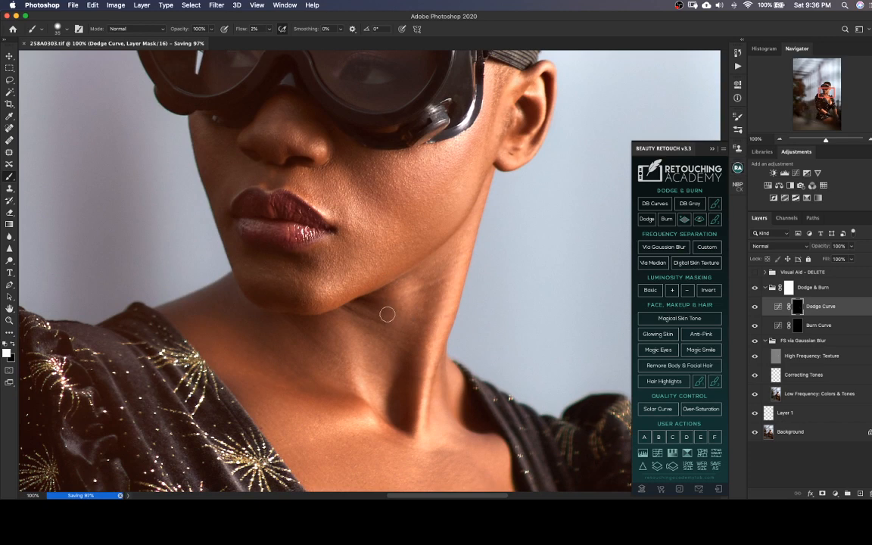
key("bracketleft")
key("bracketleft")
key("bracketleft")
key("bracketleft")
key("bracketleft")
key("bracketleft")
key("bracketleft")
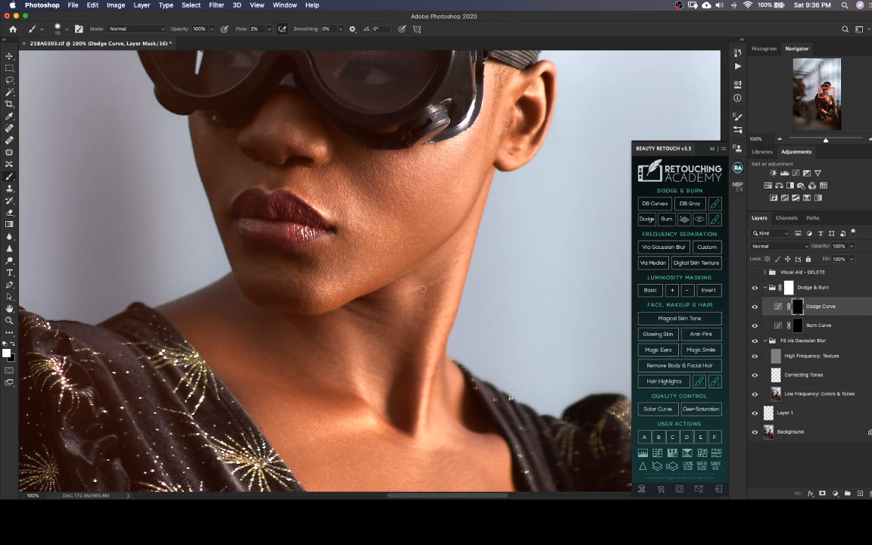
key("bracketright")
key("bracketright")
key("bracketright")
left_click_drag(378, 384, 350, 289)
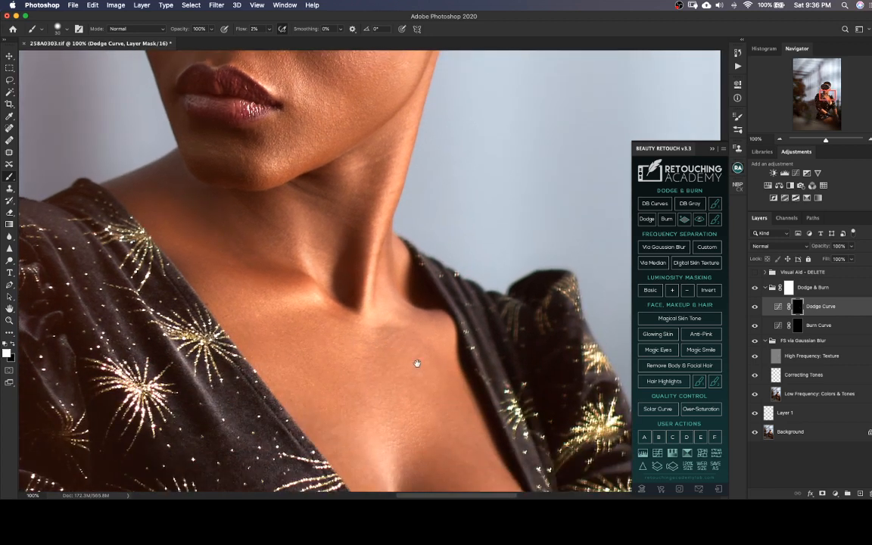
Dodge small dark areas around the mouth and lower face in colour, starting with a brush of about 15 pixels
left_click_drag(233, 107, 293, 273)
key("bracketleft")
key("bracketleft")
key("bracketleft")
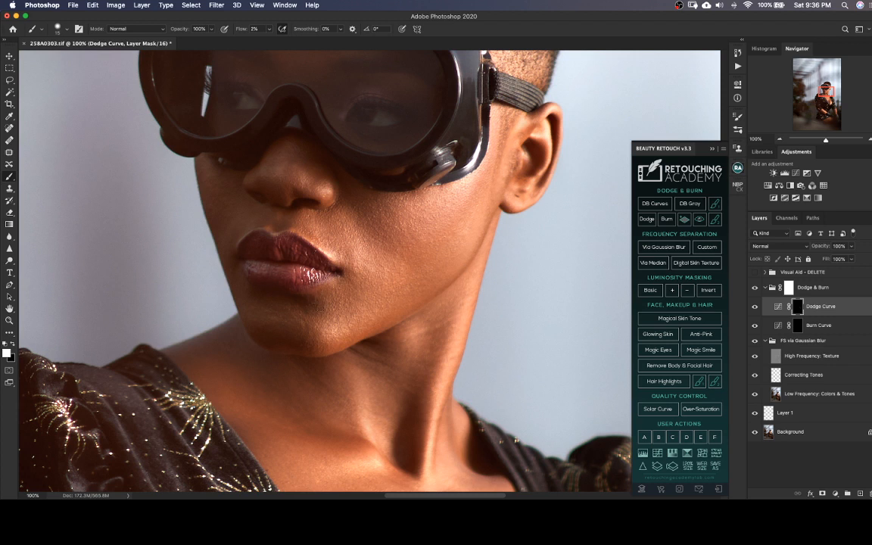
key("bracketright")
key("bracketright")
key("bracketright")
key("bracketright")
Dodge the lit cheek below the goggles with a brush of about 25 pixels and save the TIFF
scroll(357, 316, "up", 5)
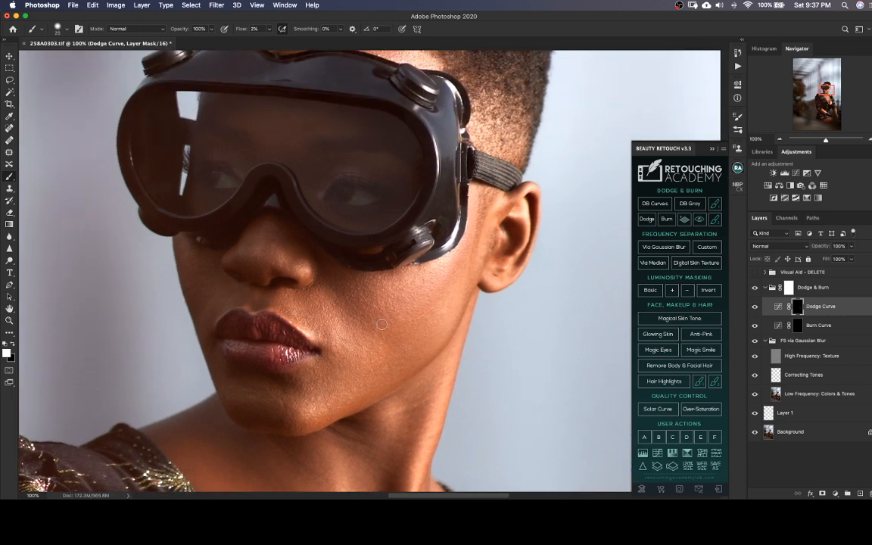
key("bracketright")
left_click_drag(448, 311, 357, 295)
key("bracketleft")
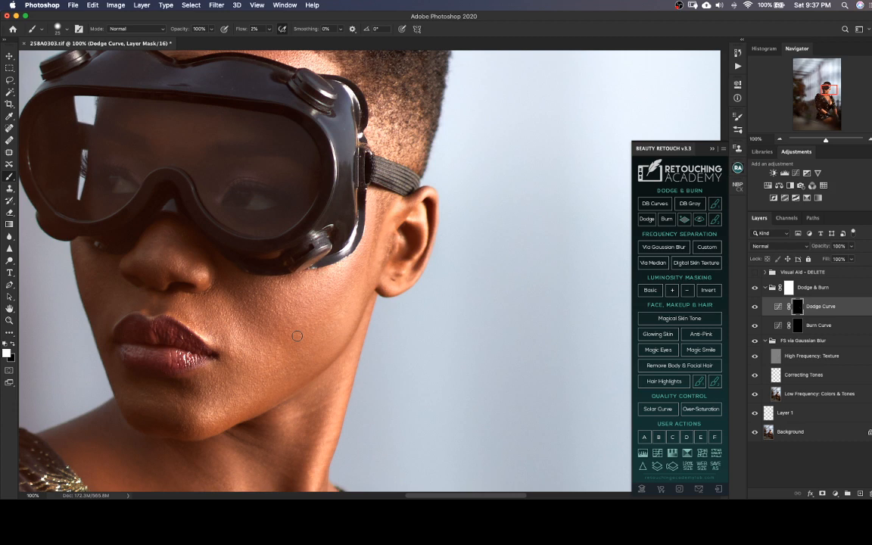
key("super+s")
Examine the retouched figure in colour, checking the face, chest, forearms and thigh at several magnifications
key("super+minus")
key("super+minus")
key("super+minus")
key("super+minus")
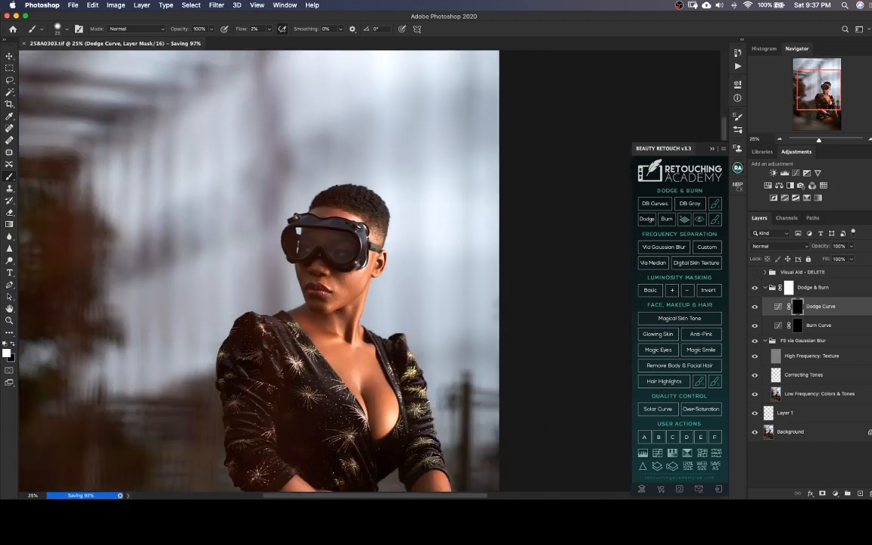
scroll(383, 320, "down", 5)
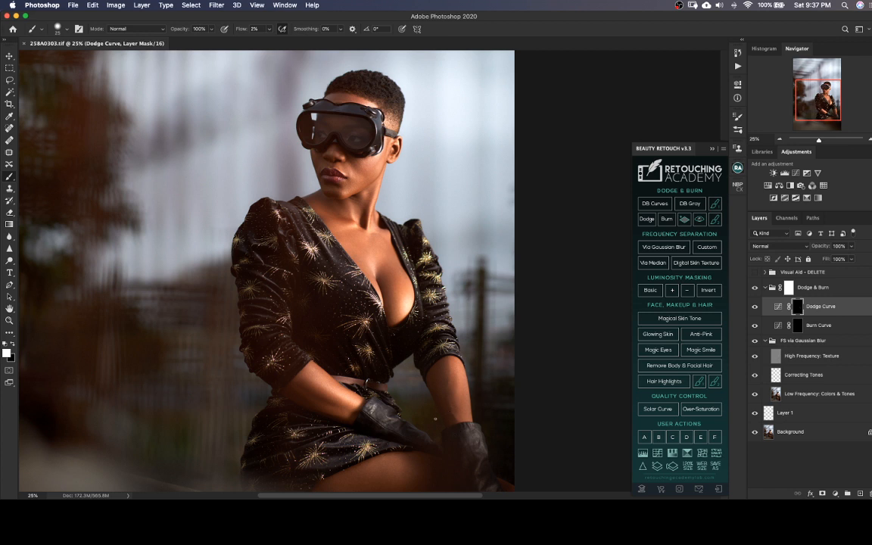
left_click_drag(431, 400, 448, 383)
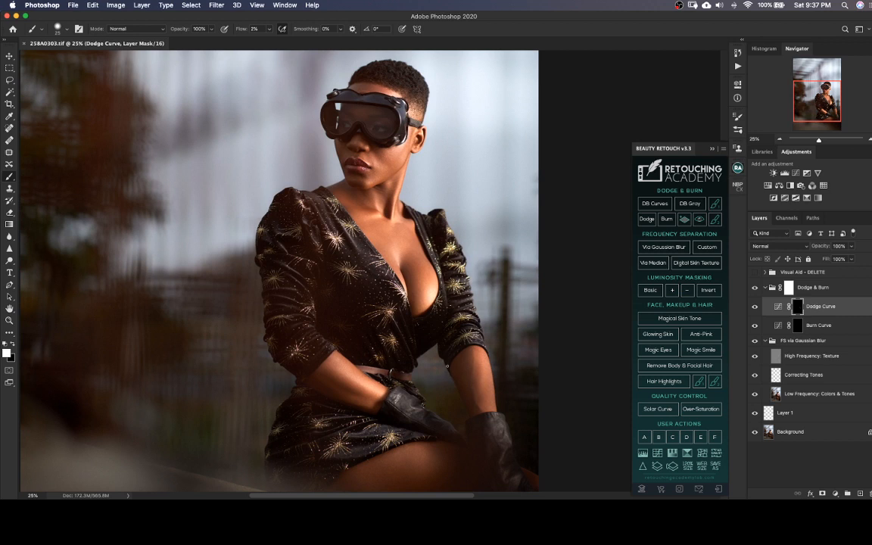
key("super+equal")
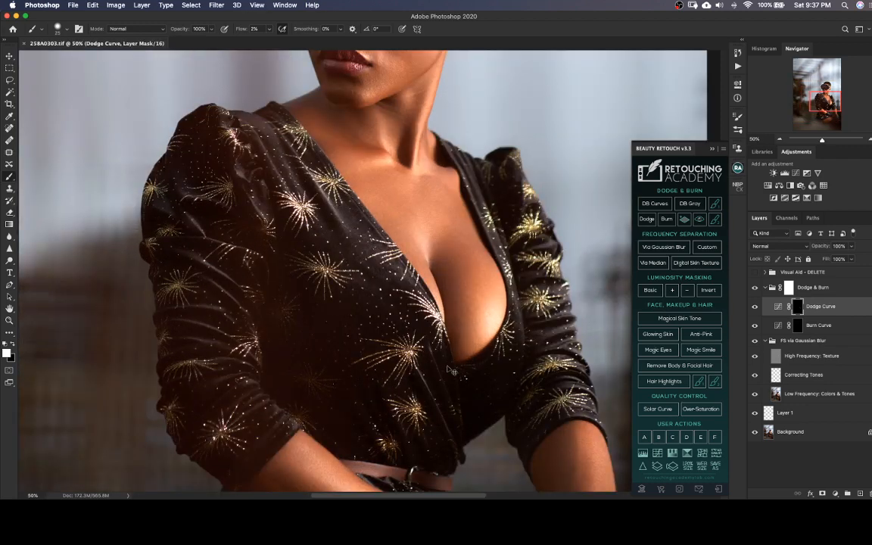
scroll(446, 262, "down", 10)
scroll(447, 262, "right", 5)
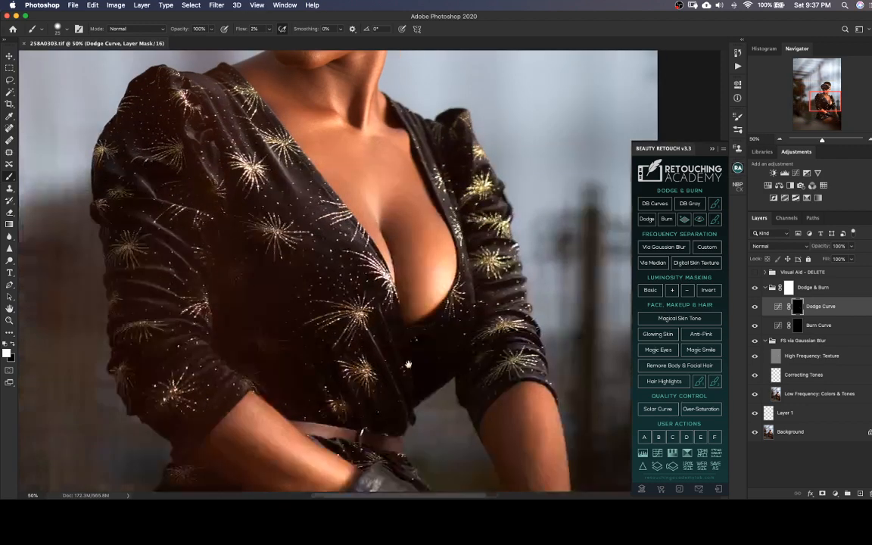
scroll(408, 262, "up", 4)
scroll(405, 235, "left", 2)
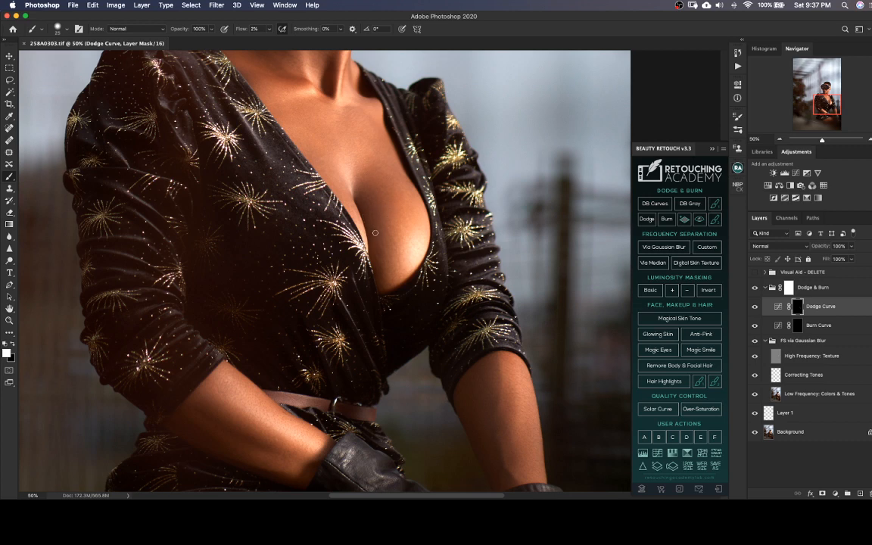
left_click_drag(508, 397, 487, 288)
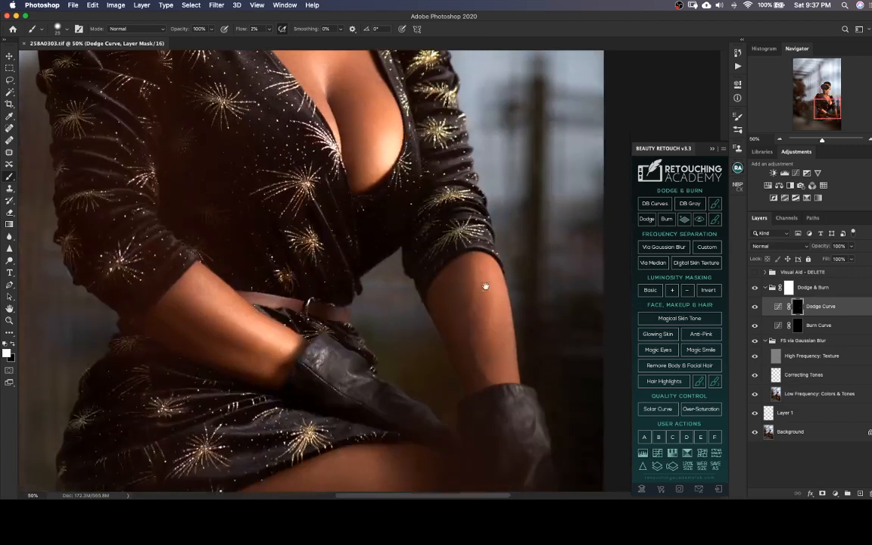
left_click_drag(491, 354, 478, 282)
mouse_move(515, 351)
left_mouse_down()
mouse_move(513, 289)
mouse_move(535, 362)
left_mouse_up()
key("super+equal")
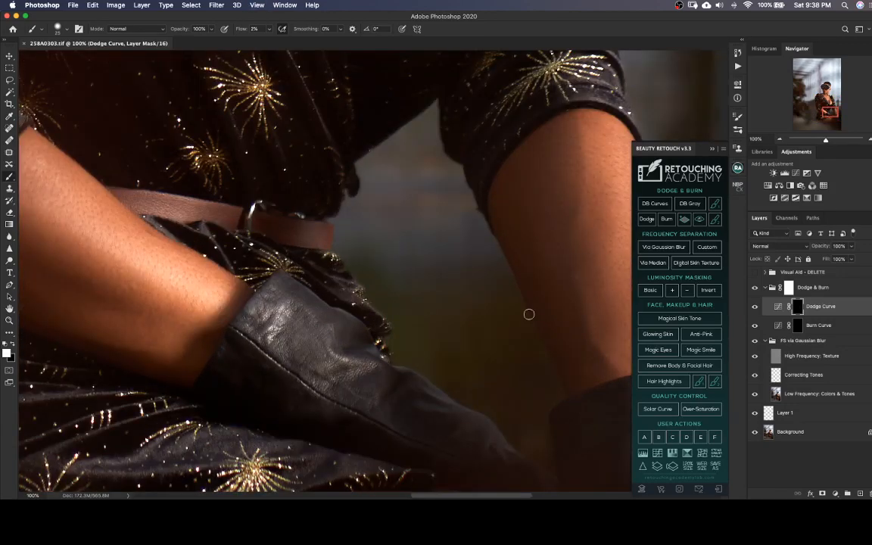
key("super+minus")
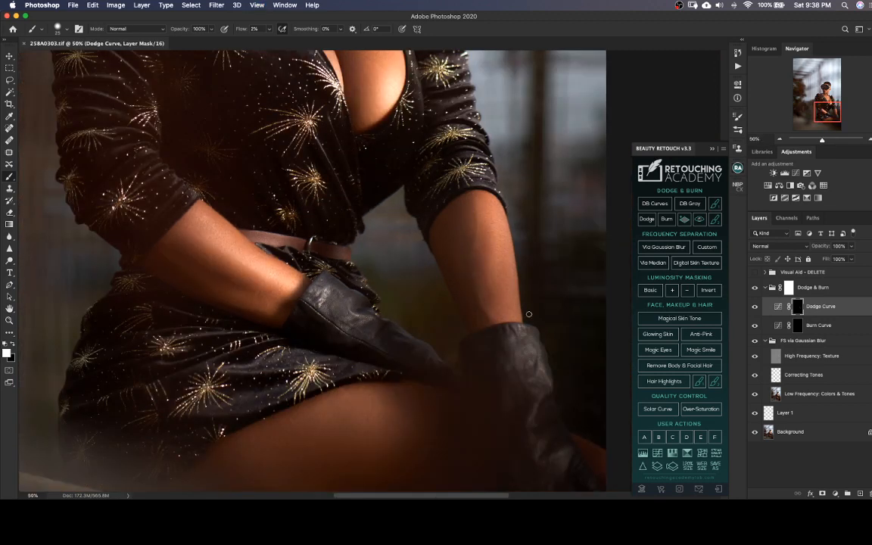
key("super+minus")
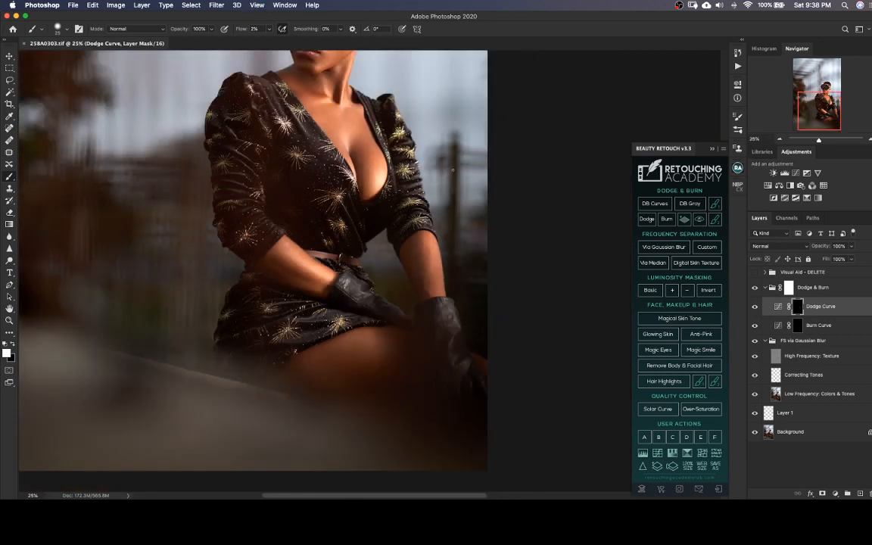
scroll(313, 252, "up", 10)
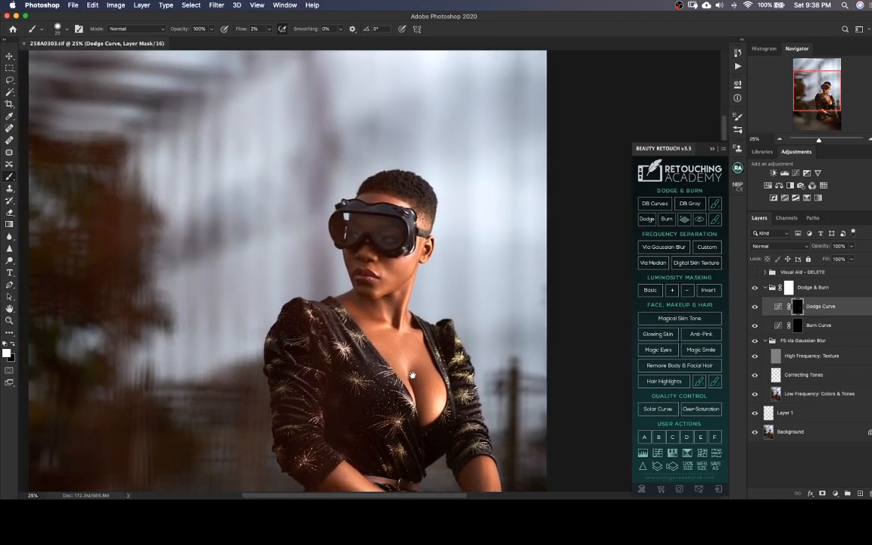
left_click_drag(412, 376, 408, 311)
left_click_drag(411, 345, 396, 331)
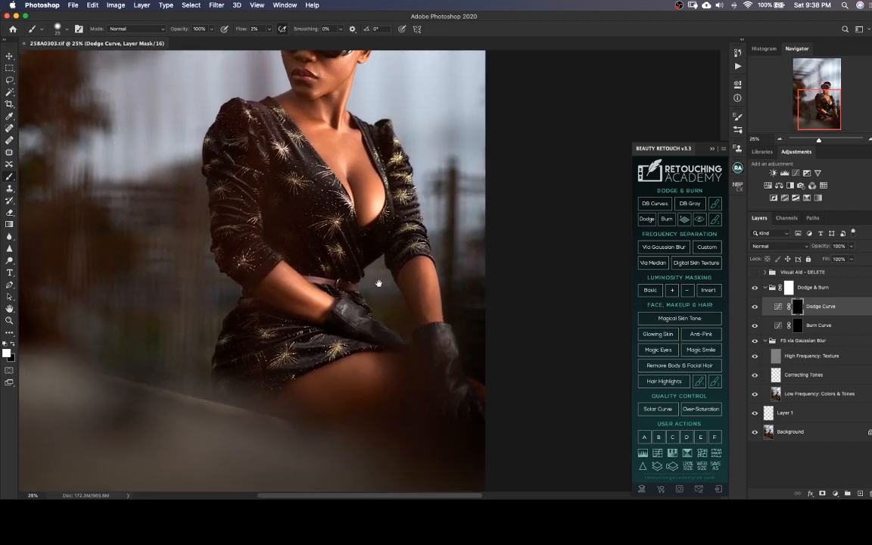
Clone clean skin texture over the cheek beside the mouth on the High Frequency: Texture layer with a 20-pixel Clone Stamp brush
left_click_drag(332, 264, 354, 305)
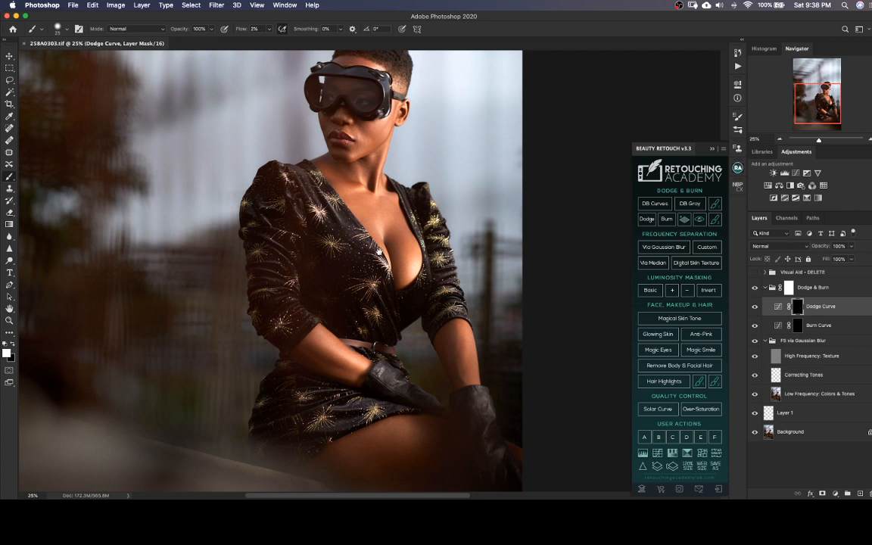
left_click_drag(337, 229, 392, 324)
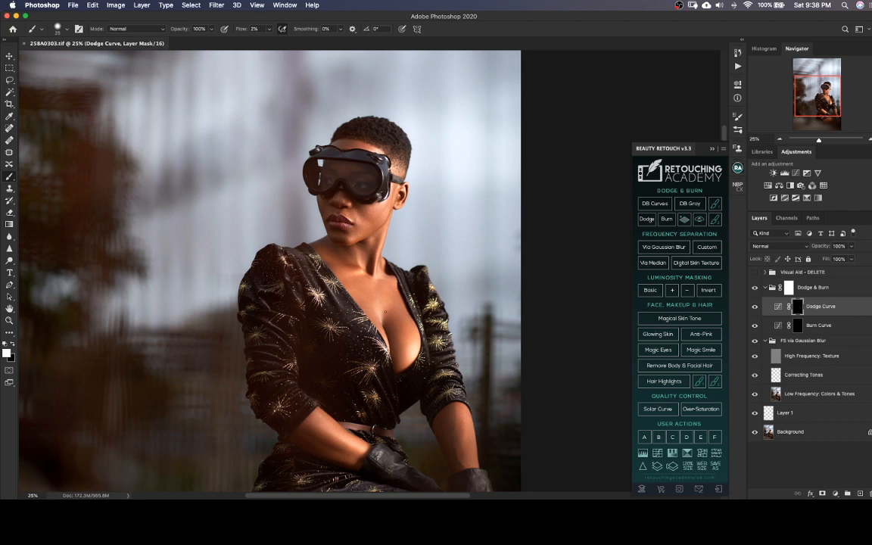
key("super+equal")
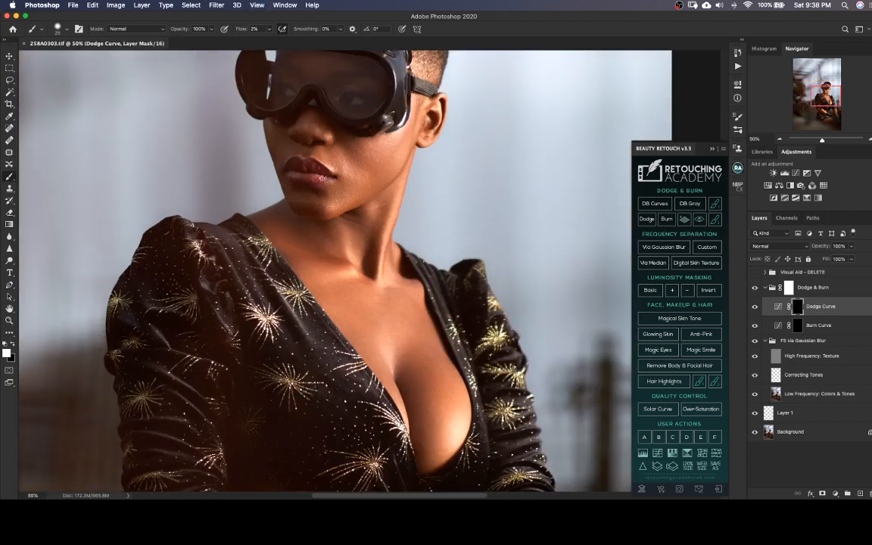
left_click_drag(369, 307, 349, 366)
key("super+equal")
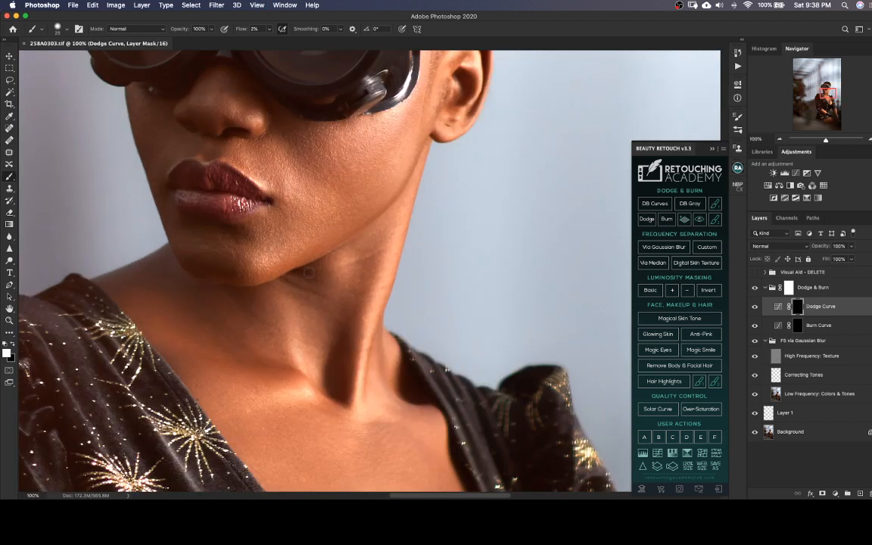
left_click(786, 357)
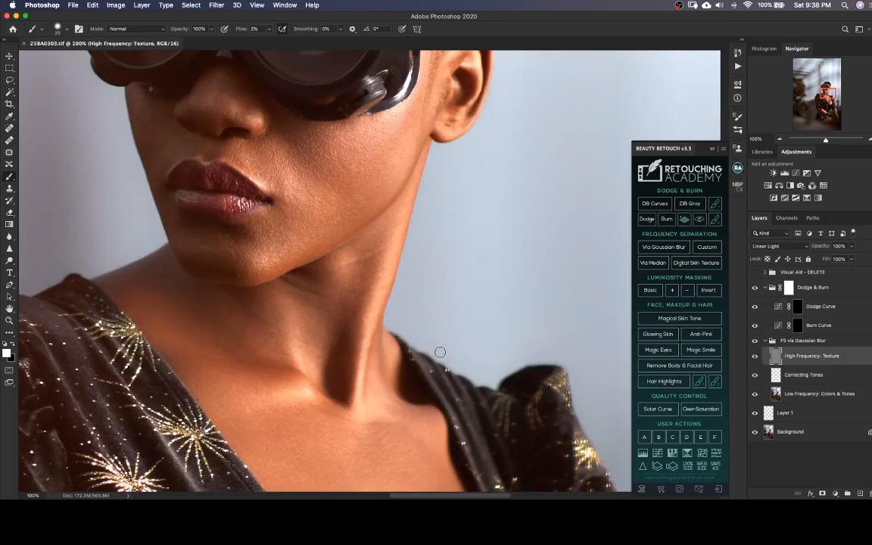
key("s")
key("[")
mouse_move(321, 226)
left_mouse_down()
mouse_move(352, 228)
mouse_move(326, 243)
mouse_move(307, 225)
mouse_move(293, 231)
left_mouse_up()
left_click_drag(288, 218, 280, 228)
mouse_move(289, 227)
left_mouse_down()
mouse_move(281, 240)
mouse_move(251, 237)
mouse_move(266, 238)
left_mouse_up()
left_click_drag(278, 252, 271, 249)
Even out the remaining rough texture on the lower cheek and chin with the Clone Stamp on the texture layer
mouse_move(278, 269)
left_mouse_down()
mouse_move(265, 279)
mouse_move(280, 276)
mouse_move(337, 312)
mouse_move(331, 373)
left_mouse_up()
left_click(285, 266, "alt")
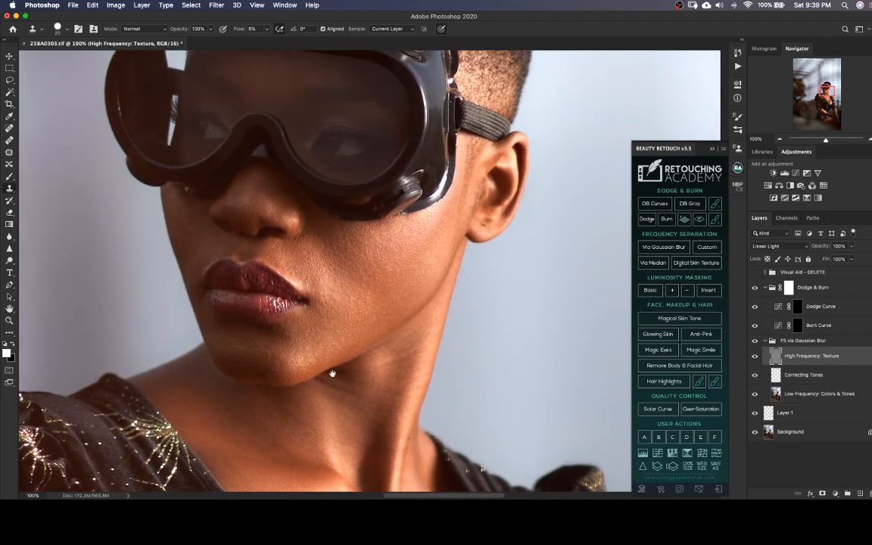
left_click(351, 293, "alt")
mouse_move(332, 300)
left_mouse_down()
mouse_move(328, 312)
mouse_move(312, 310)
mouse_move(320, 320)
left_mouse_up()
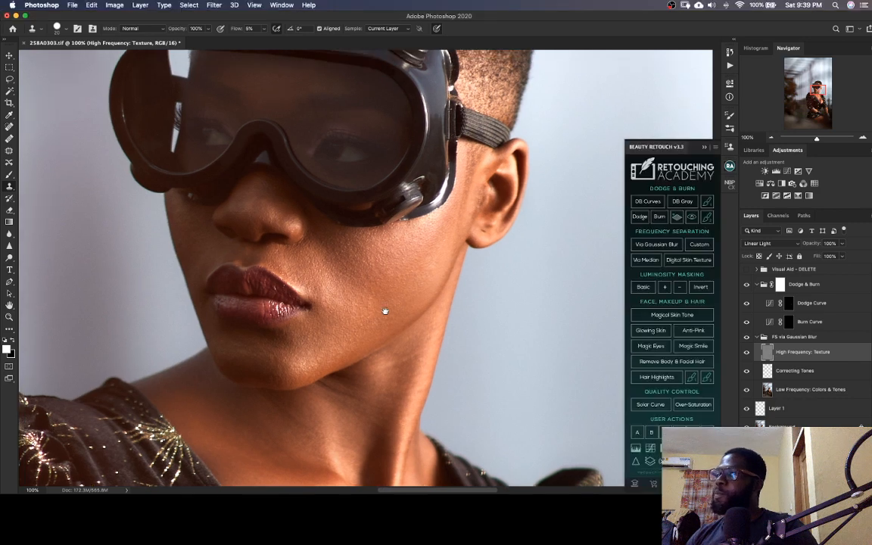
left_click_drag(385, 311, 415, 304)
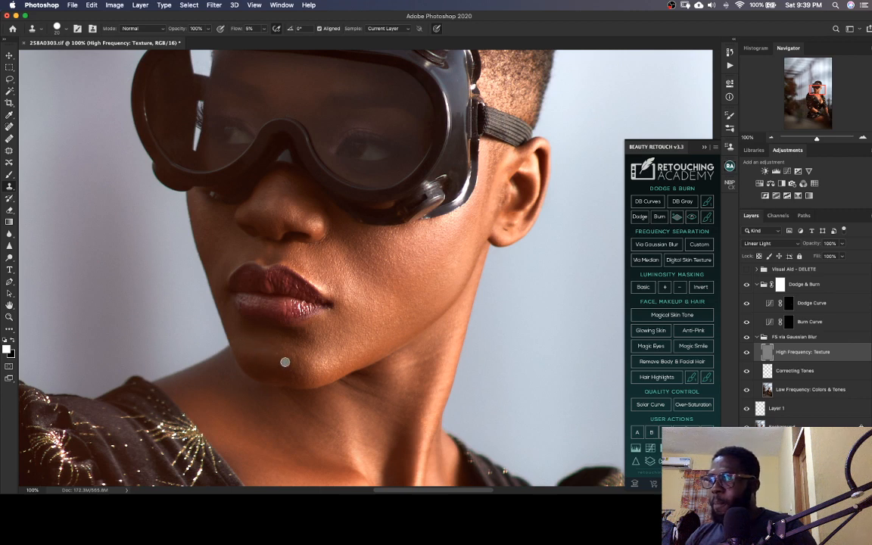
left_click_drag(278, 357, 266, 346)
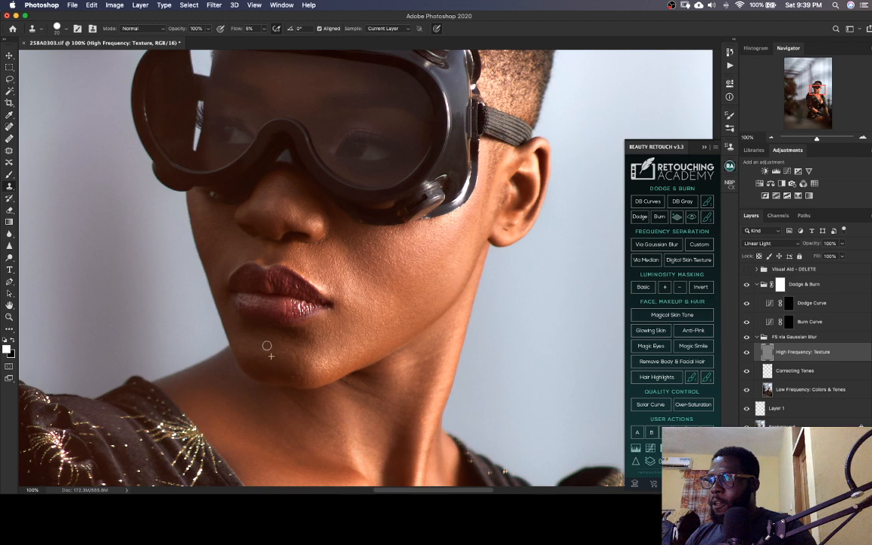
left_click(314, 363, "alt")
mouse_move(307, 378)
left_mouse_down()
mouse_move(294, 375)
mouse_move(297, 346)
mouse_move(307, 357)
mouse_move(296, 351)
left_mouse_up()
left_click(315, 357, "alt")
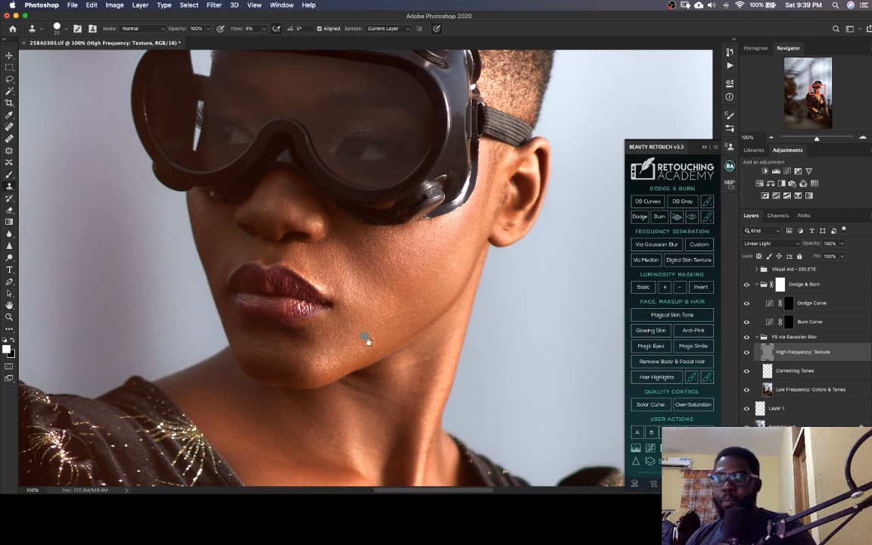
scroll(364, 341, "right", 3)
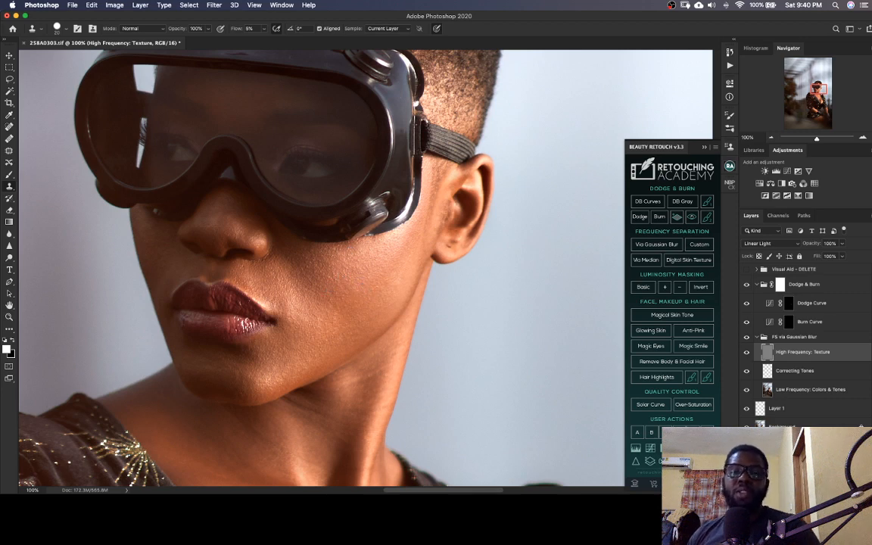
left_click_drag(353, 284, 383, 317)
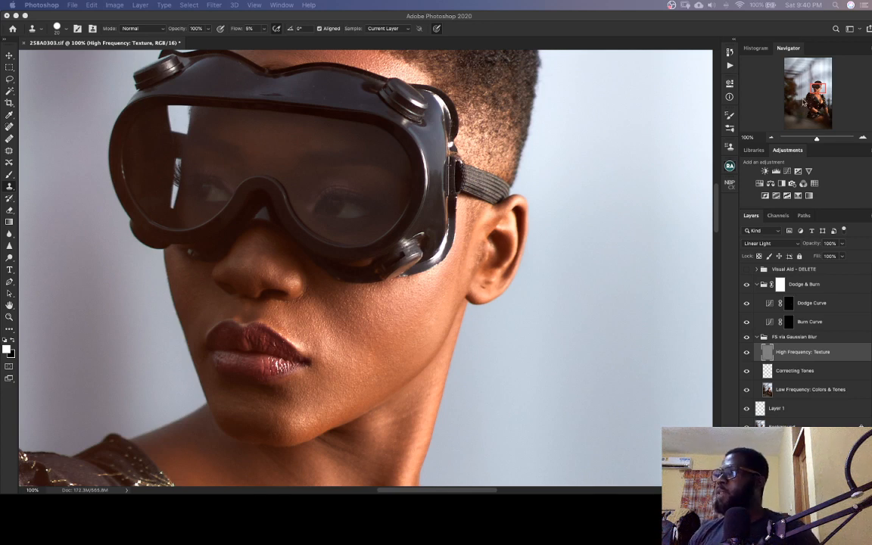
left_click(814, 89)
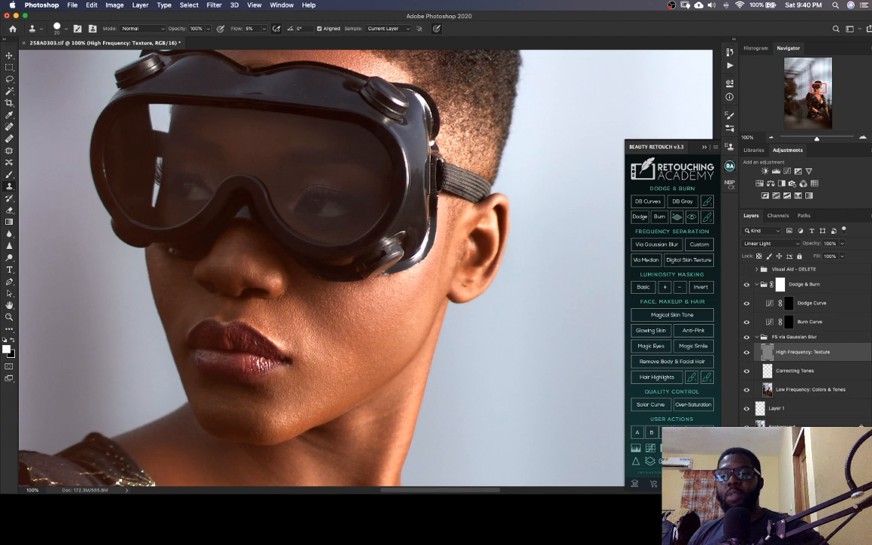
key("super+Tab")
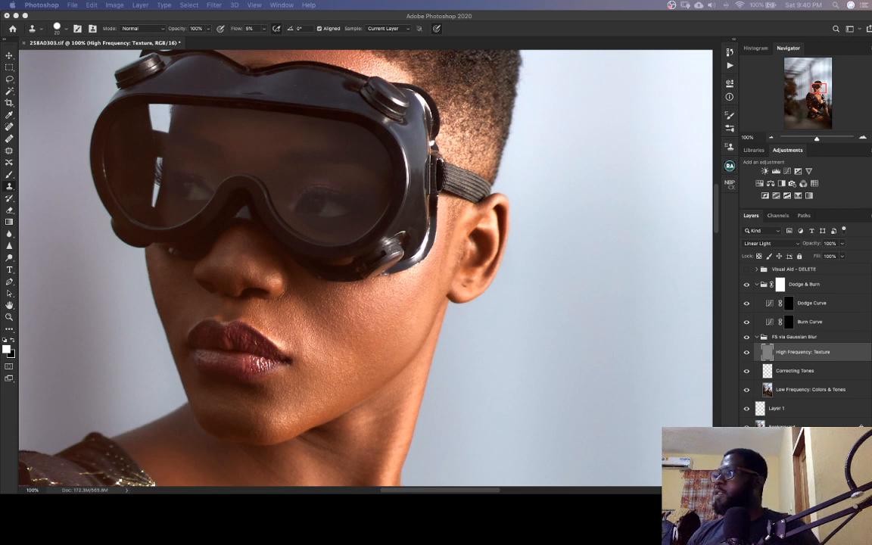
left_click(449, 204)
left_click_drag(450, 205, 440, 194)
mouse_move(371, 358)
left_mouse_down()
mouse_move(422, 334)
mouse_move(417, 323)
left_mouse_up()
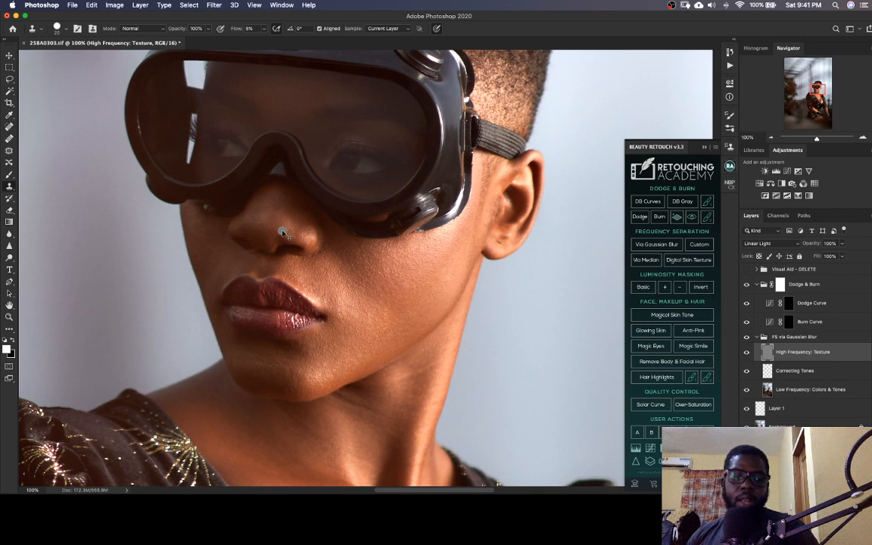
Save the TIFF and delete the Visual Aid - DELETE group
key("super+s")
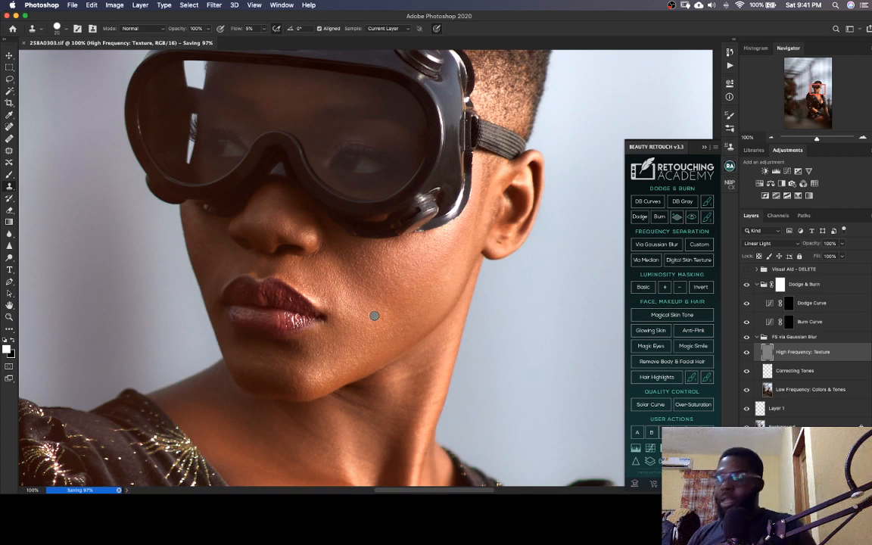
key("super+minus")
key("super+minus")
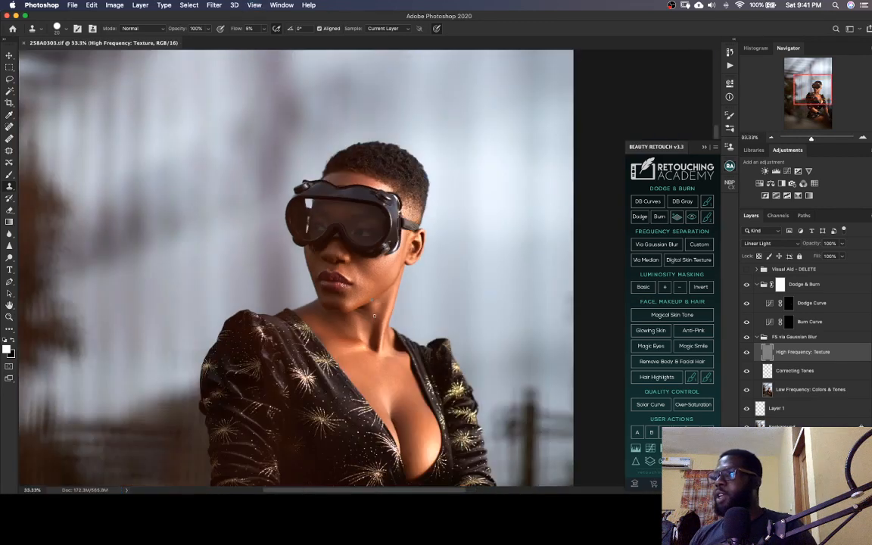
key("super+plus")
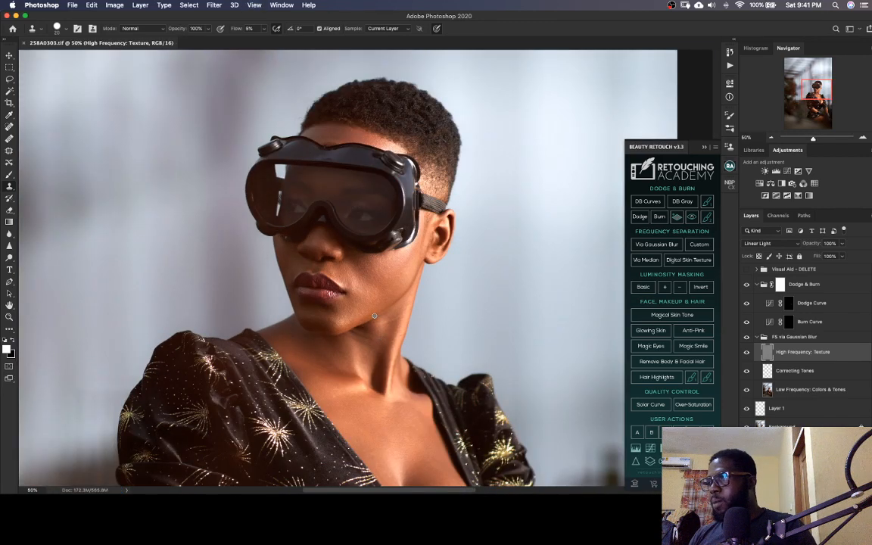
key("super+minus")
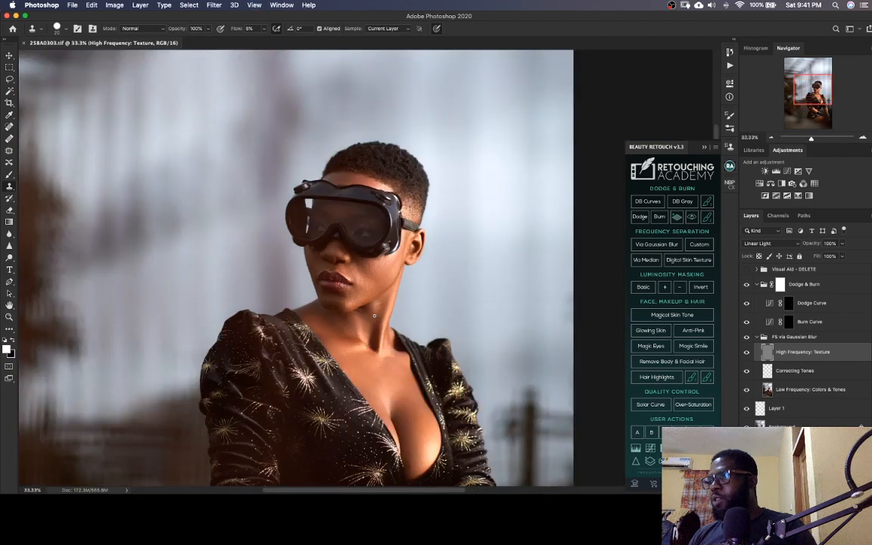
key("super+plus")
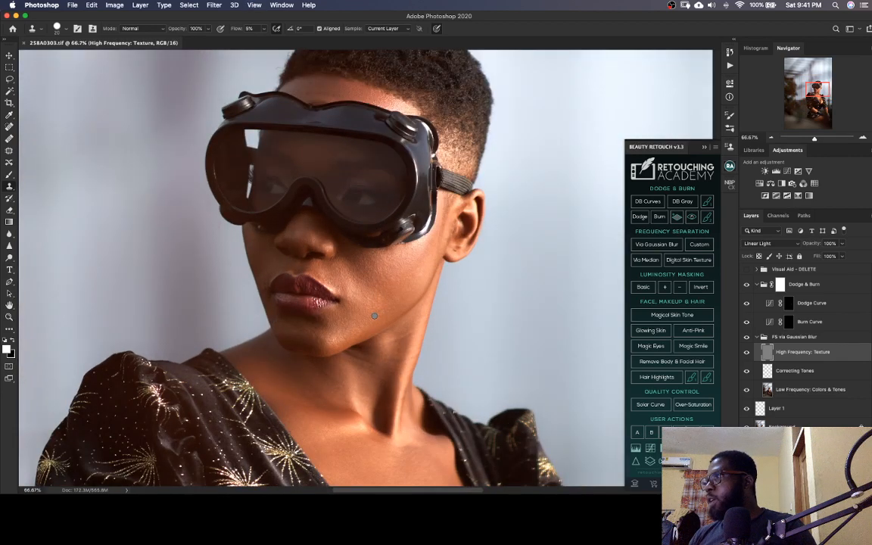
key("super+minus")
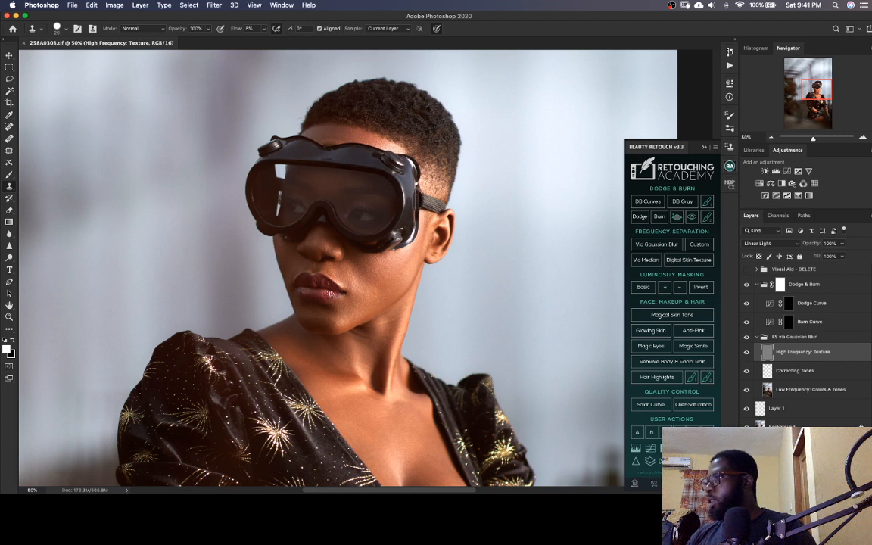
left_click(788, 269)
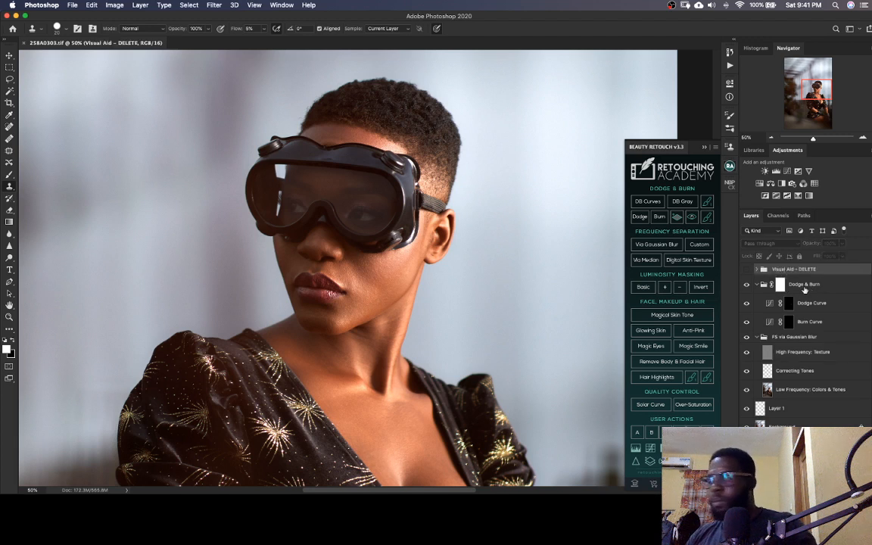
key("BackSpace")
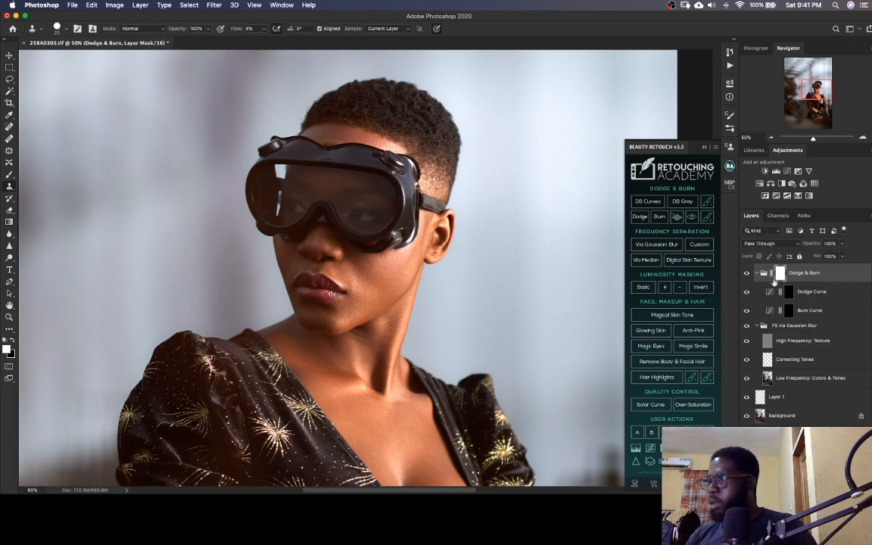
Sketch a black loop around the cheek on a new layer above the Dodge & Burn group, and discard that layer
key("super+shift+n")
key("Return")
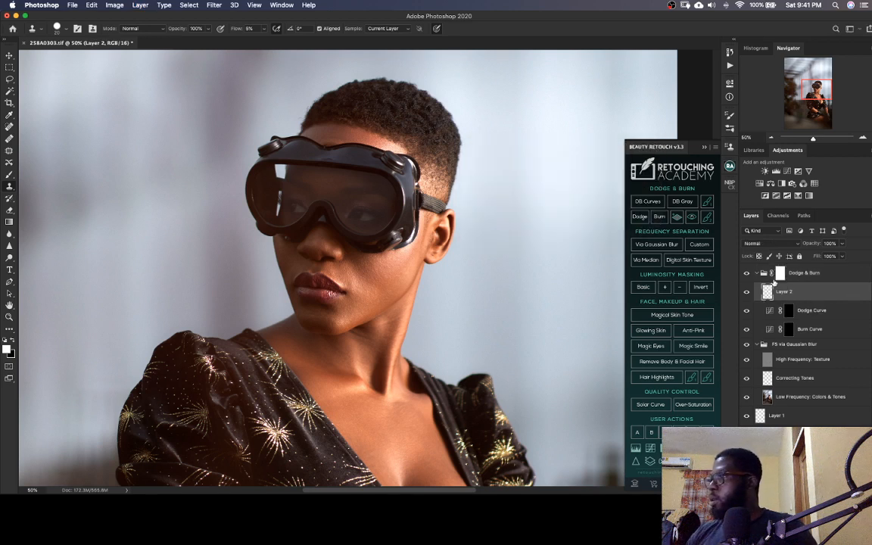
mouse_move(784, 292)
left_mouse_down()
mouse_move(817, 285)
mouse_move(783, 265)
left_mouse_up()
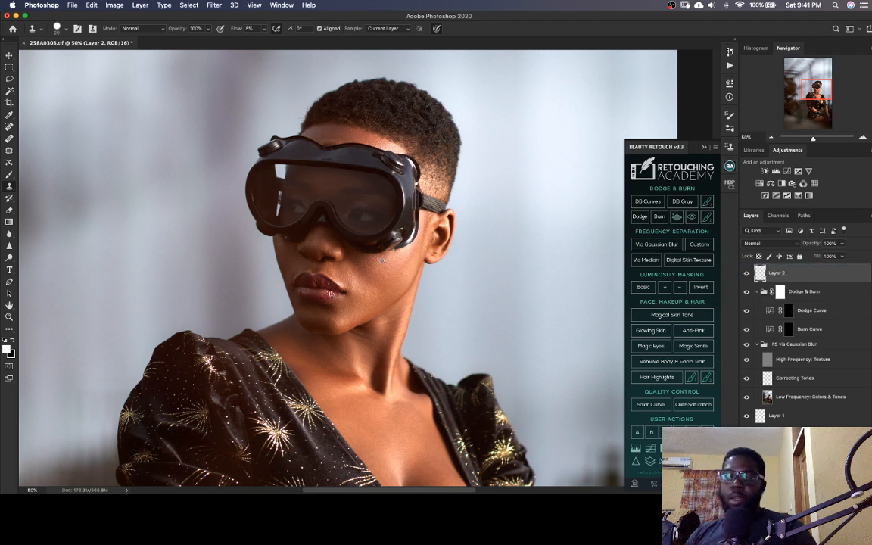
key("b")
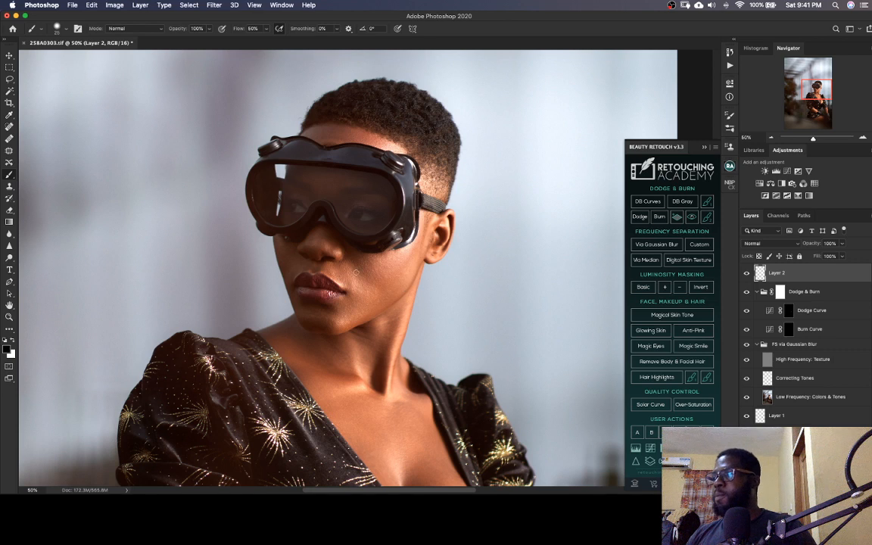
mouse_move(335, 259)
left_mouse_down()
mouse_move(355, 298)
mouse_move(382, 300)
mouse_move(389, 291)
mouse_move(355, 263)
left_mouse_up()
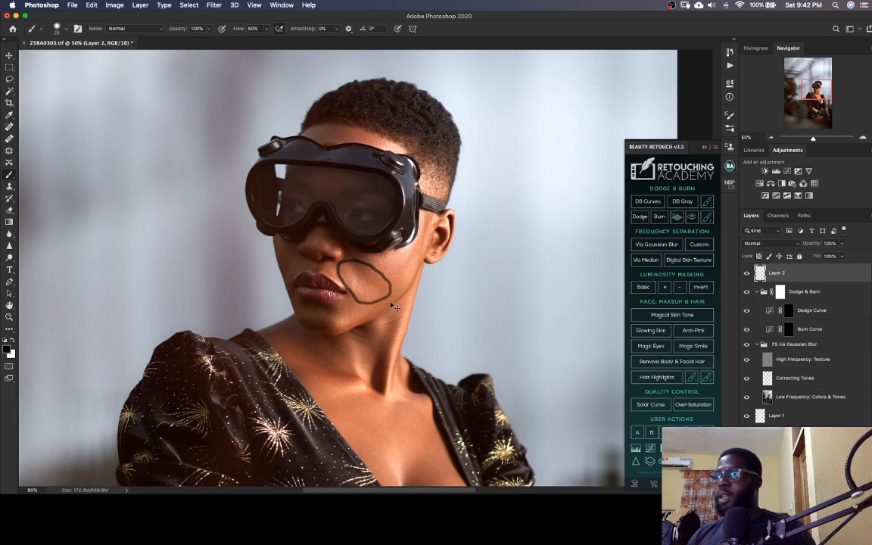
key("super+z")
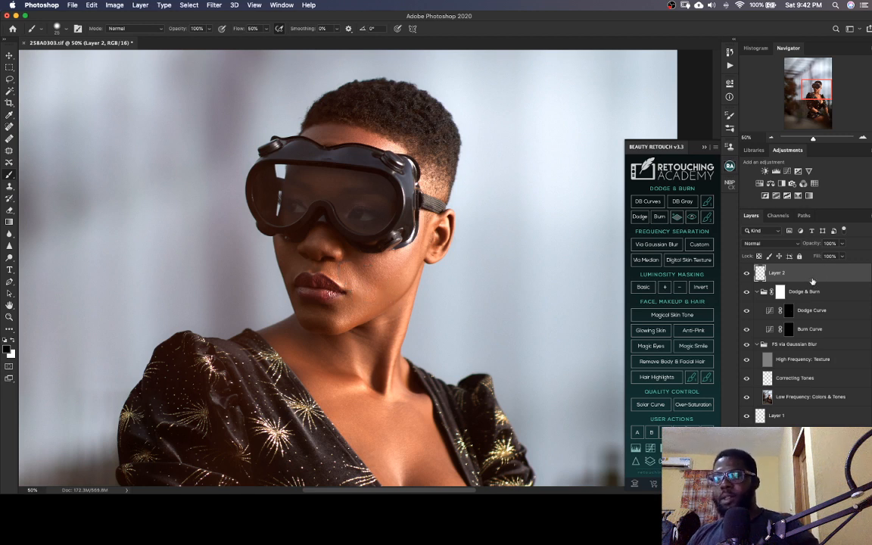
key("BackSpace")
Inspect the Dodge Curve mask on its own over the face and chest, and save the TIFF in normal view
left_click(789, 291)
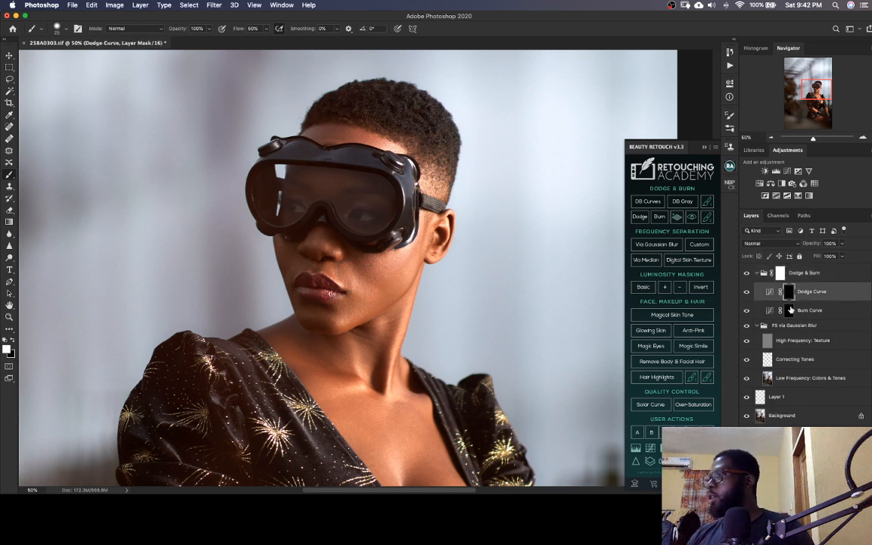
left_click(790, 293, "alt")
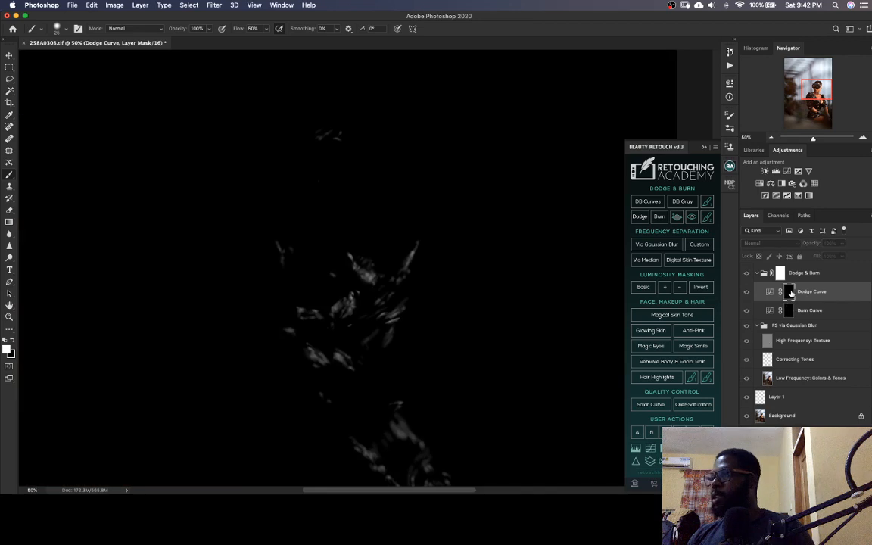
mouse_move(454, 327)
left_mouse_down()
mouse_move(431, 307)
mouse_move(396, 235)
mouse_move(397, 302)
mouse_move(441, 308)
mouse_move(397, 220)
mouse_move(423, 267)
left_mouse_up()
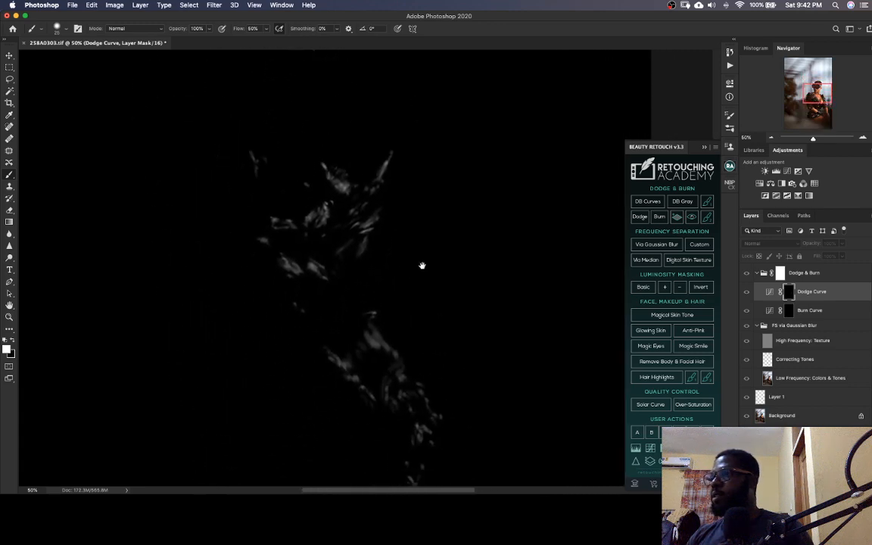
left_click(789, 293, "alt")
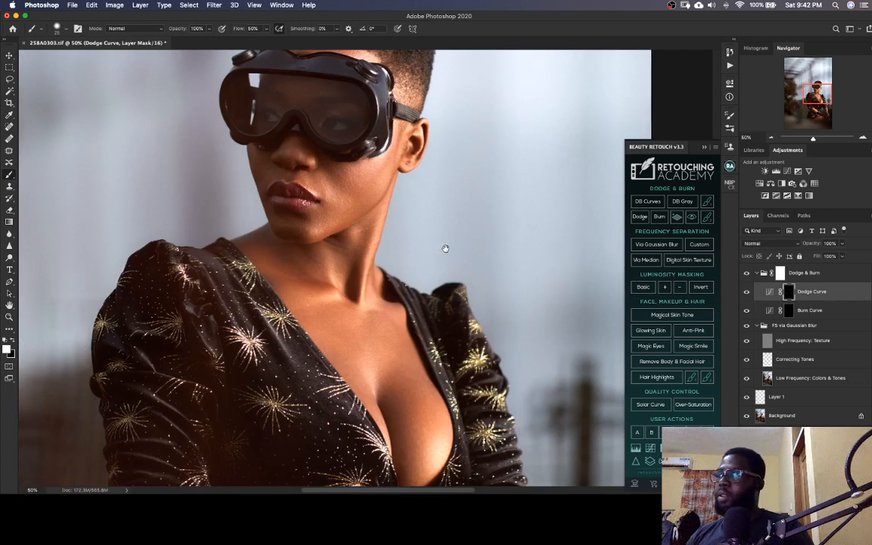
left_click_drag(444, 248, 427, 286)
key("super+s")
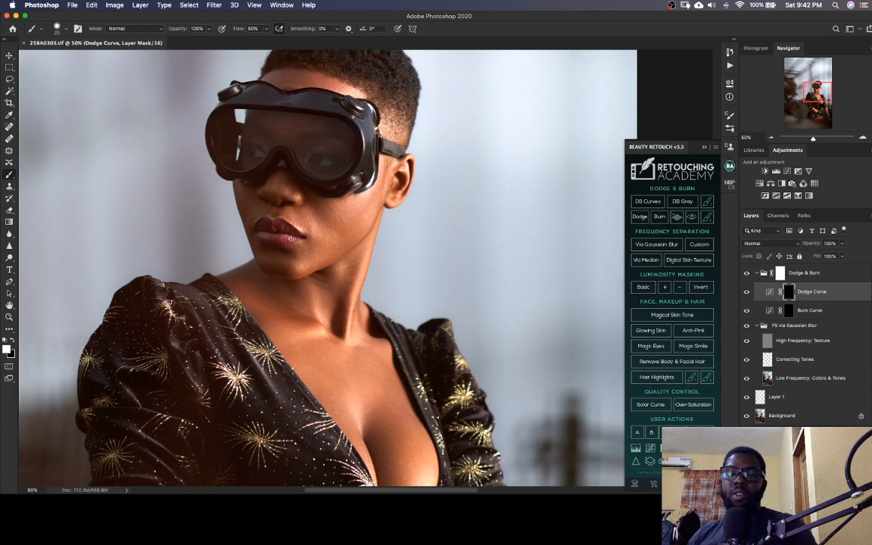
key("super+Tab")
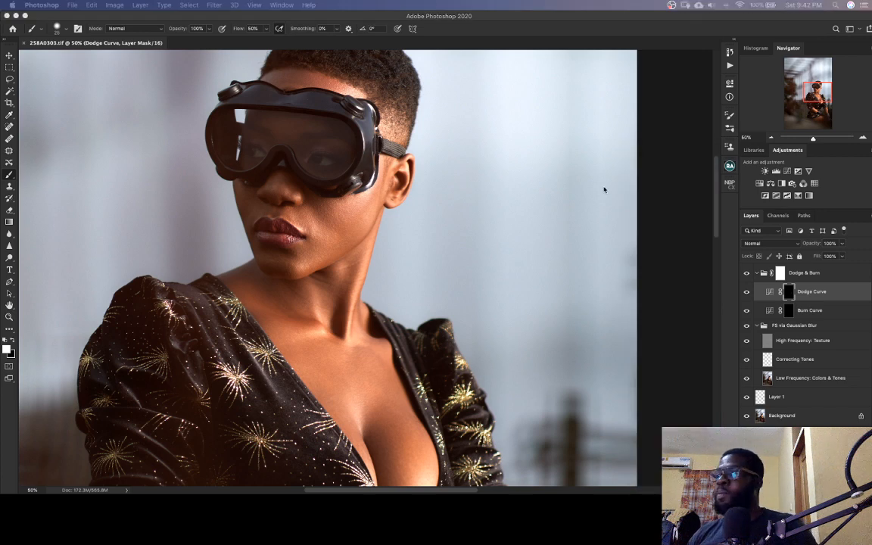
left_click(812, 98)
left_click_drag(384, 278, 322, 295)
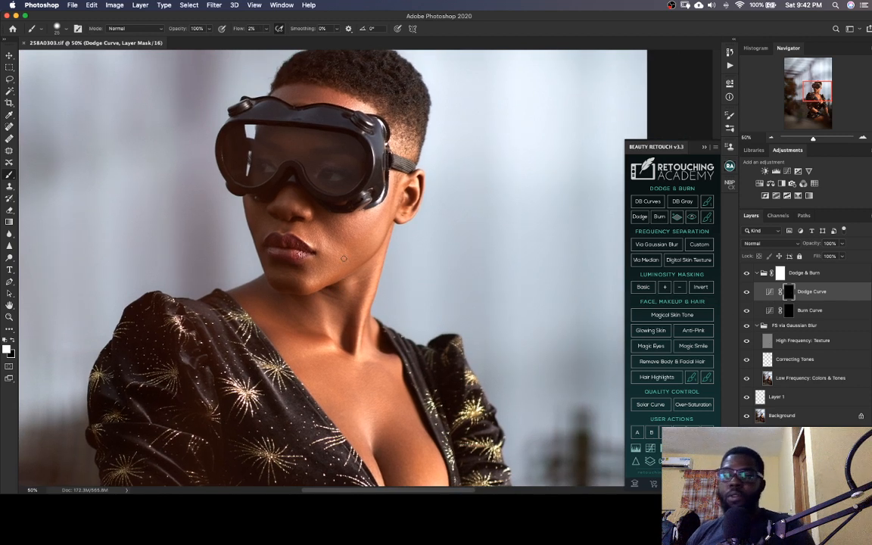
Lighten the uneven dark patches on the cheek beside the nose and mouth on the Dodge Curve mask
left_click_drag(333, 288, 345, 305)
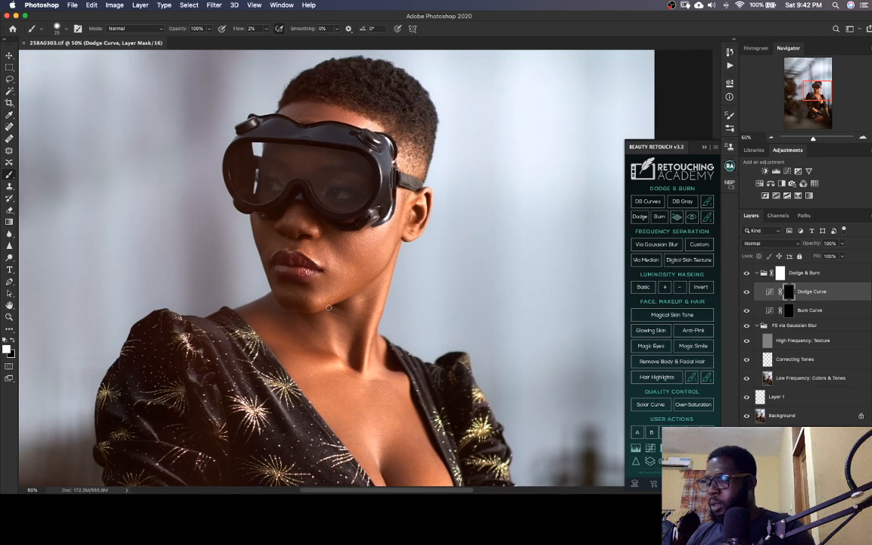
key("super+plus")
key("super+plus")
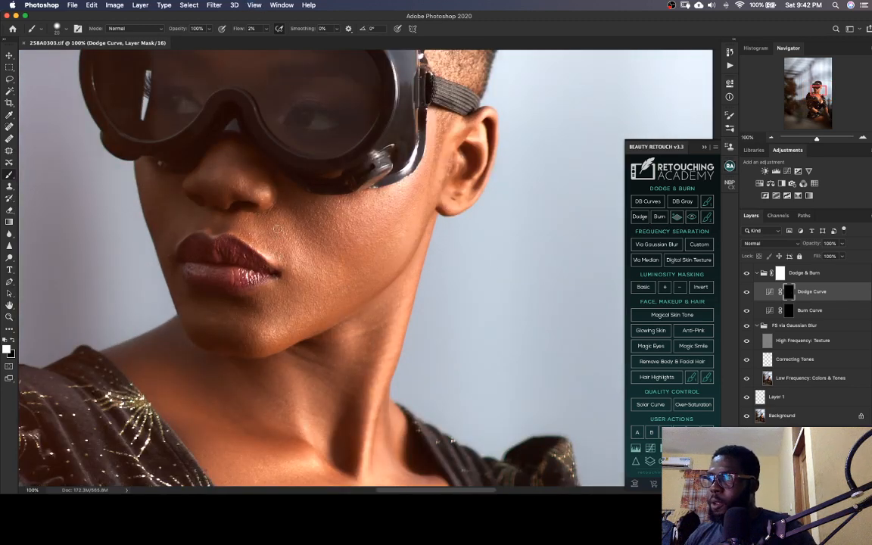
left_click_drag(277, 229, 281, 240)
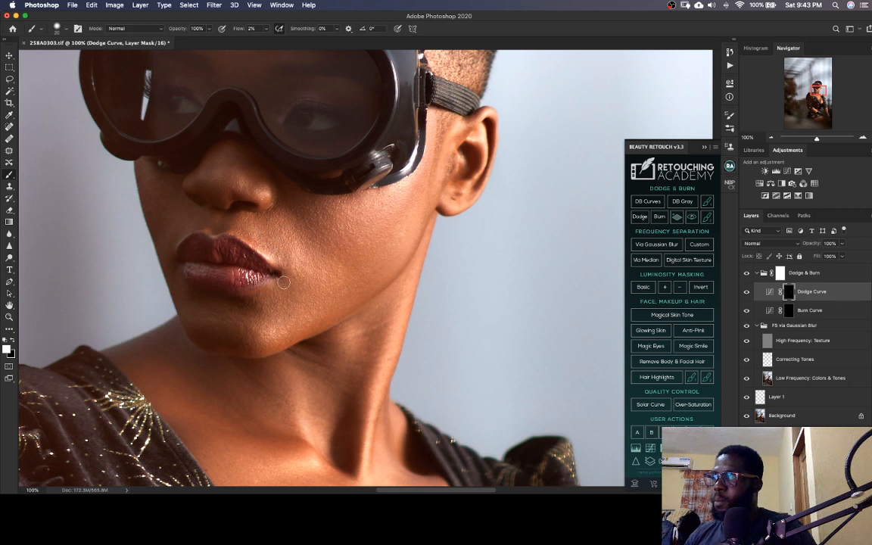
key("super+minus")
key("super+minus")
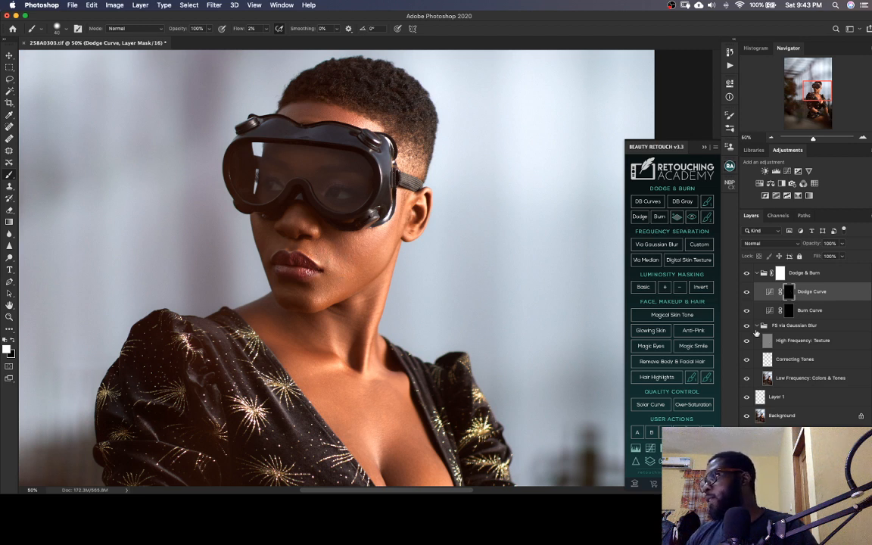
Select the Burn Curve mask, compare the portrait with and without that curve, and save the TIFF
key("alt+bracketleft")
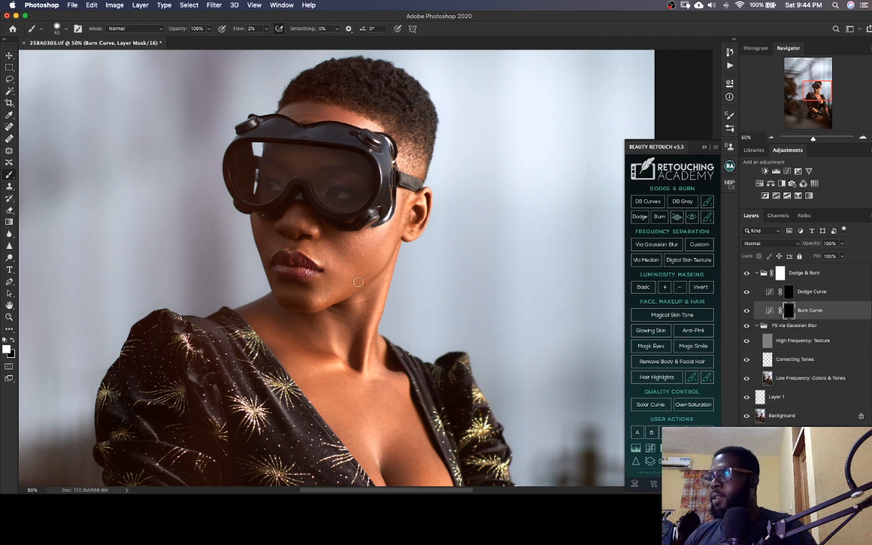
left_click(748, 311)
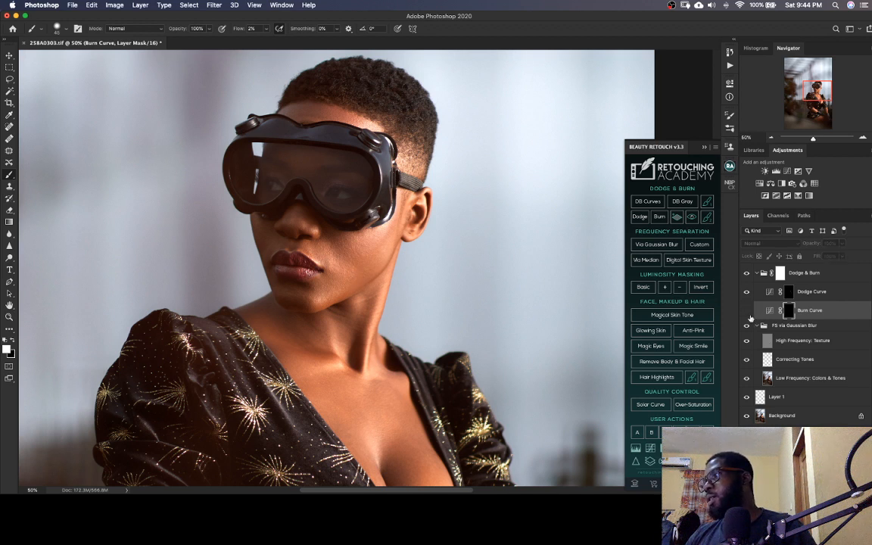
left_click(747, 310)
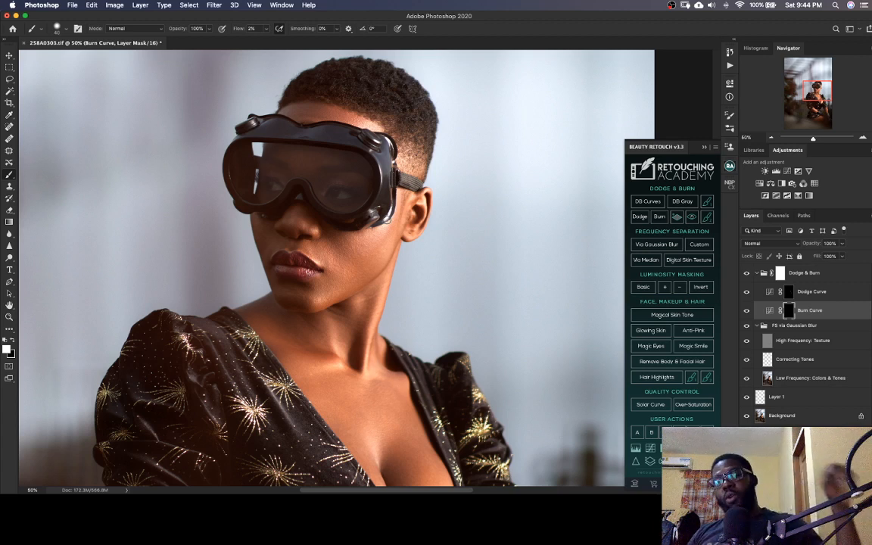
key("super+s")
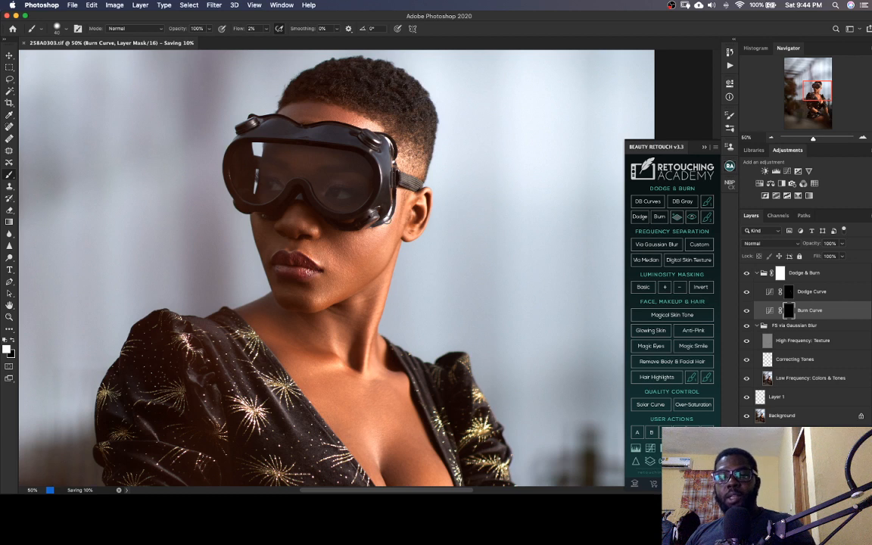
Examine the face, neck and chest for remaining uneven light and dark areas on the skin
left_click(819, 88)
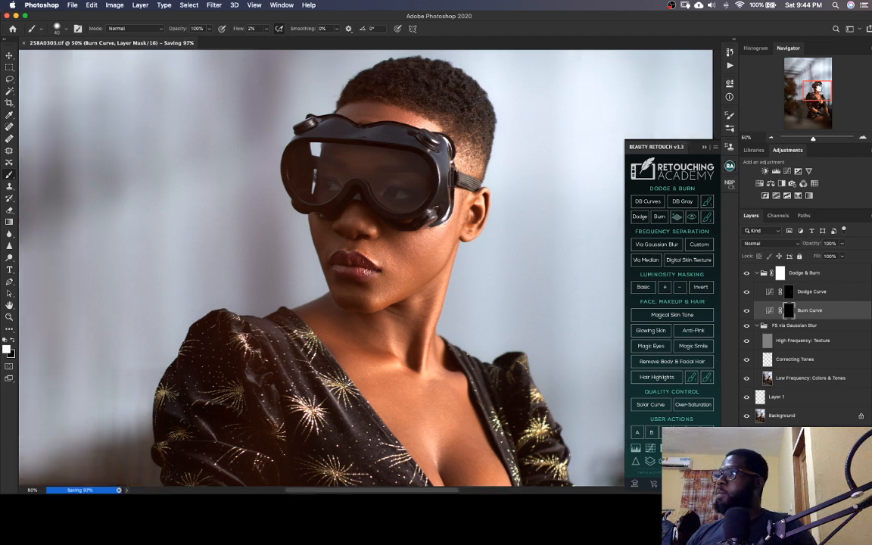
left_click_drag(819, 88, 819, 90)
left_click(814, 88)
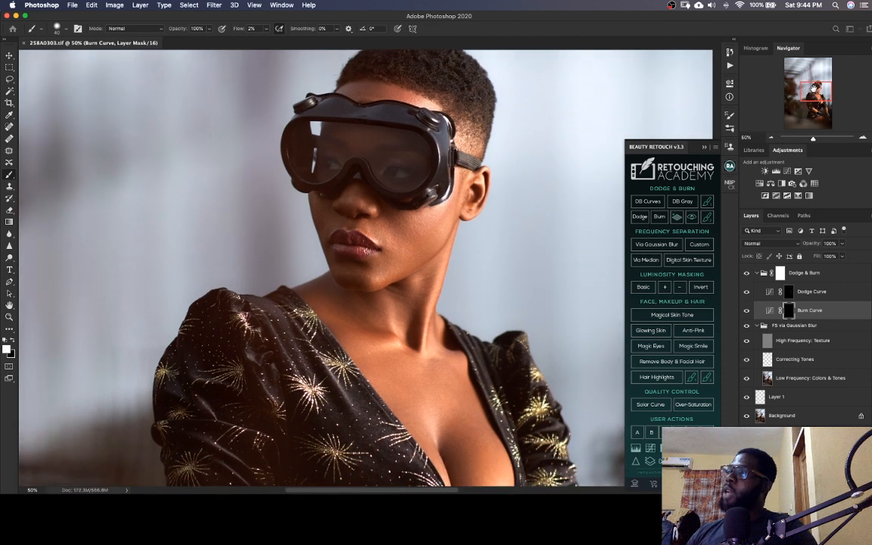
left_click_drag(480, 310, 437, 323)
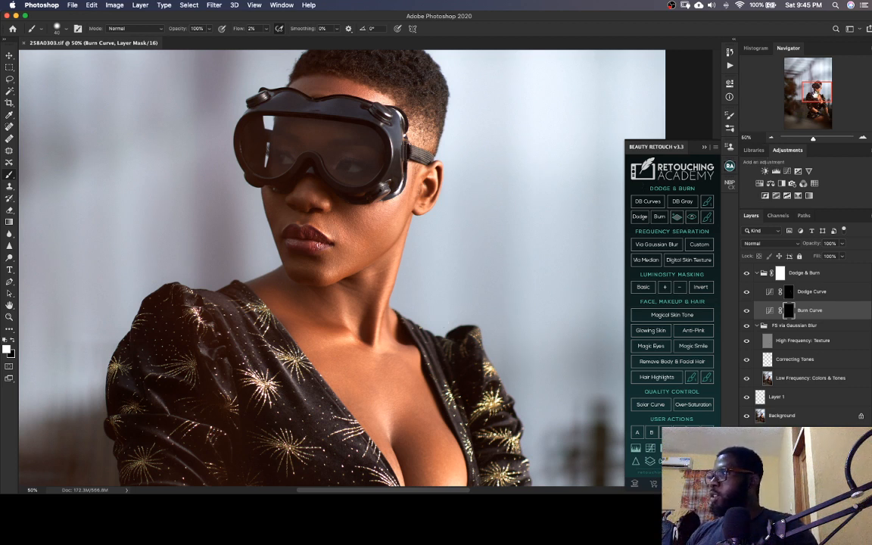
left_click(814, 94)
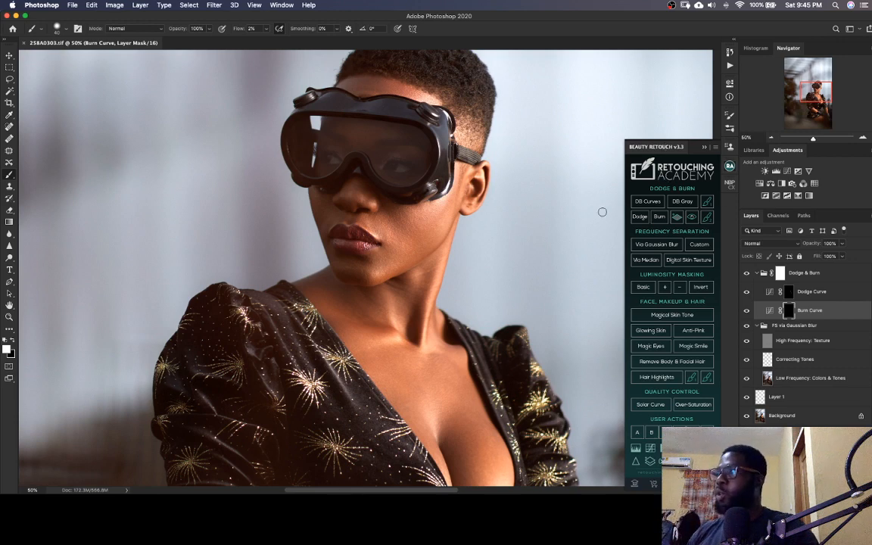
scroll(676, 105, "down", 1)
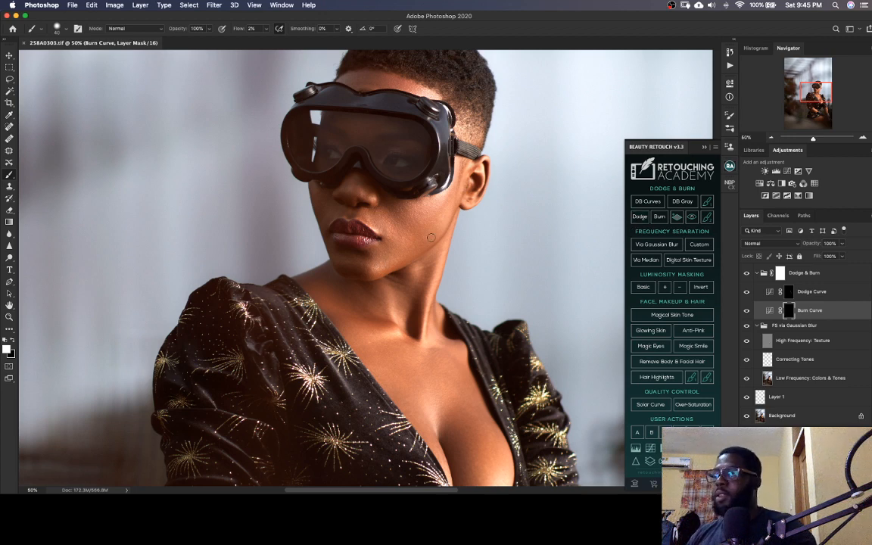
left_click_drag(428, 348, 435, 325)
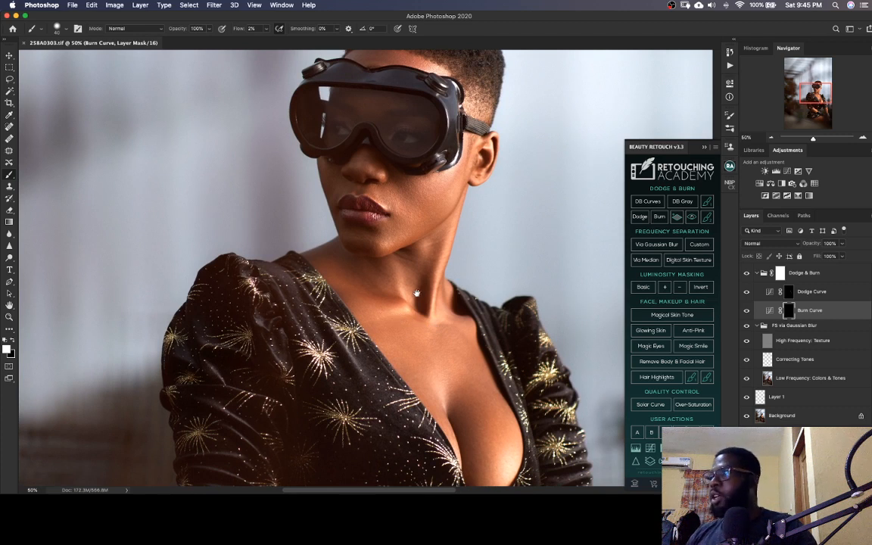
left_click_drag(416, 293, 429, 282)
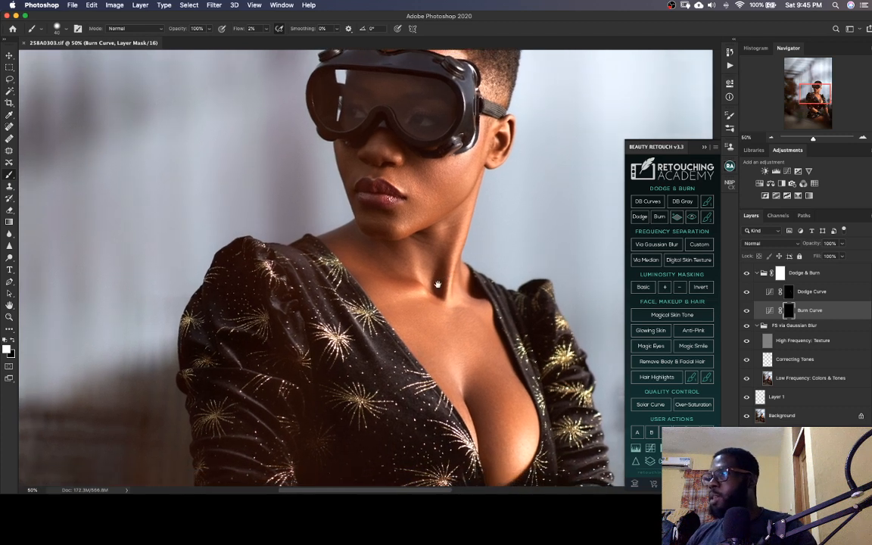
Lighten the shadowed skin at the base of the neck on the Dodge Curve mask with a slightly larger brush
left_click(788, 291)
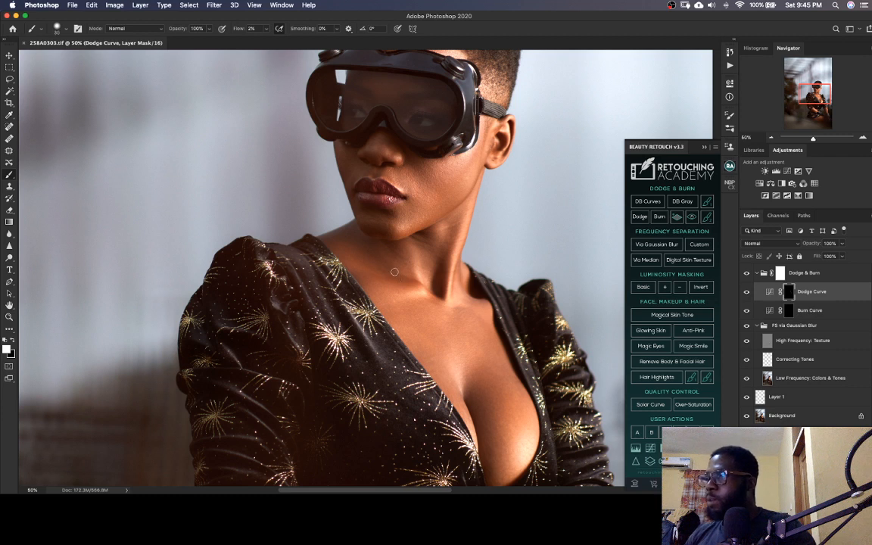
key("]")
mouse_move(381, 260)
left_mouse_down()
mouse_move(405, 282)
mouse_move(382, 270)
mouse_move(402, 280)
mouse_move(379, 264)
mouse_move(393, 271)
mouse_move(374, 246)
mouse_move(375, 273)
left_mouse_up()
key("]")
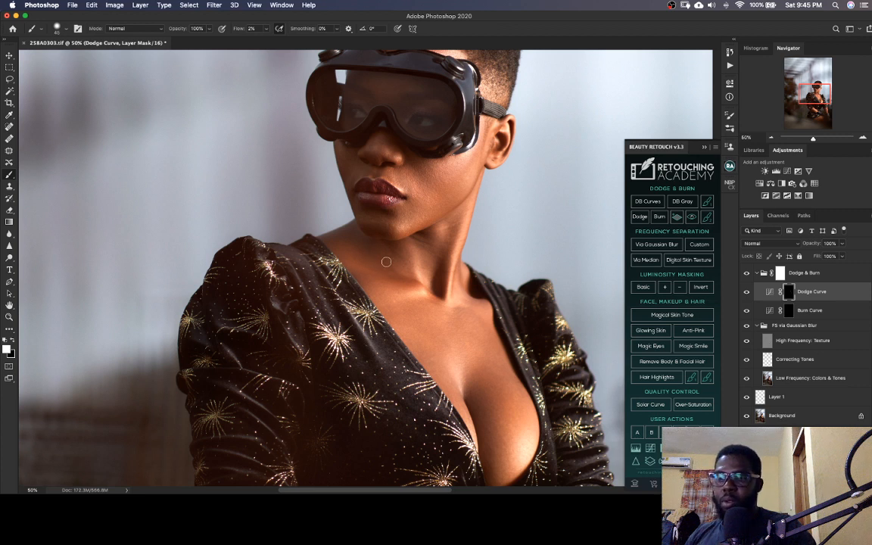
key("[")
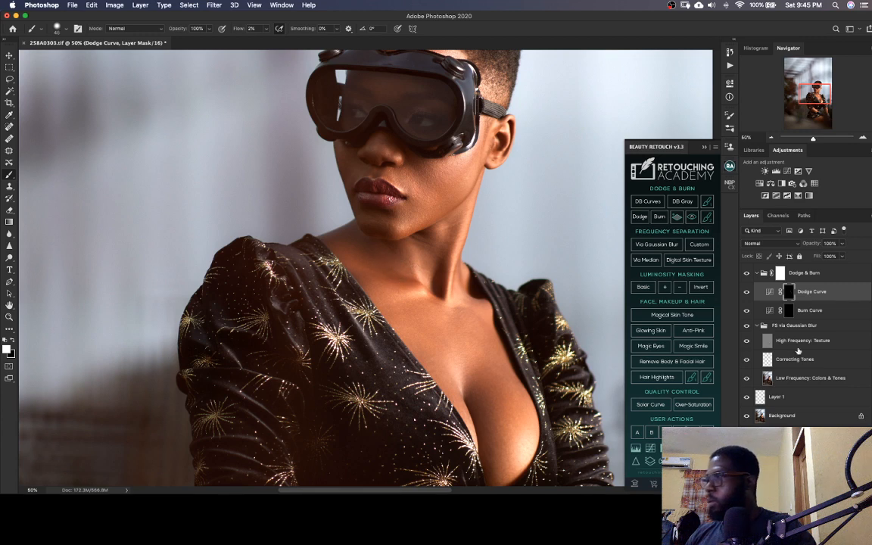
Select the Burn Curve mask, reduce the brush size, and return to the Dodge Curve mask
key("alt+bracketleft")
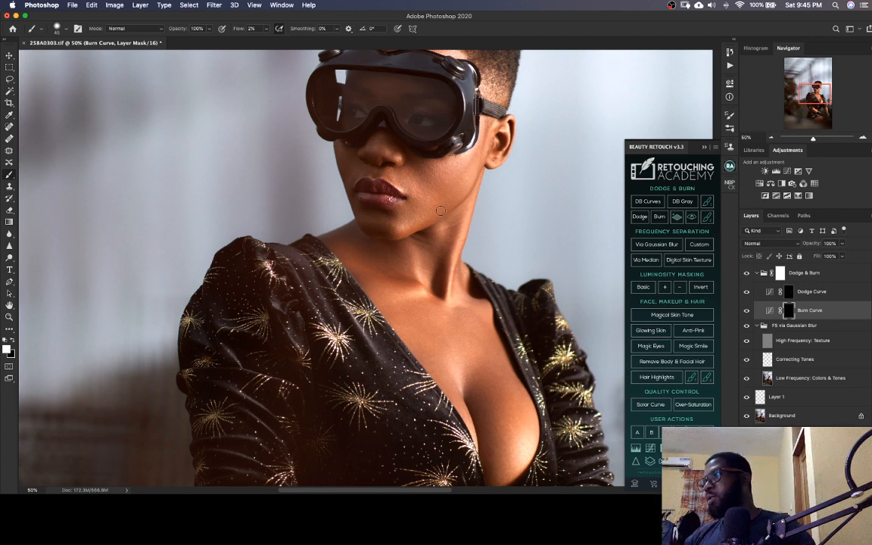
left_click_drag(448, 285, 407, 346)
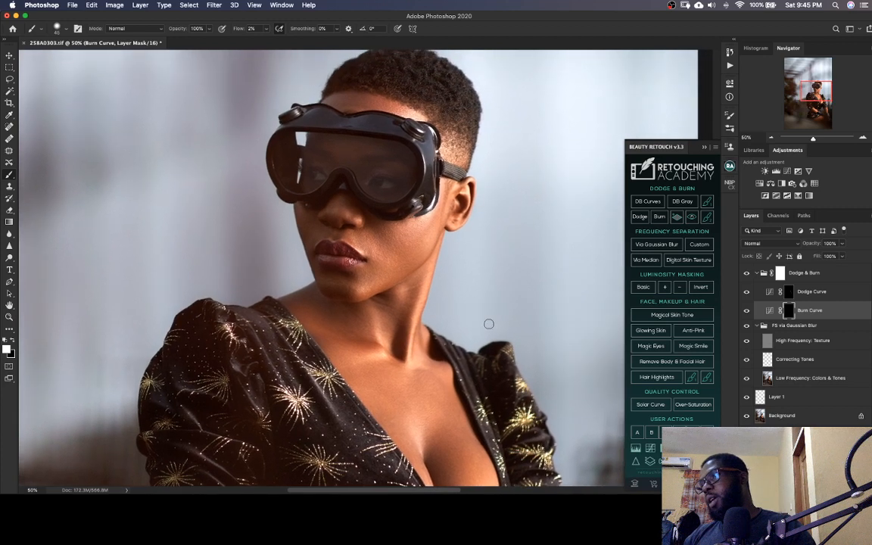
key("[")
key("[")
key("[")
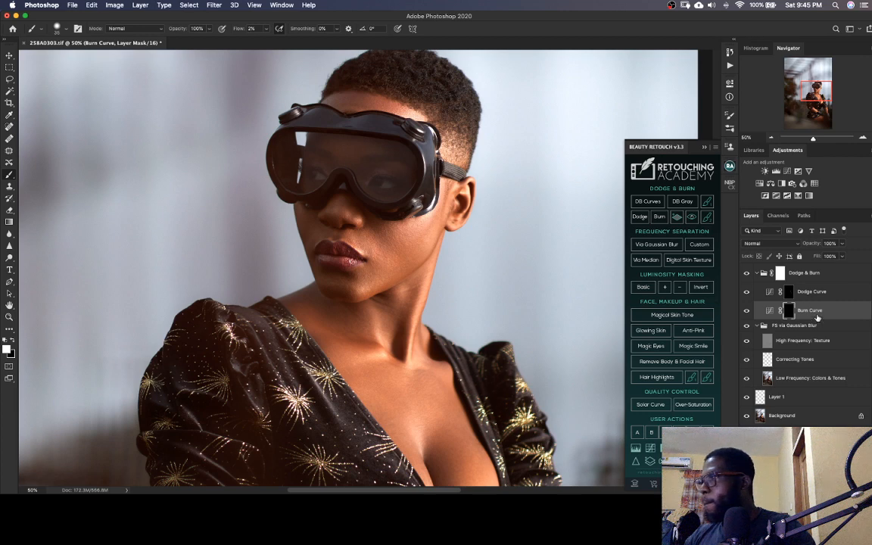
left_click(810, 291)
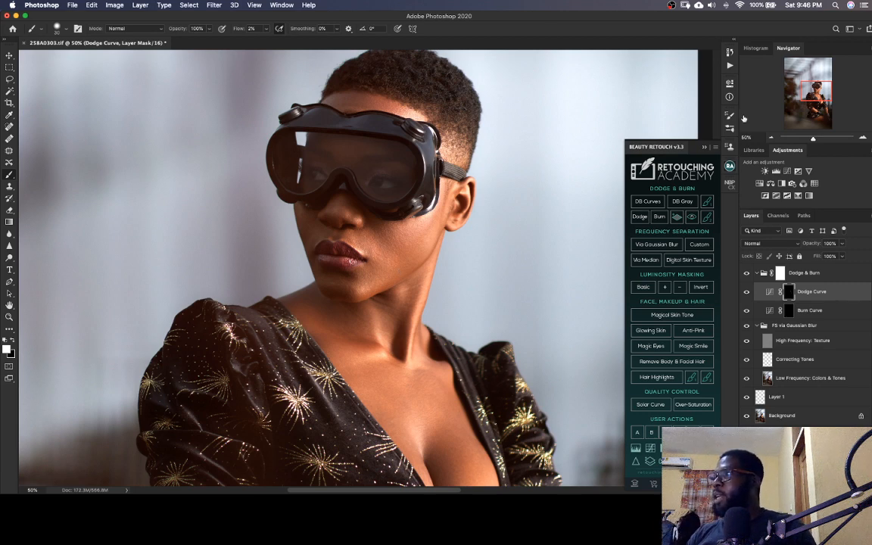
Compare the portrait with and without the Dodge & Burn group, check the whole image, and save the TIFF
left_click(815, 90)
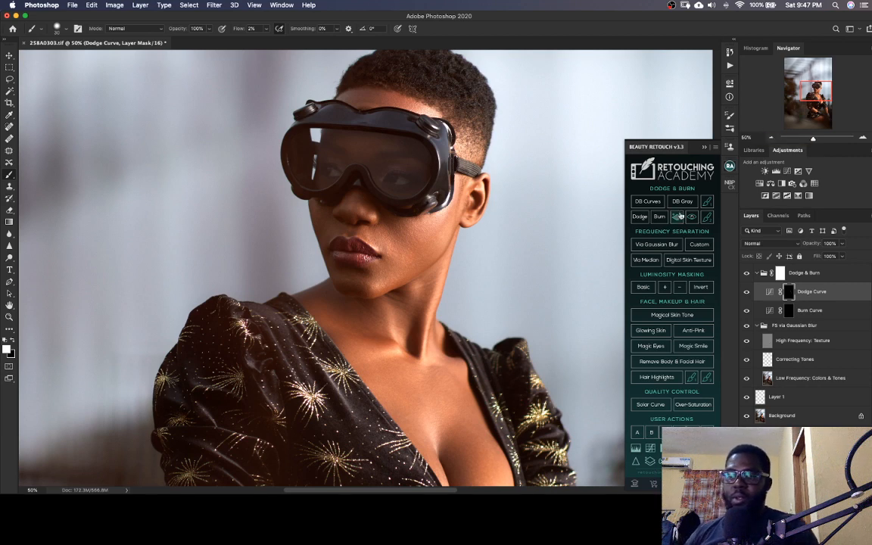
key("super+s")
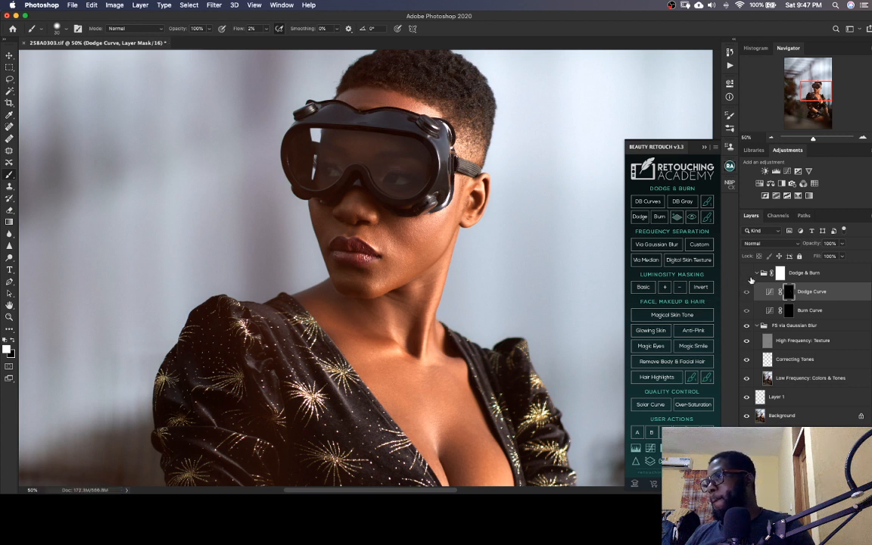
left_click(747, 276)
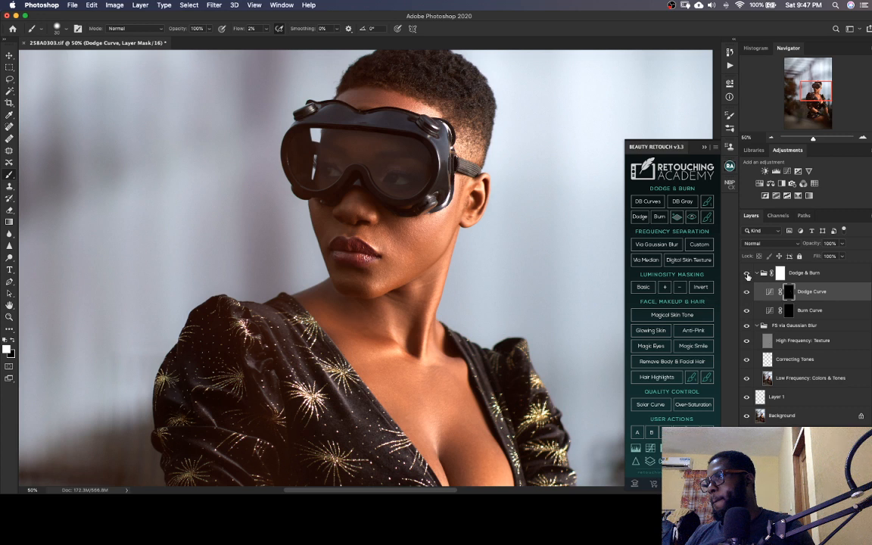
left_click(747, 276)
left_click(748, 276)
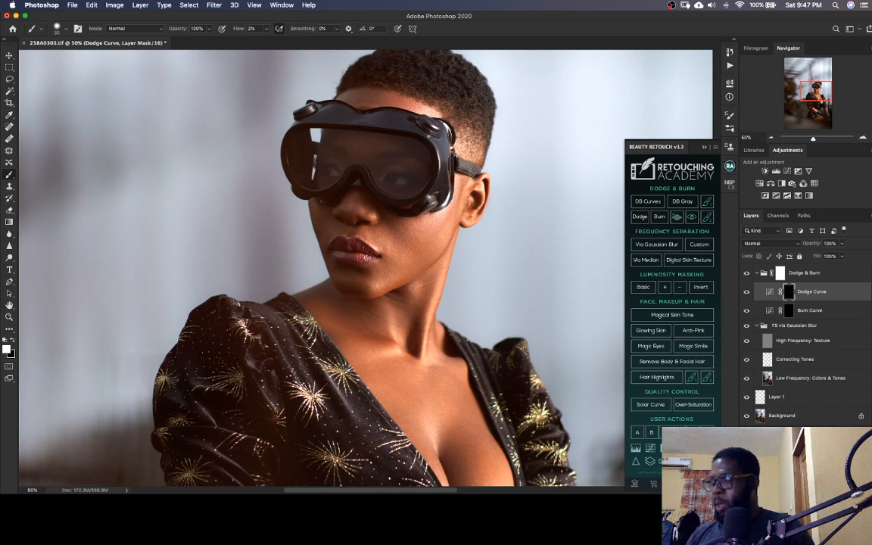
scroll(413, 288, "down", 4)
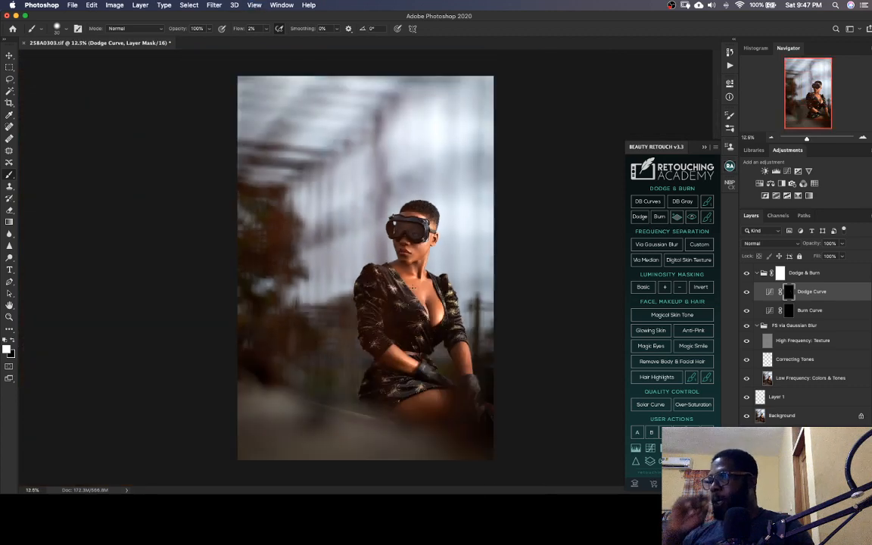
key("super+equal")
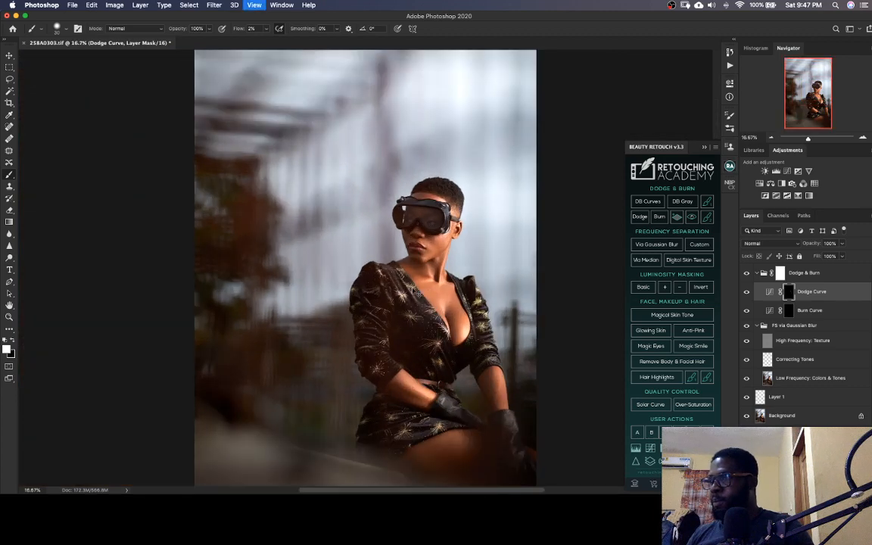
key("super+equal")
key("super+equal")
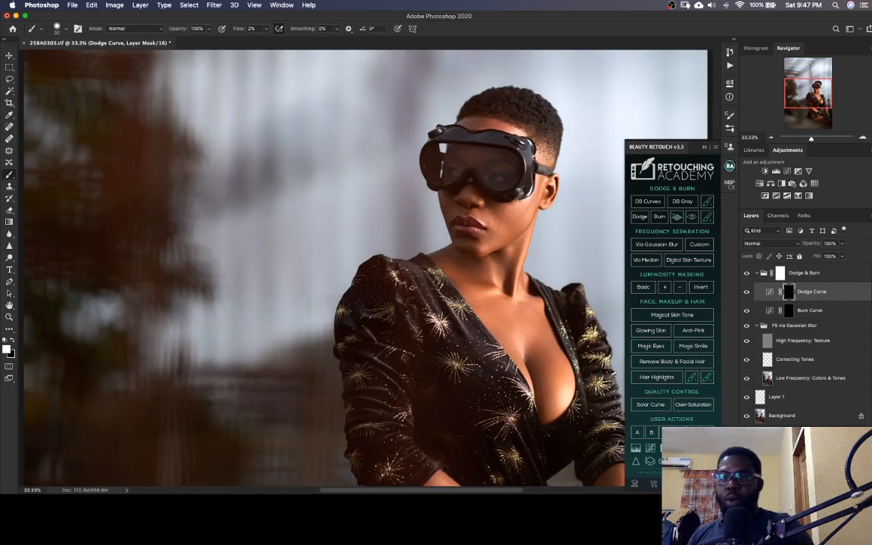
key("super+s")
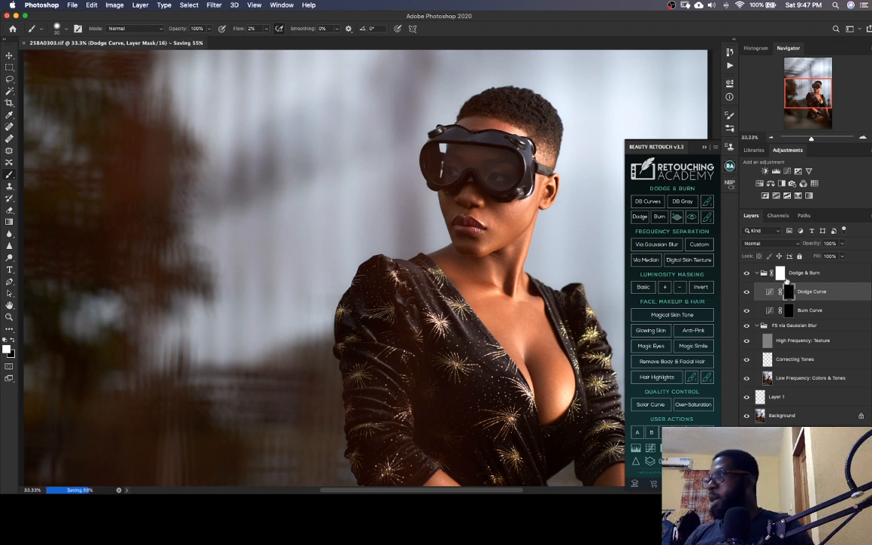
Select the Dodge Curve mask in the Dodge & Burn group and lighten uneven dark areas on the neck and chest
left_click(789, 269)
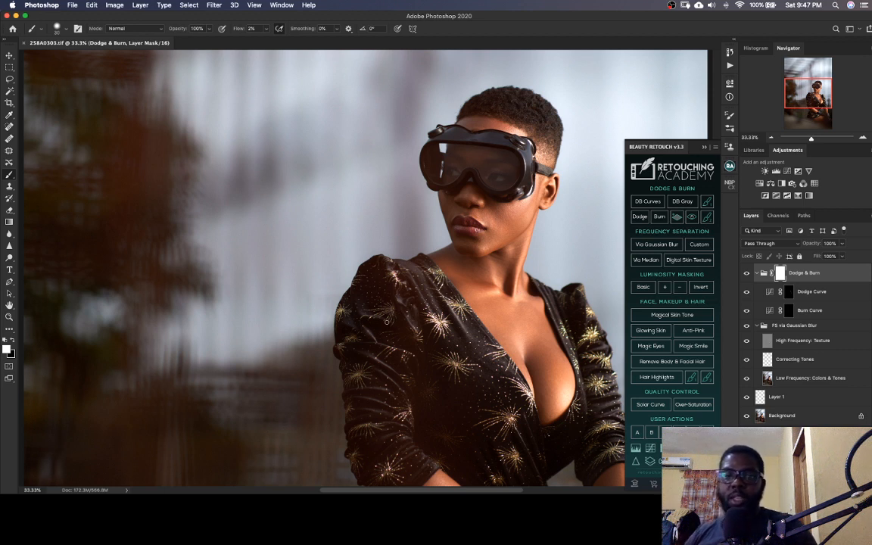
scroll(697, 111, "up", 1)
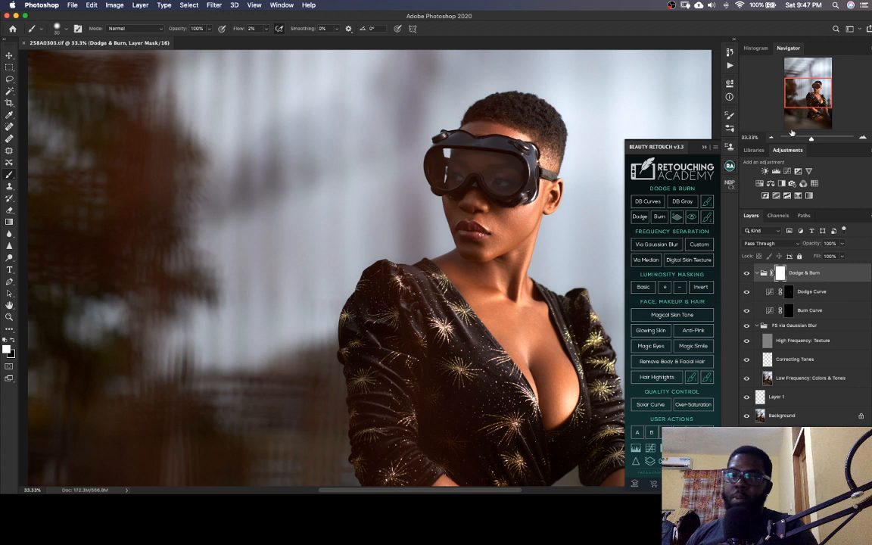
scroll(728, 92, "right", 1)
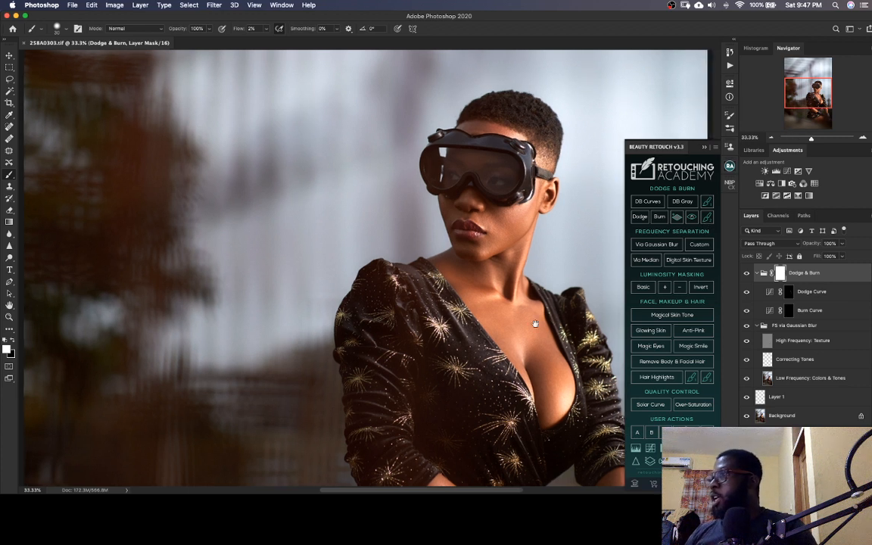
scroll(791, 115, "right", 5)
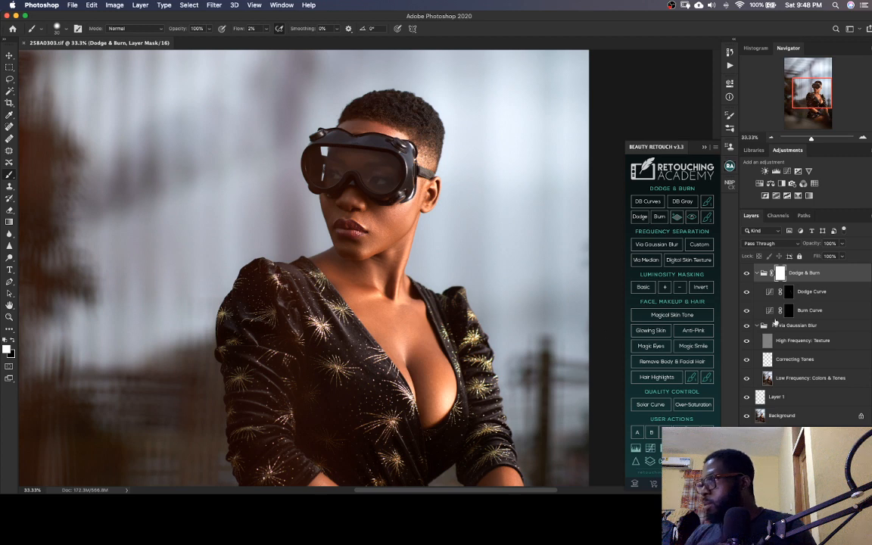
left_click(759, 294)
key("super+equal")
key("super+equal")
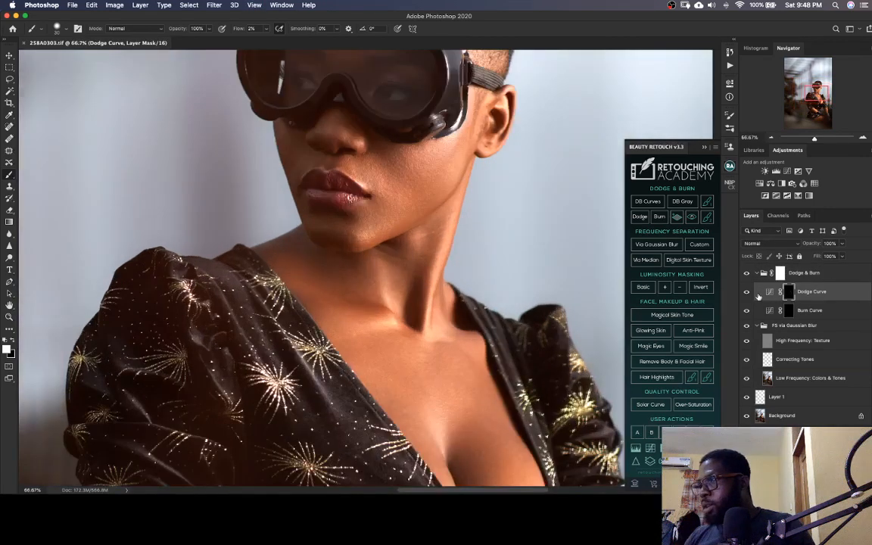
mouse_move(407, 366)
left_mouse_down()
mouse_move(350, 312)
mouse_move(372, 343)
mouse_move(350, 328)
mouse_move(391, 334)
mouse_move(366, 307)
mouse_move(385, 294)
mouse_move(373, 292)
mouse_move(381, 311)
mouse_move(364, 297)
mouse_move(366, 314)
mouse_move(380, 292)
mouse_move(403, 331)
mouse_move(371, 279)
mouse_move(333, 290)
mouse_move(330, 319)
left_mouse_up()
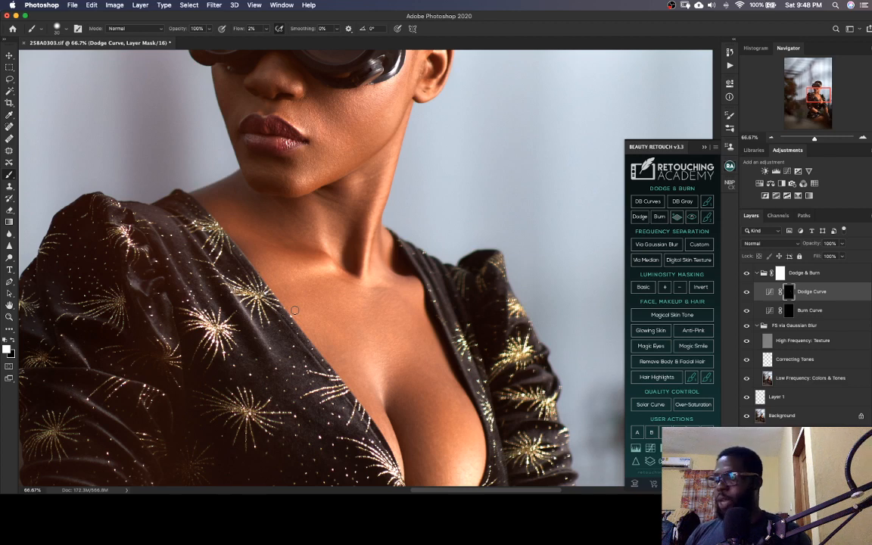
Check the overall look of the dodged skin at a reduced view and save the TIFF
key("super+minus")
key("super+minus")
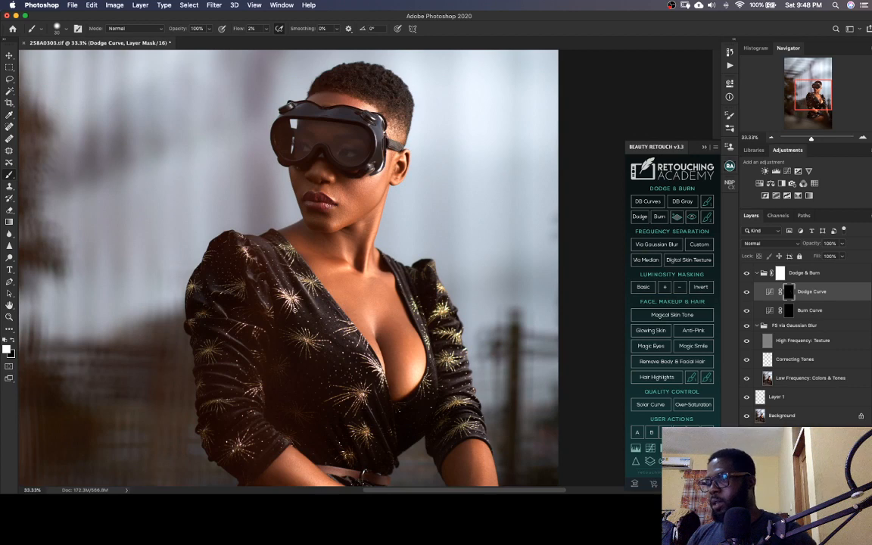
key("super+equal")
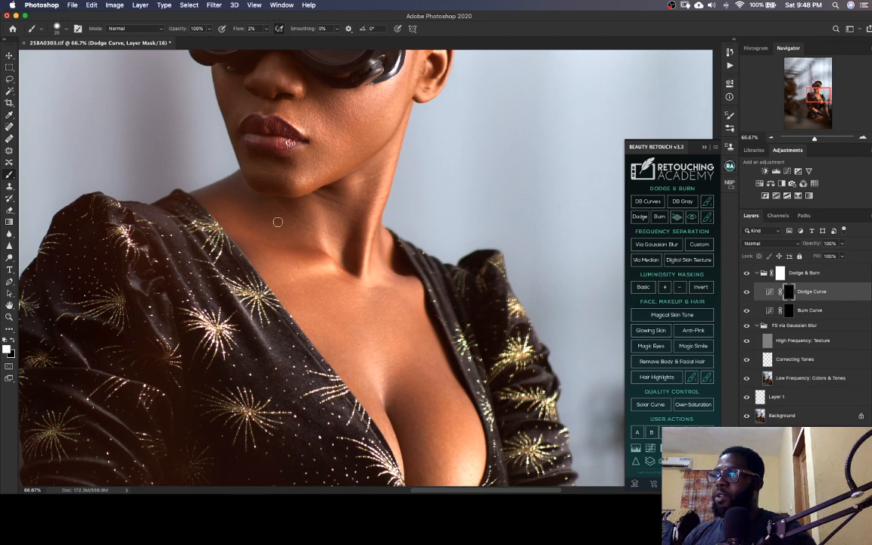
key("super+s")
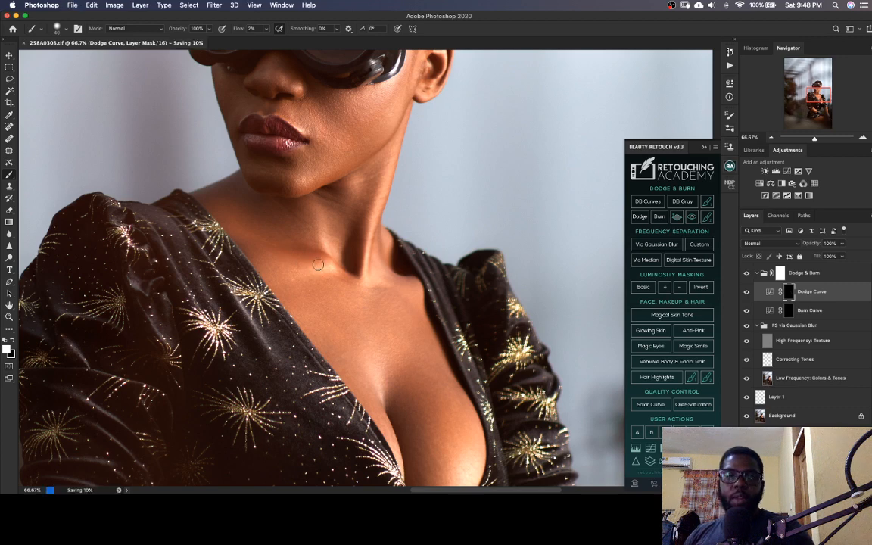
key("super+minus")
key("super+minus")
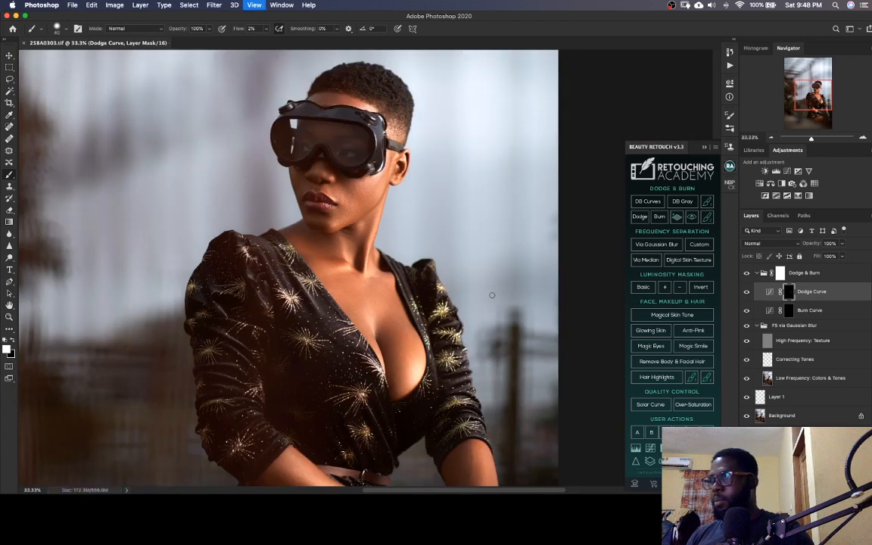
key("super+equal")
key("super+equal")
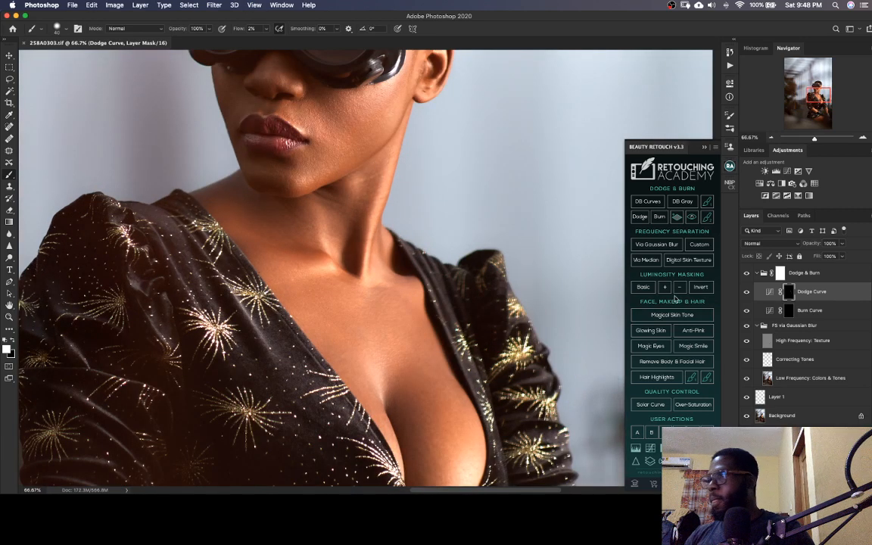
Darken the bright patches along the shoulder and neck base on the Burn Curve mask, adjusting the brush size, and save the TIFF
key("alt+bracketleft")
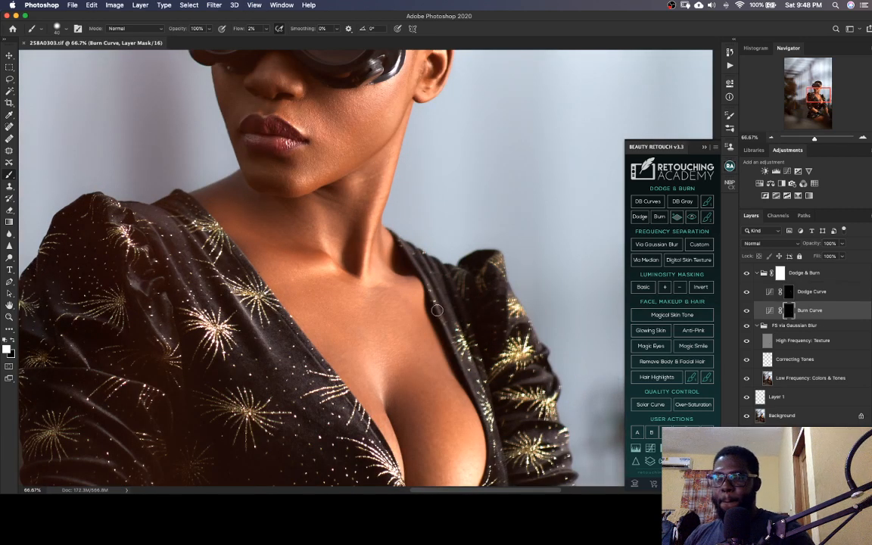
key("bracketleft")
key("bracketleft")
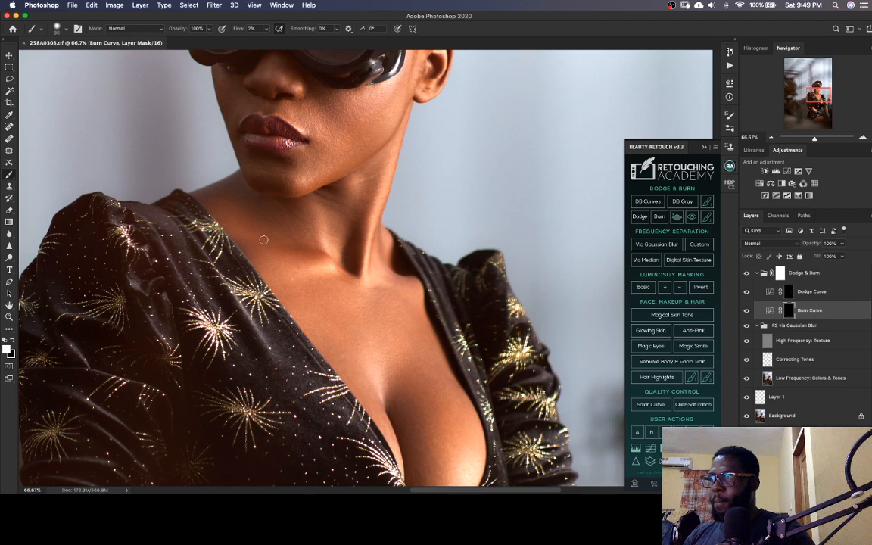
mouse_move(264, 240)
left_mouse_down()
mouse_move(253, 233)
mouse_move(275, 244)
left_mouse_up()
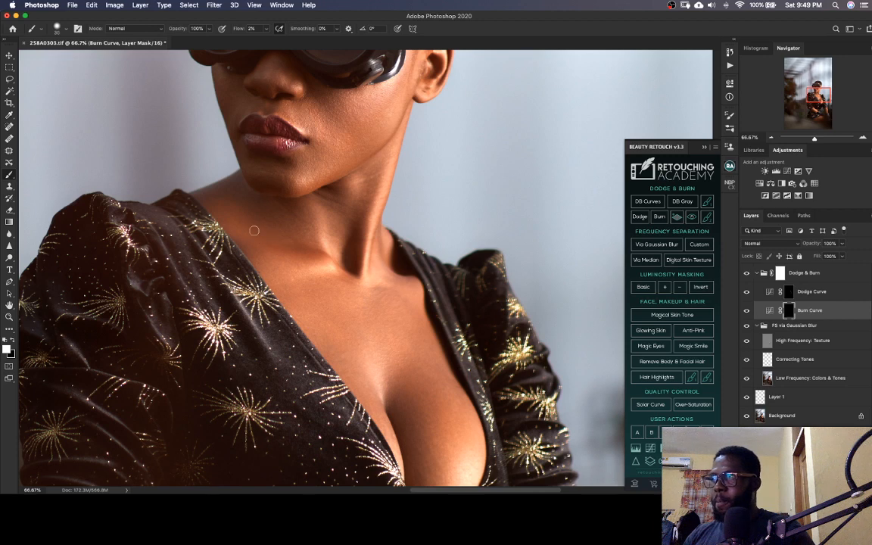
key("bracketright")
key("bracketright")
key("bracketright")
left_click_drag(232, 229, 243, 234)
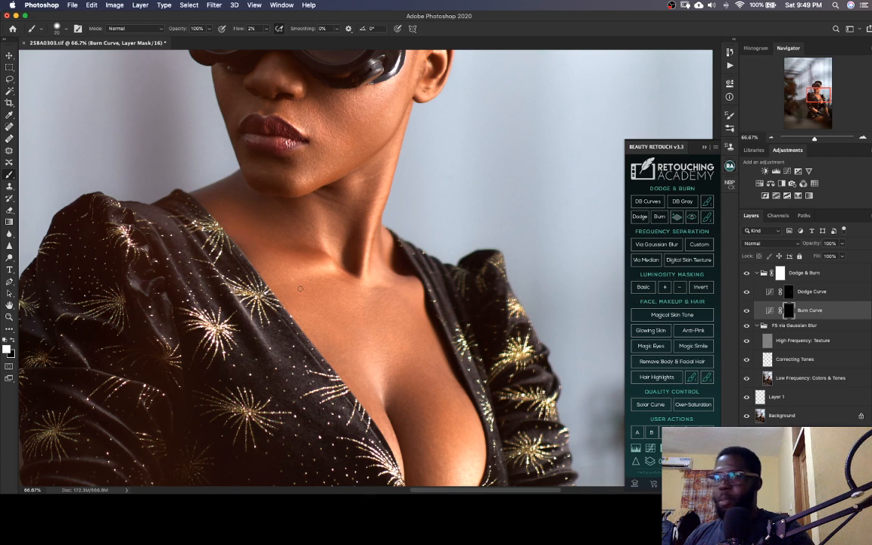
key("ctrl+s")
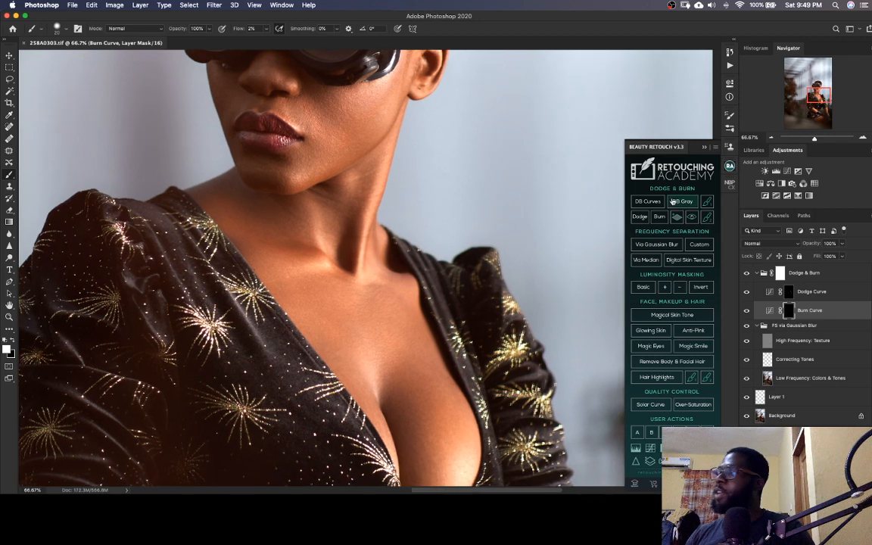
Add a second Dodge & Burn curves group with visual aid layers above the first and select its Dodge Curve mask
left_click_drag(350, 307, 331, 363)
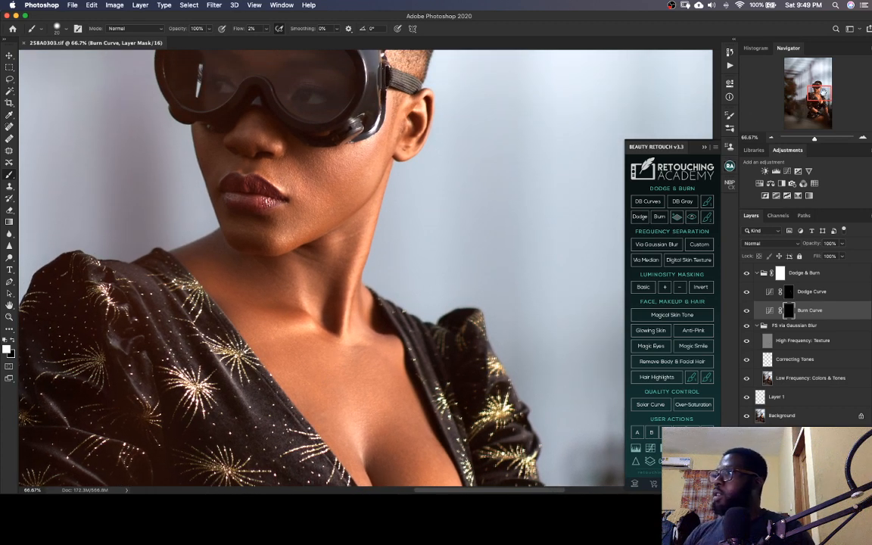
left_click_drag(820, 93, 821, 90)
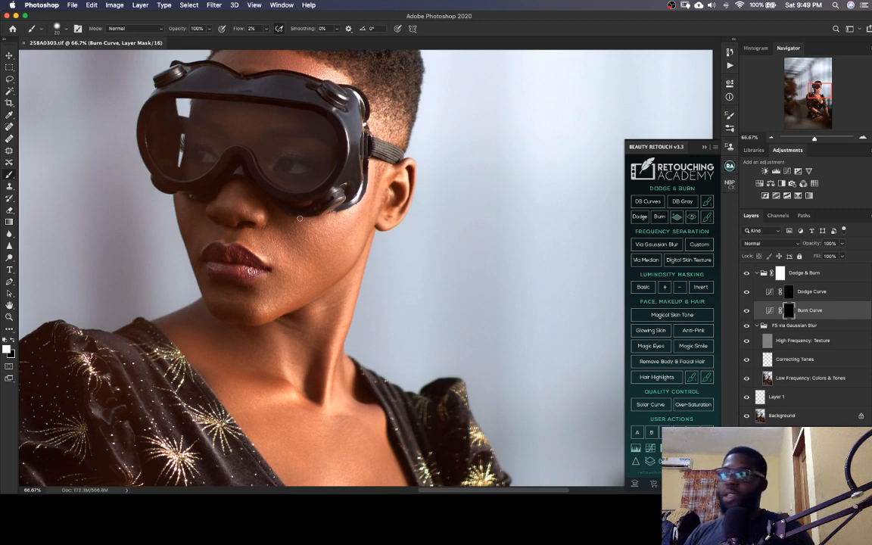
left_click_drag(316, 290, 387, 305)
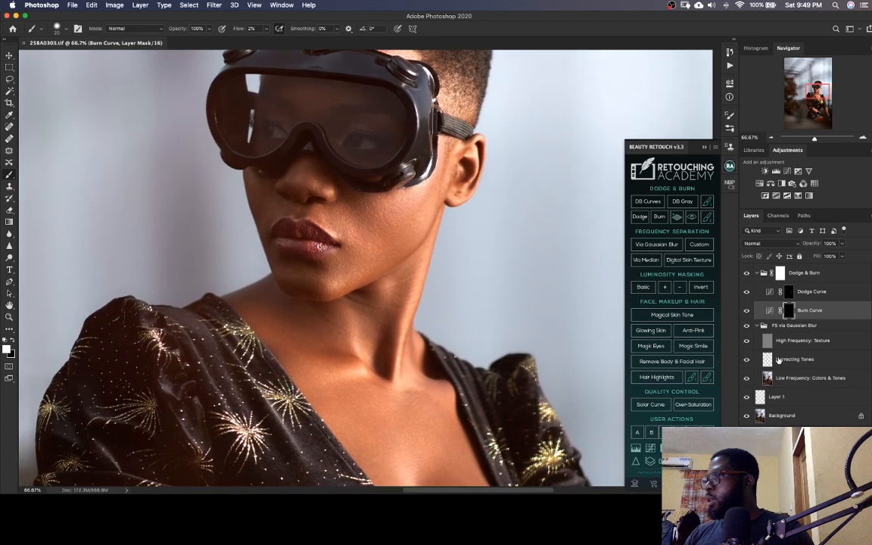
left_click(787, 272)
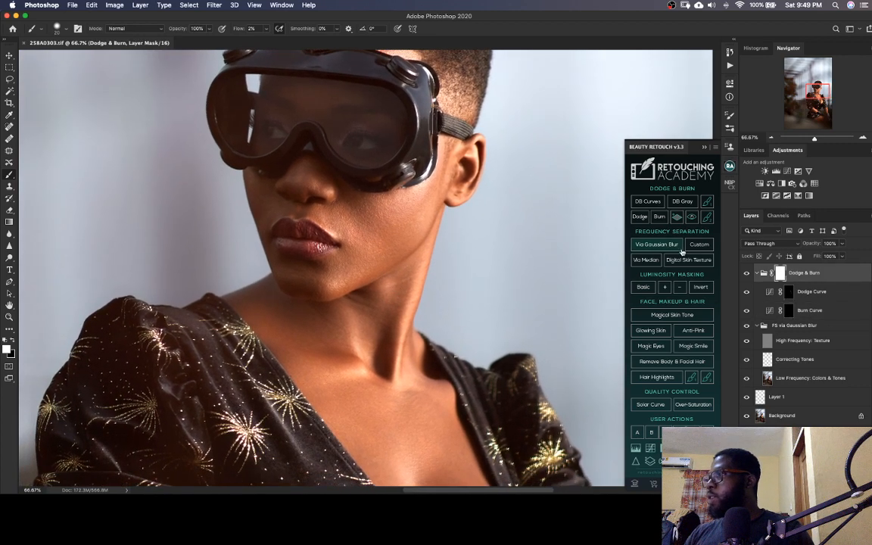
left_click(648, 203)
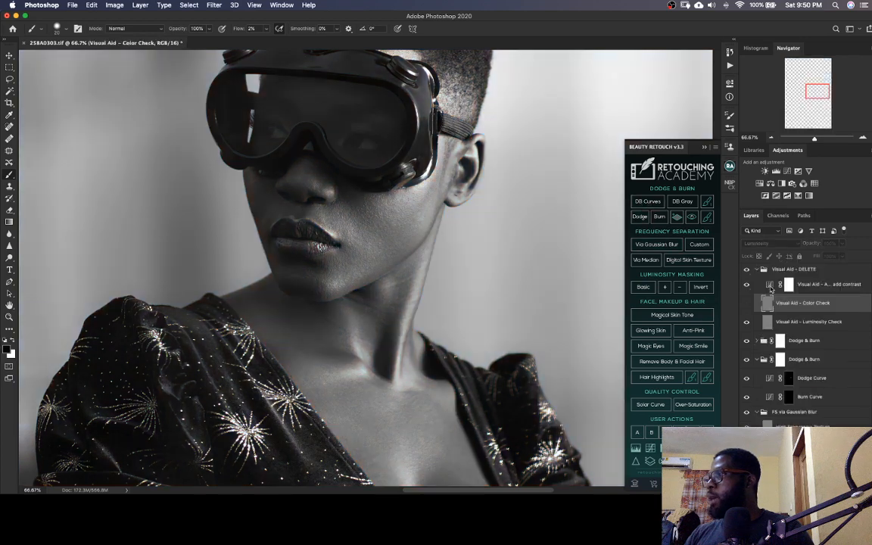
left_click(758, 270)
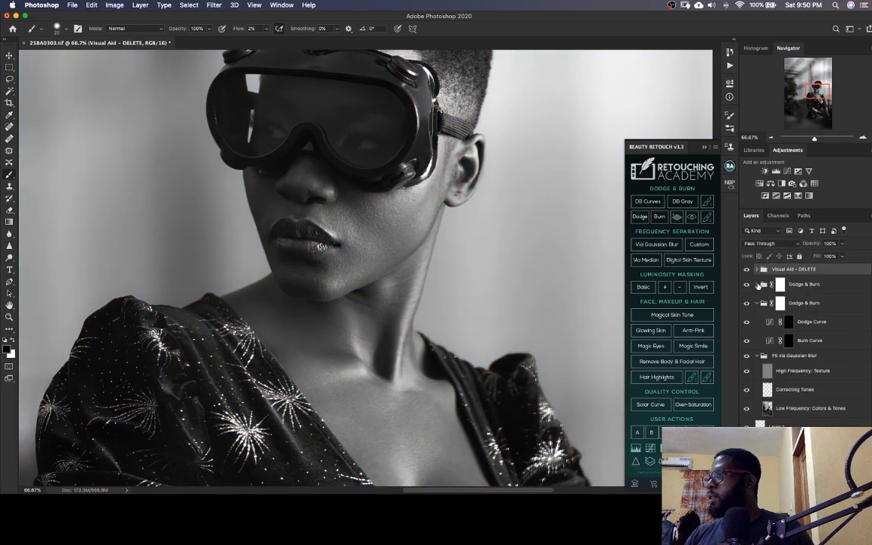
left_click(757, 285)
left_click(786, 304)
Lighten the darker areas of the face and neck on the new Dodge Curve mask with larger and smaller brushes, and save the TIFF
key("super+minus")
key("super+minus")
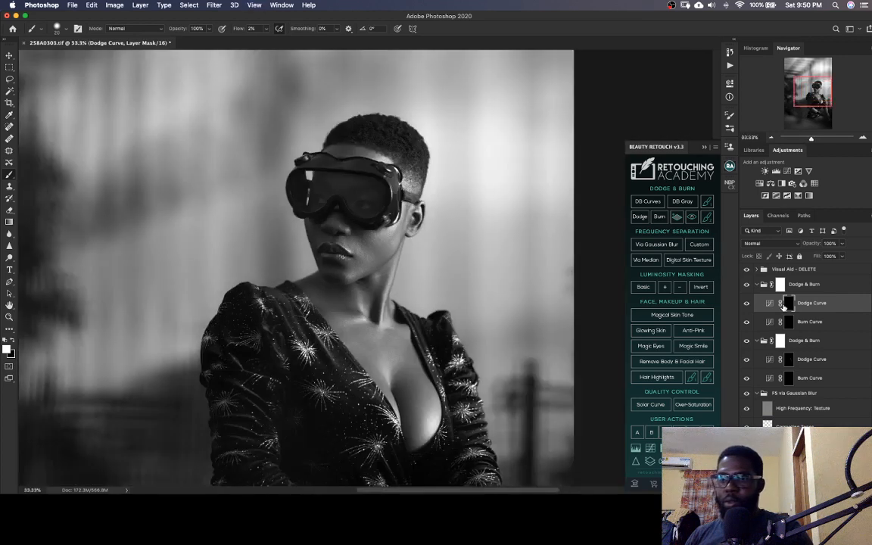
key("super+minus")
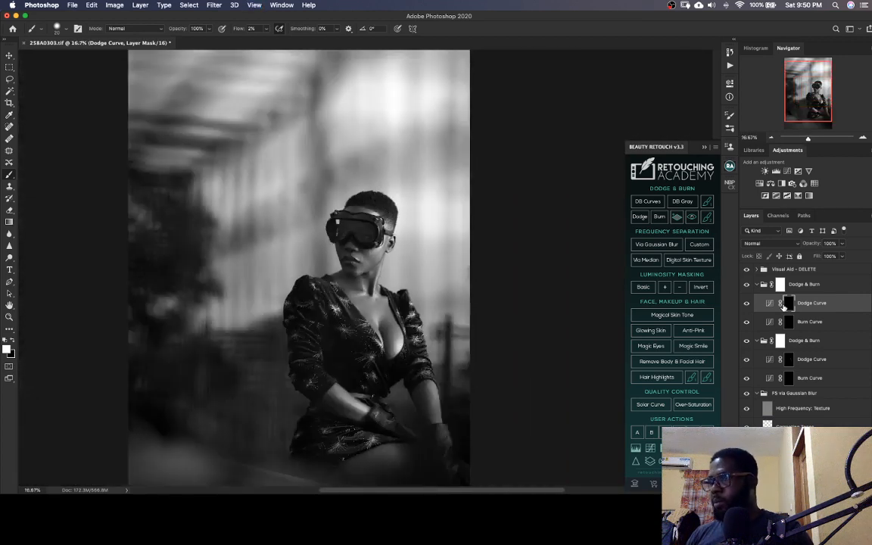
key("super+plus")
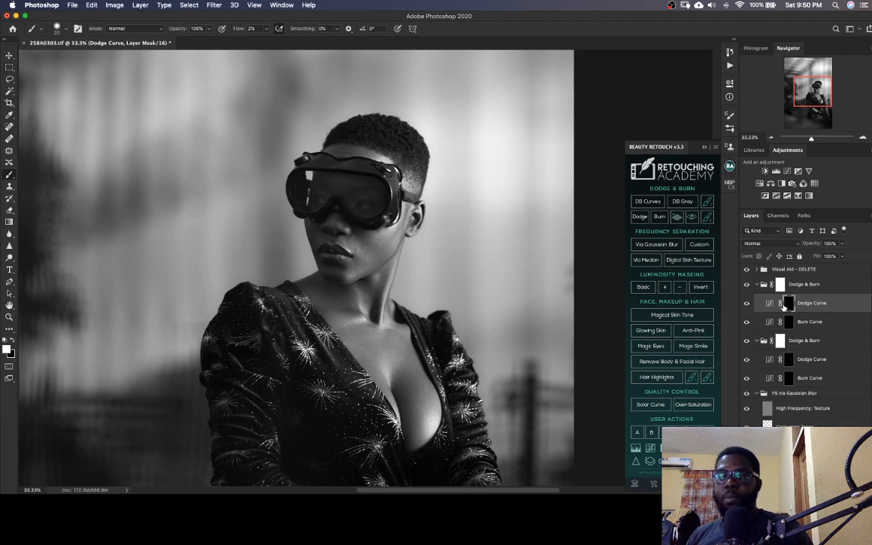
key("super+plus")
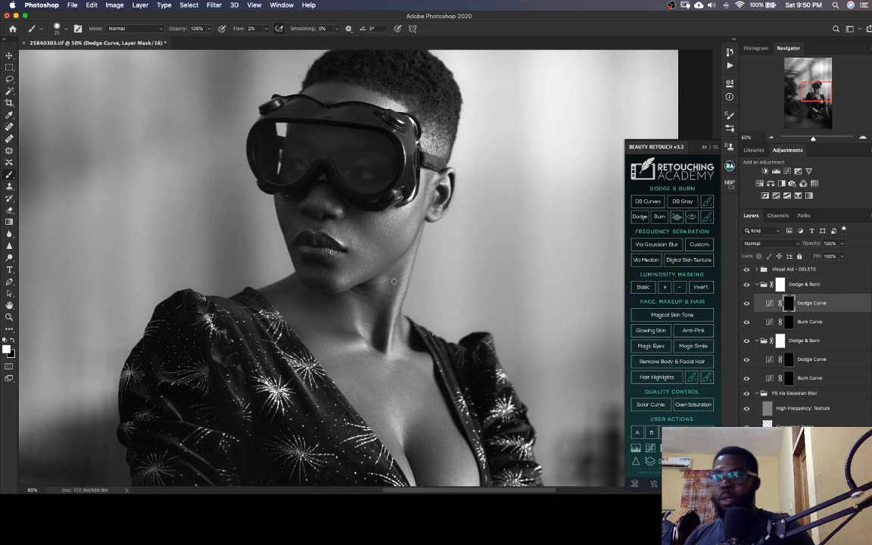
key("bracketright")
key("bracketright")
key("bracketright")
key("bracketright")
key("bracketright")
key("bracketright")
key("bracketright")
key("bracketright")
key("bracketright")
key("bracketright")
key("bracketright")
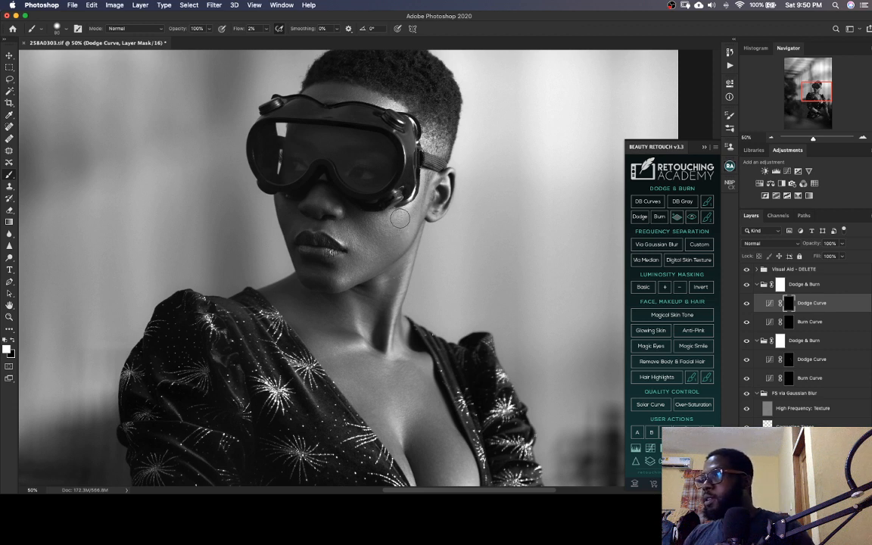
key("bracketleft")
key("bracketleft")
key("bracketleft")
key("bracketleft")
key("bracketleft")
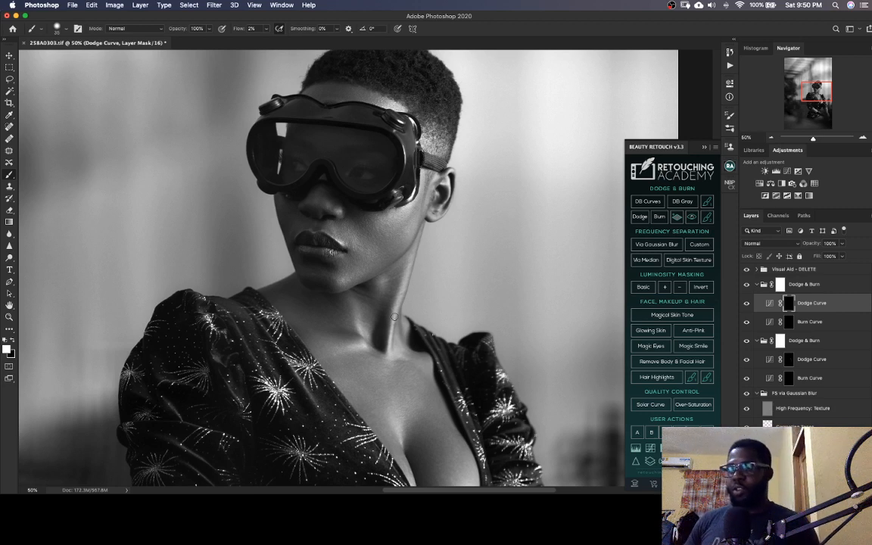
key("super+s")
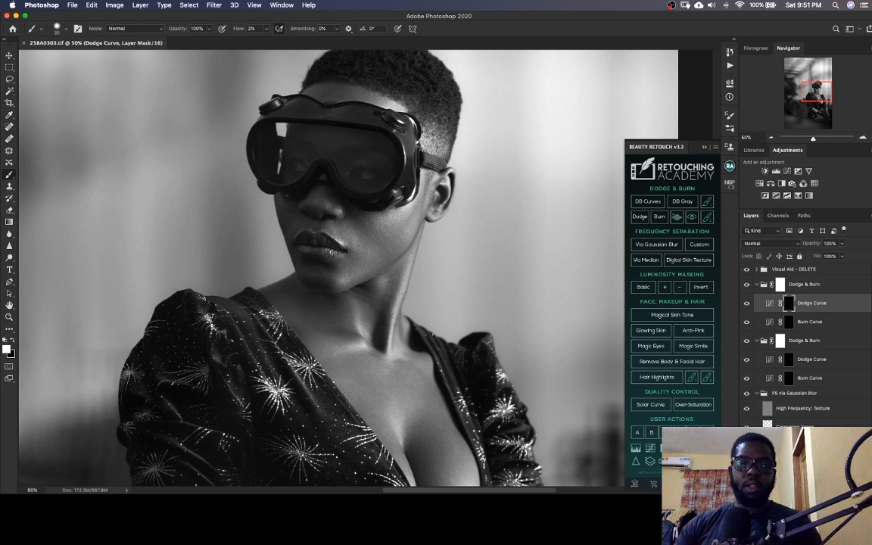
key("super+Tab")
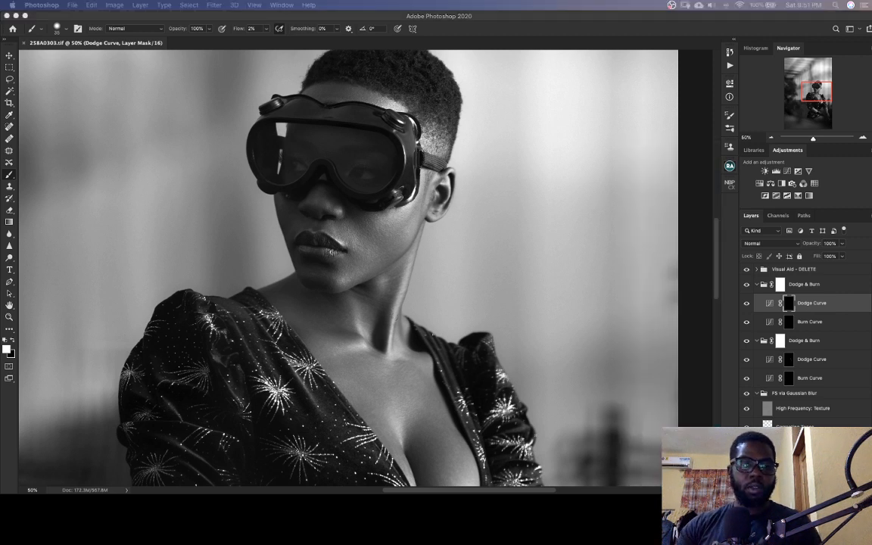
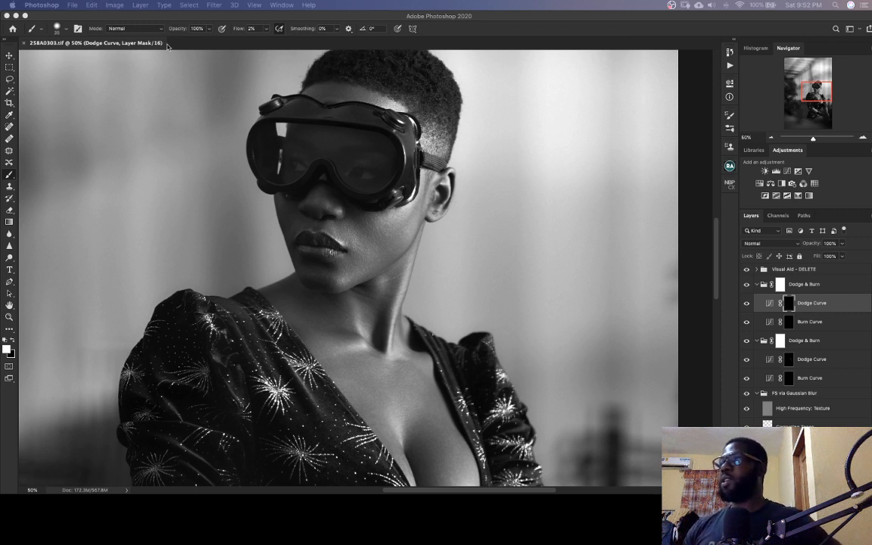
left_click(424, 16)
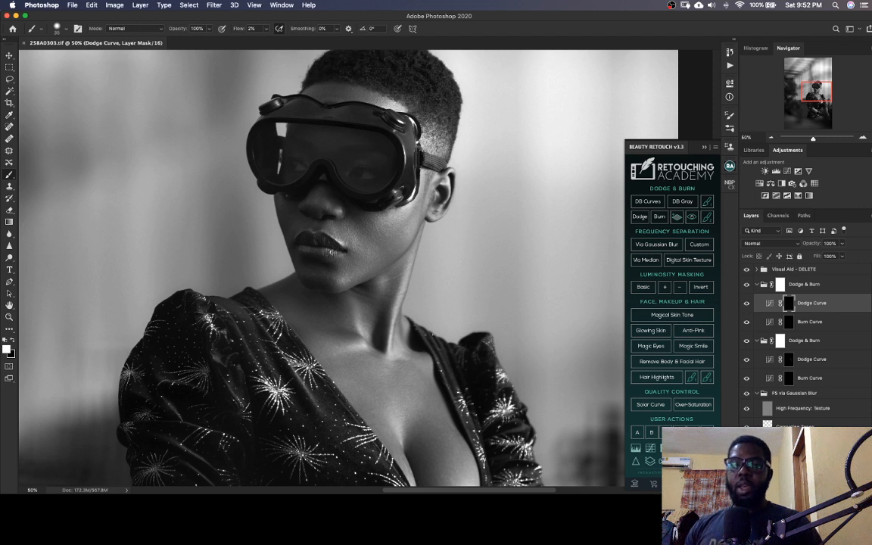
key("super+Tab")
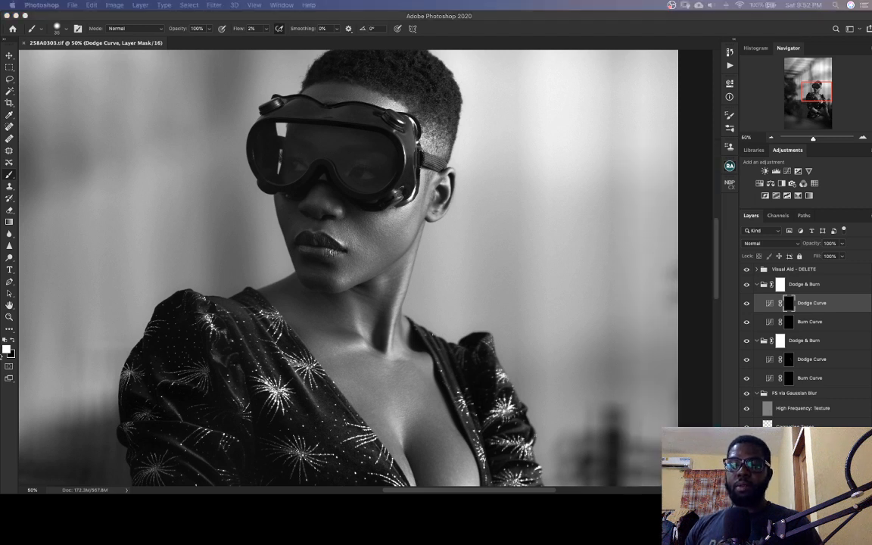
left_click(841, 105)
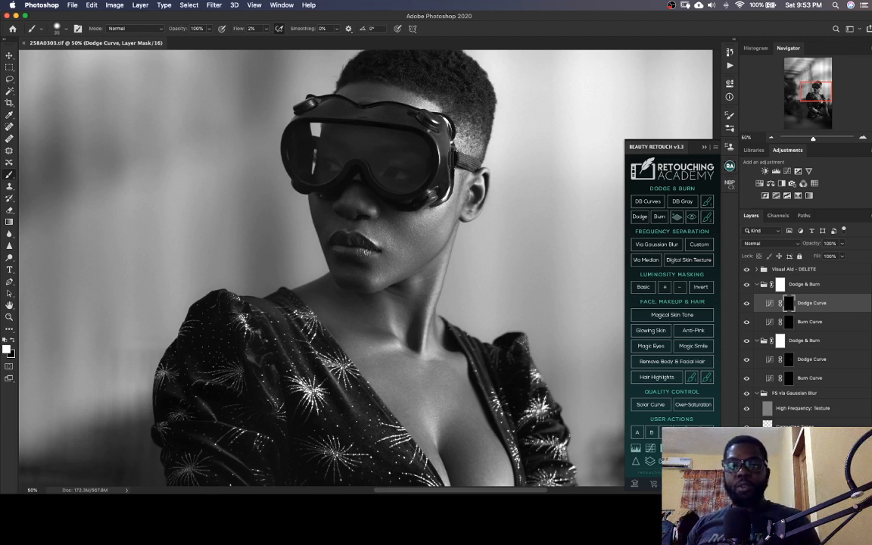
key("super+Tab")
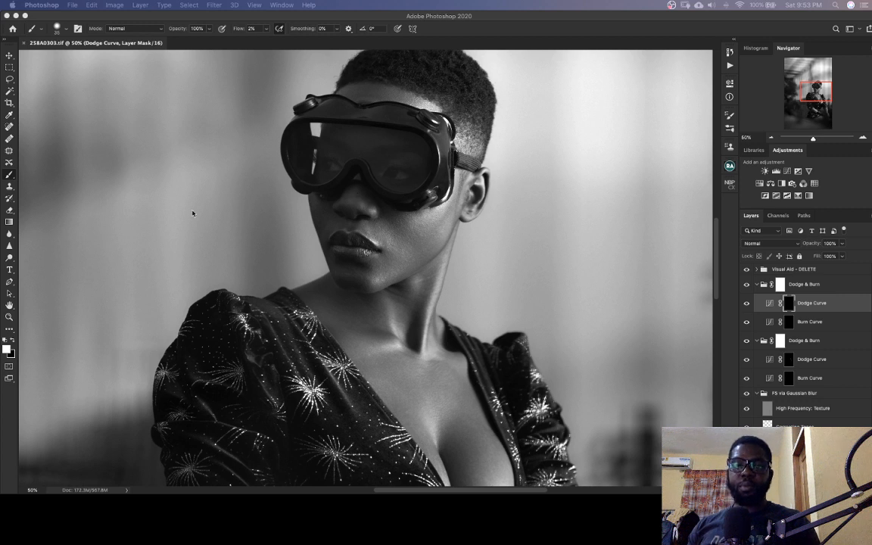
key("super+Tab")
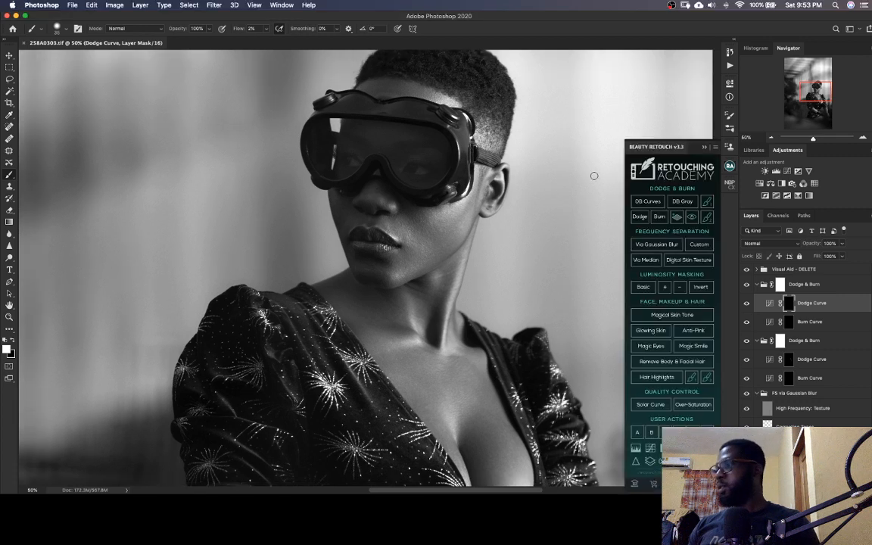
left_click_drag(459, 330, 384, 300)
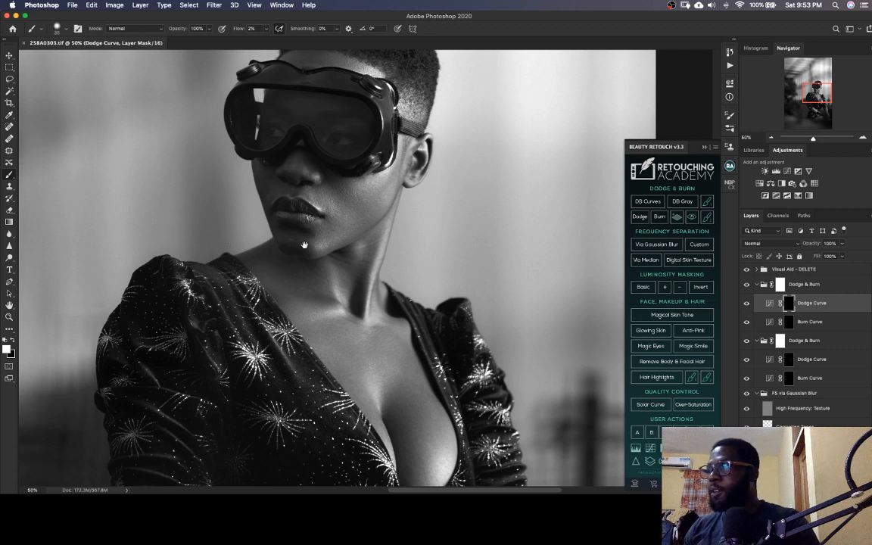
left_click_drag(338, 244, 334, 259)
key("bracketright")
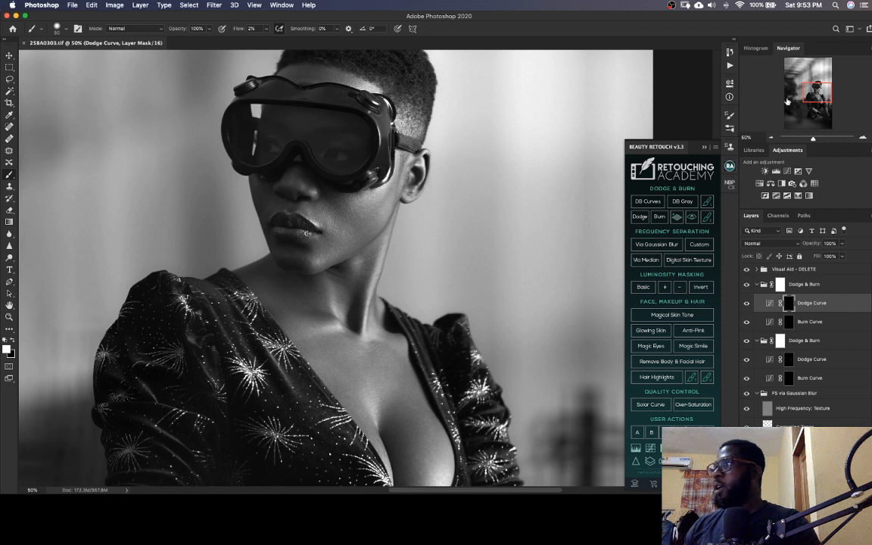
mouse_move(808, 89)
left_mouse_down()
mouse_move(804, 98)
mouse_move(815, 89)
mouse_move(816, 97)
left_mouse_up()
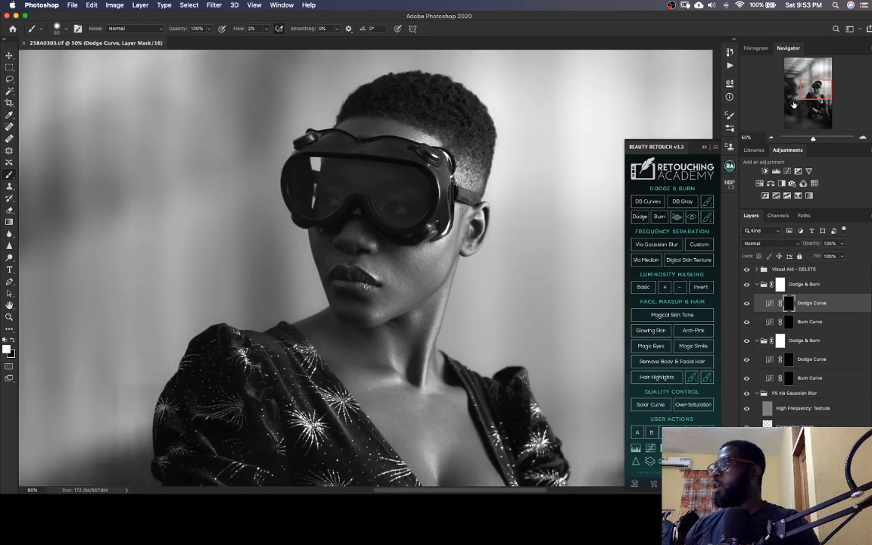
Review the brush's Shape Dynamics and Transfer settings, including their pen pressure controls and the Build-up option
left_click(730, 116)
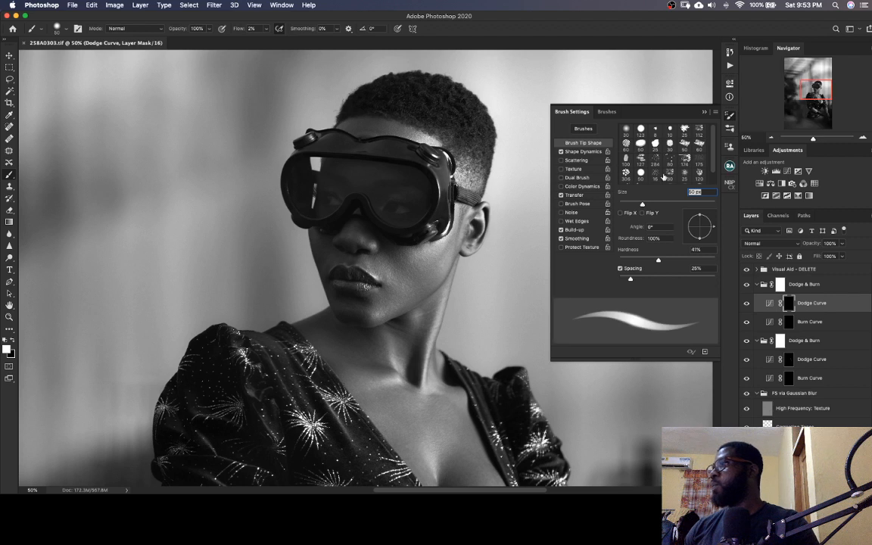
left_click(584, 152)
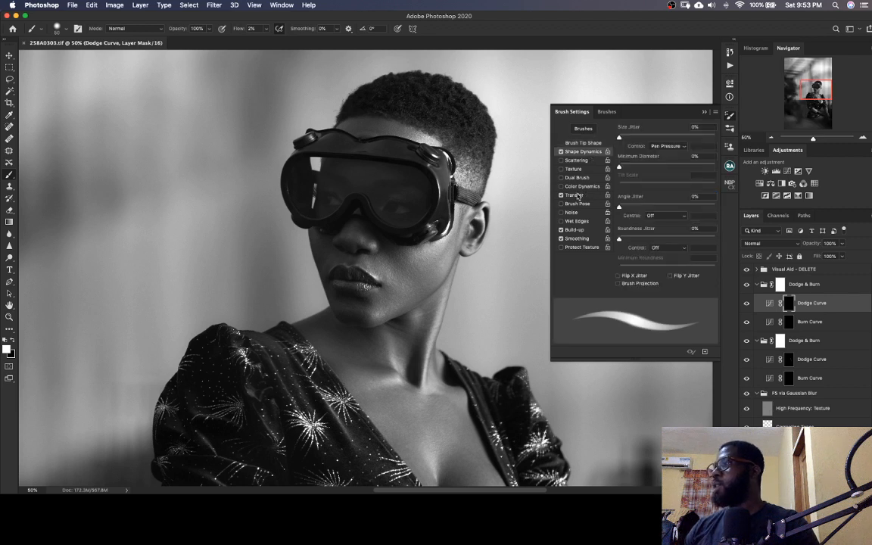
left_click(575, 195)
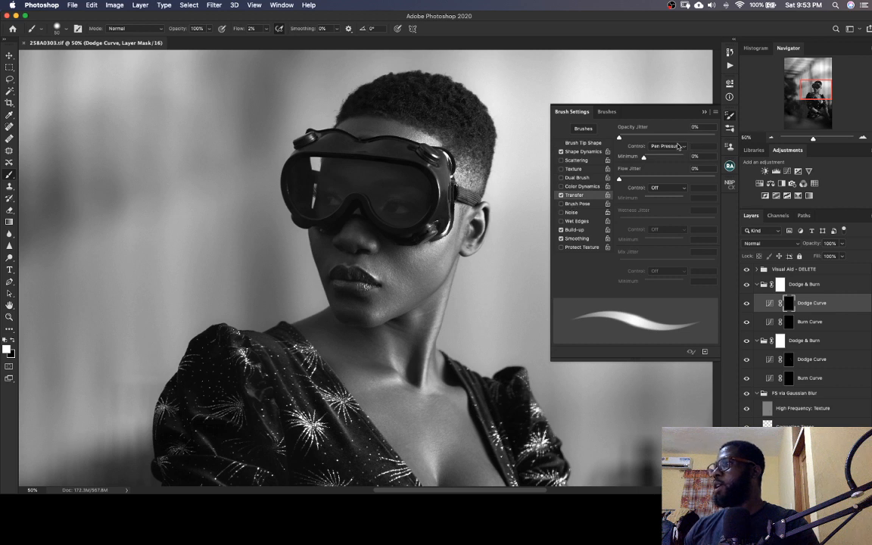
left_click(575, 229)
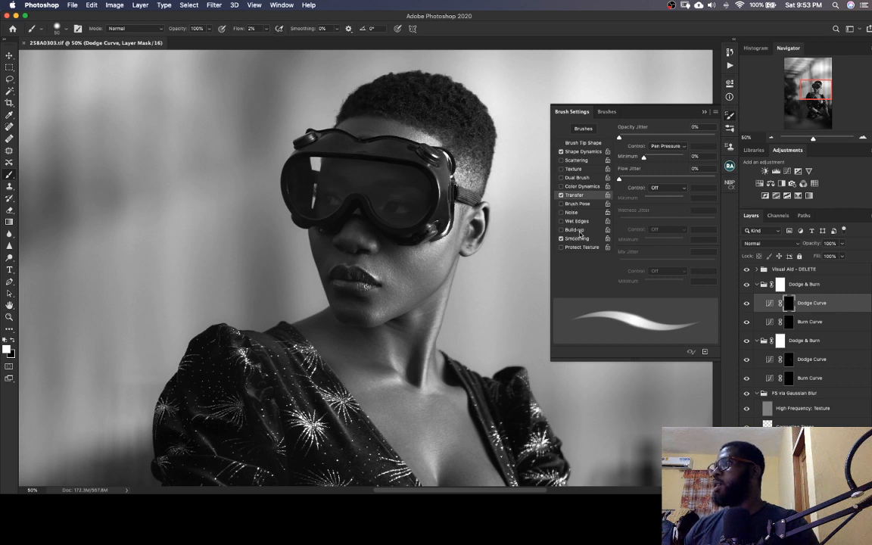
left_click(562, 230)
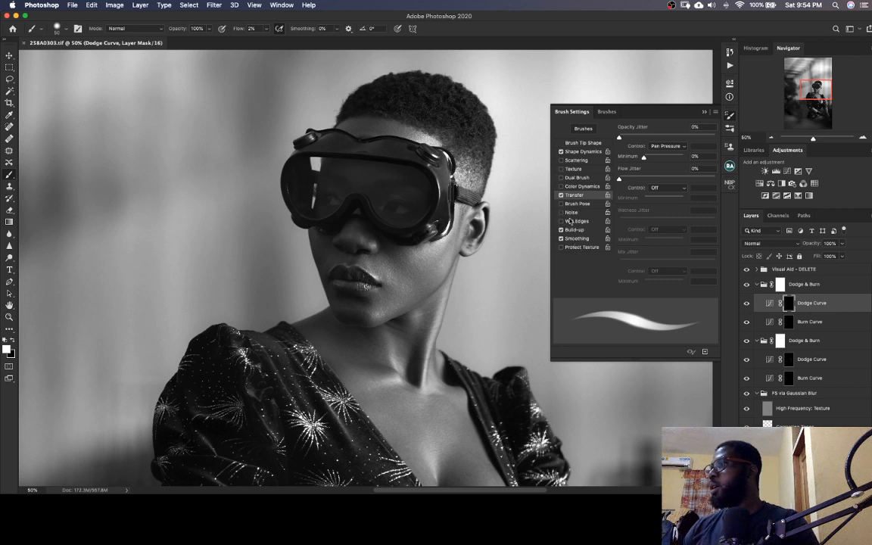
left_click(567, 230)
left_click(573, 230)
left_click(684, 146)
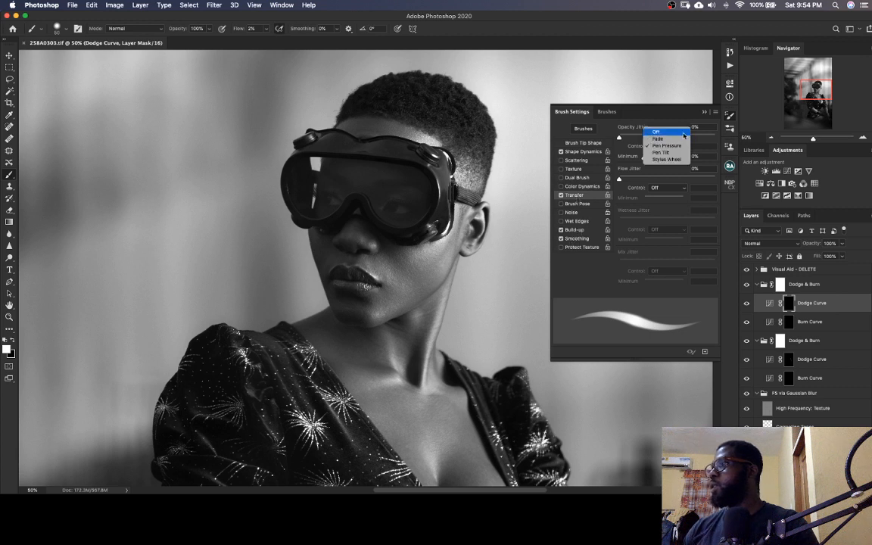
left_click(678, 122)
left_click(581, 152)
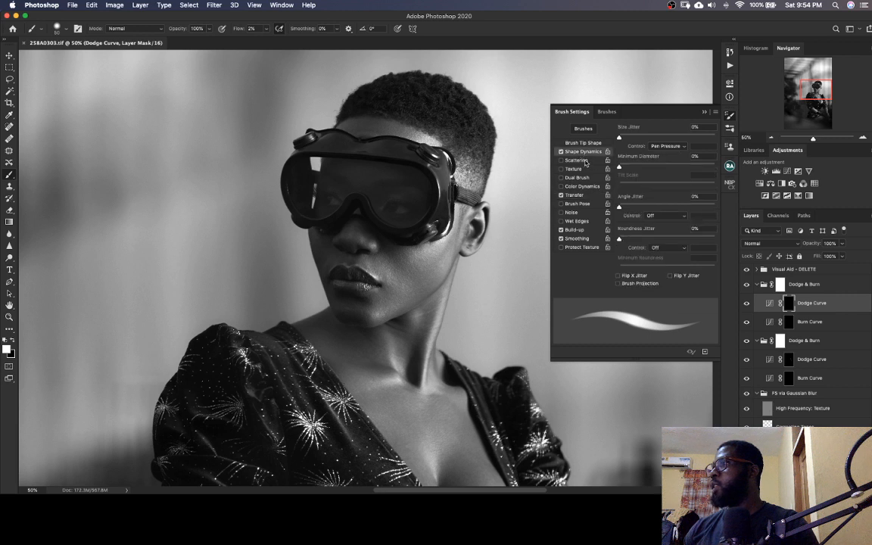
left_click(680, 145)
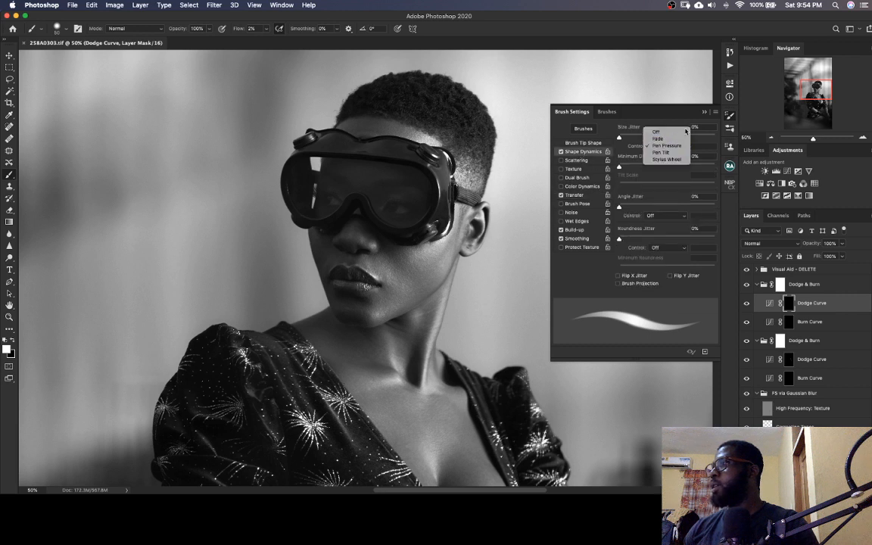
left_click(679, 118)
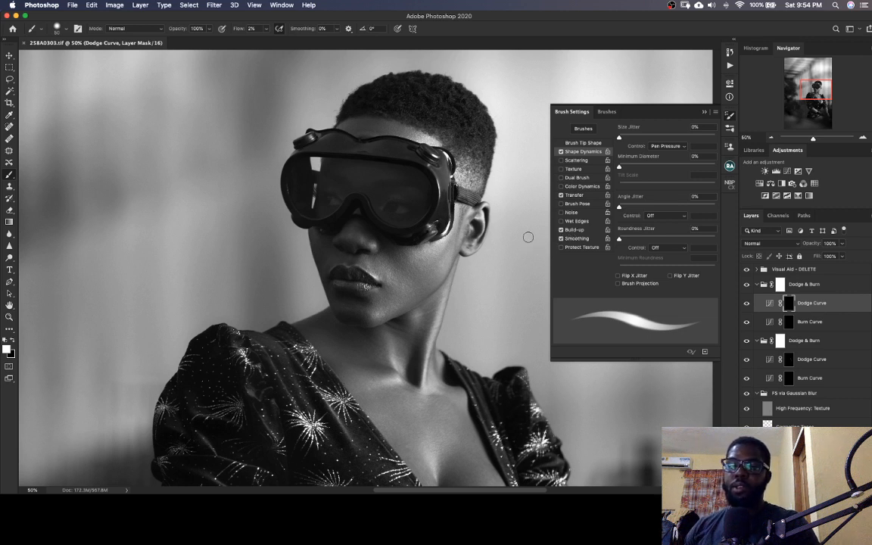
left_click(575, 116)
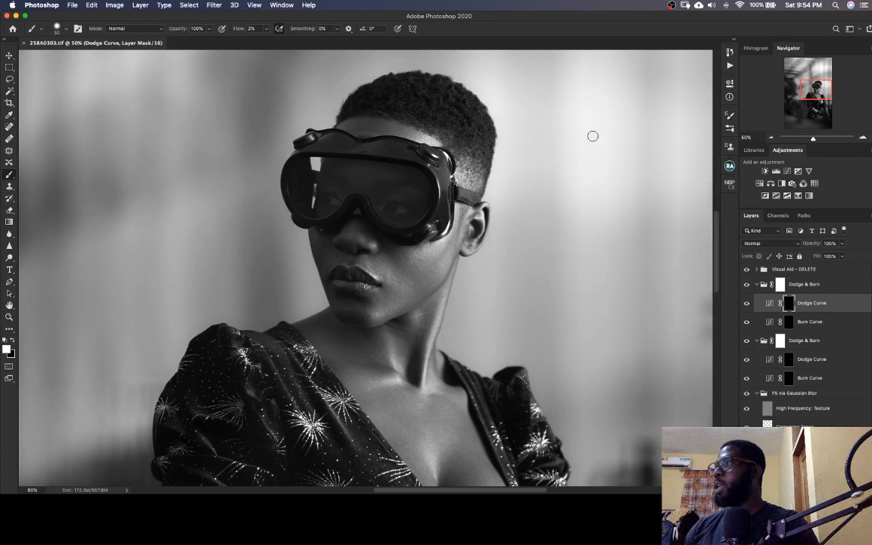
Lighten the dark areas of the chin, the jaw and the skin beneath the goggles on the upper Dodge Curve mask, using a smaller brush for details
scroll(597, 160, "down", 1)
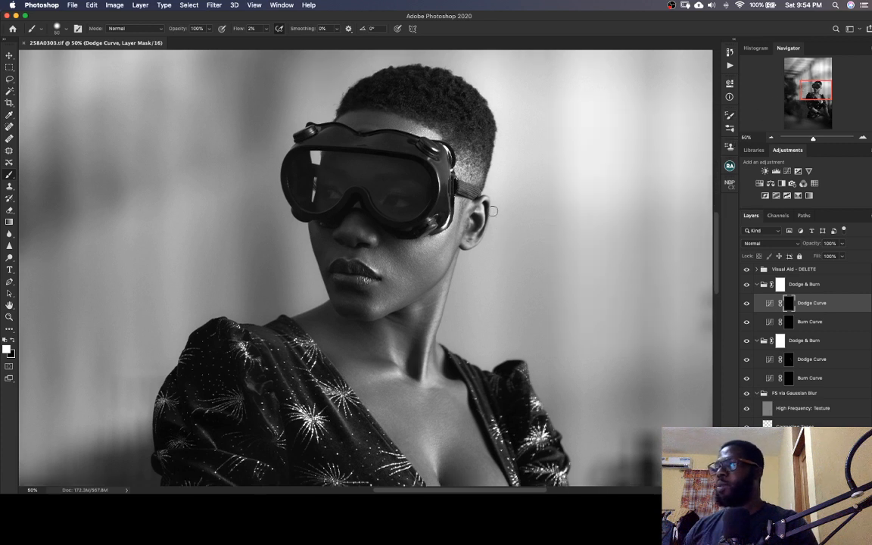
left_click_drag(442, 291, 480, 270)
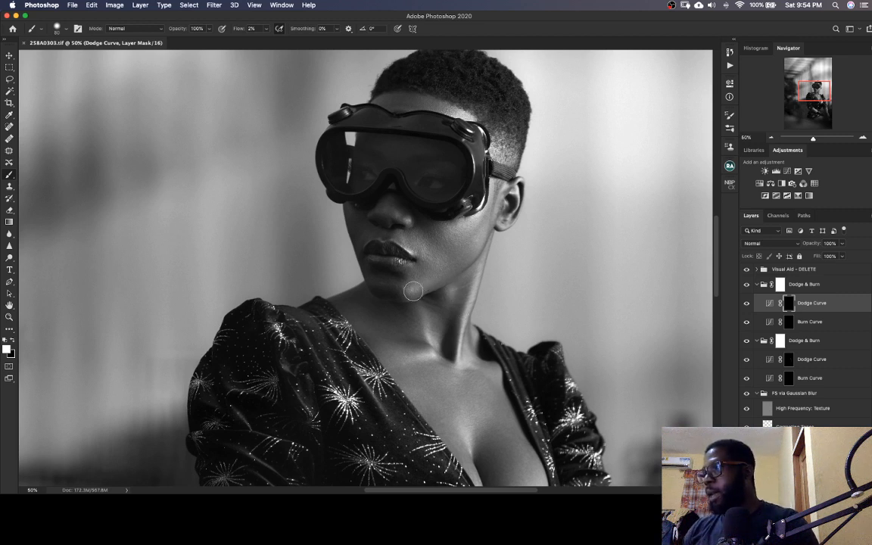
left_click_drag(413, 291, 422, 286)
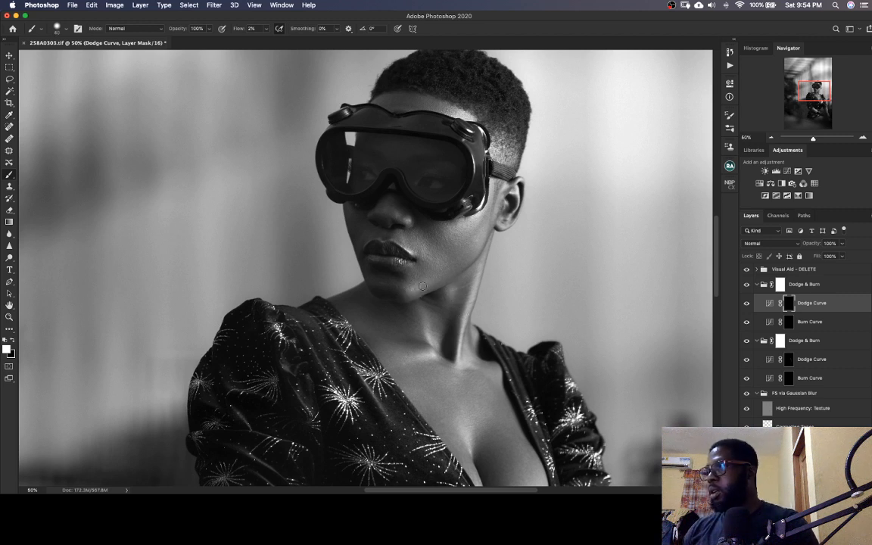
scroll(422, 286, "down", 2)
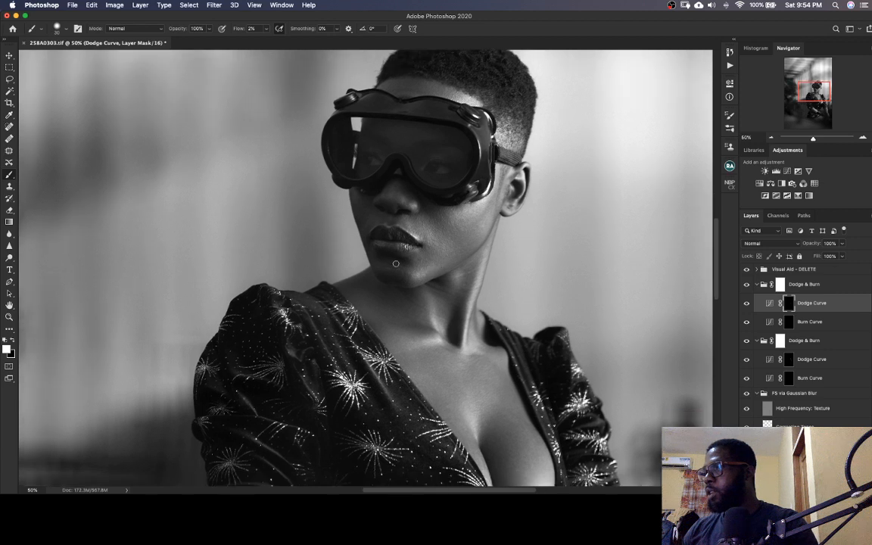
mouse_move(364, 207)
left_mouse_down()
mouse_move(358, 193)
mouse_move(359, 210)
left_mouse_up()
key("bracketleft")
mouse_move(417, 208)
left_mouse_down()
mouse_move(378, 210)
mouse_move(395, 214)
mouse_move(386, 198)
left_mouse_up()
Lighten the cheek beside the mouth on the Dodge Curve mask with a larger brush
key("bracketright")
key("bracketright")
key("bracketright")
key("bracketright")
key("bracketright")
key("bracketright")
key("bracketright")
mouse_move(449, 234)
left_mouse_down()
mouse_move(453, 219)
mouse_move(437, 245)
left_mouse_up()
key("bracketright")
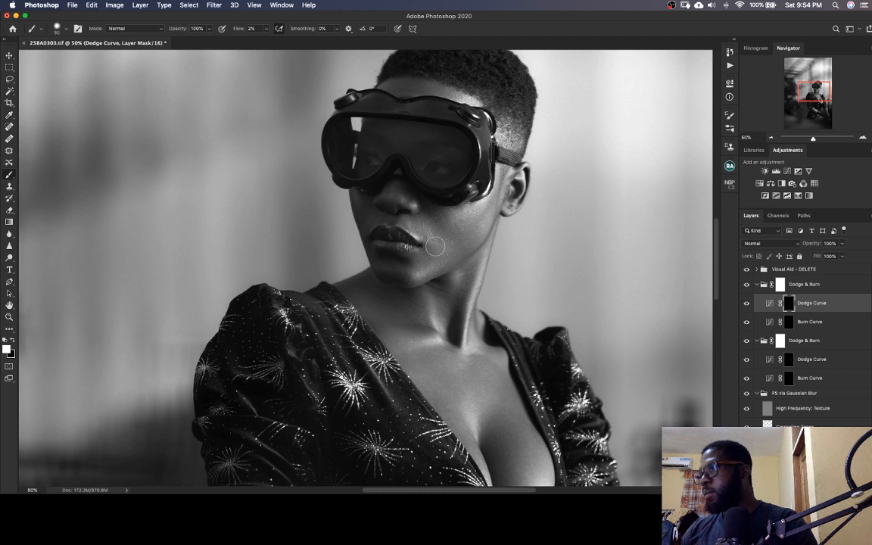
Lighten the dark areas along the neck and collarbone on the Dodge Curve mask with a reduced brush size
scroll(411, 294, "down", 3)
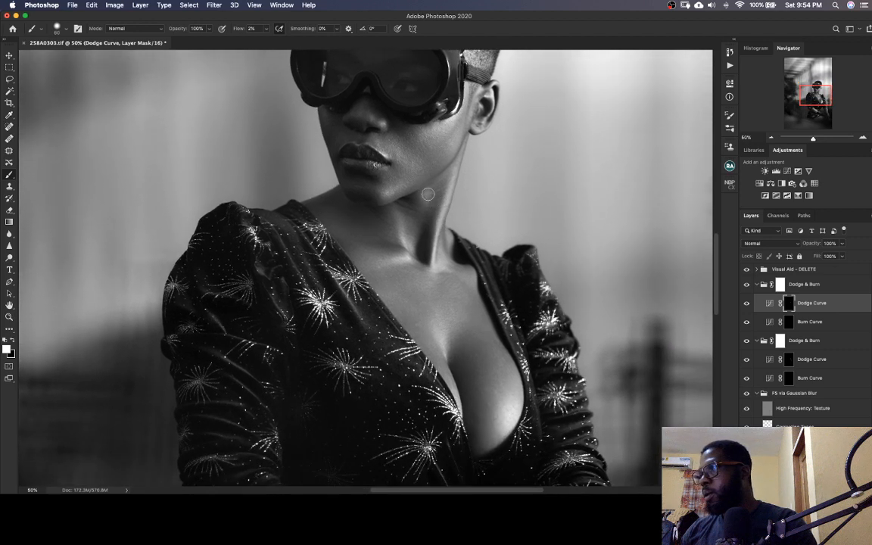
key("bracketleft")
key("bracketleft")
key("bracketleft")
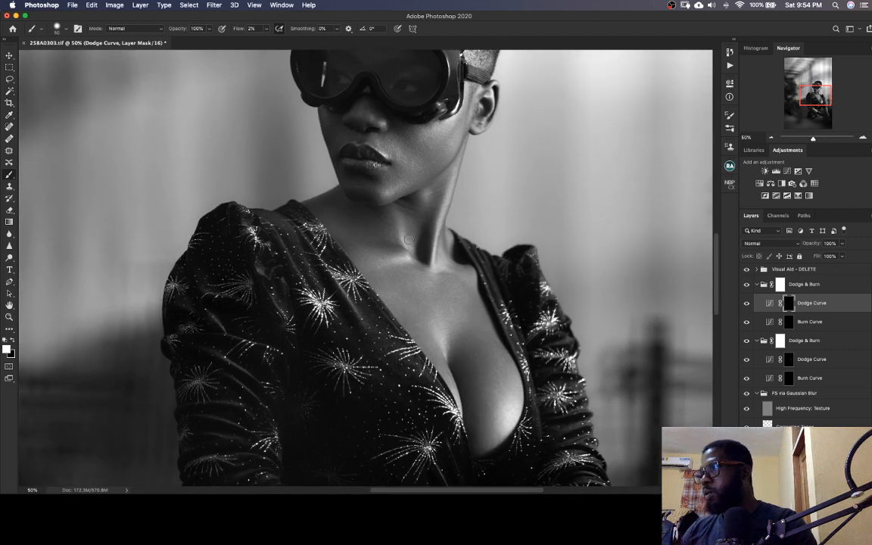
key("bracketright")
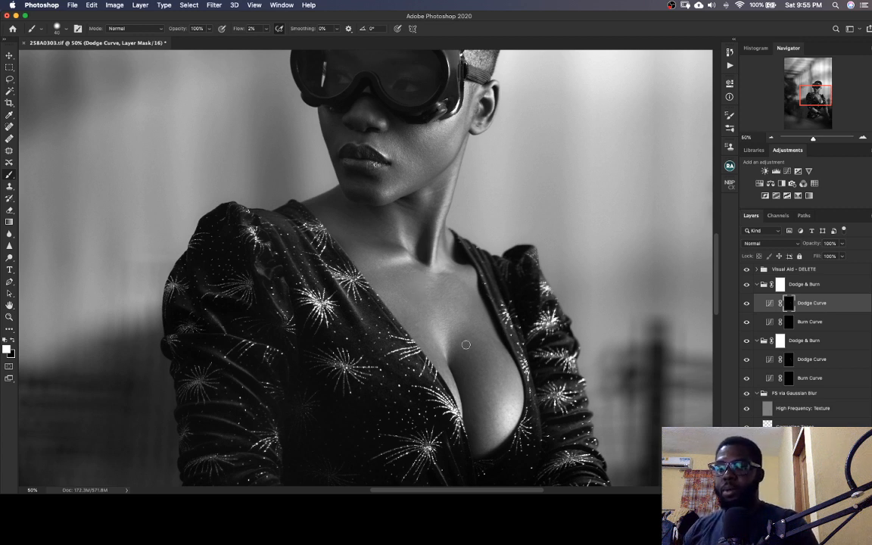
Lighten the chest's contours on the Dodge Curve mask, adjusting the brush size to fit each area
left_click_drag(453, 299, 430, 267)
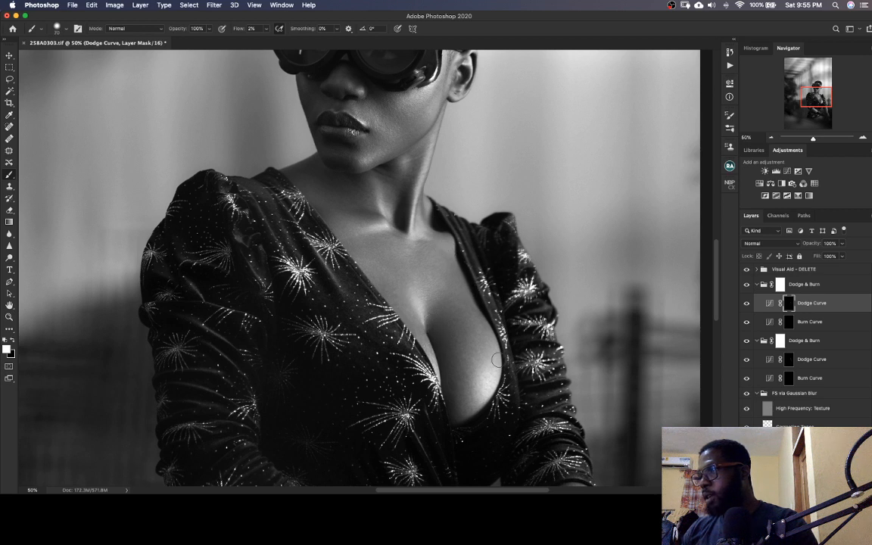
key("bracketright")
key("bracketright")
key("bracketright")
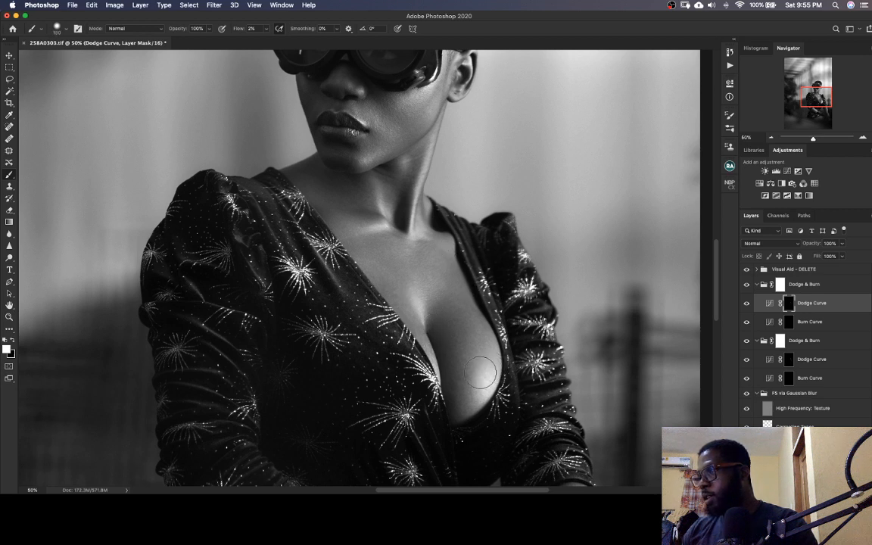
key("bracketleft")
key("bracketleft")
key("bracketleft")
key("bracketleft")
key("bracketleft")
key("bracketleft")
key("bracketleft")
key("bracketleft")
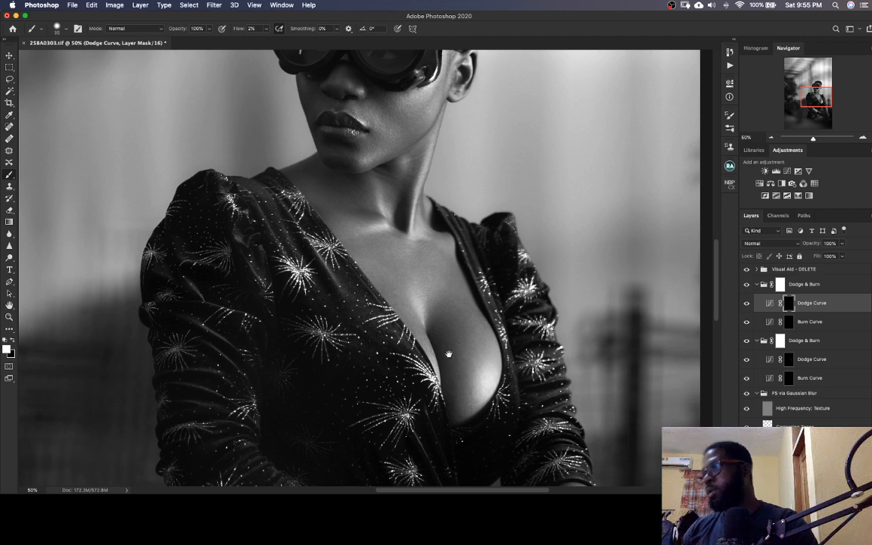
Hide the Visual Aid group to return to colour and inspect the painted strokes on the Dodge Curve mask by itself
left_click_drag(424, 263, 408, 314)
key("bracketright")
key("bracketright")
key("bracketright")
key("bracketright")
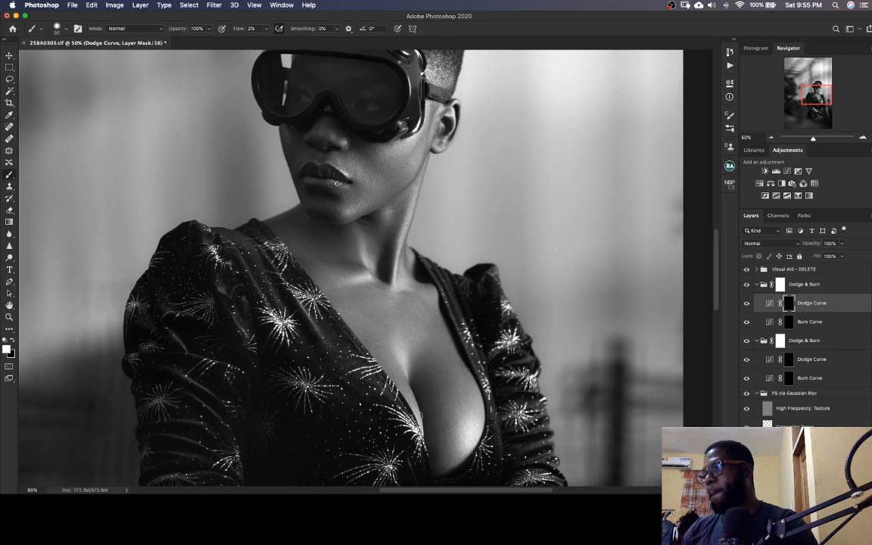
left_click(747, 269)
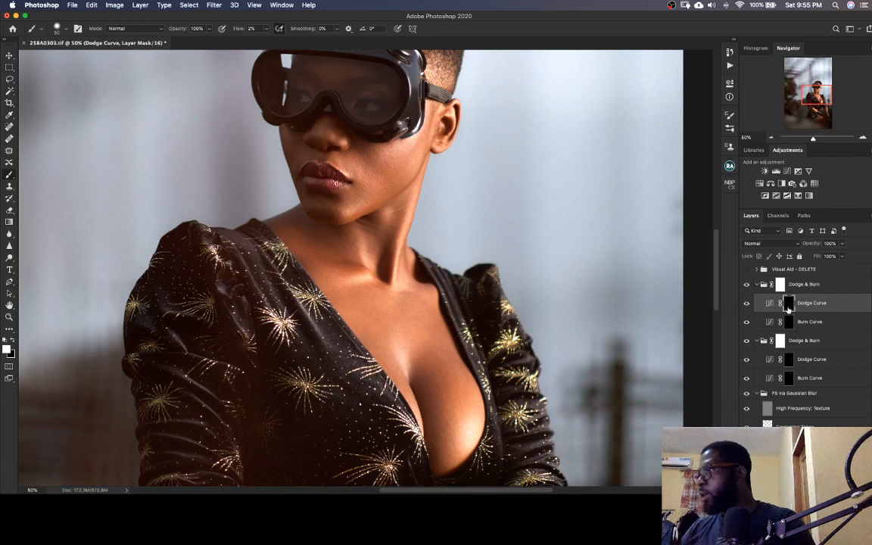
left_click(788, 303, "alt")
mouse_move(493, 286)
left_mouse_down()
mouse_move(449, 378)
mouse_move(484, 270)
mouse_move(461, 283)
mouse_move(457, 304)
mouse_move(484, 338)
left_mouse_up()
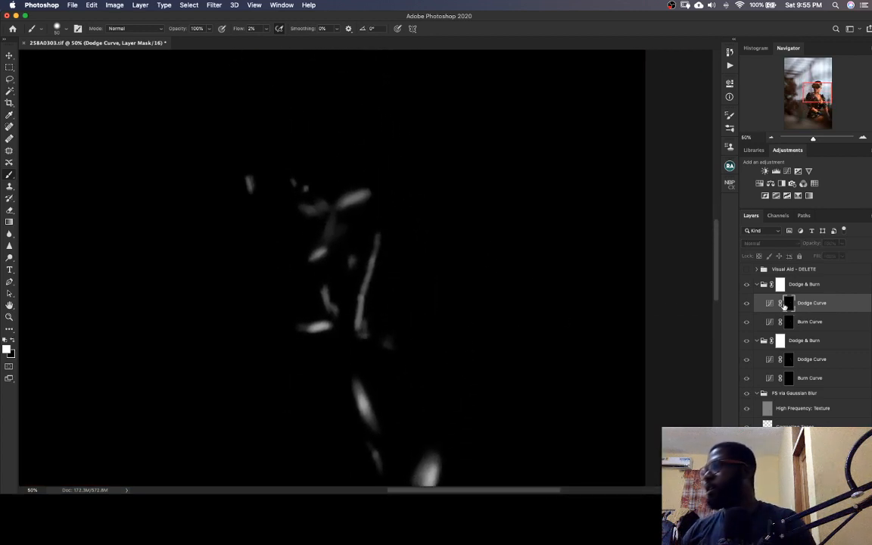
left_click(791, 303, "alt")
Select the Burn Curve mask in the upper Dodge & Burn group and save the TIFF
left_click(791, 322)
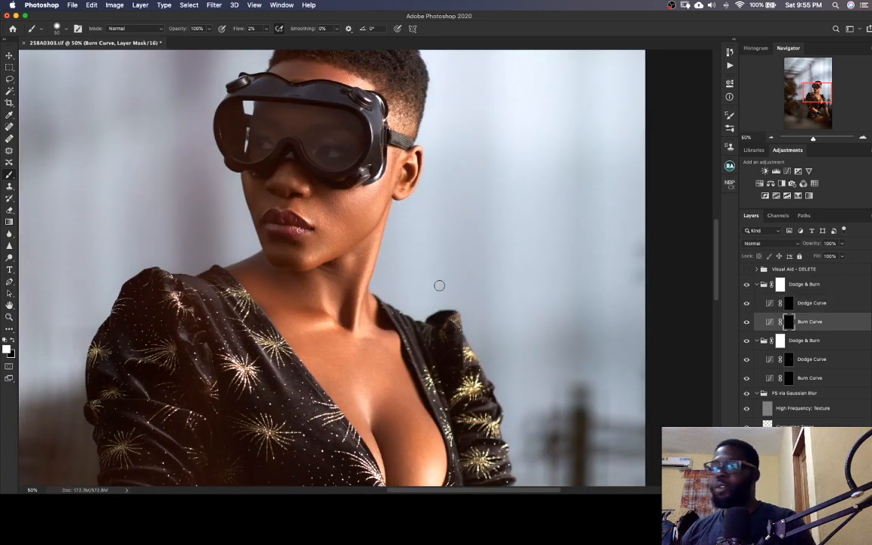
left_click_drag(437, 288, 420, 306)
key("super+s")
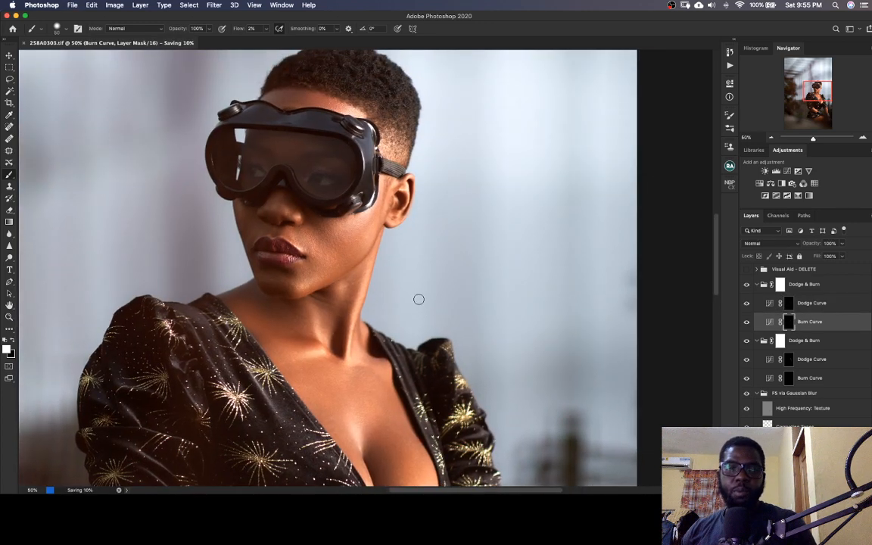
scroll(421, 265, "left", 3)
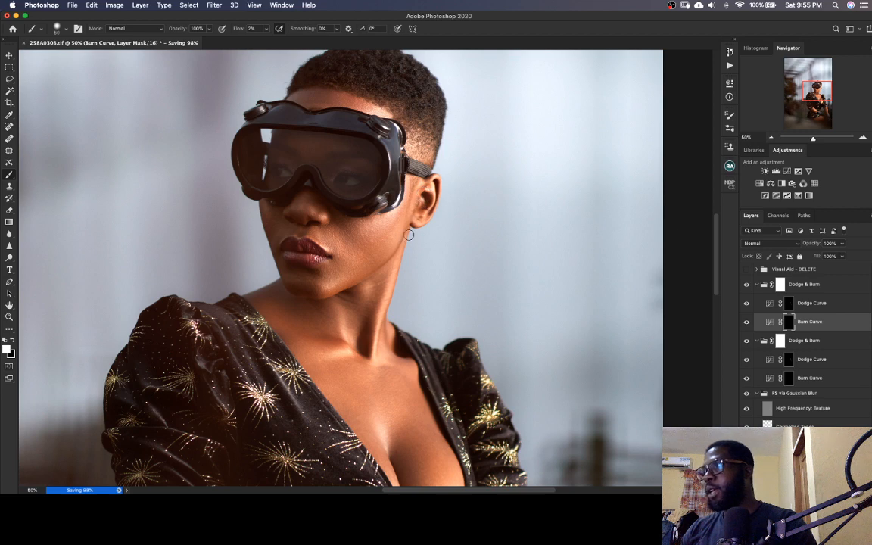
Darken the shadows around the mouth, chin and neck on the Burn Curve mask, adjusting the brush size to fit
scroll(409, 234, "down", 5)
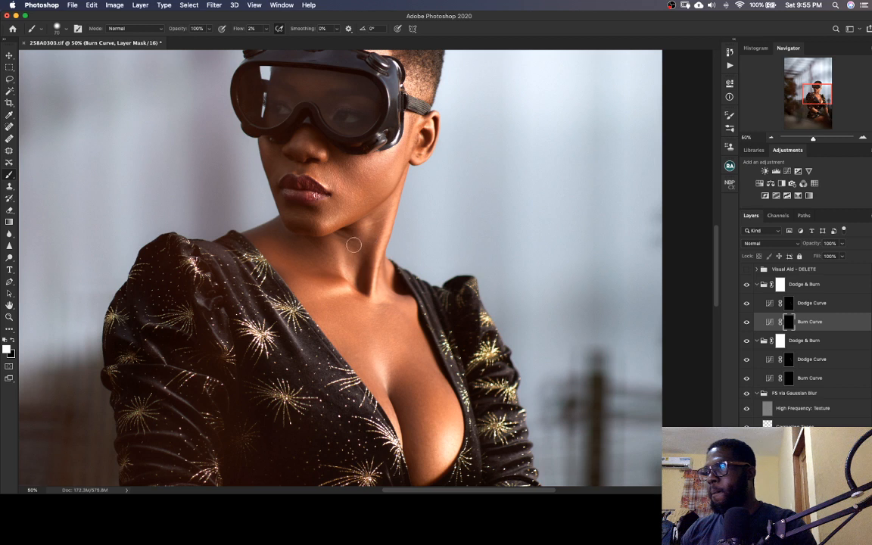
key("bracketleft")
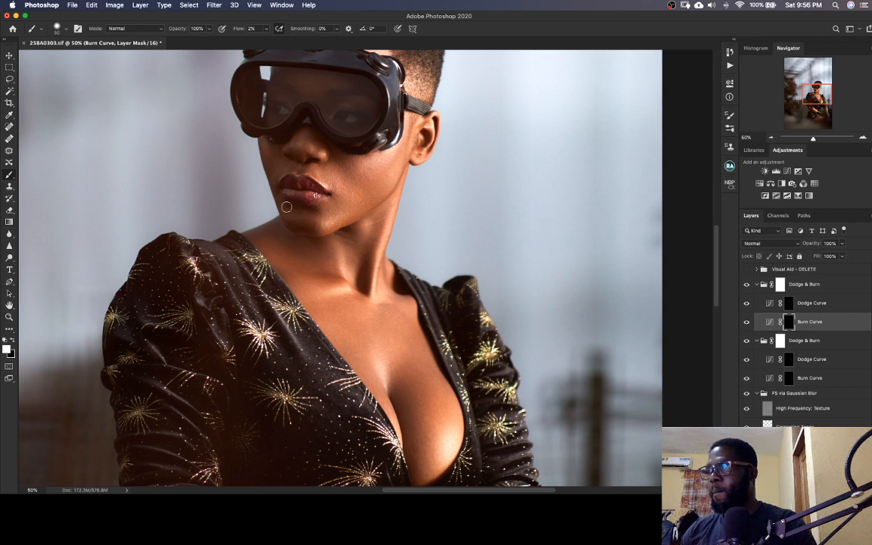
scroll(301, 176, "up", 3)
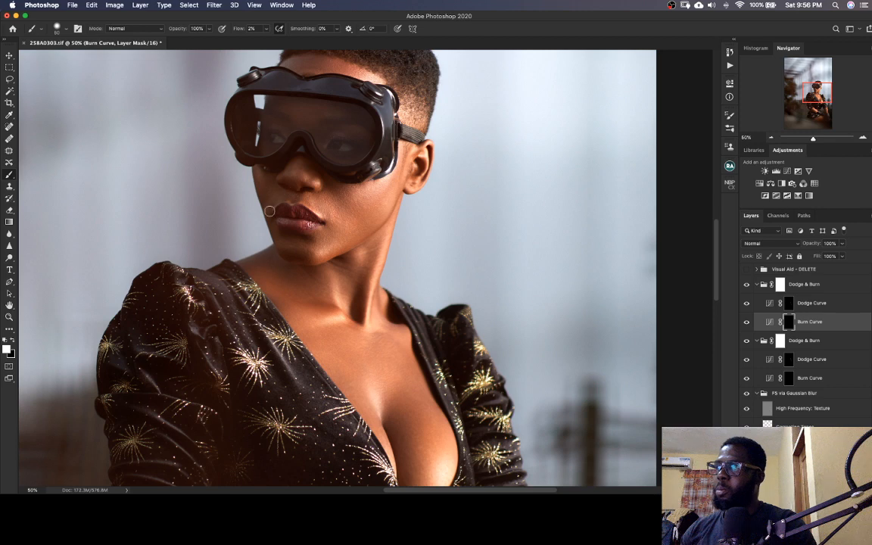
left_click_drag(306, 259, 294, 208)
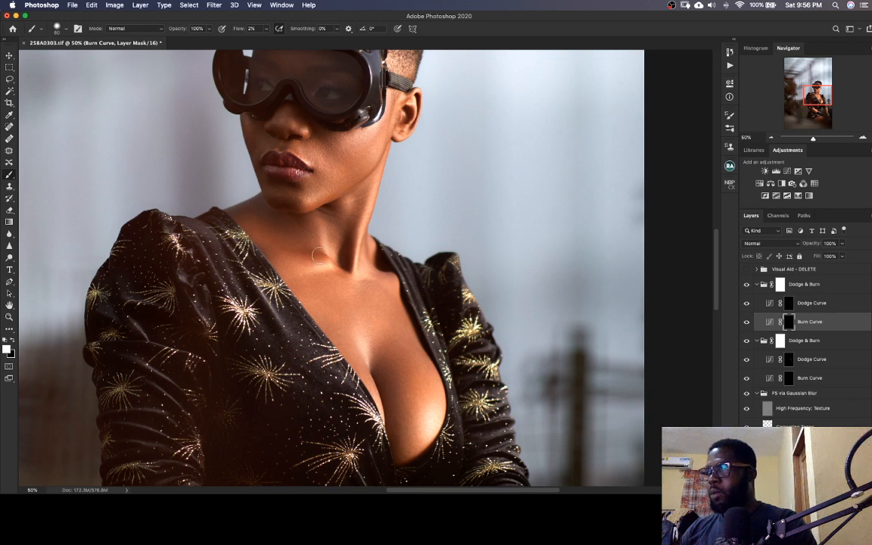
Darken the chest's shadow contours on the Burn Curve mask with a brush enlarged to about 125, and save the TIFF
left_click_drag(339, 314, 244, 208)
key("bracketleft")
key("bracketleft")
key("bracketleft")
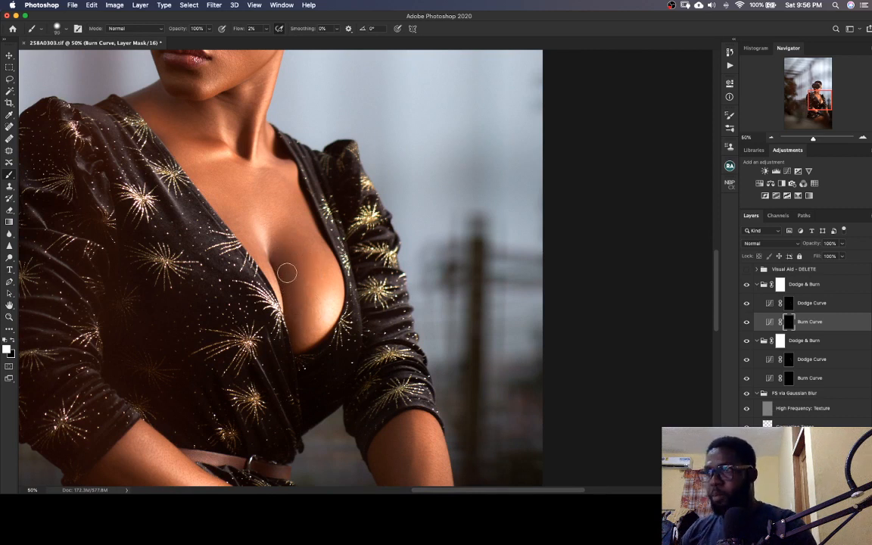
key("bracketright")
key("bracketright")
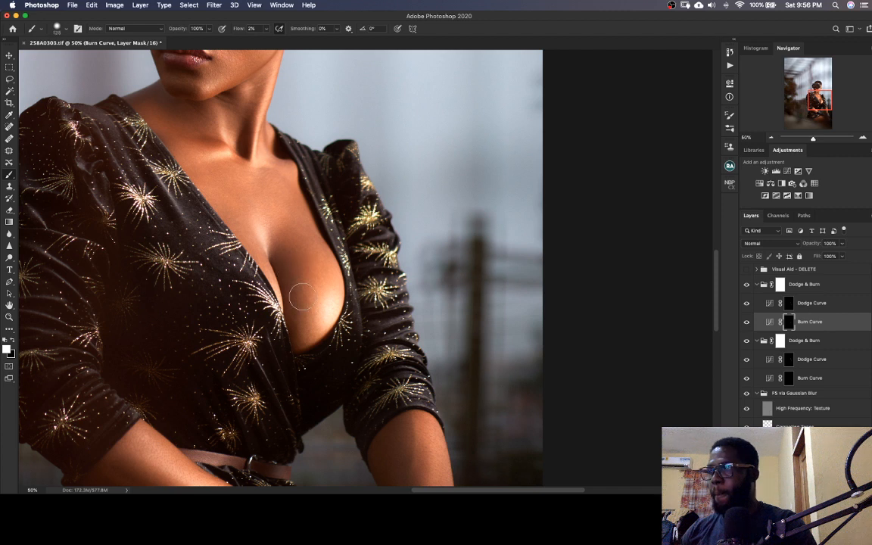
key("super+s")
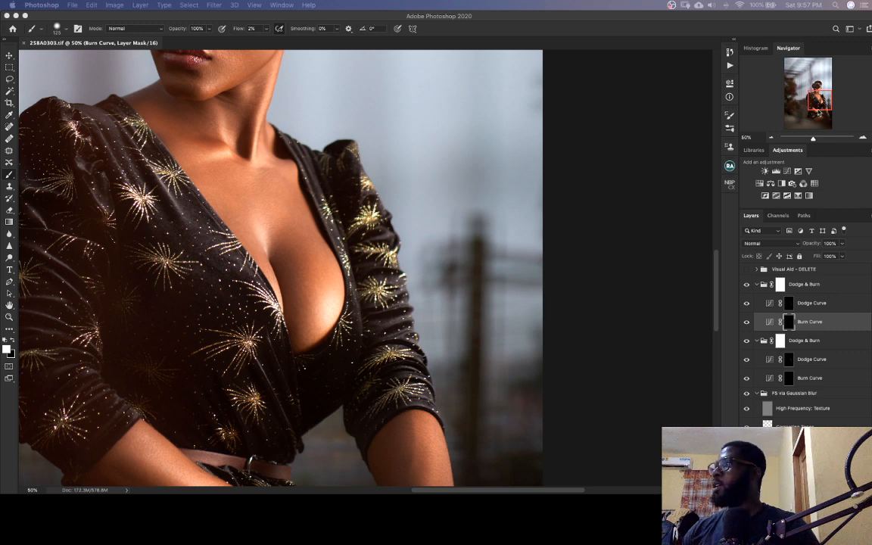
Lighten the highlights along the forearm resting across the lap on the upper group's Dodge Curve mask, using a smaller brush
left_click(821, 102)
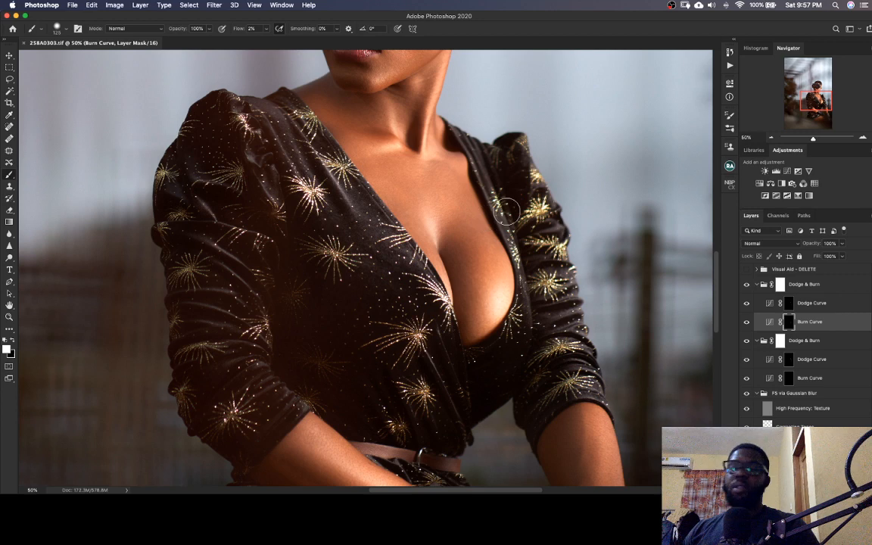
scroll(356, 299, "down", 10)
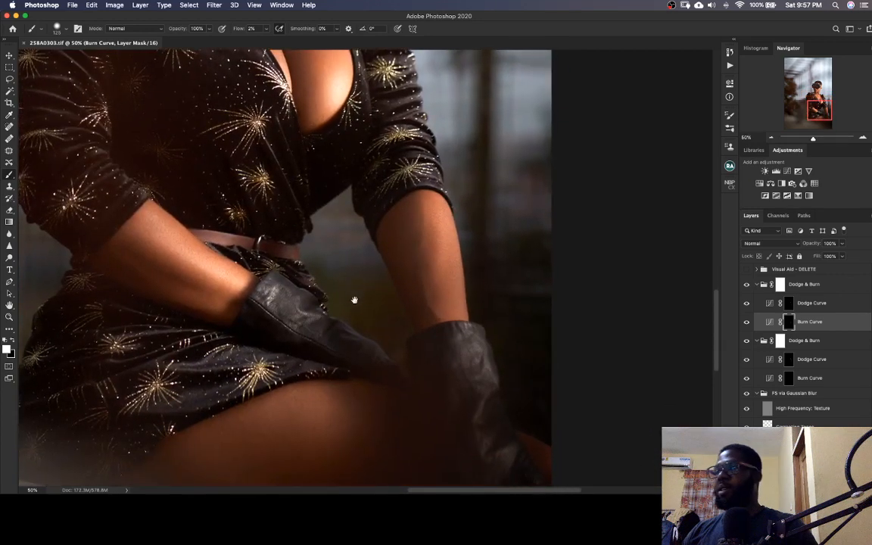
left_click(789, 302)
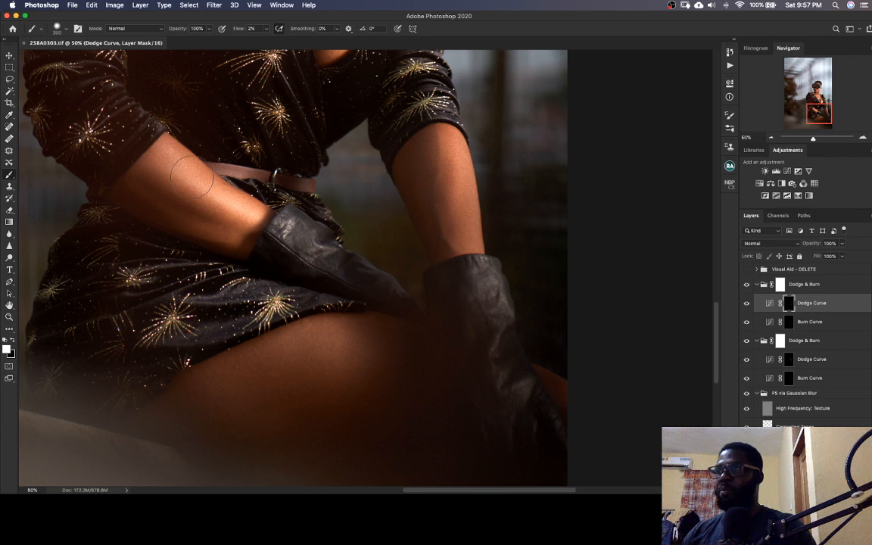
key("bracketleft")
key("bracketleft")
key("bracketleft")
left_click_drag(157, 157, 176, 177)
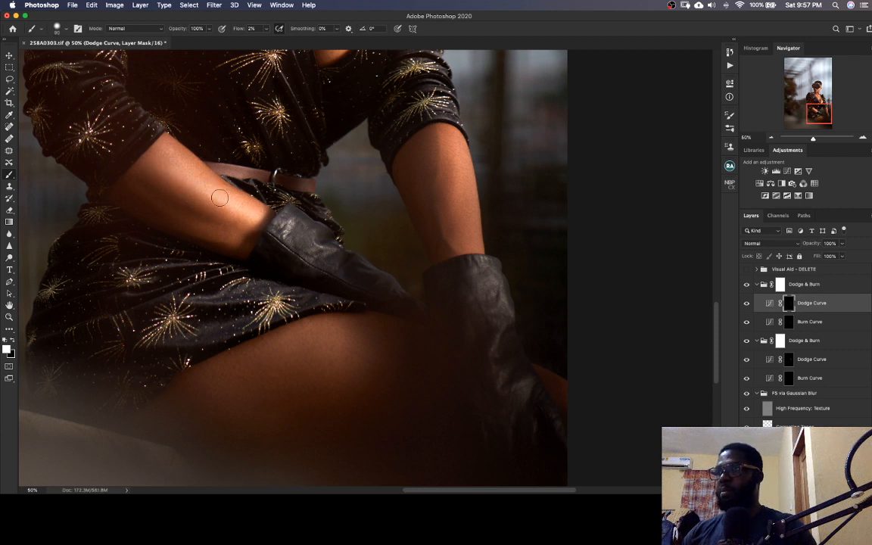
mouse_move(220, 197)
left_mouse_down()
mouse_move(257, 219)
mouse_move(170, 179)
mouse_move(272, 220)
left_mouse_up()
Lighten the straight forearm and the thigh on the Dodge Curve mask, enlarging the brush up to 250
key("bracketright")
key("bracketright")
key("bracketright")
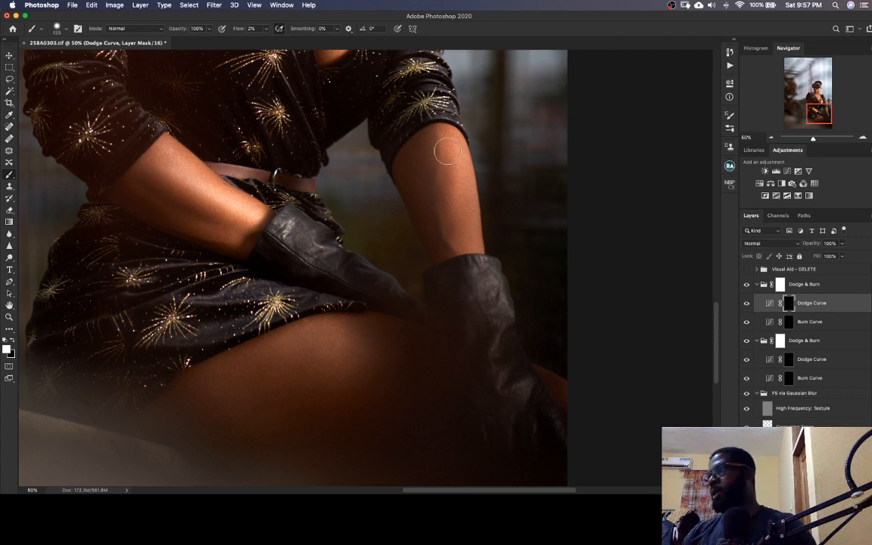
mouse_move(448, 151)
left_mouse_down()
mouse_move(450, 158)
mouse_move(465, 210)
mouse_move(456, 162)
left_mouse_up()
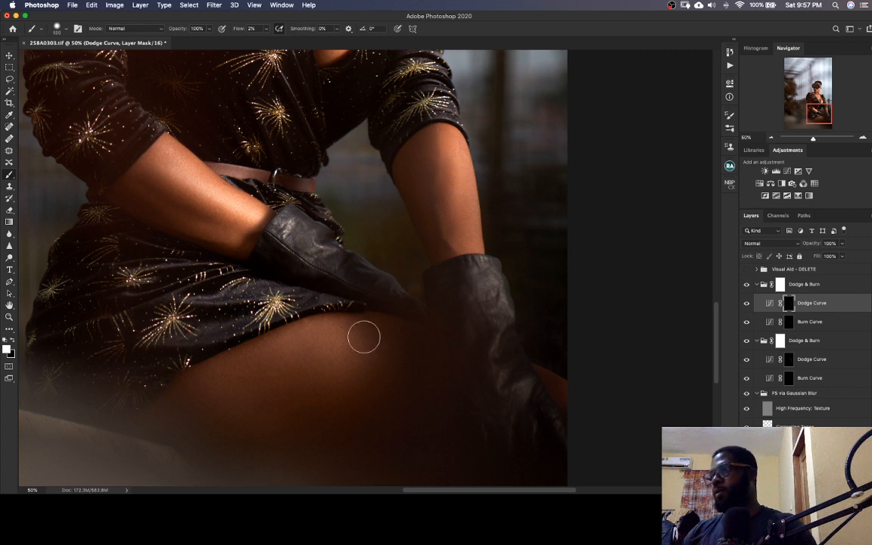
key("bracketright")
key("bracketright")
key("bracketright")
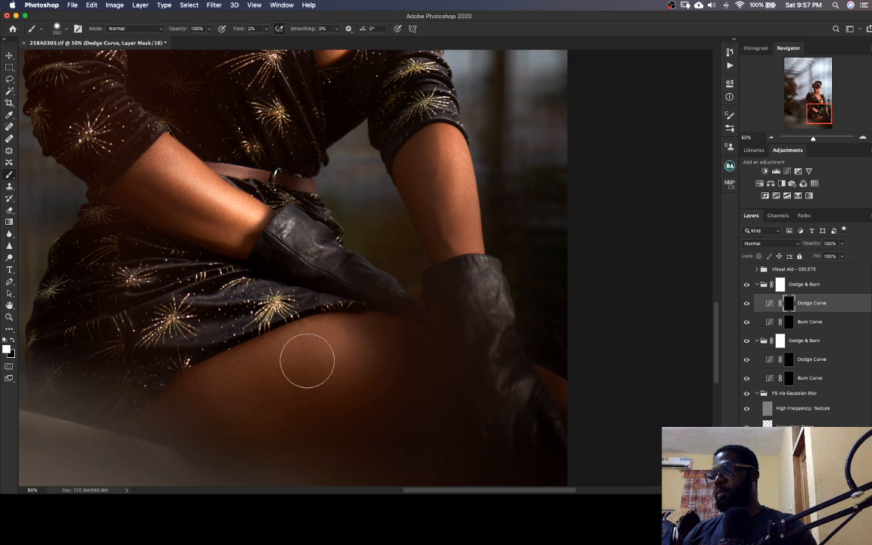
left_click_drag(420, 370, 384, 293)
Darken the shadow areas of the thigh and arms on the upper group's Burn Curve mask, and save the TIFF
left_click(796, 324)
key("bracketleft")
key("bracketleft")
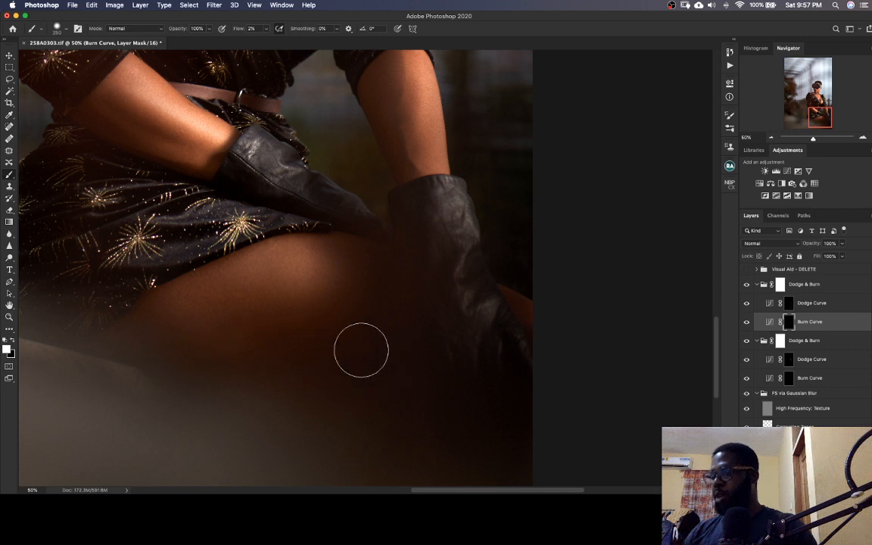
key("super+minus")
key("super+minus")
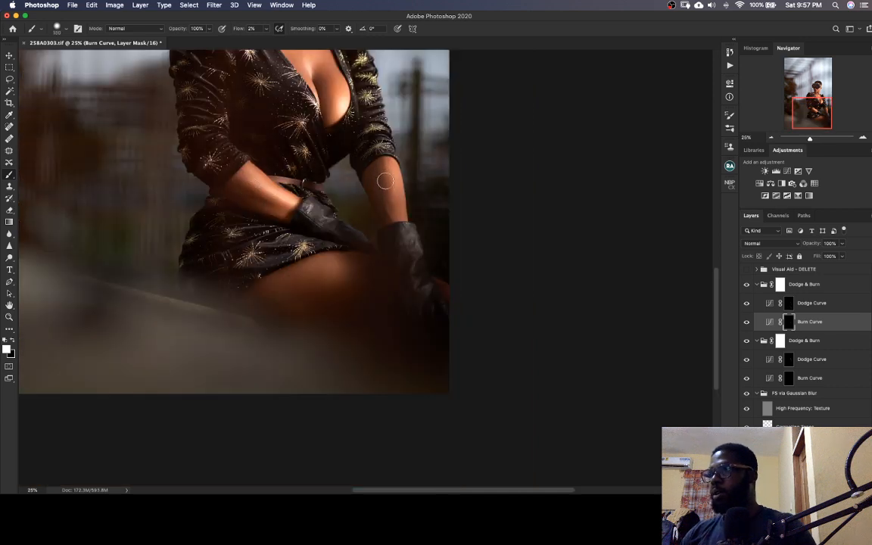
scroll(394, 195, "up", 5)
scroll(388, 251, "up", 2)
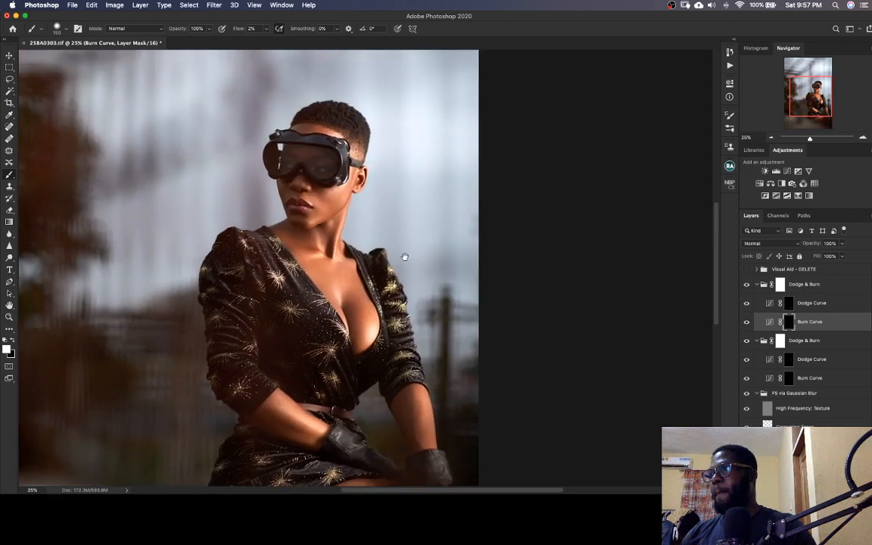
key("super+minus")
key("super+s")
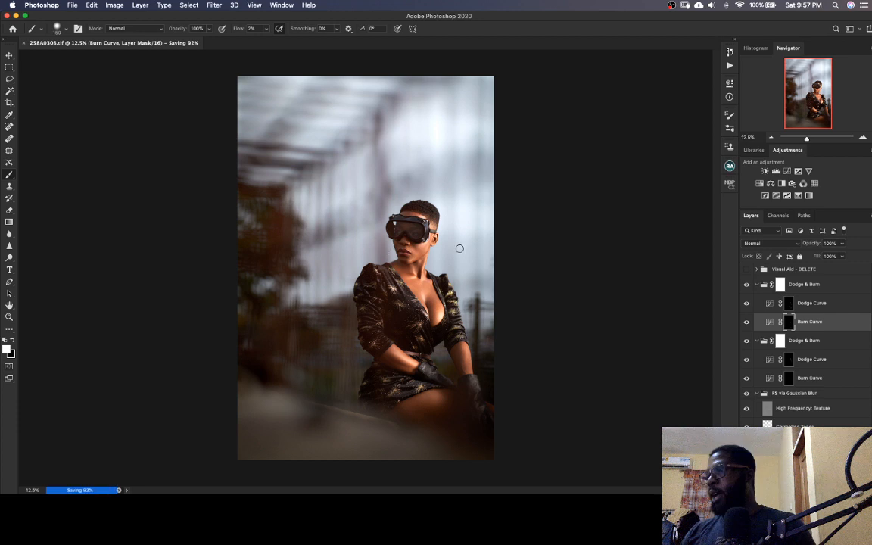
Examine the face, jaw and neck at up to 100% for remaining texture and tone flaws
key("super+plus")
key("super+plus")
key("super+plus")
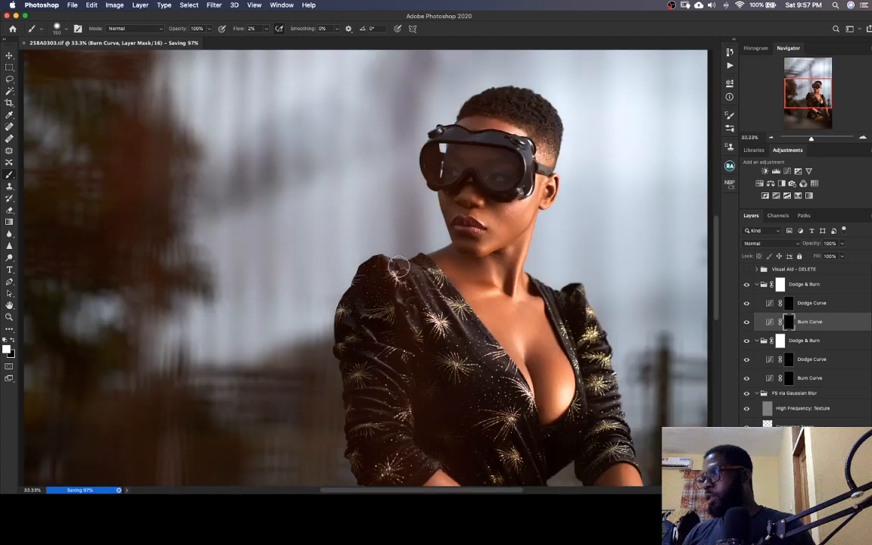
left_click_drag(568, 264, 365, 299)
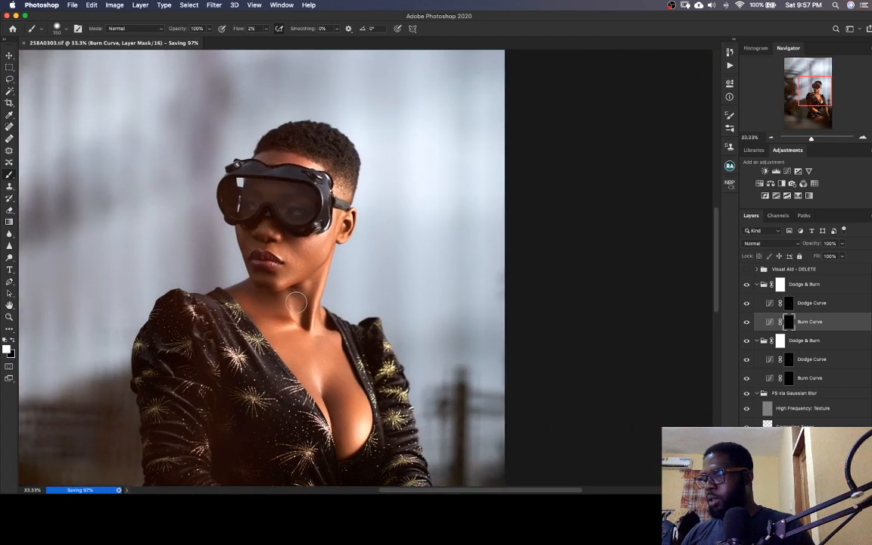
key("super+plus")
key("super+plus")
left_click_drag(296, 303, 331, 298)
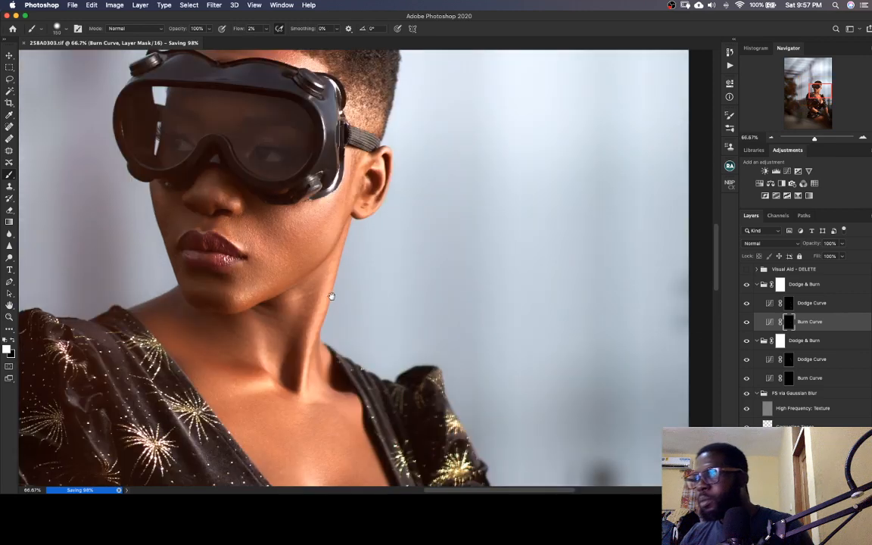
mouse_move(337, 234)
left_mouse_down()
mouse_move(360, 321)
mouse_move(359, 301)
left_mouse_up()
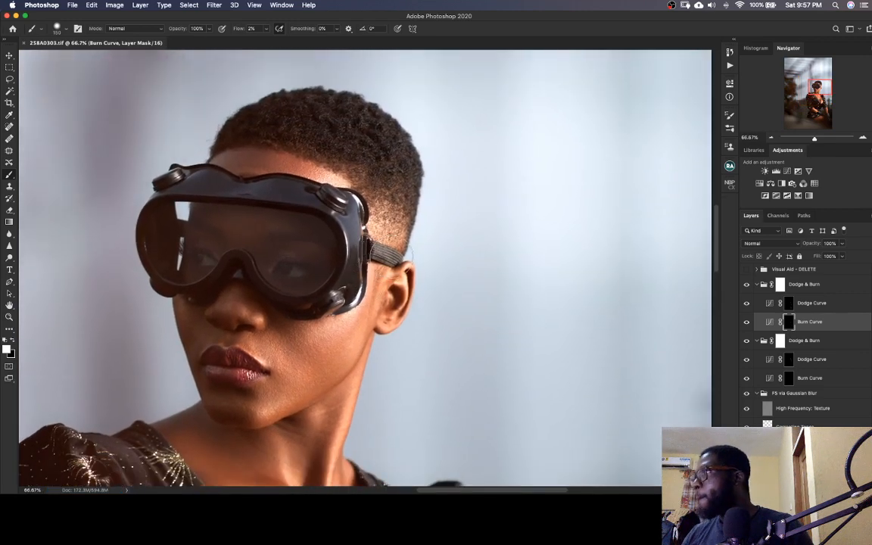
key("super+plus")
left_click_drag(350, 380, 348, 278)
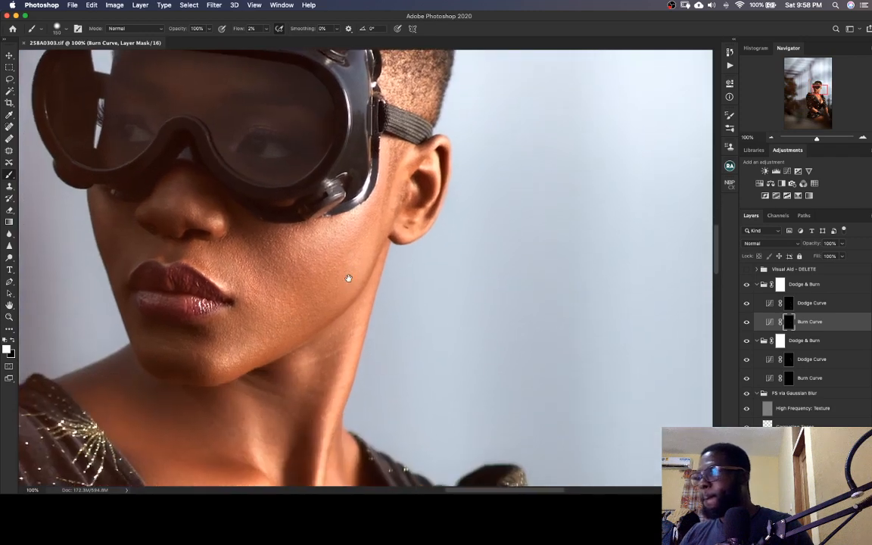
mouse_move(361, 338)
left_mouse_down()
mouse_move(397, 308)
mouse_move(385, 301)
mouse_move(429, 284)
left_mouse_up()
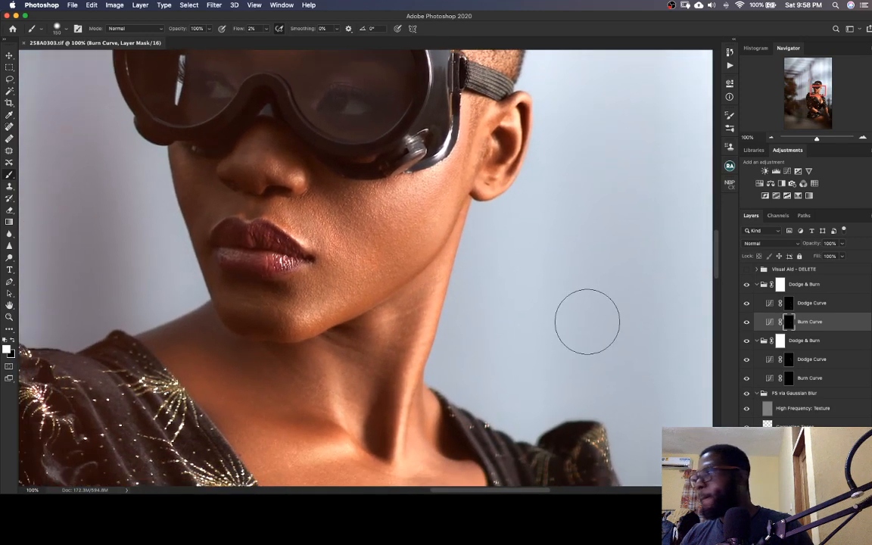
Clean up the cheek and chin texture on the High Frequency: Texture layer with a slightly enlarged Clone Stamp
left_click(770, 409)
key("s")
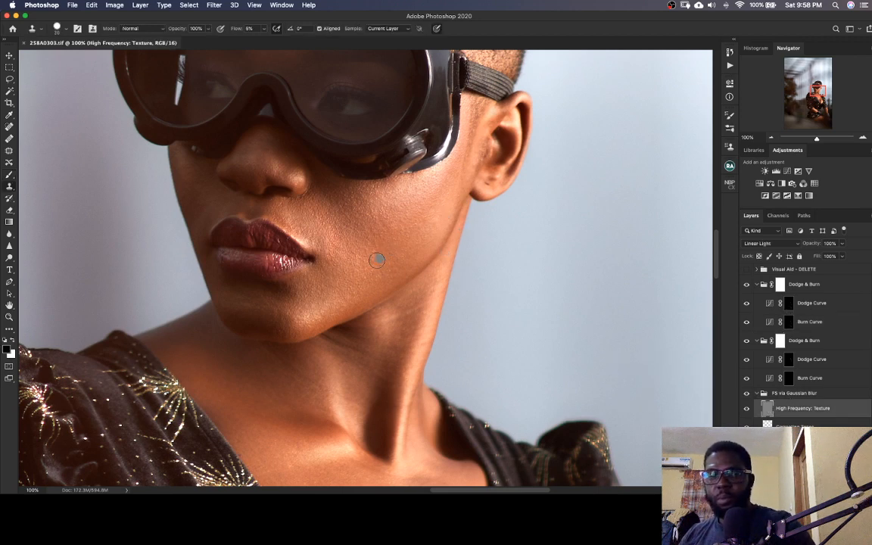
key("]")
key("]")
key("]")
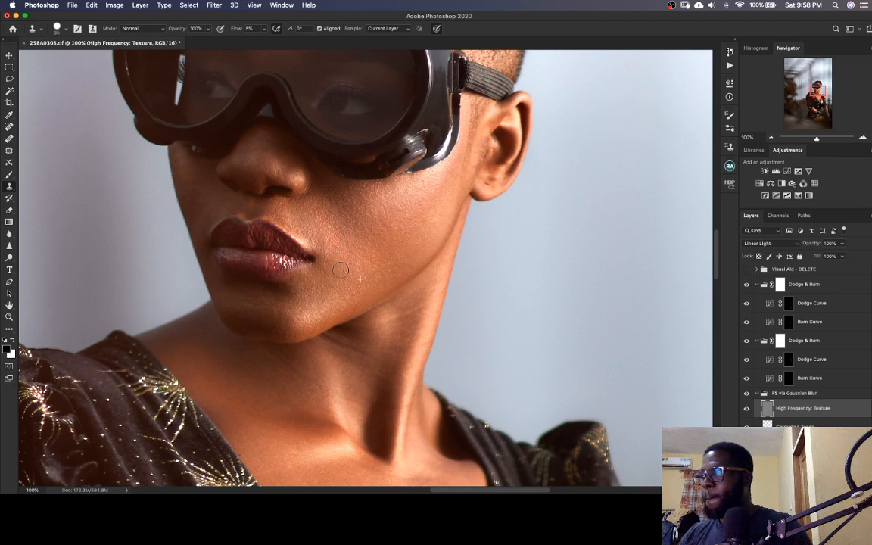
left_click_drag(315, 310, 303, 309)
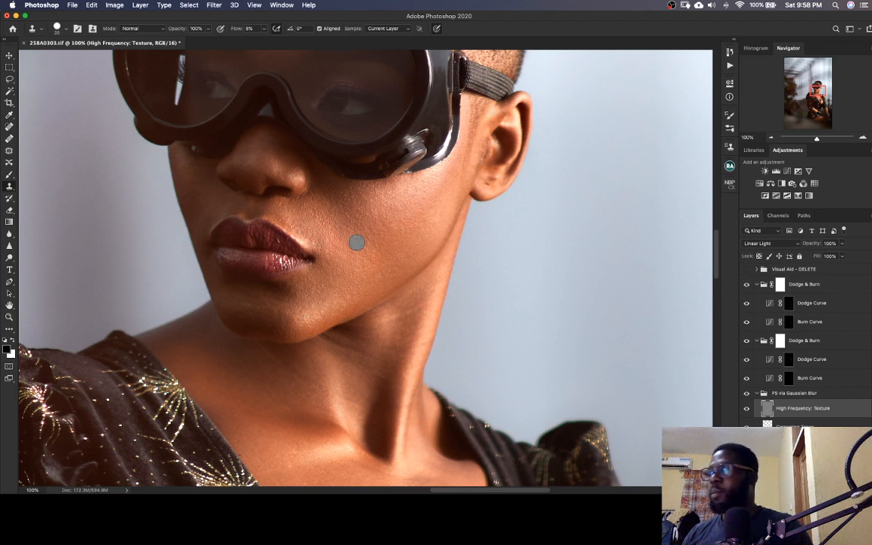
Paint a sampled dark skin tone over the face's uneven areas on the Correcting Tones layer with the Brush at 2% flow
left_click(769, 425)
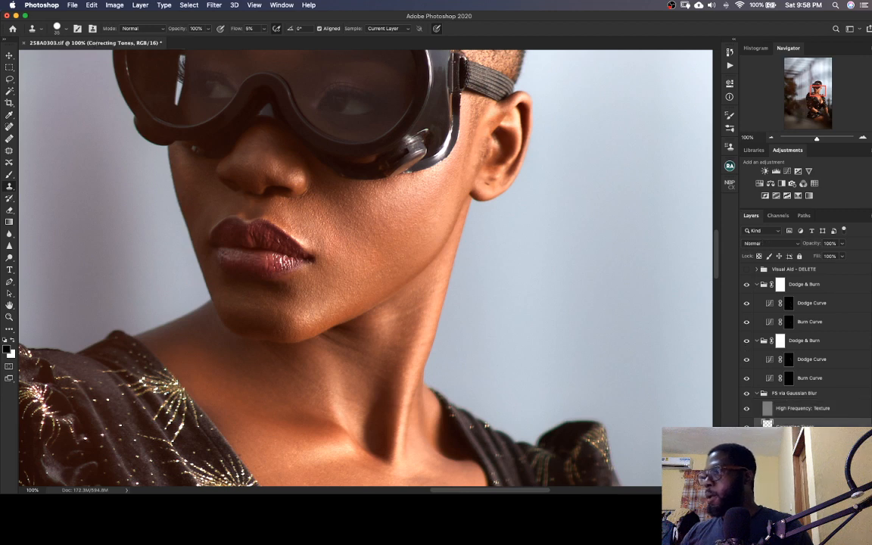
key("b")
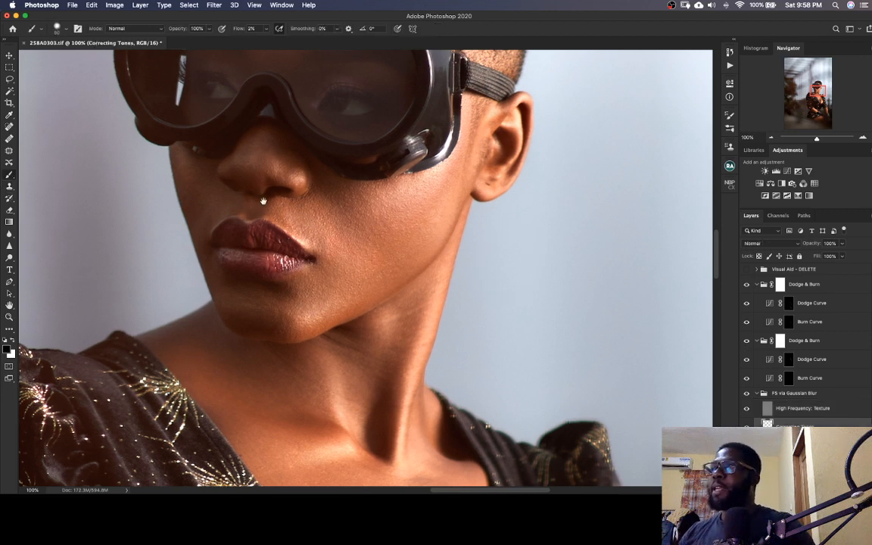
left_click_drag(254, 203, 258, 189)
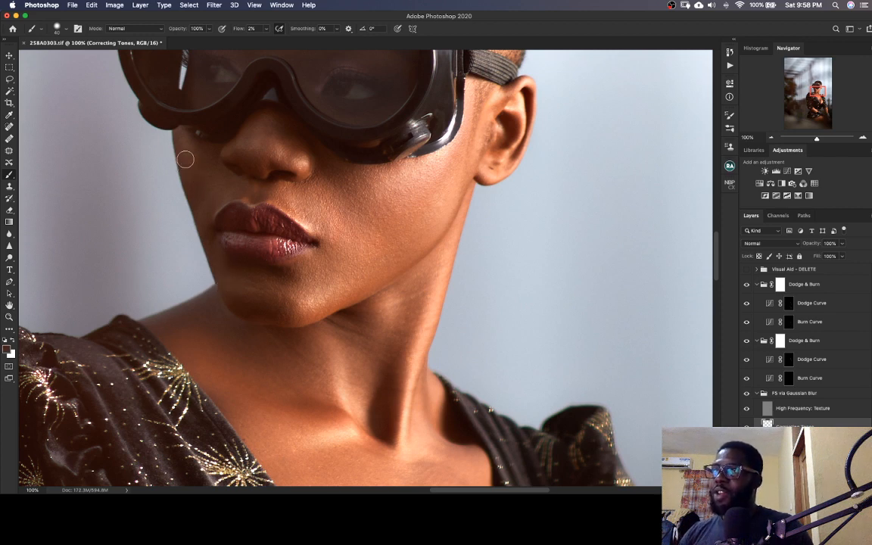
mouse_move(194, 155)
left_mouse_down()
mouse_move(199, 190)
mouse_move(181, 144)
mouse_move(195, 158)
left_mouse_up()
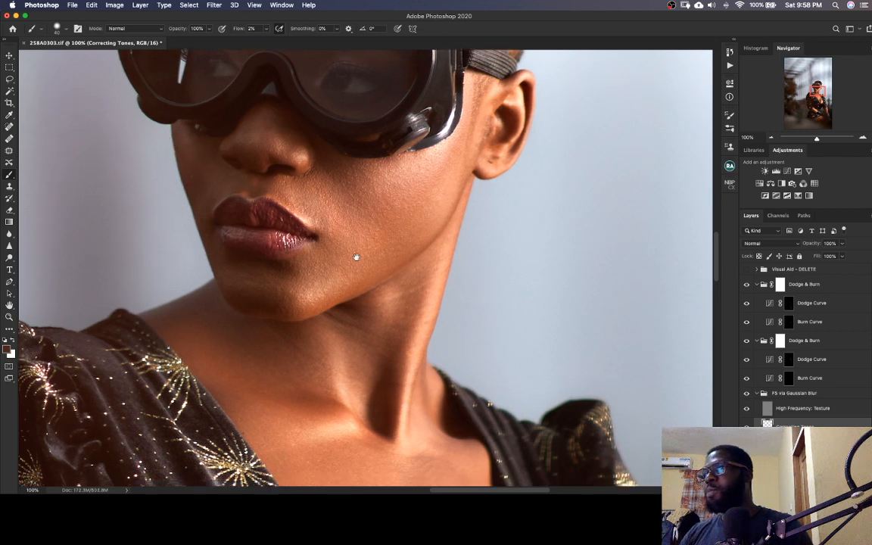
Paint a sampled light skin tone over the neck on the Correcting Tones layer with a 70 px Brush, and save the TIFF
left_click_drag(355, 253, 348, 201)
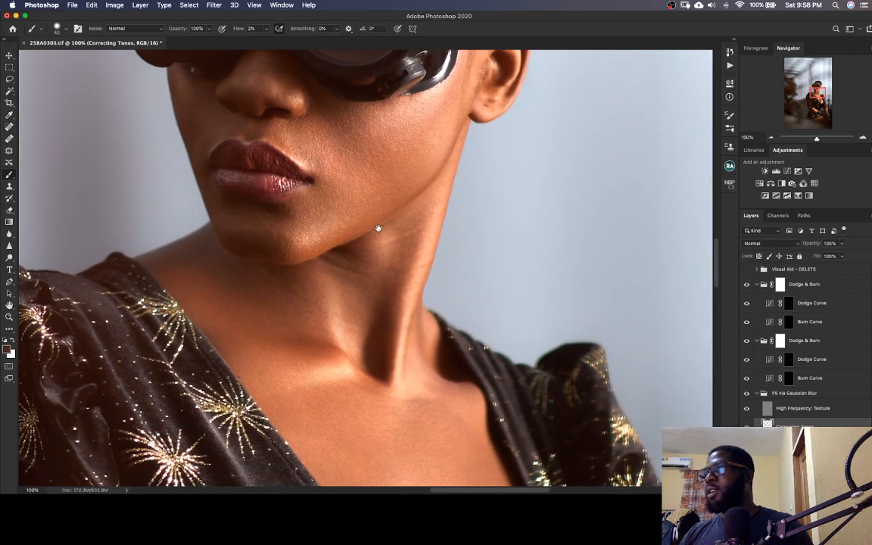
scroll(320, 227, "down", 5)
scroll(337, 215, "down", 2)
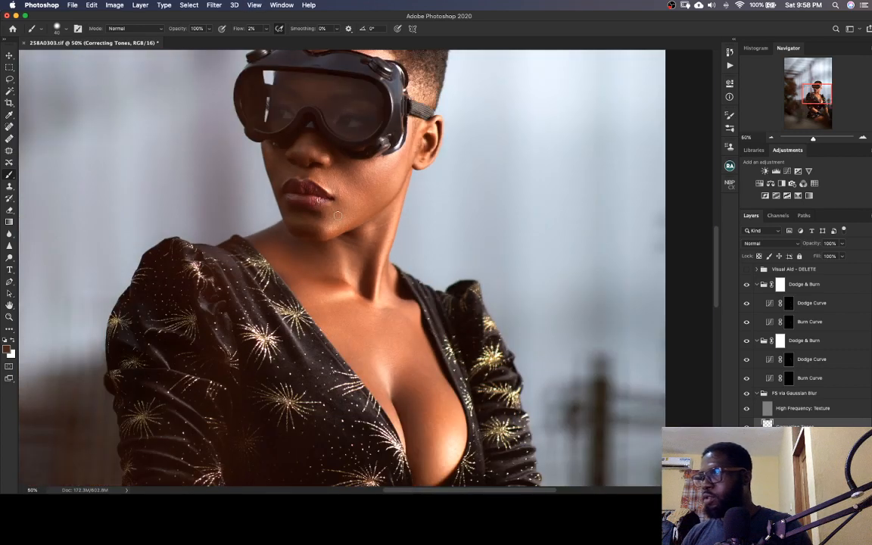
left_click(391, 213, "alt")
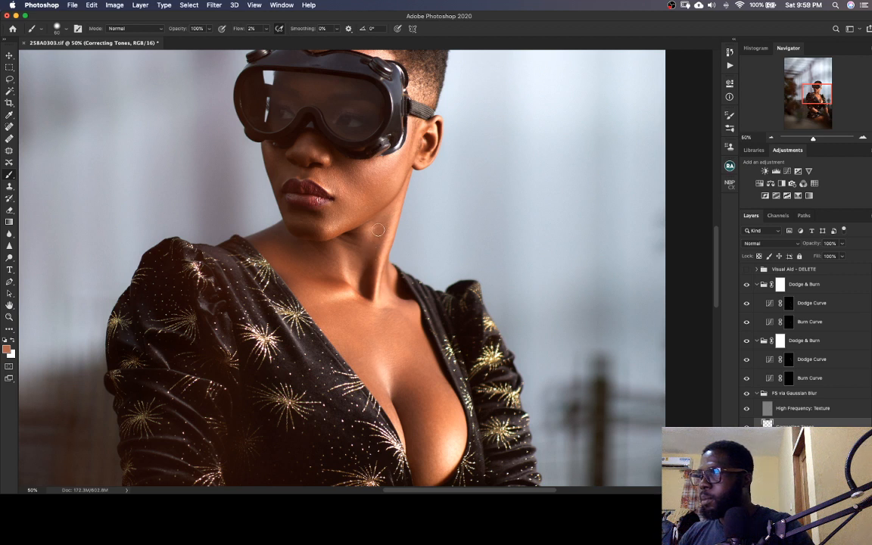
key("bracketright")
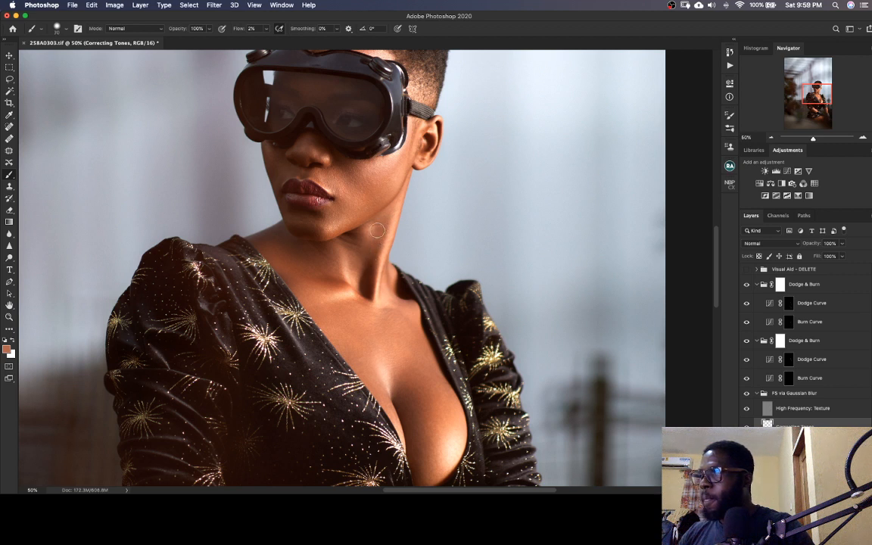
left_click_drag(382, 233, 378, 272)
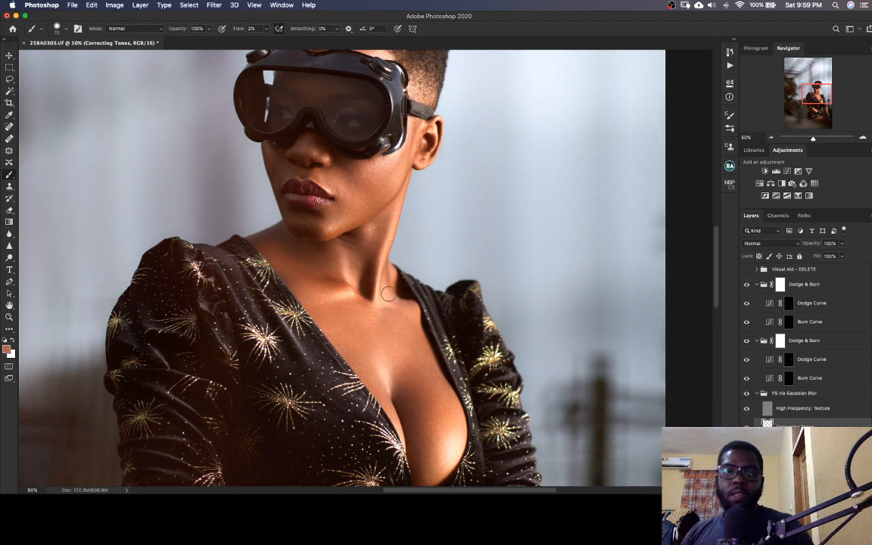
key("super+s")
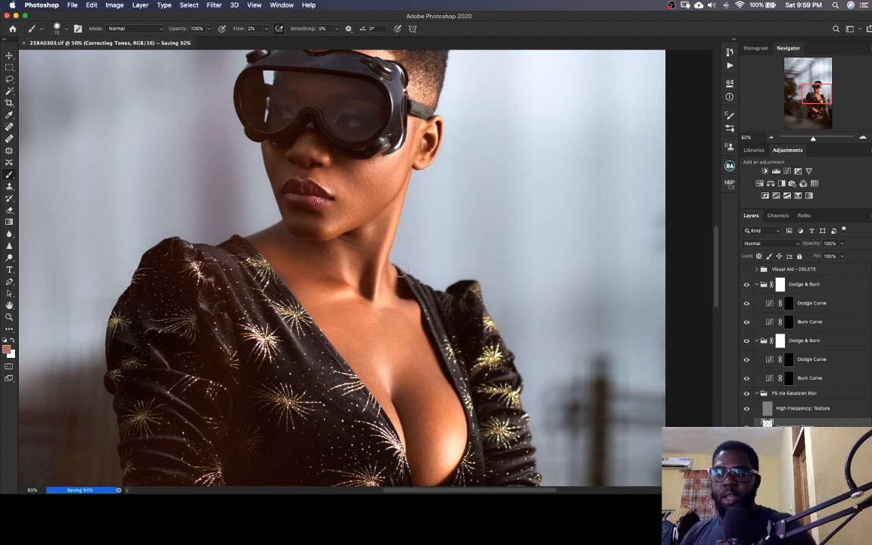
Sample a skin tone from the side of the neck, blend it into the area below the jaw, and save
left_click_drag(417, 256, 429, 249)
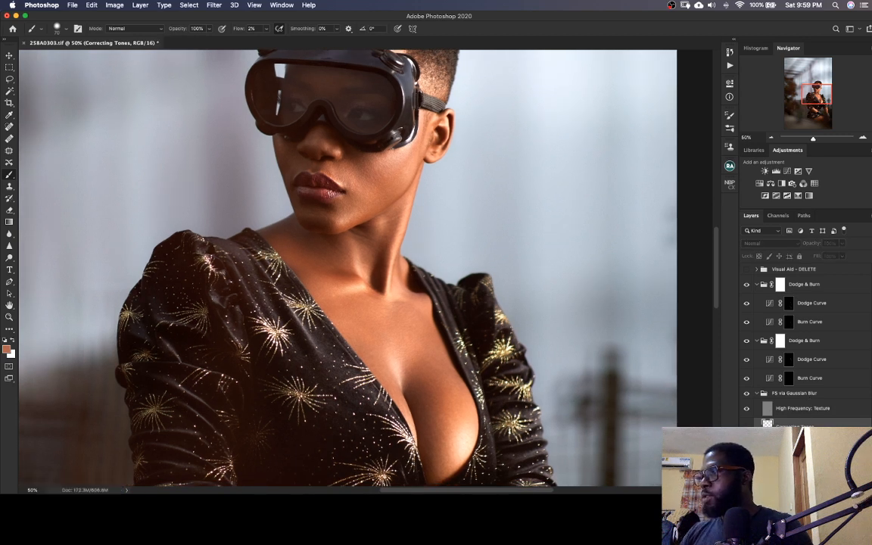
left_click_drag(376, 251, 378, 245)
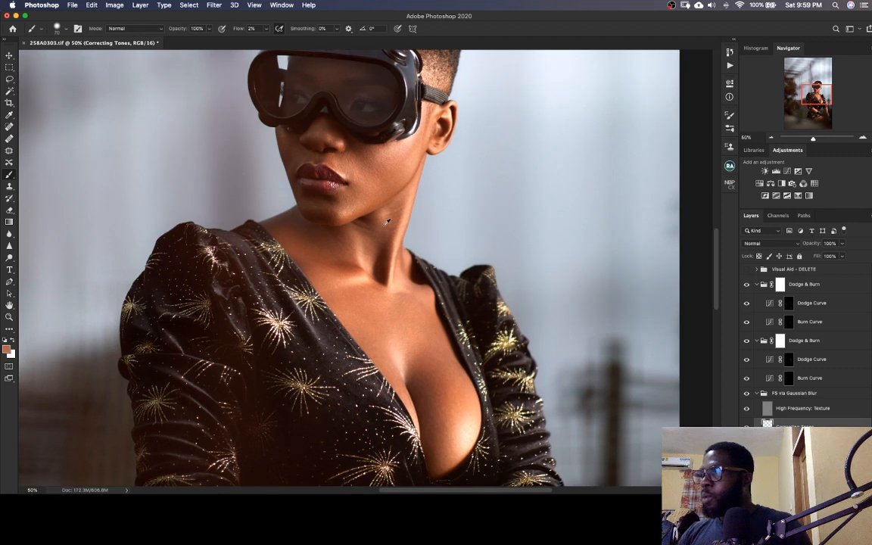
left_click(385, 217, "alt")
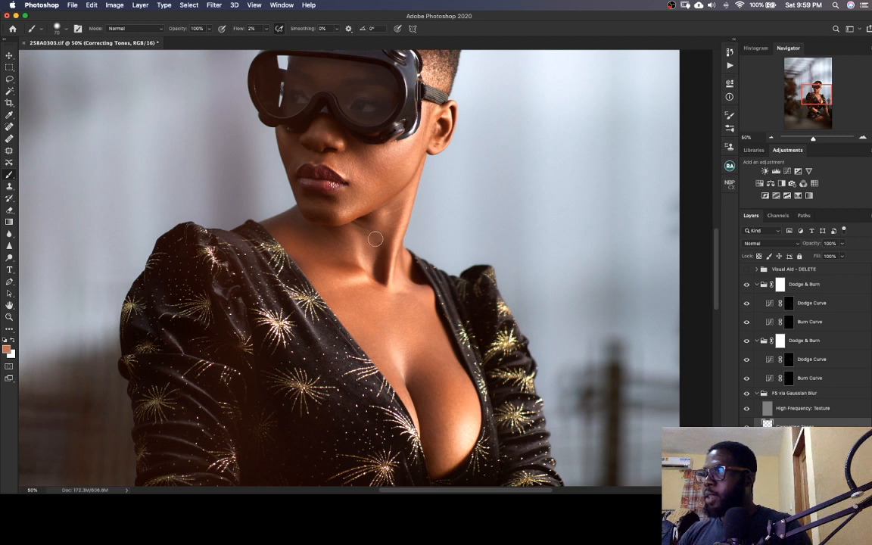
key("super+s")
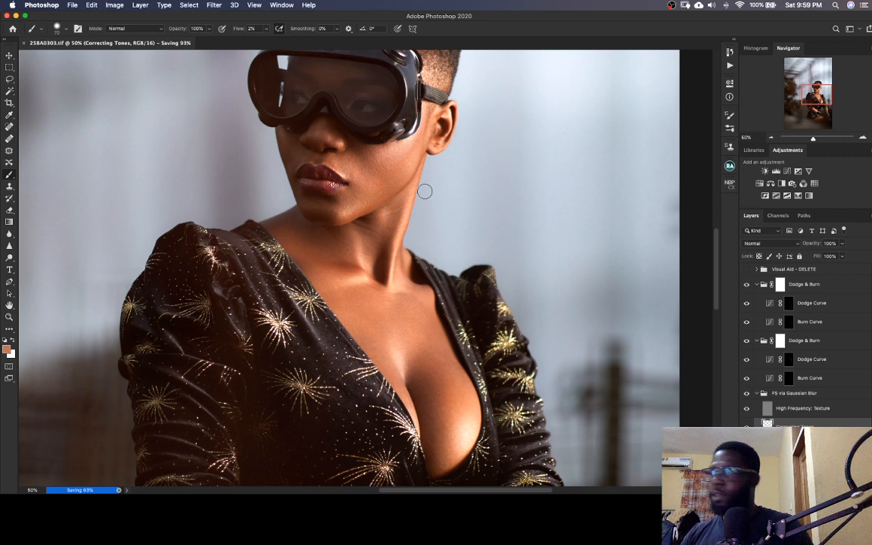
Even out the neck and upper chest on the Correcting Tones layer with a sampled darker reddish-brown tone, and save the file
left_click_drag(380, 260, 380, 236)
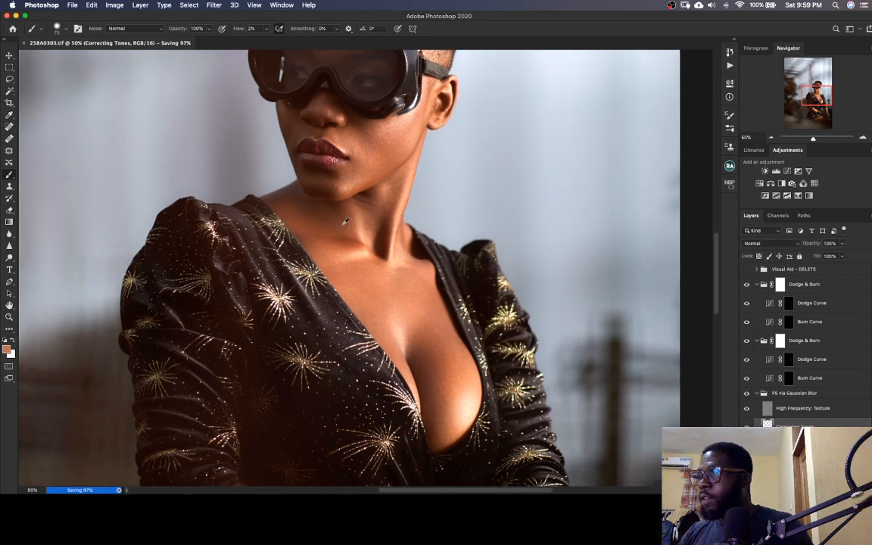
right_click(302, 204)
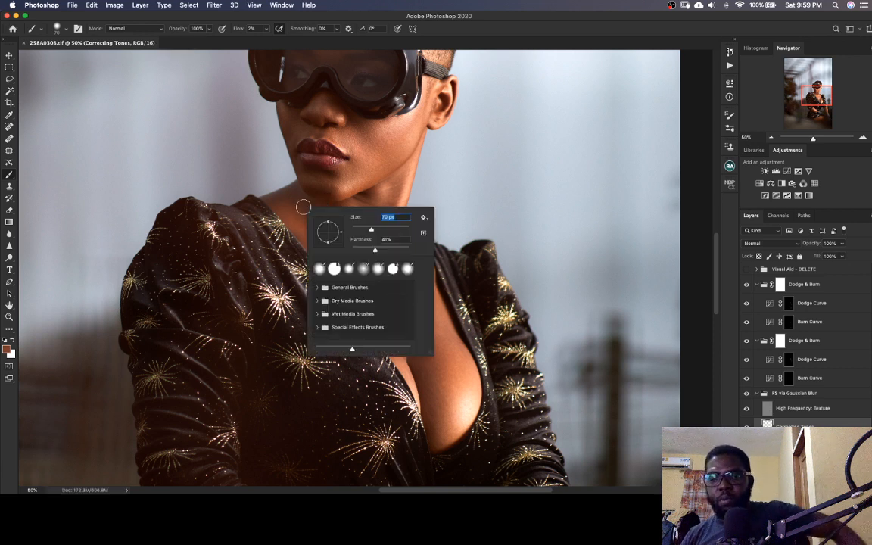
key("Return")
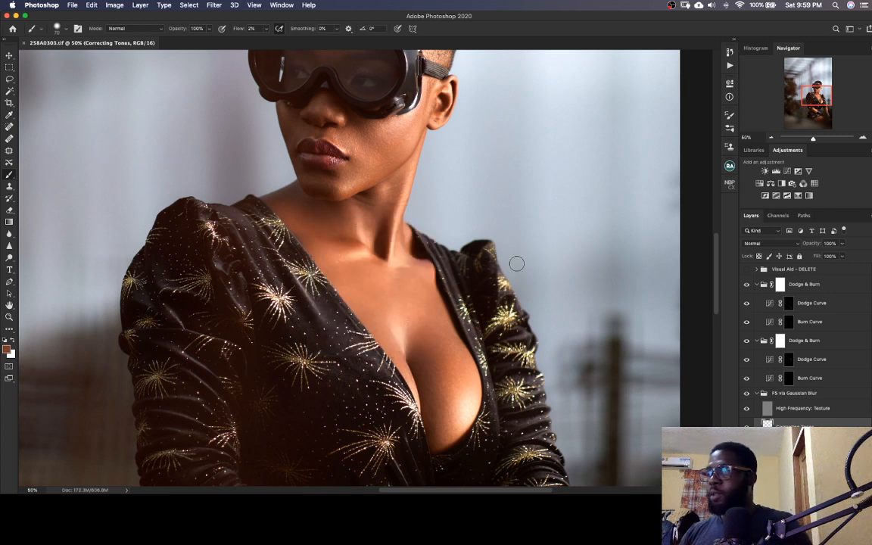
left_click_drag(399, 277, 370, 275)
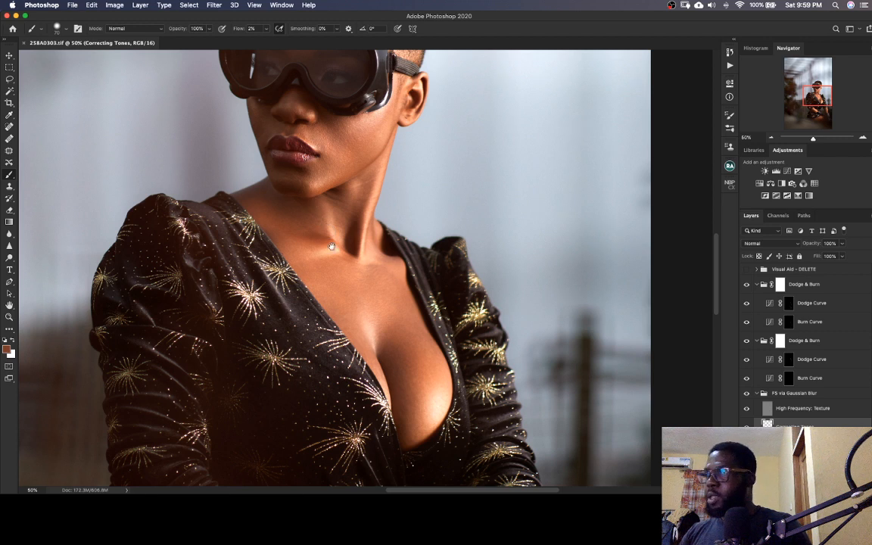
mouse_move(331, 246)
left_mouse_down()
mouse_move(315, 201)
mouse_move(319, 216)
mouse_move(337, 224)
mouse_move(313, 195)
mouse_move(324, 217)
mouse_move(321, 193)
mouse_move(323, 212)
mouse_move(302, 197)
mouse_move(322, 217)
mouse_move(299, 204)
mouse_move(322, 219)
mouse_move(294, 209)
mouse_move(288, 203)
mouse_move(312, 210)
mouse_move(286, 191)
mouse_move(321, 204)
mouse_move(307, 190)
mouse_move(323, 207)
left_mouse_up()
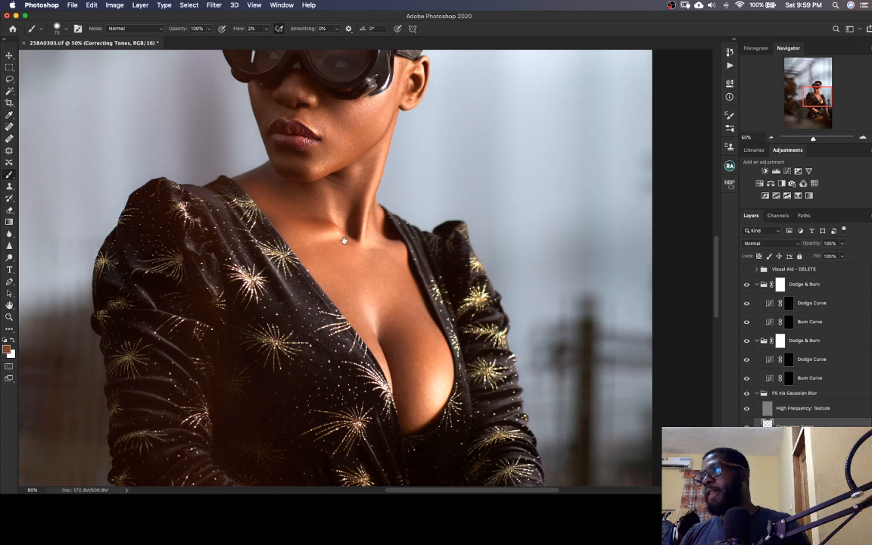
left_click_drag(341, 250, 265, 370)
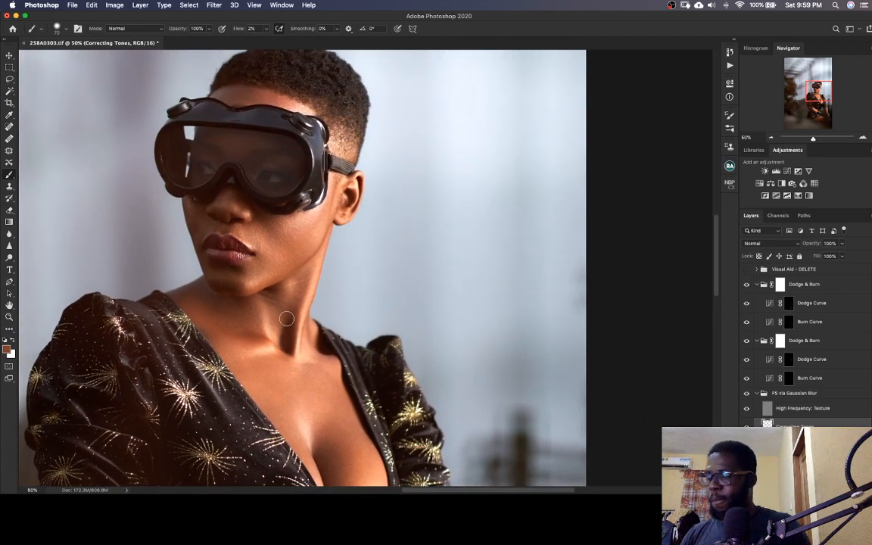
key("super+equal")
key("super+equal")
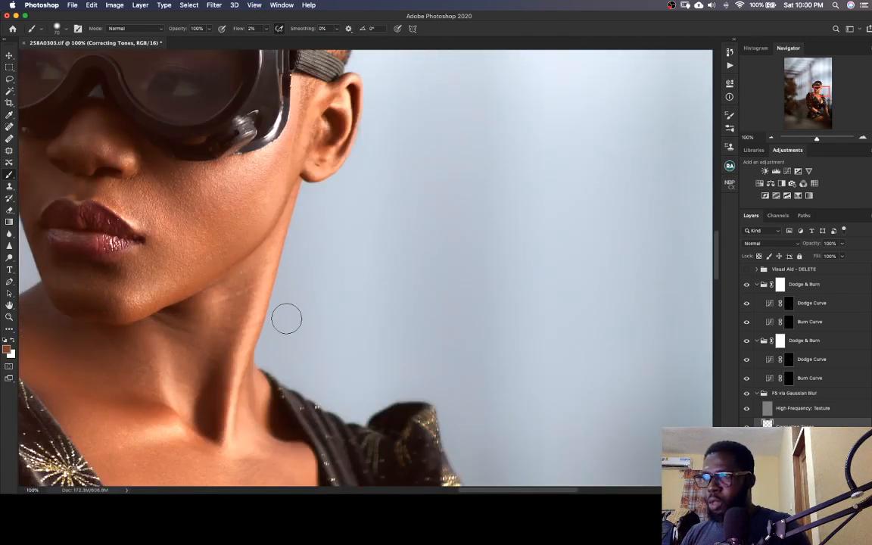
key("super+s")
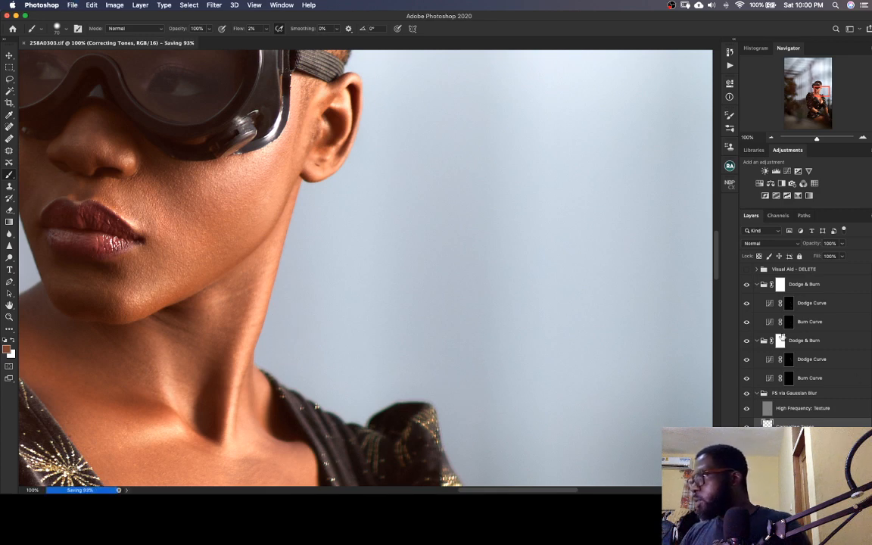
Lighten small dark patches on the neck on the lower Dodge & Burn group's Dodge Curve mask with a much smaller brush
left_click(789, 360)
left_click_drag(292, 327, 352, 319)
key("bracketleft")
key("bracketleft")
key("bracketleft")
key("bracketleft")
key("bracketleft")
key("bracketleft")
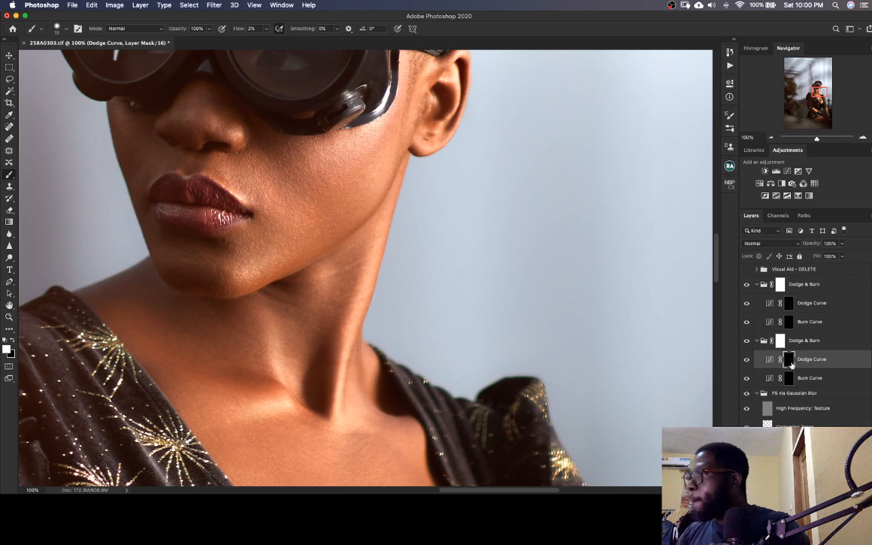
Darken small bright patches on the neck and shoulder on the lower group's Burn Curve mask, check the full image, and save
key("alt+bracketleft")
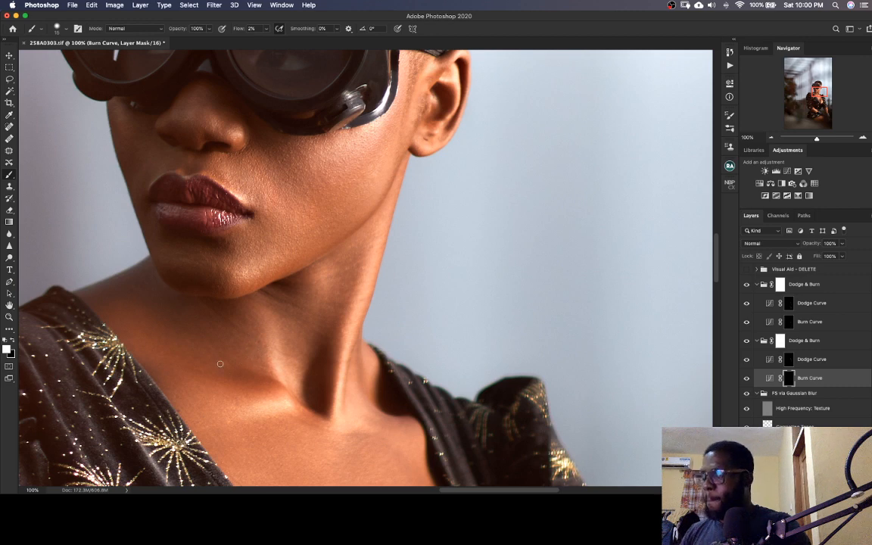
key("super+minus")
key("super+minus")
key("super+minus")
key("super+minus")
key("super+minus")
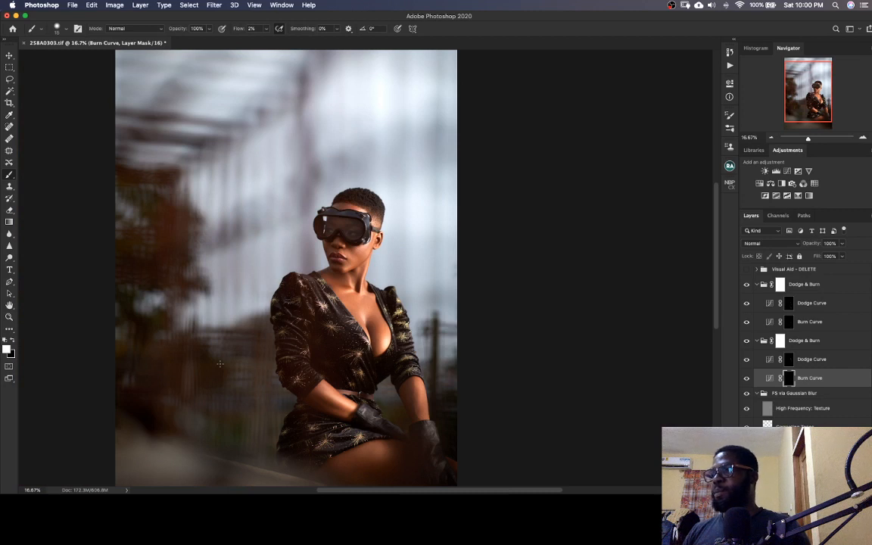
key("super+s")
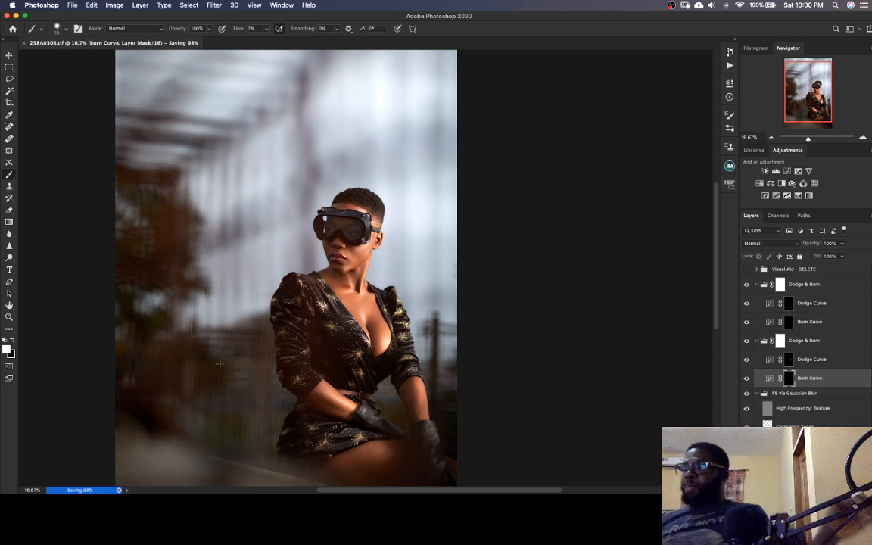
Duplicate the High Frequency: Texture layer and set the copy's blend mode to Soft Light
key("super+equal")
key("super+equal")
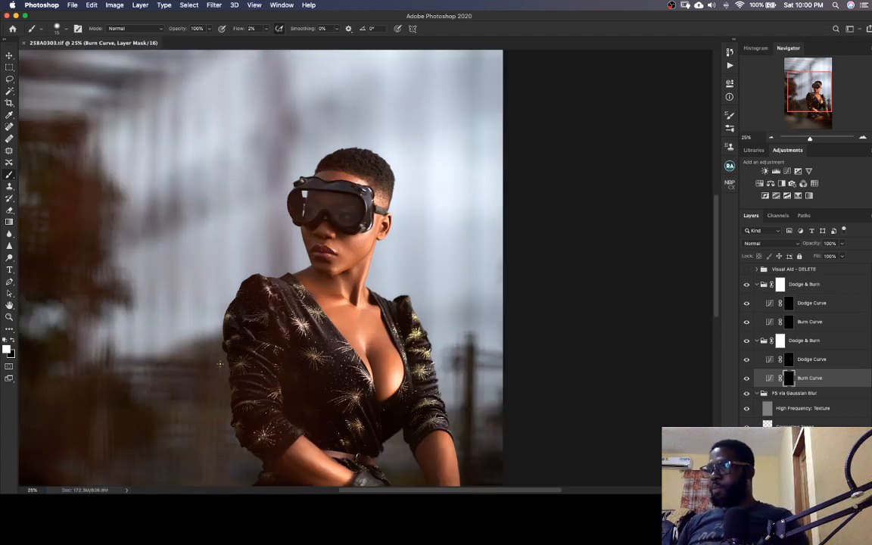
key("super+minus")
key("super+minus")
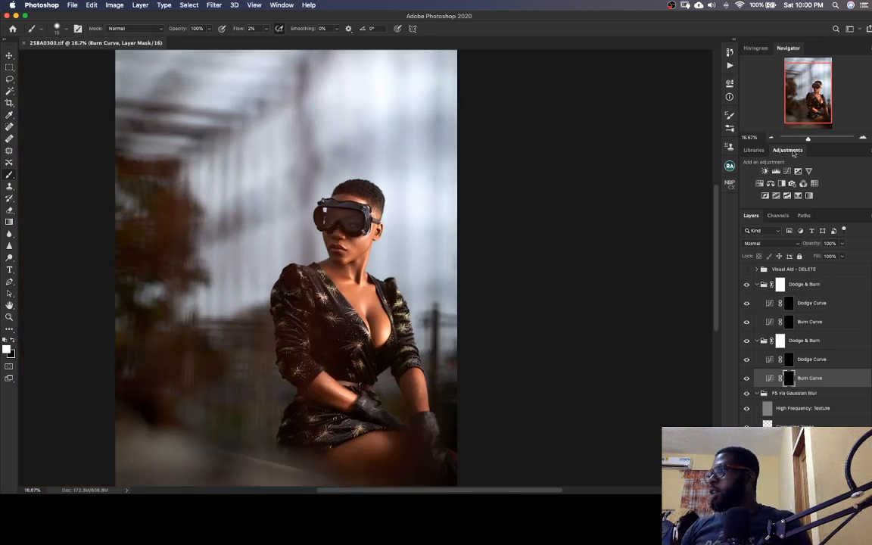
left_click(794, 409)
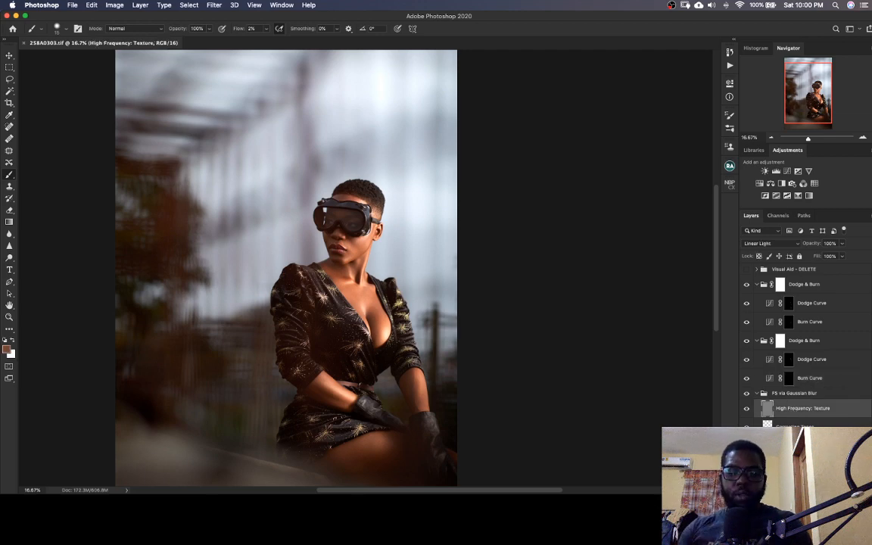
key("super+j")
key("super+plus")
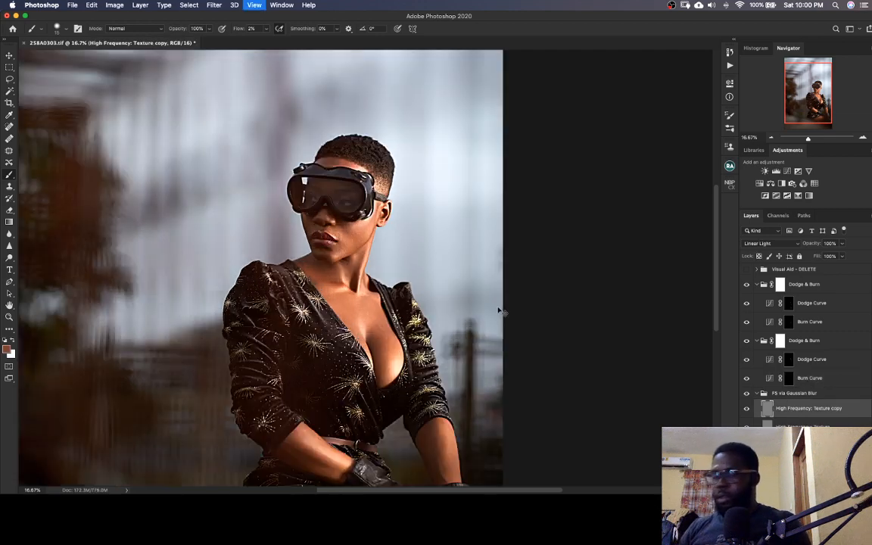
key("super+plus")
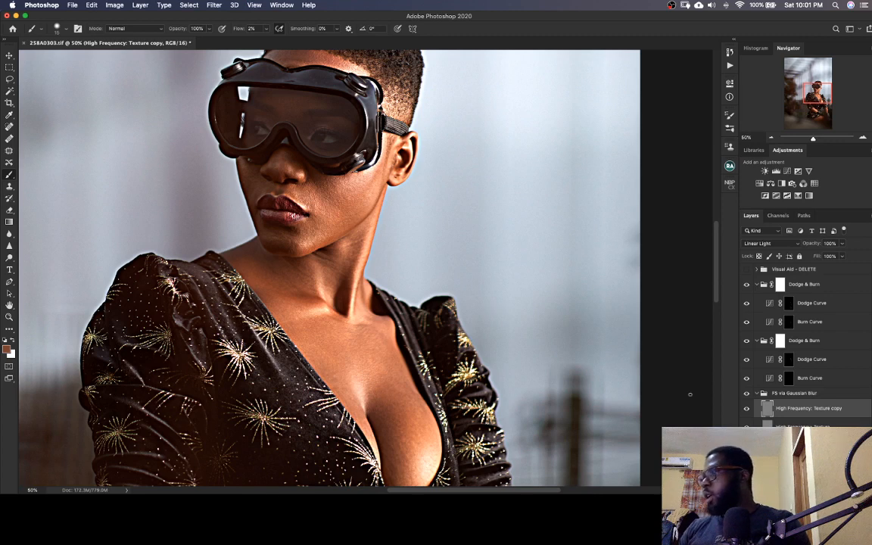
left_click(771, 243)
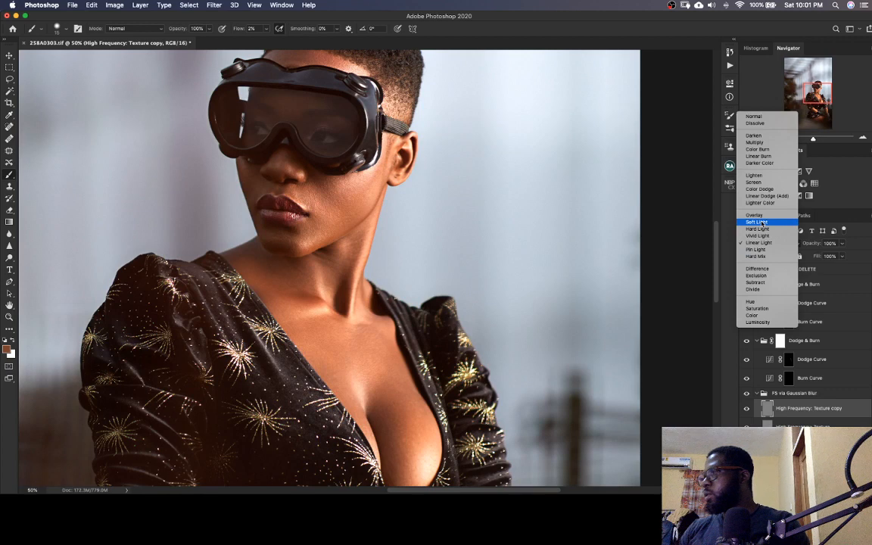
left_click(757, 221)
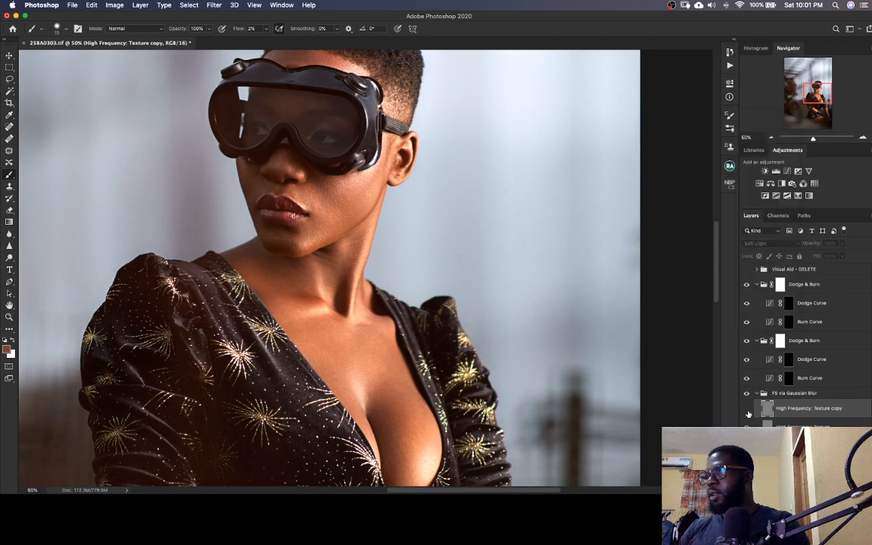
Compare the image with and without the High Frequency: Texture copy, keep the copy visible, and save the TIFF
left_click(747, 411)
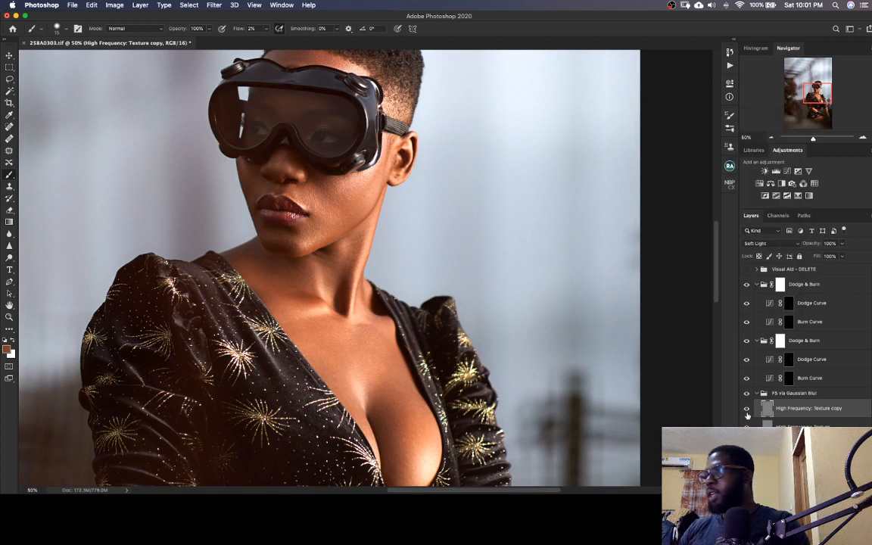
left_click(747, 410)
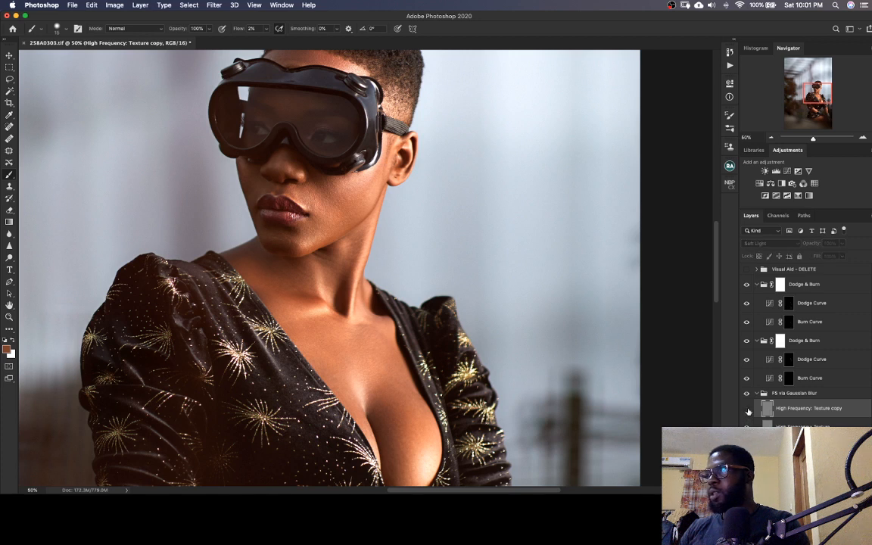
left_click(747, 410)
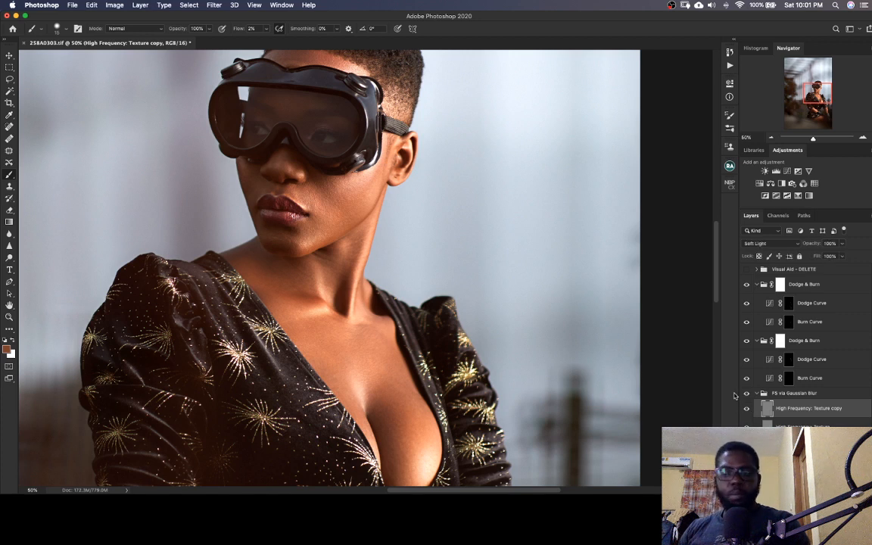
key("cmd+s")
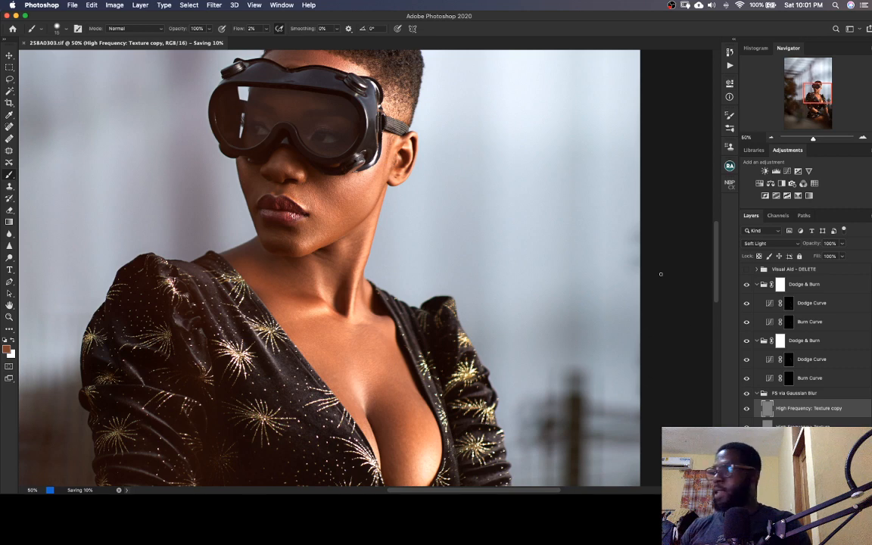
Delete the Visual Aid - DELETE group from the layer stack
left_click_drag(384, 239, 435, 334)
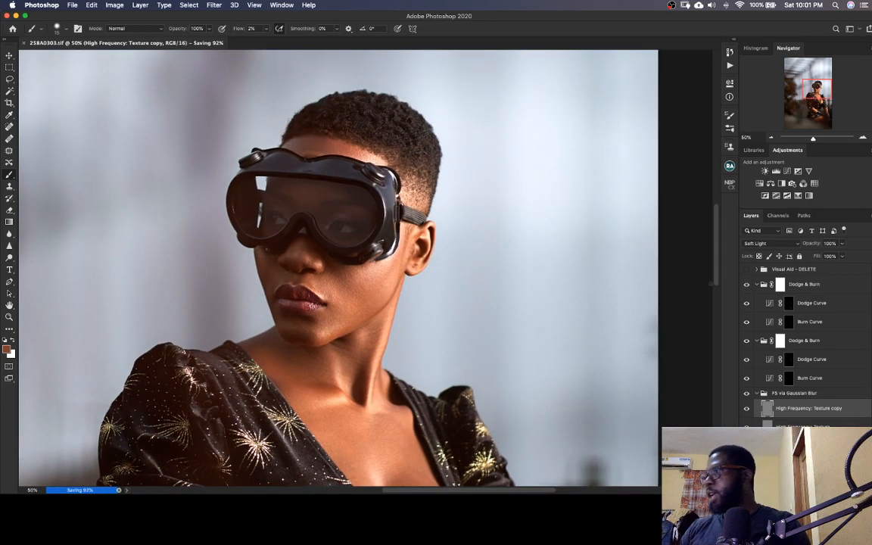
left_click(795, 270)
key("Delete")
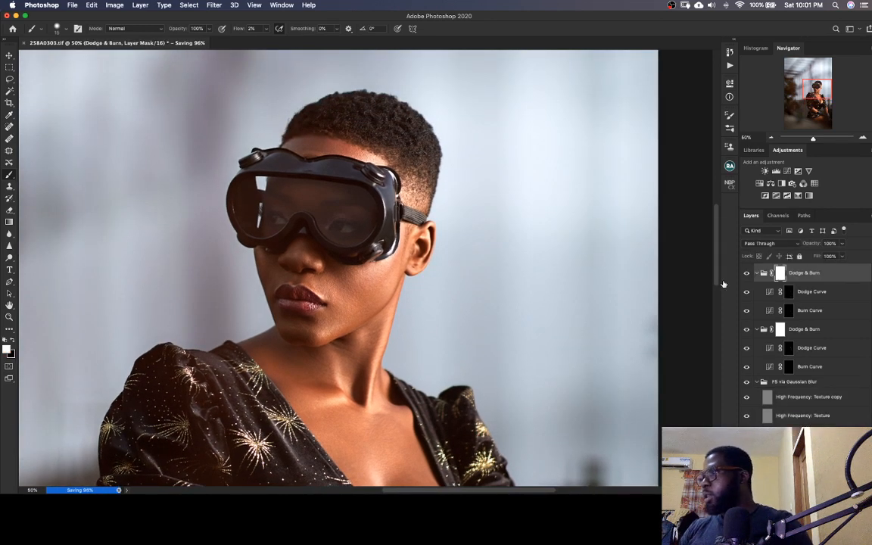
Run the Magic Eyes retouching action, expand its Magic Eyes | Enlighten group, and select the Clean Eye Whites Here mask with a slightly larger brush
left_click(730, 168)
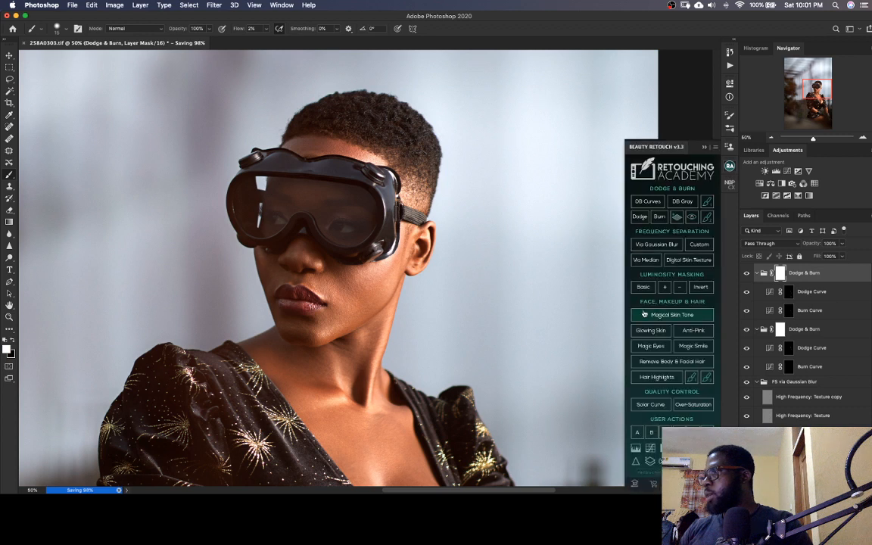
left_click(653, 346)
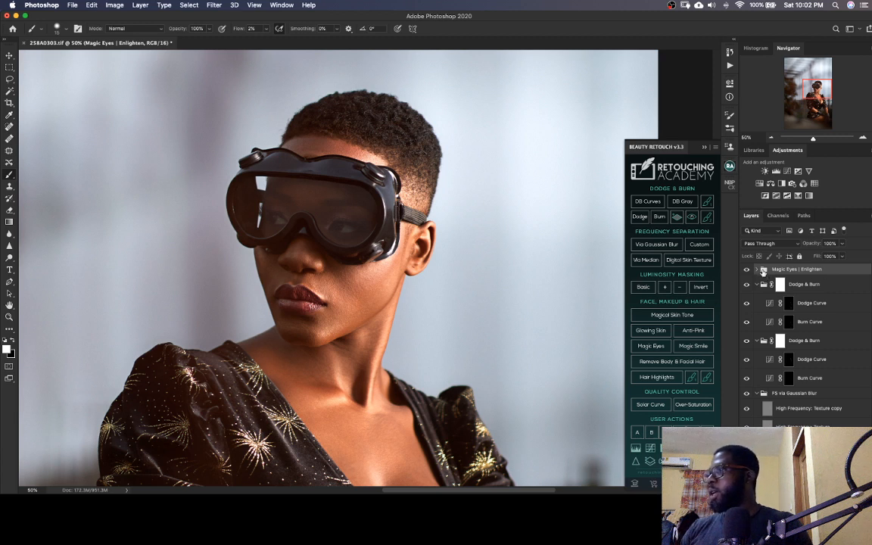
left_click(758, 271)
left_click(788, 341)
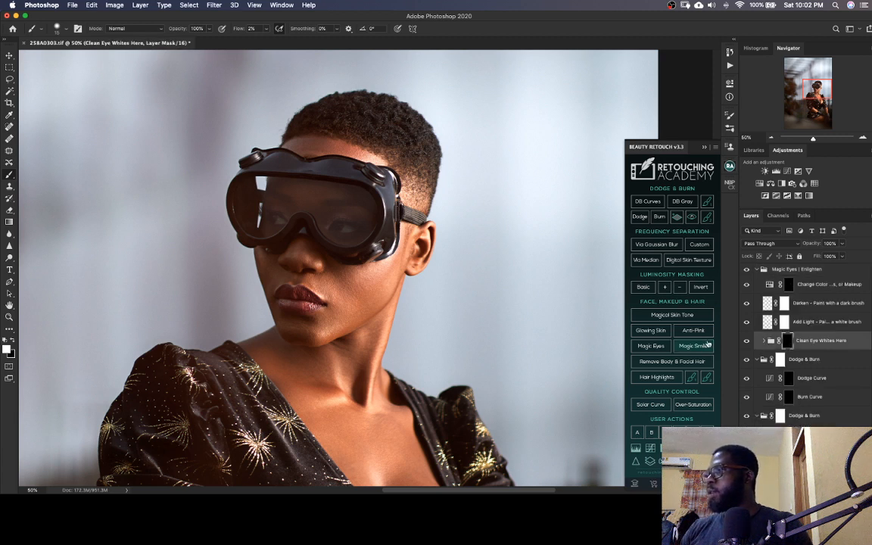
key("super+1")
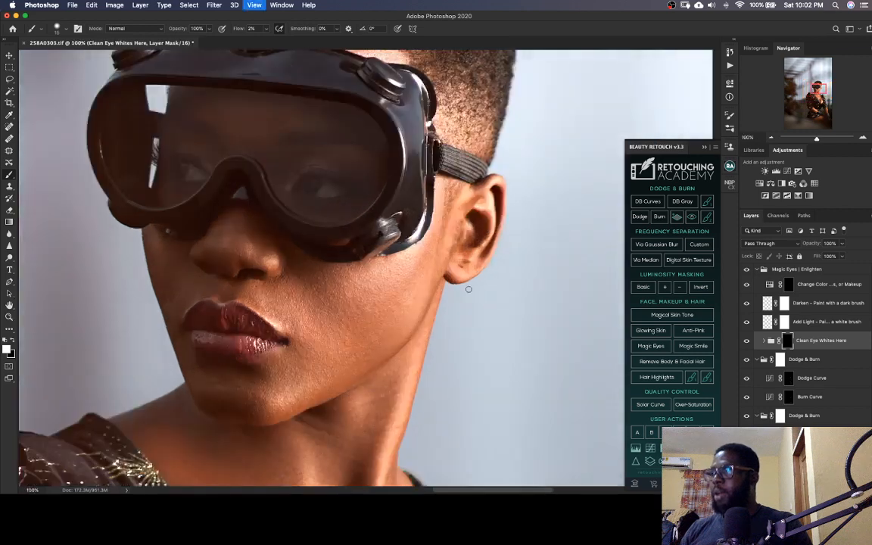
left_click_drag(259, 234, 405, 271)
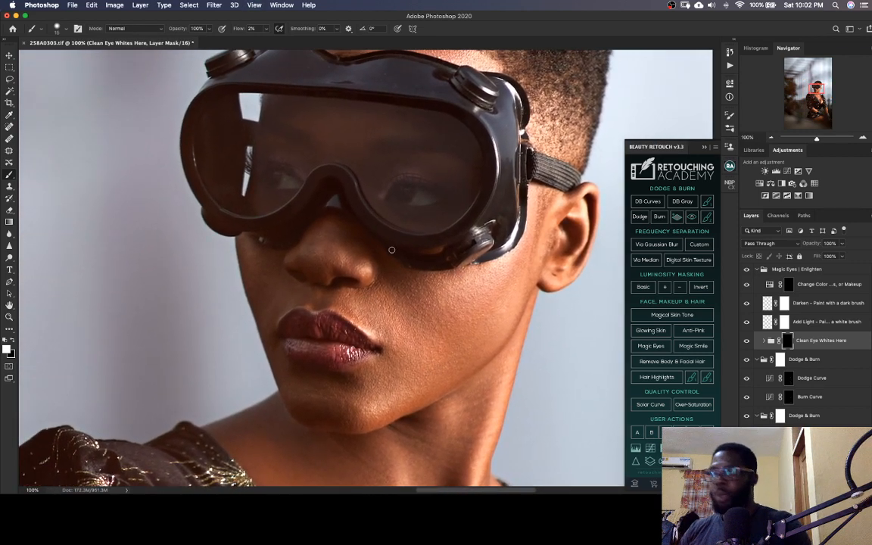
key("bracketright")
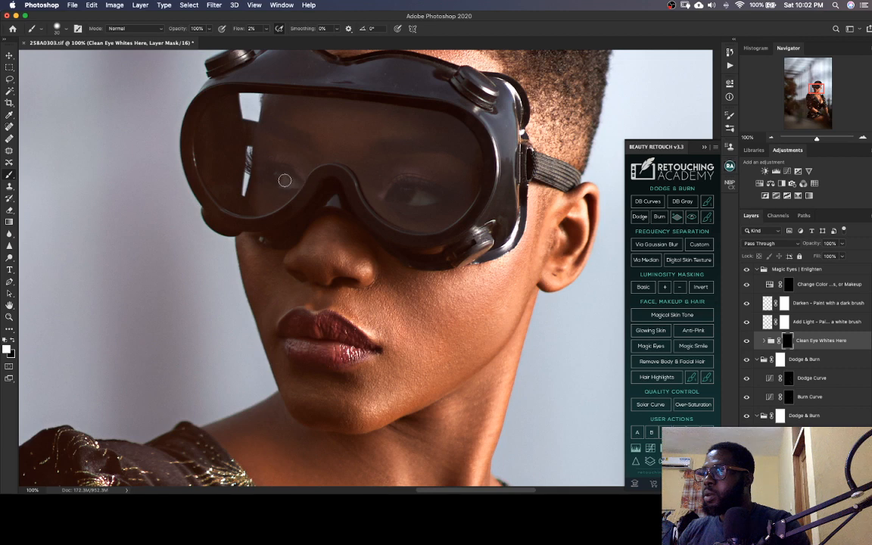
Brighten both eyes behind the goggles with white at 30% brush flow on the Add Light layer
left_click(766, 321)
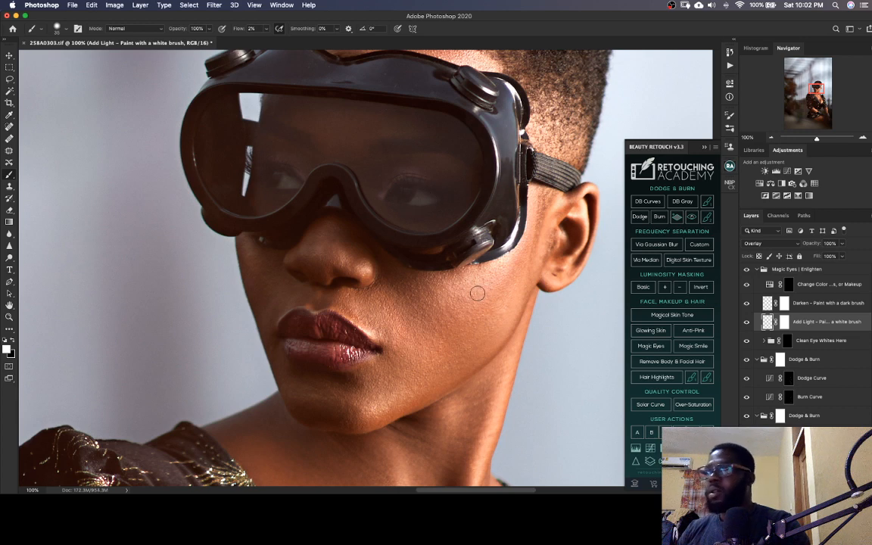
key("shift+0")
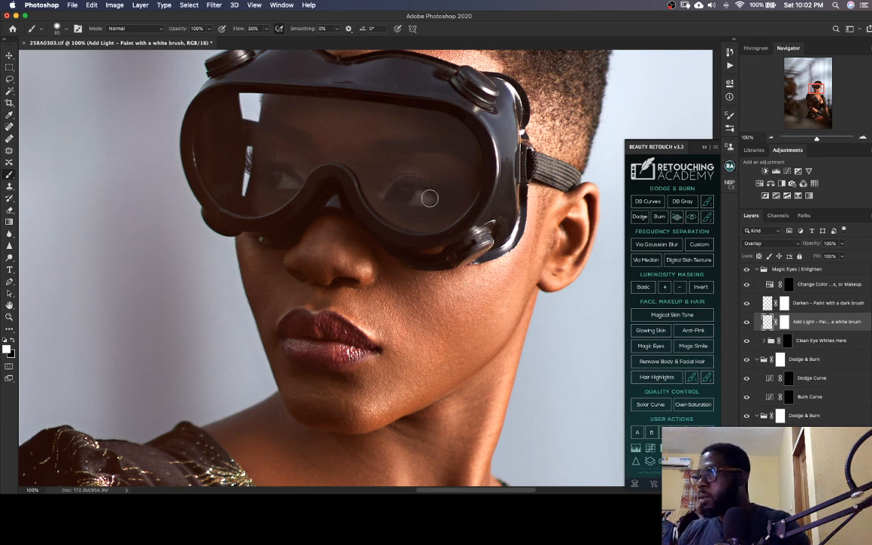
left_click_drag(417, 202, 418, 198)
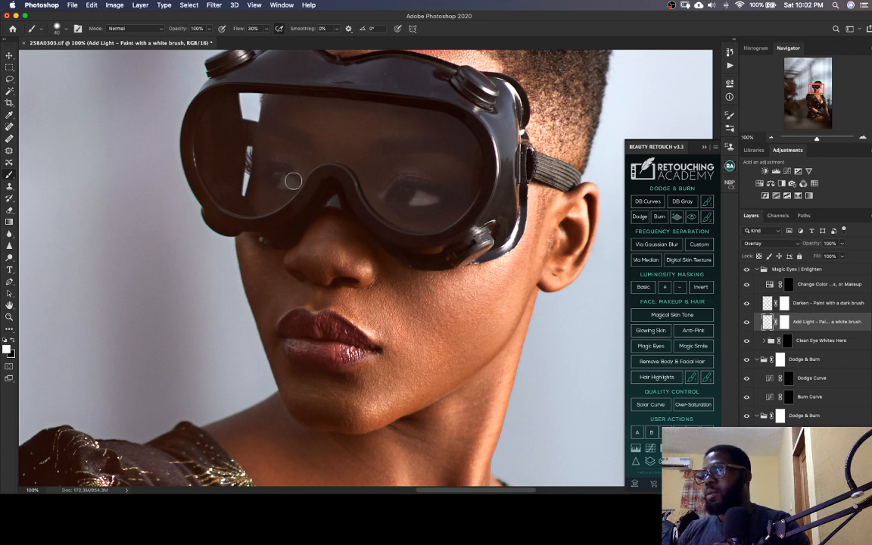
mouse_move(293, 181)
left_mouse_down()
mouse_move(300, 183)
mouse_move(287, 185)
left_mouse_up()
key("super+z")
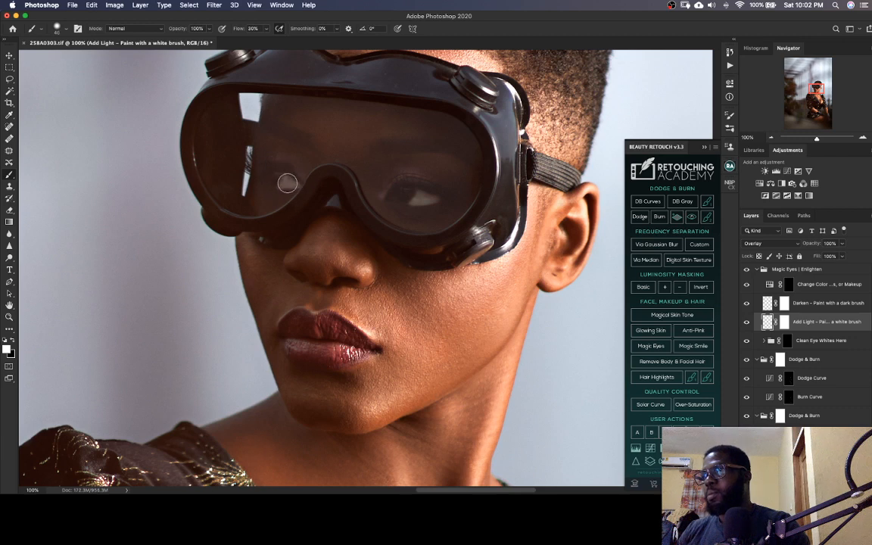
key("super+z")
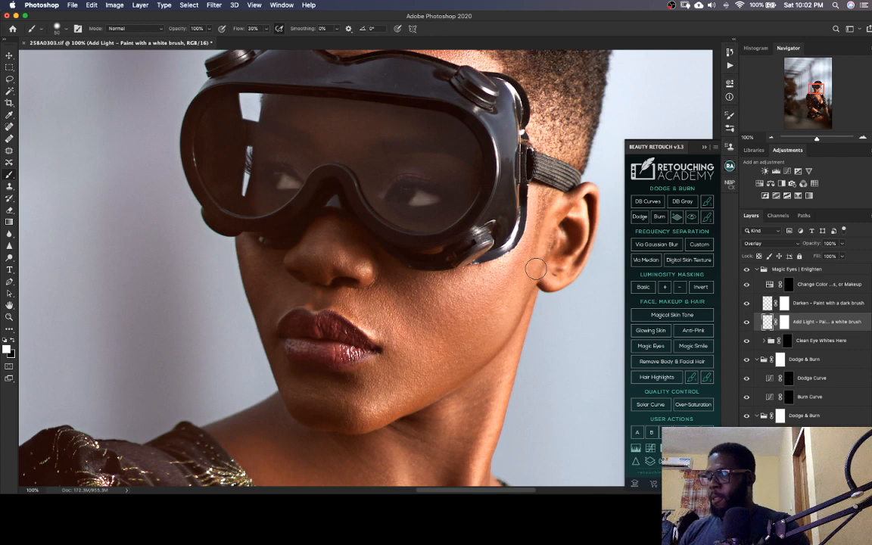
key("super+minus")
key("super+minus")
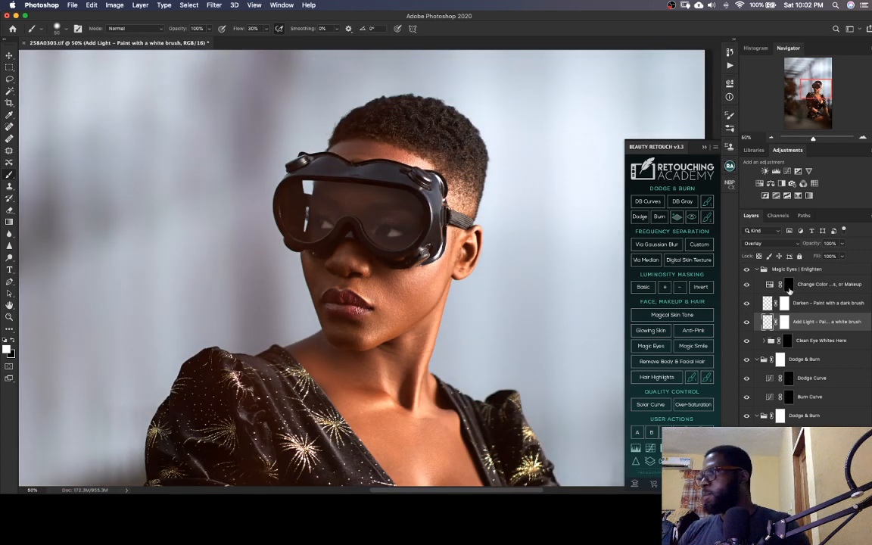
Set the collapsed Magic Eyes | Enlighten group's opacity to 50%, comparing the eyes with and without it, and save the TIFF
left_click(758, 271)
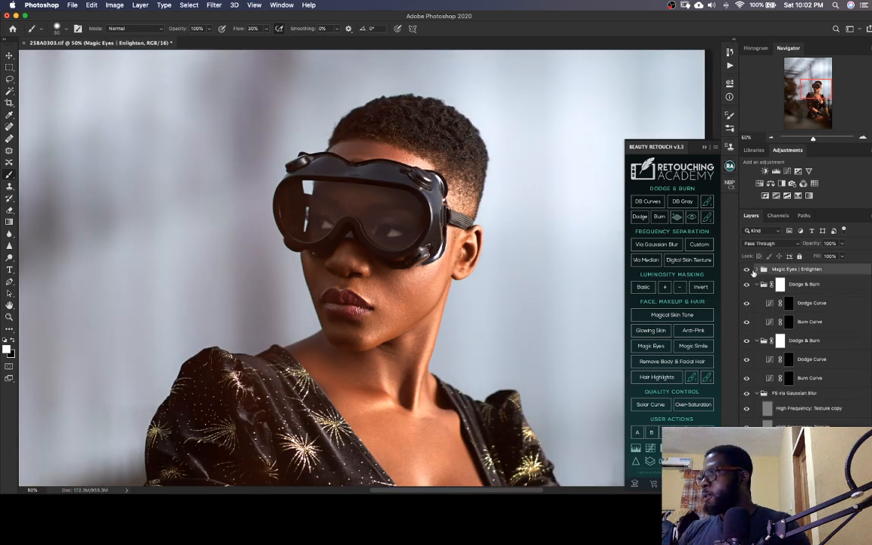
mouse_move(813, 246)
left_mouse_down()
mouse_move(794, 251)
mouse_move(811, 248)
left_mouse_up()
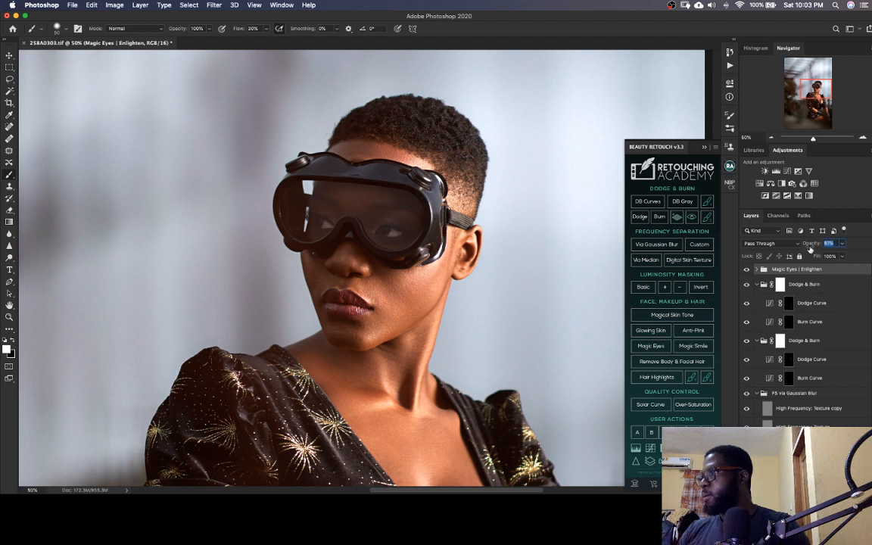
type("50")
key("Return")
left_click(748, 269)
left_click(749, 269)
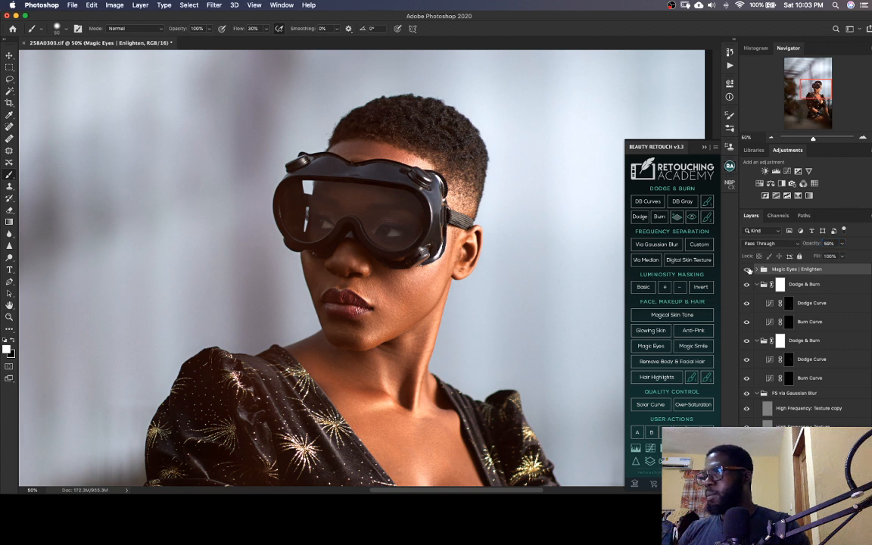
left_click(747, 271)
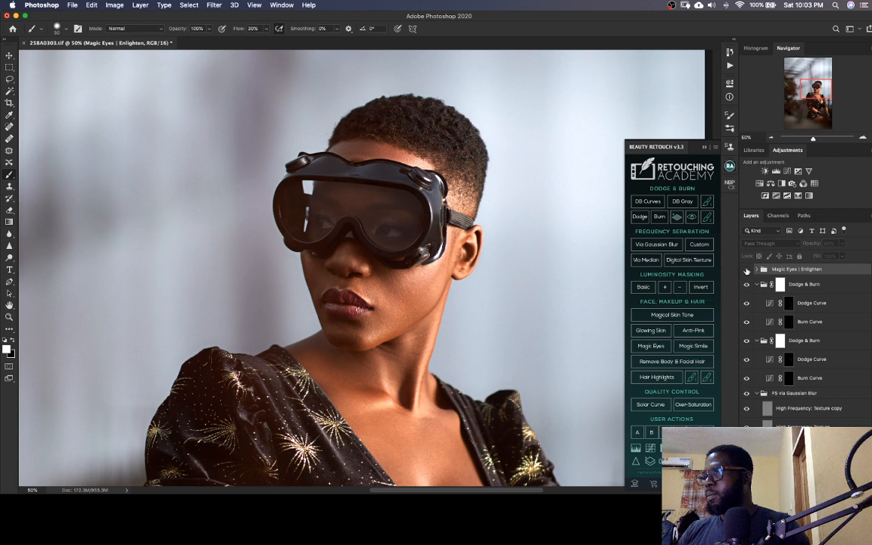
left_click(747, 270)
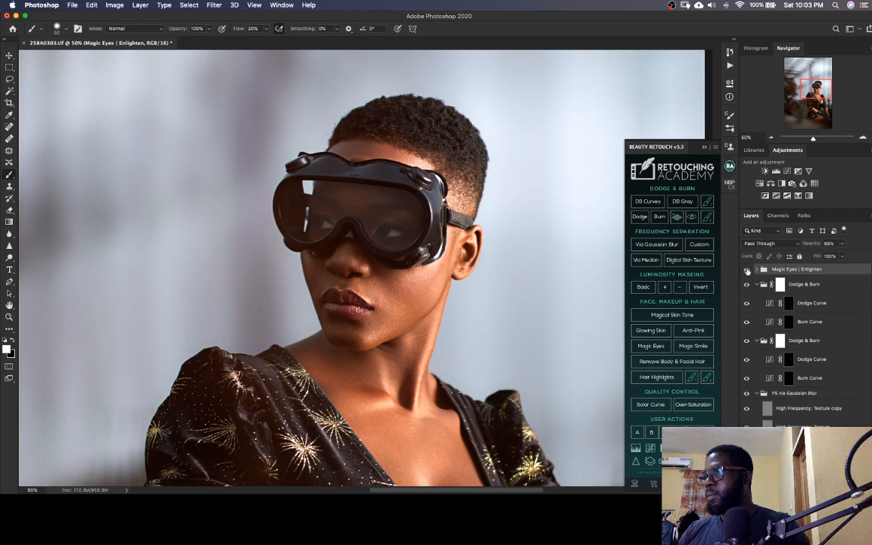
left_click(811, 245)
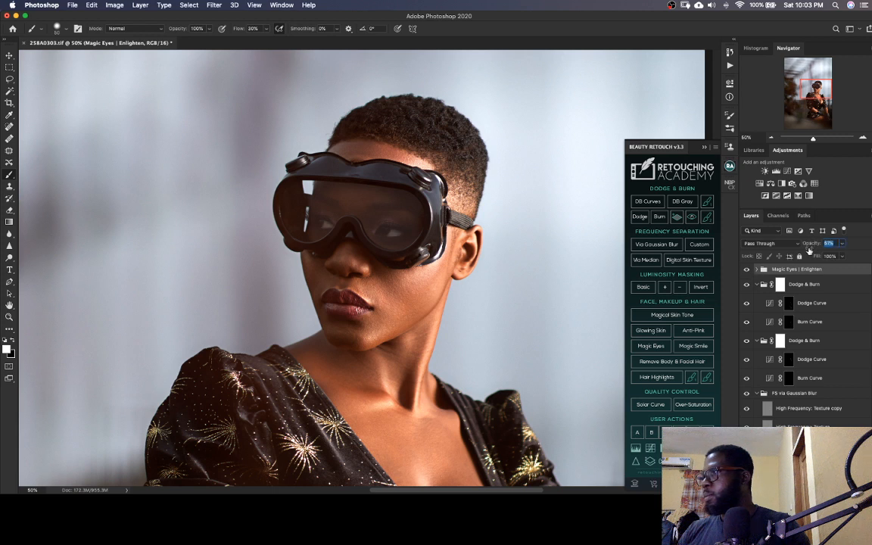
left_click(807, 257)
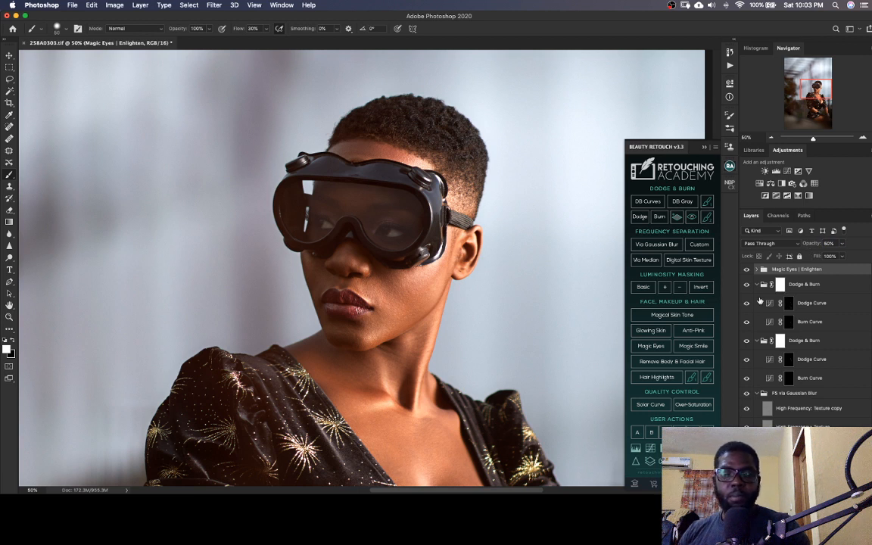
key("cmd+s")
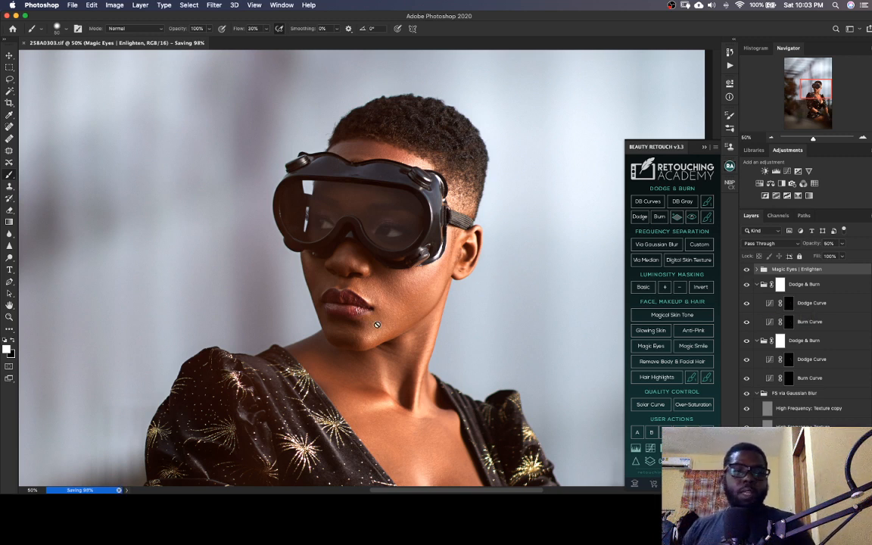
Examine the retouched eyes and facial skin up close, and check the overall look of the full image
left_click(810, 92)
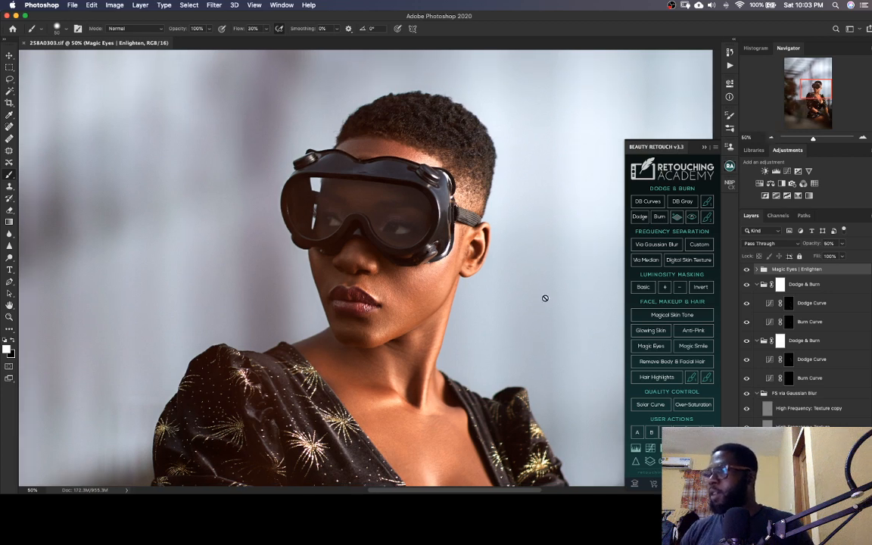
key("super+equal")
key("super+equal")
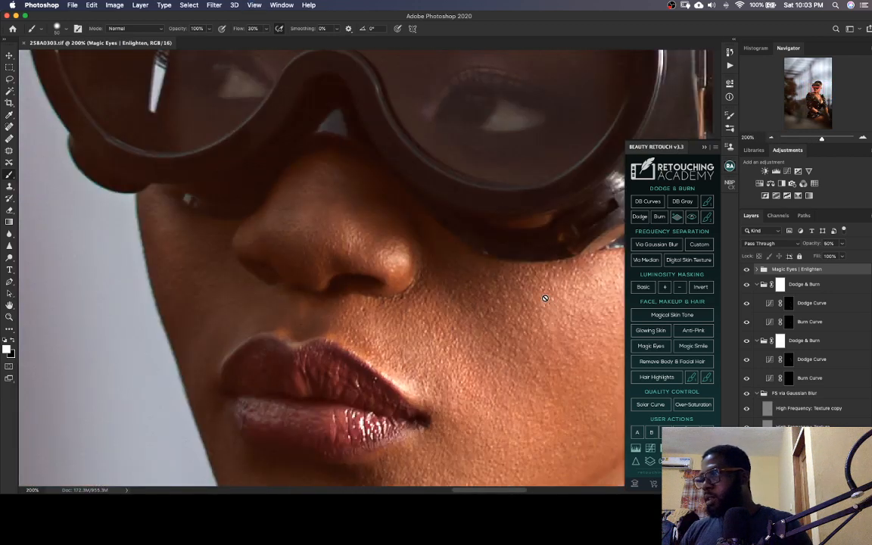
key("super+minus")
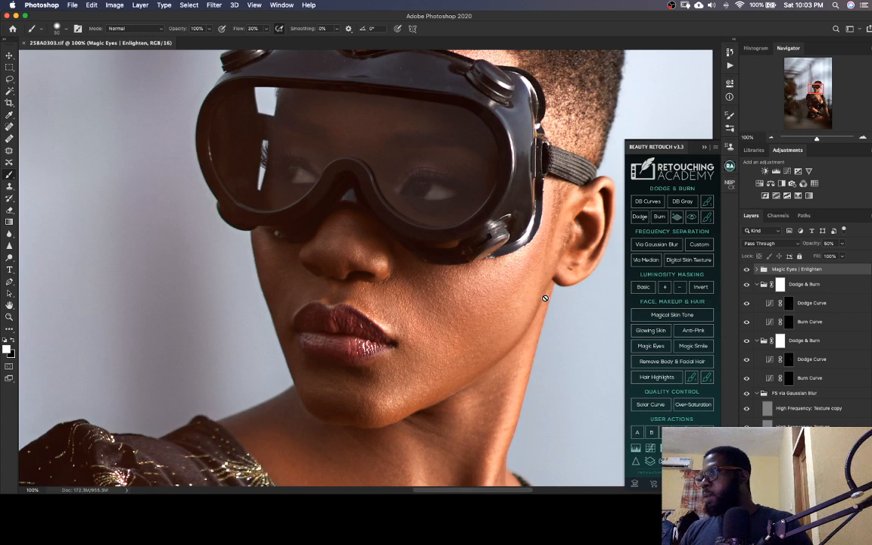
key("super+minus")
key("super+minus")
key("super+minus")
key("super+minus")
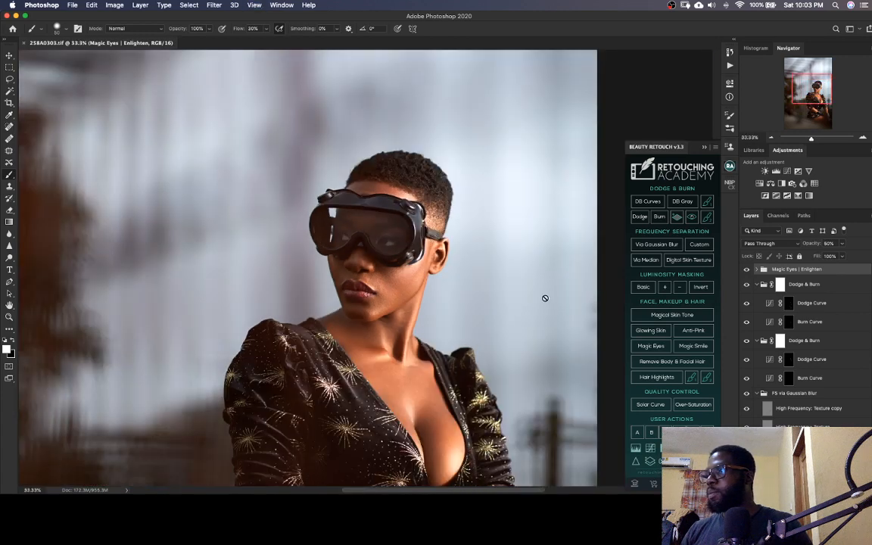
key("super+minus")
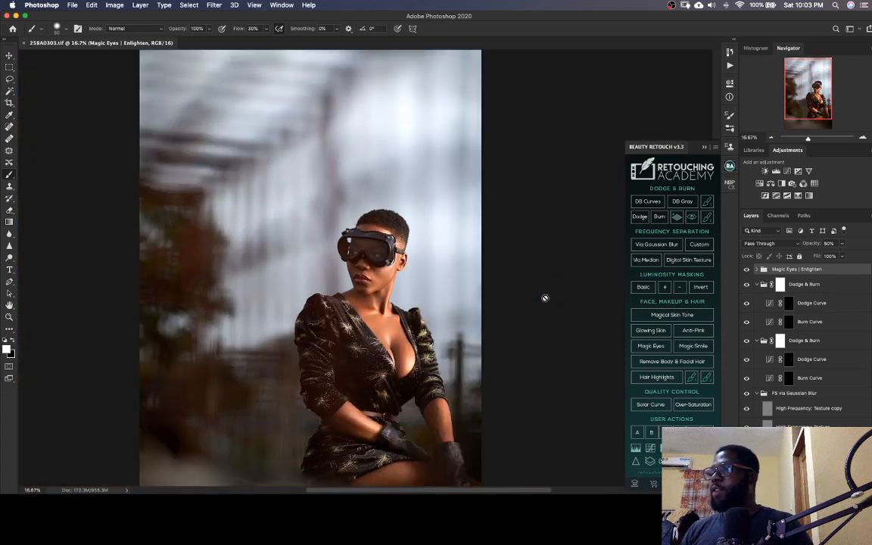
left_click_drag(794, 99, 793, 112)
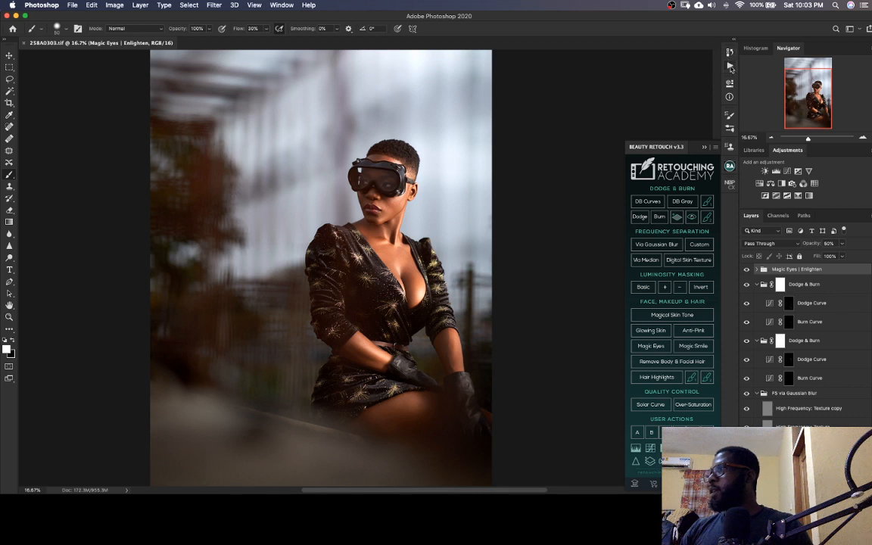
Run the Chocolate Grading action and reduce the opacity of its color grading group to 33%
left_click(730, 67)
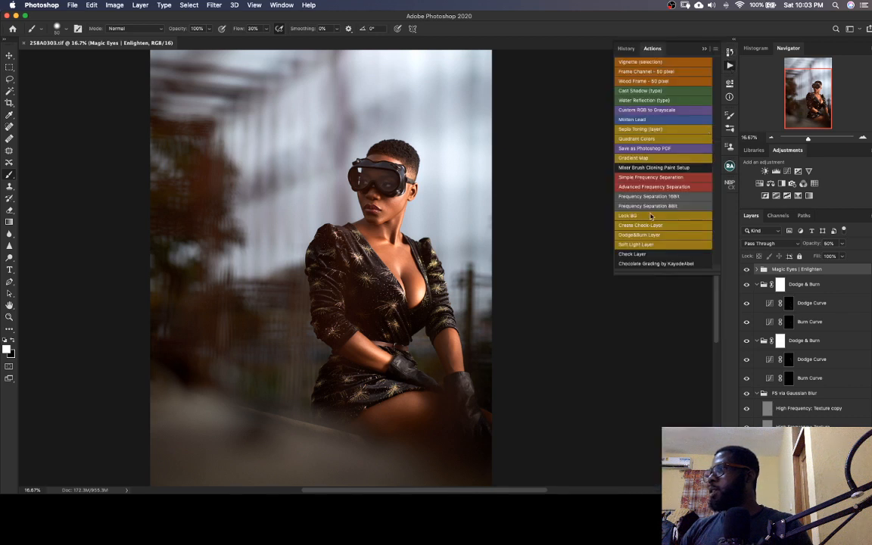
left_click(646, 263)
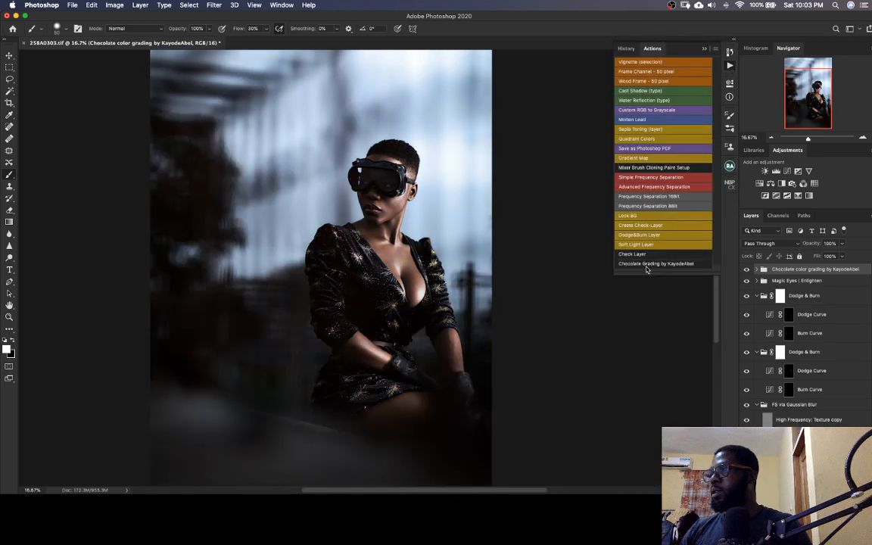
left_click(747, 269)
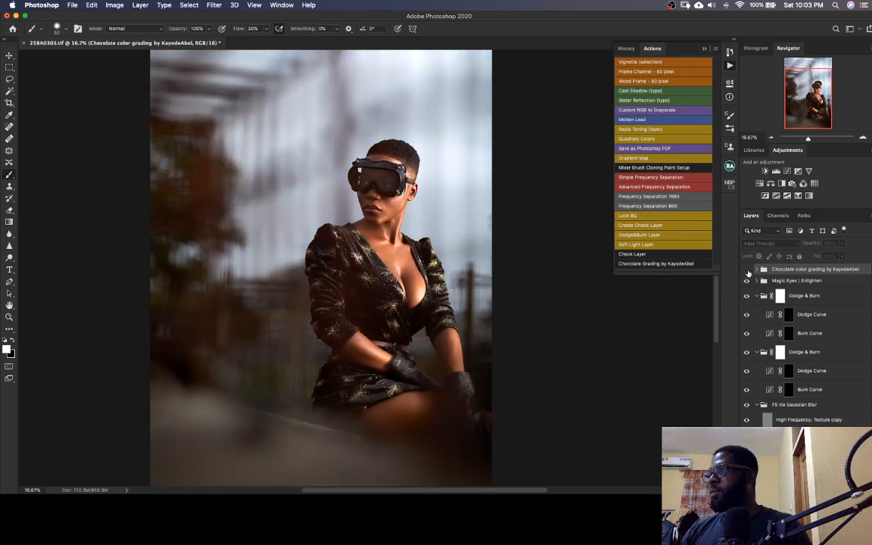
left_click(747, 269)
left_click_drag(807, 251, 786, 260)
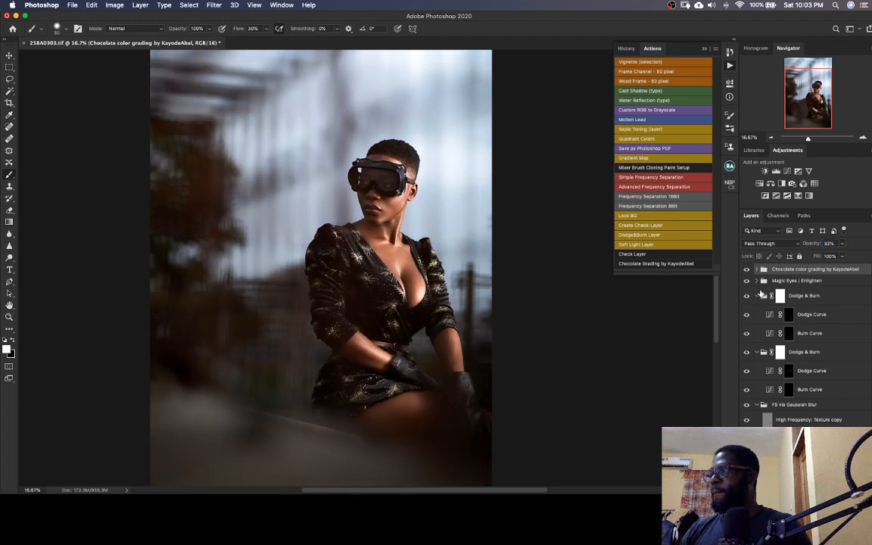
Compare the full image with and without the Chocolate color grading group, leaving the group visible
left_click(747, 269)
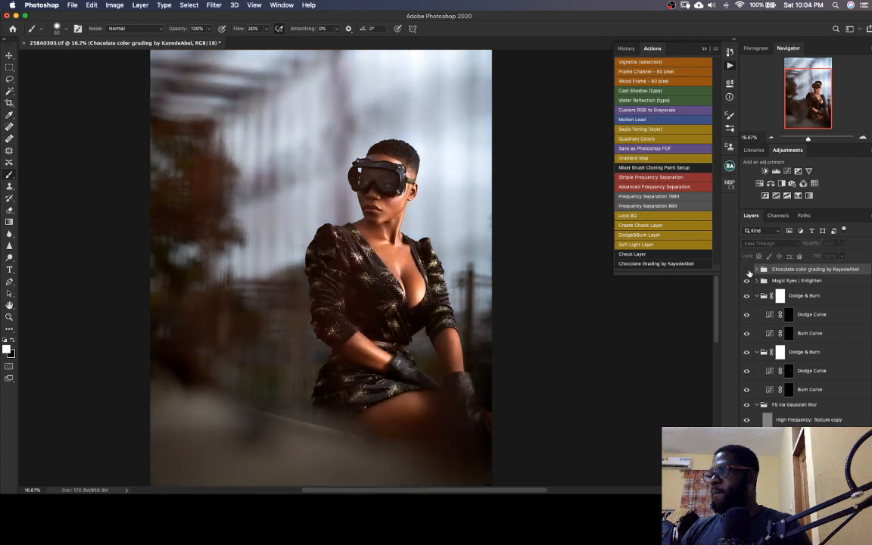
left_click(746, 270)
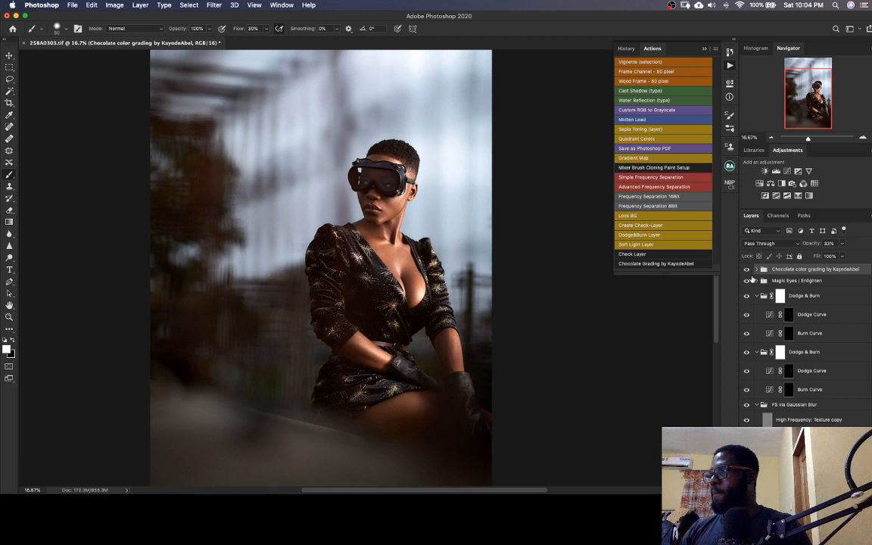
left_click(747, 269)
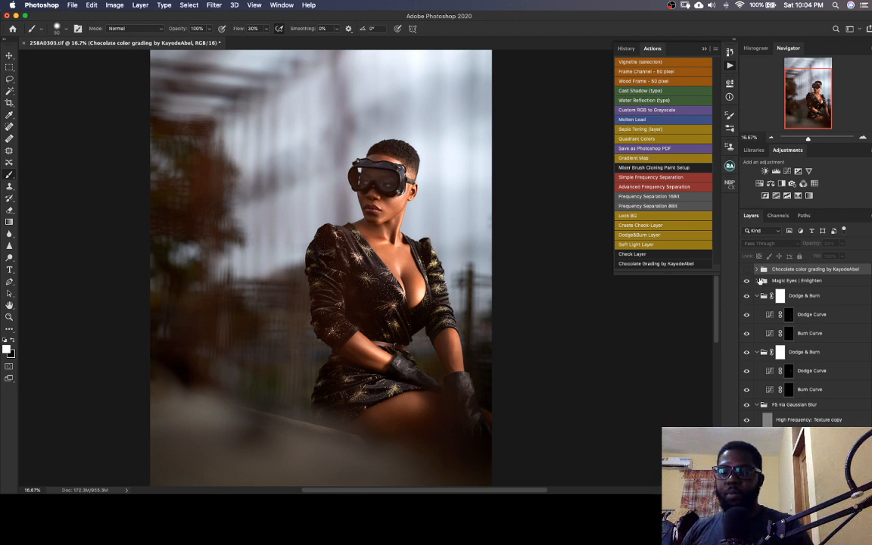
left_click(747, 270)
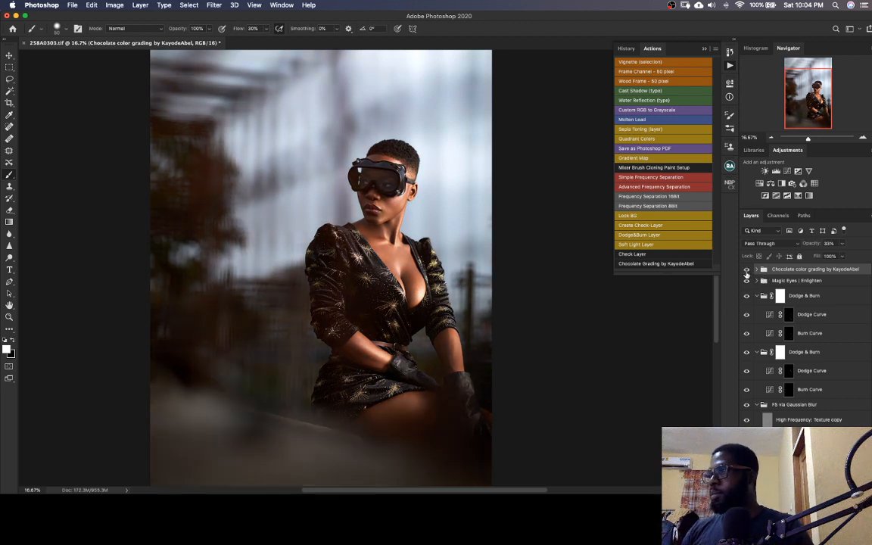
left_click(746, 271)
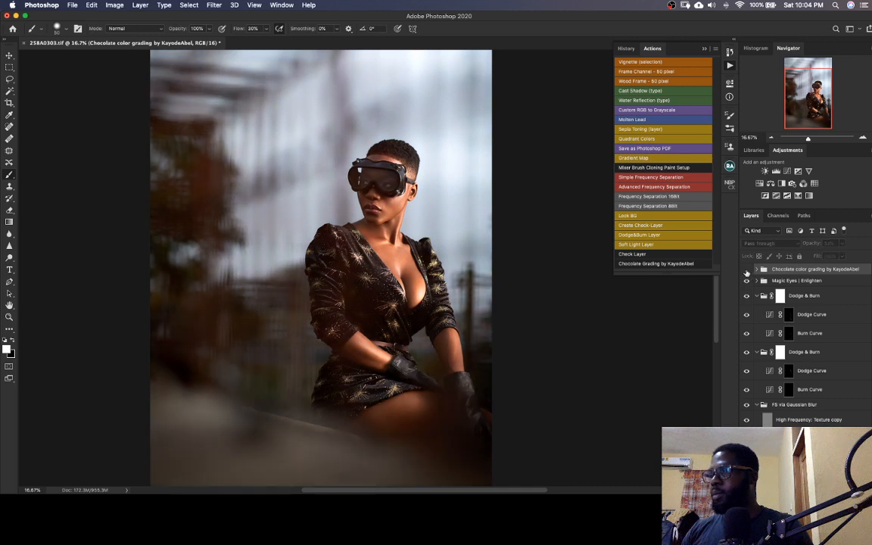
left_click(746, 271)
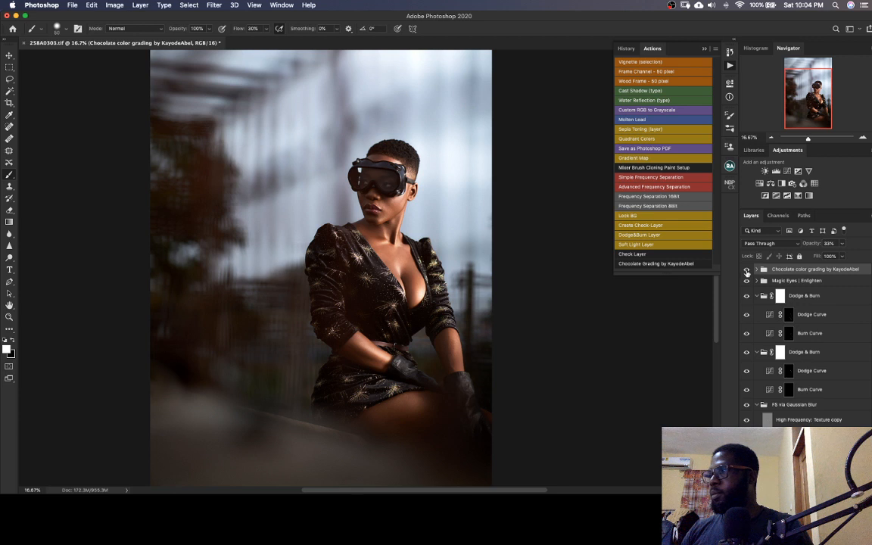
Add a layer mask to the Chocolate color grading group and invert the mask to black
left_click(747, 270)
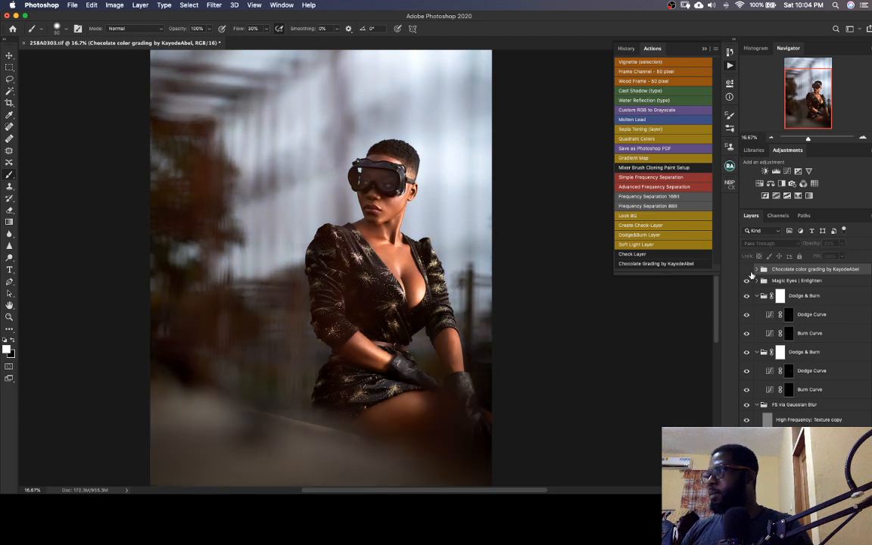
left_click(747, 271)
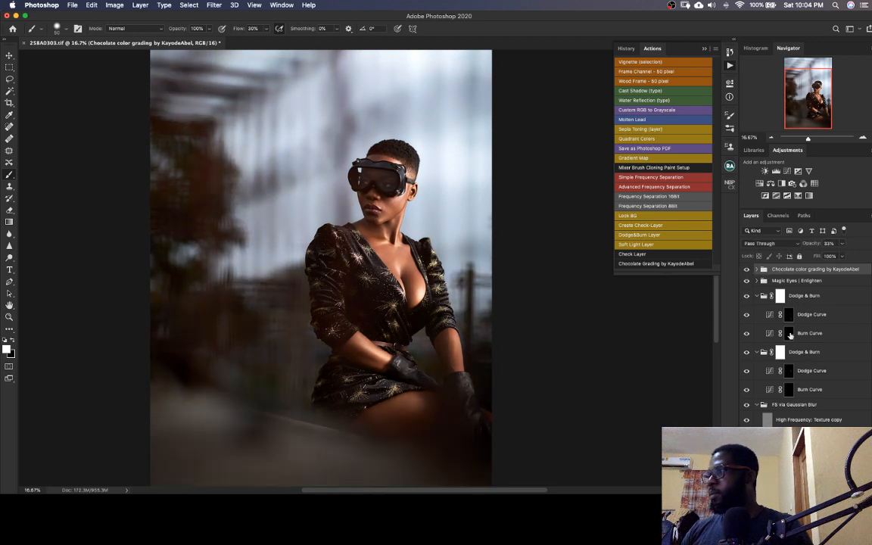
left_click(794, 490)
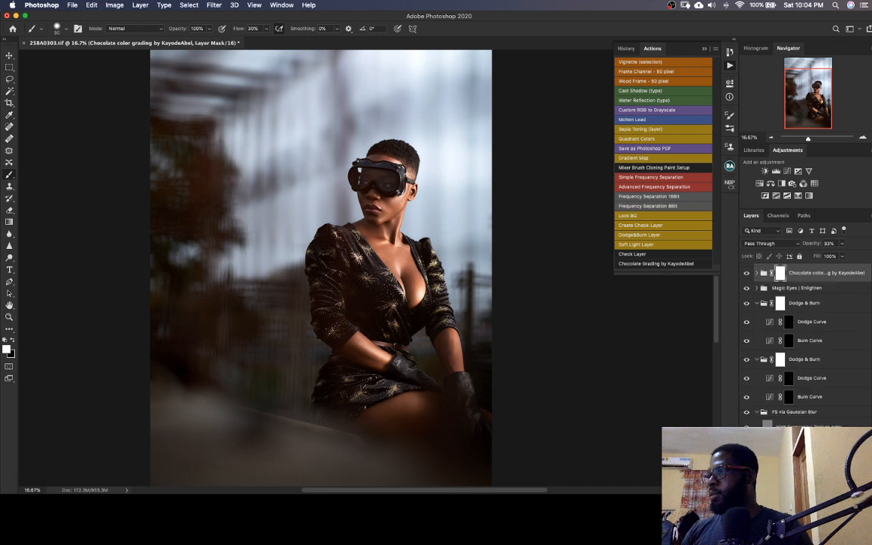
key("super+i")
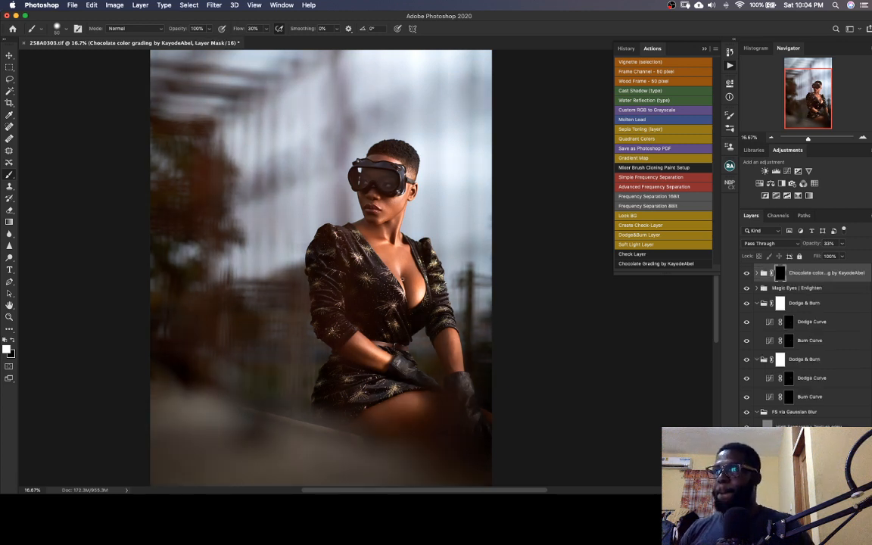
Paint the grading group's mask white over the whole subject with a 500 px brush at 100% flow, checking coverage with the mask overlay
key("bracketright")
key("bracketright")
key("bracketright")
key("bracketright")
key("bracketright")
key("bracketright")
key("bracketright")
key("bracketright")
key("bracketright")
key("bracketright")
key("bracketright")
key("bracketright")
key("bracketright")
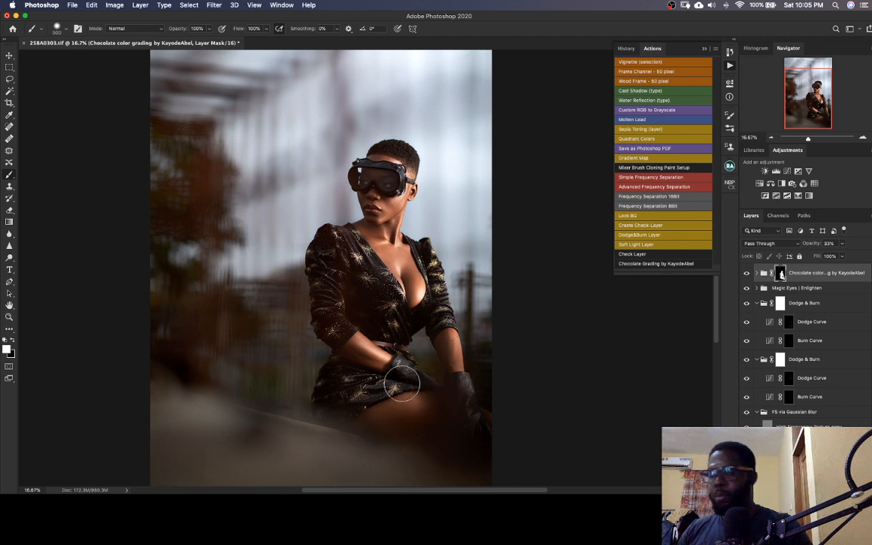
key("backslash")
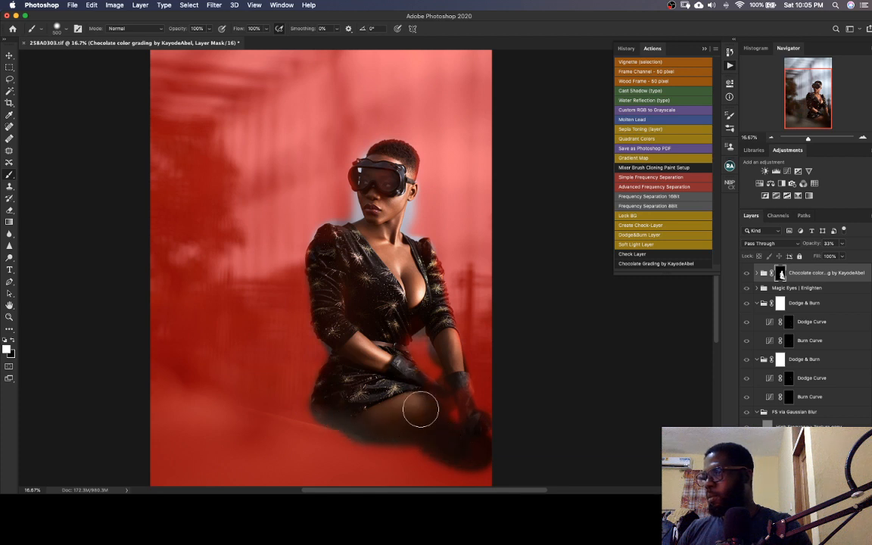
mouse_move(452, 386)
left_mouse_down()
mouse_move(479, 435)
mouse_move(473, 460)
mouse_move(420, 395)
mouse_move(453, 429)
mouse_move(451, 397)
left_mouse_up()
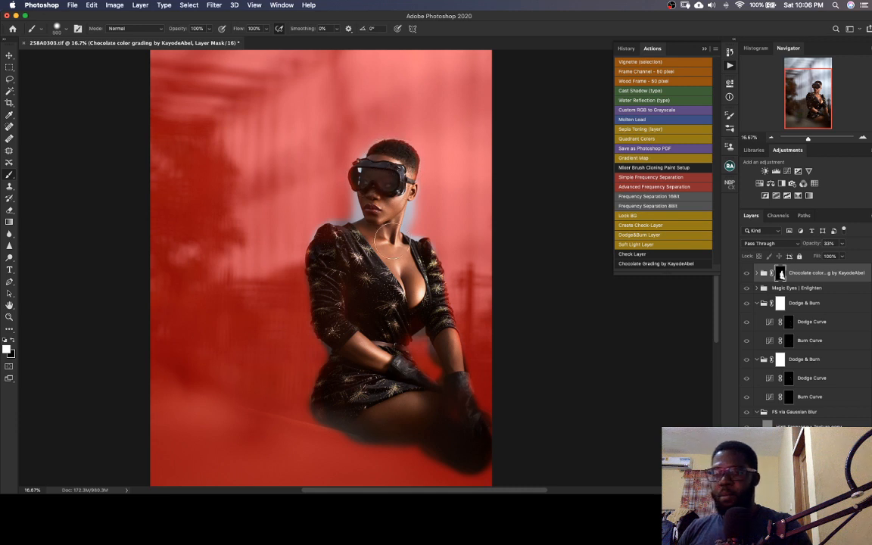
key("backslash")
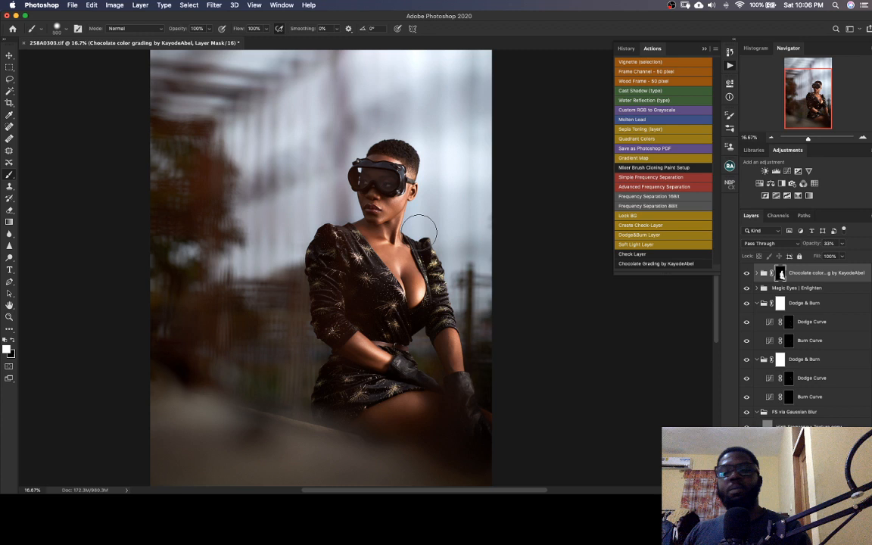
Examine the masked color grading up close on the face, chest and dress, and check the full image
left_click_drag(809, 102, 811, 102)
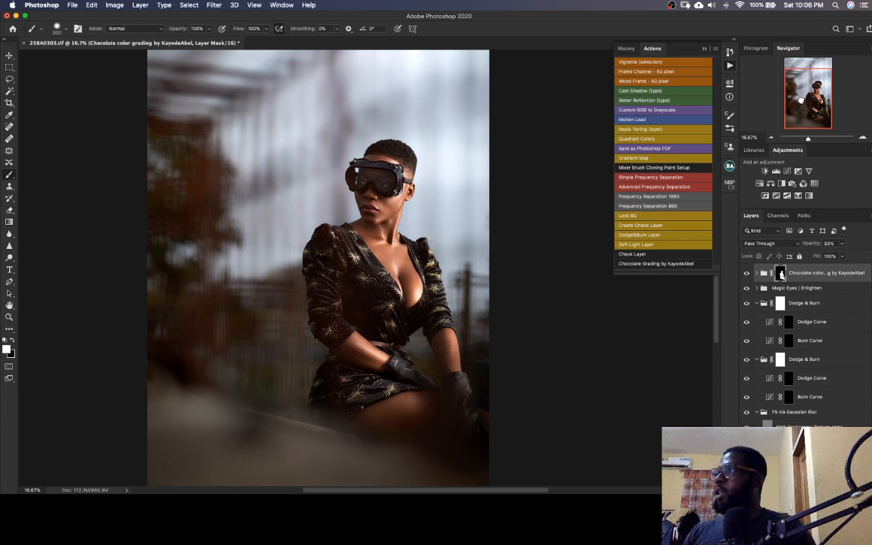
left_click_drag(425, 337, 412, 310)
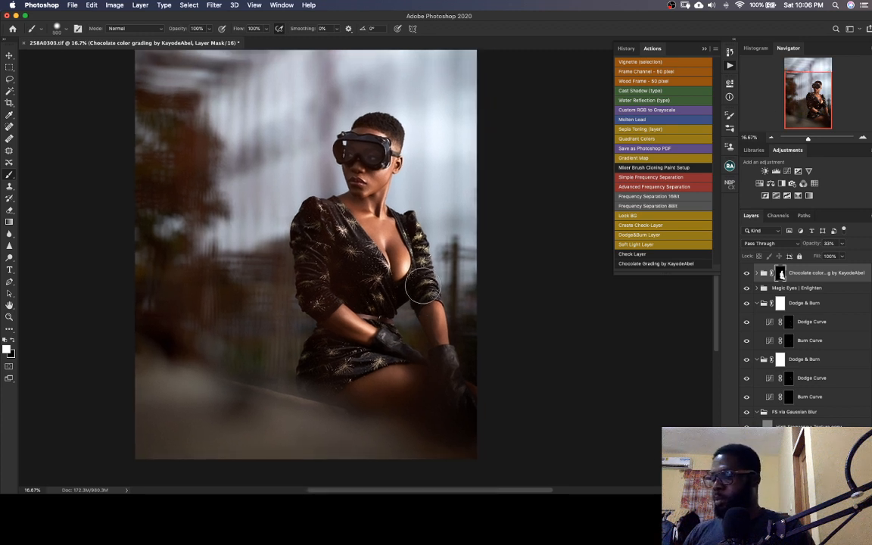
key("super+plus")
key("super+plus")
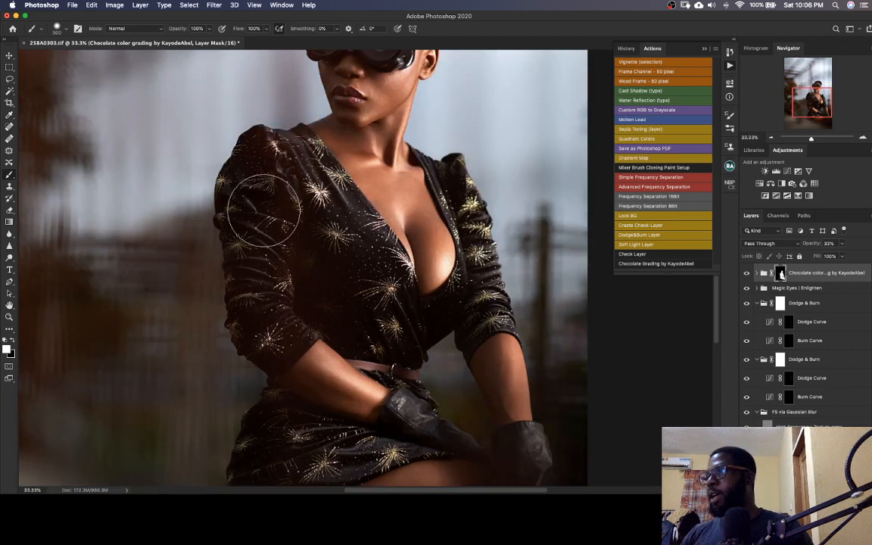
left_click_drag(291, 137, 251, 239)
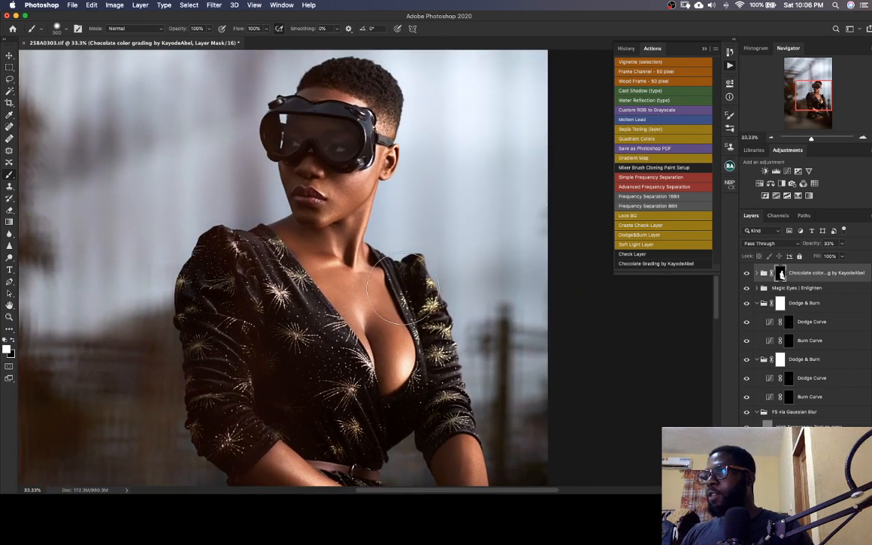
scroll(401, 284, "up", 1)
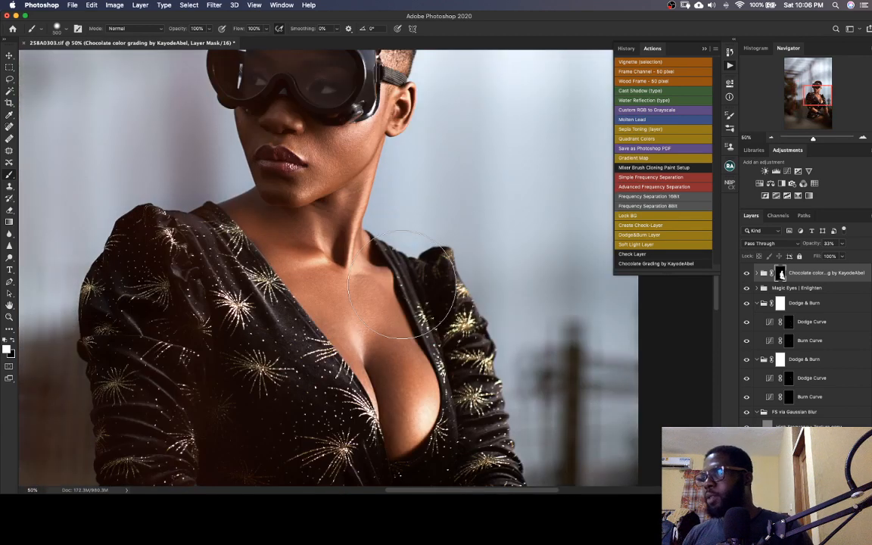
scroll(402, 284, "down", 3)
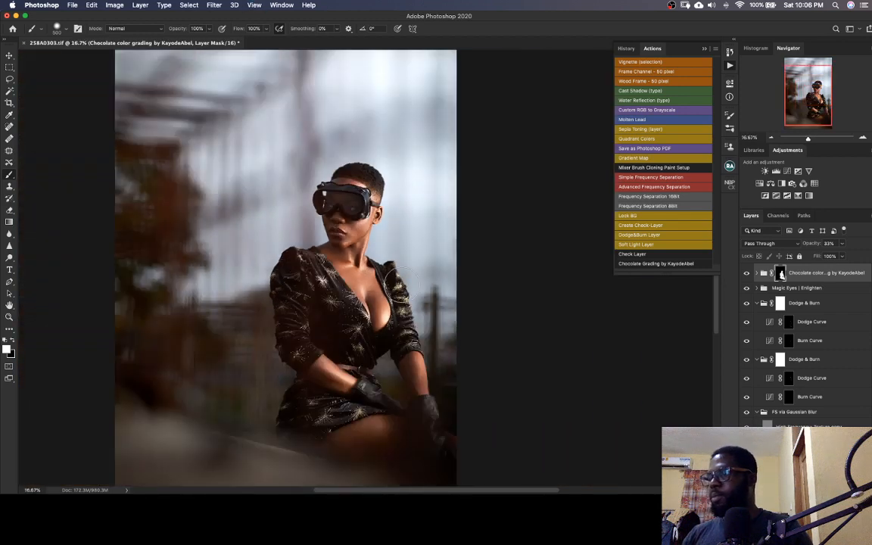
Save the TIFF and compare the image with and without the masked Chocolate color grading group, leaving the group hidden
key("super+s")
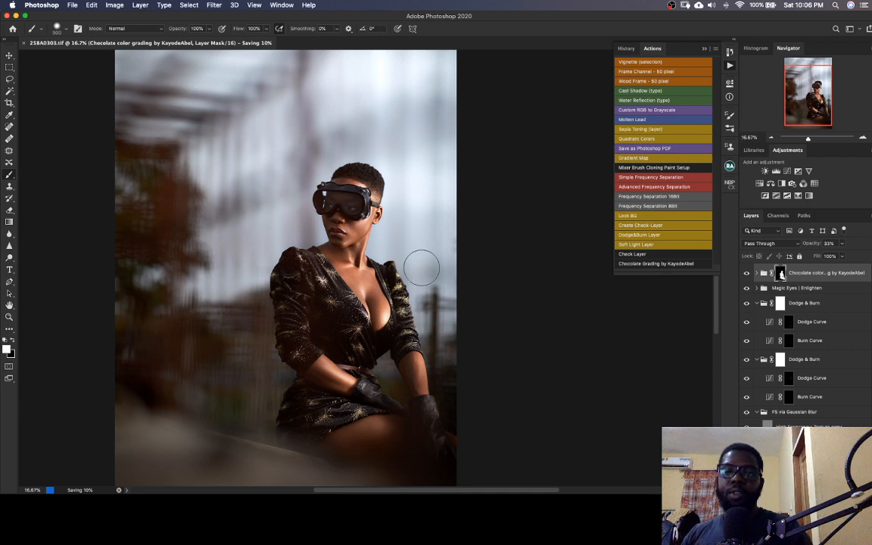
mouse_move(811, 112)
left_mouse_down()
mouse_move(776, 110)
mouse_move(807, 110)
mouse_move(806, 101)
left_mouse_up()
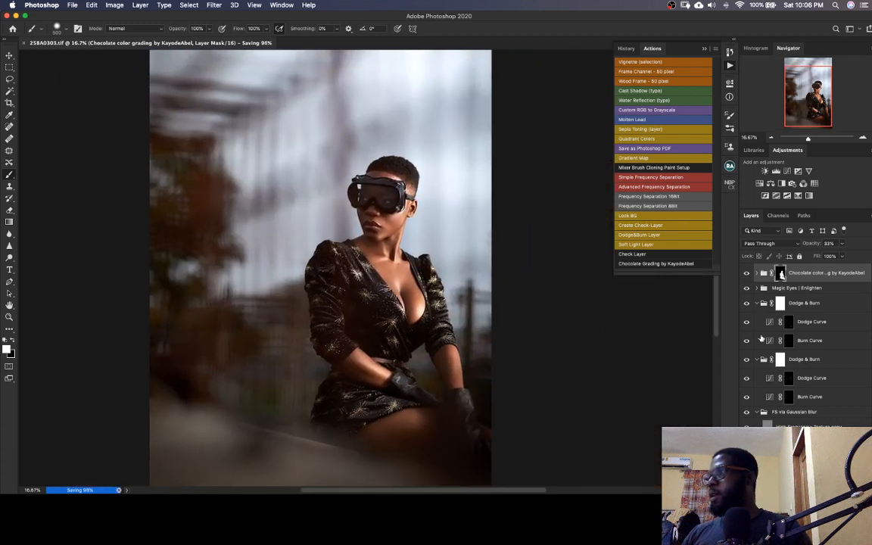
left_click(747, 274)
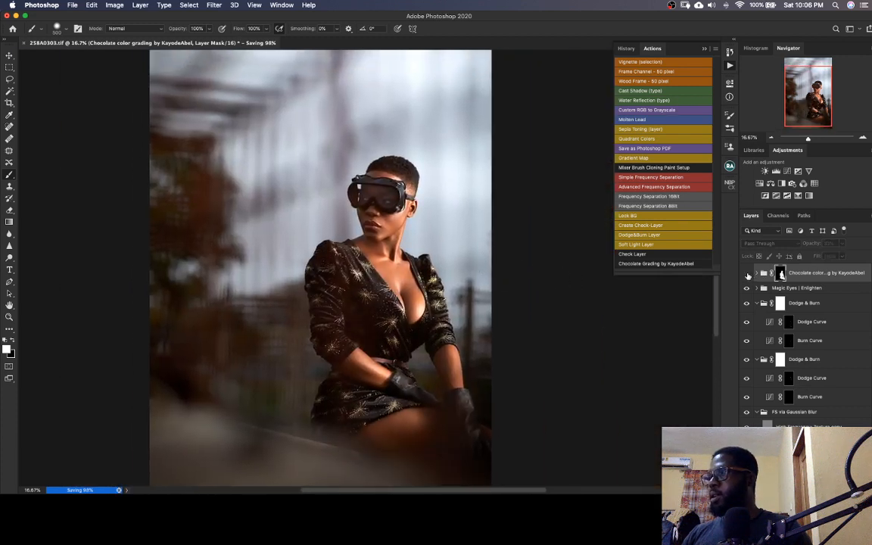
left_click(747, 274)
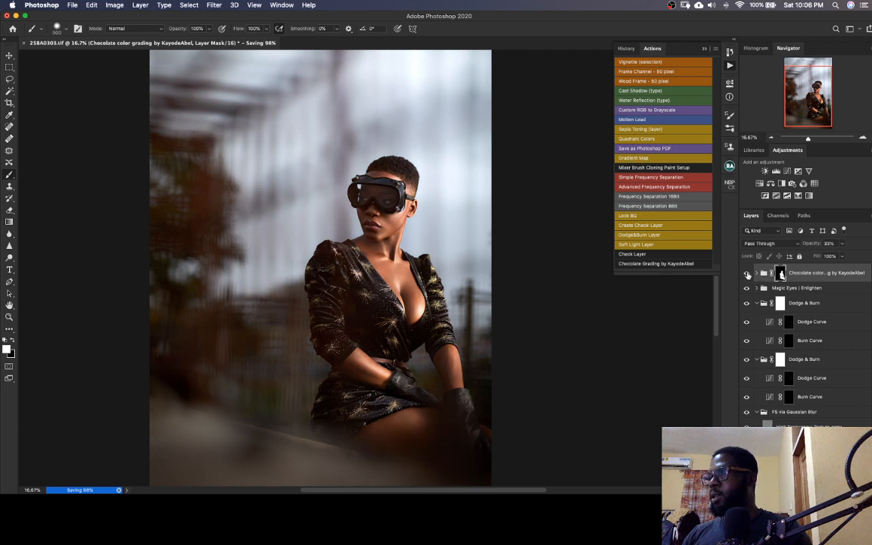
left_click(748, 274)
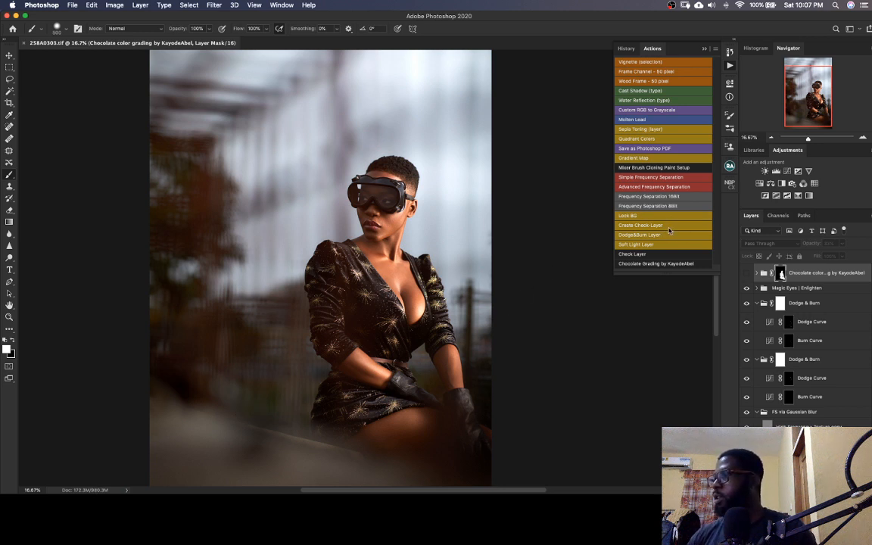
Close the TIFF and switch to Capture One
key("super+w")
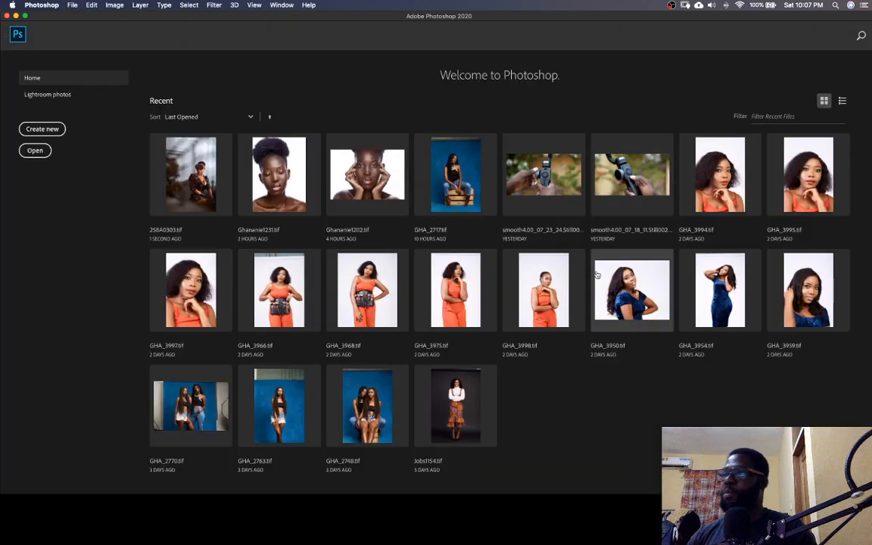
key("ctrl+Up")
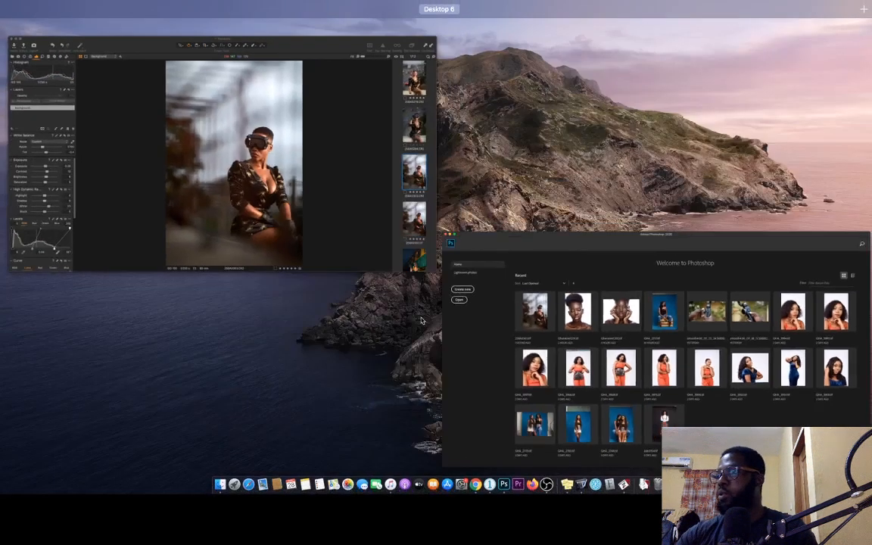
left_click(334, 239)
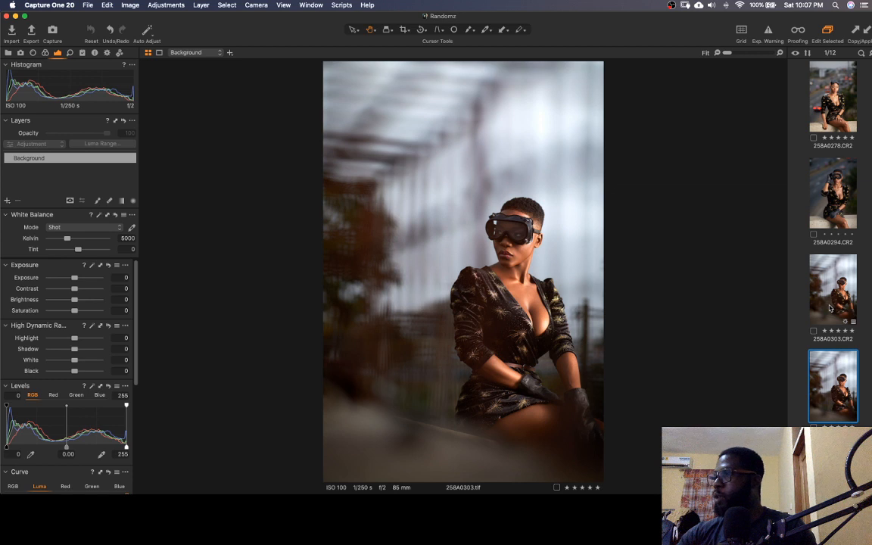
Compare the 258A0303 CR2 original and retouched TIFF side by side at 25% zoom with the tool panels hidden
left_click(829, 308, "super")
key("super+t")
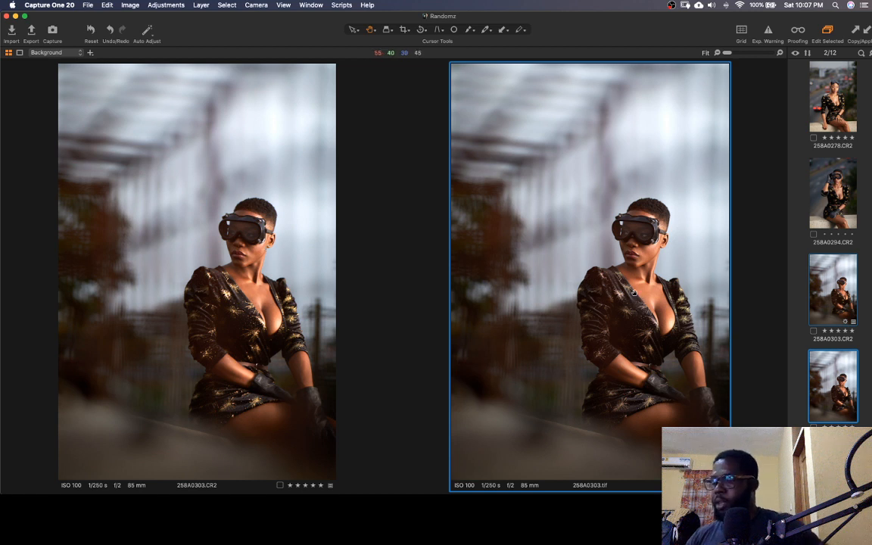
scroll(576, 265, "up", 1)
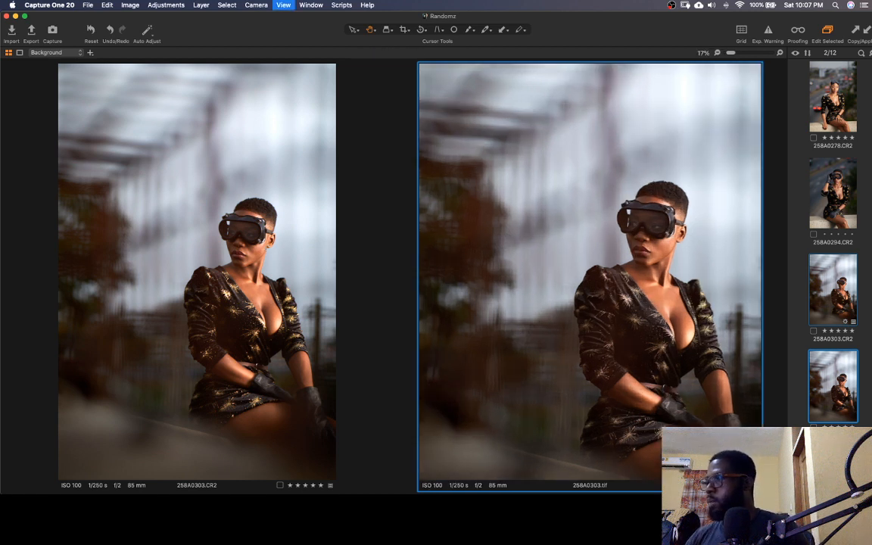
scroll(564, 292, "up", 1)
left_click_drag(598, 343, 542, 270)
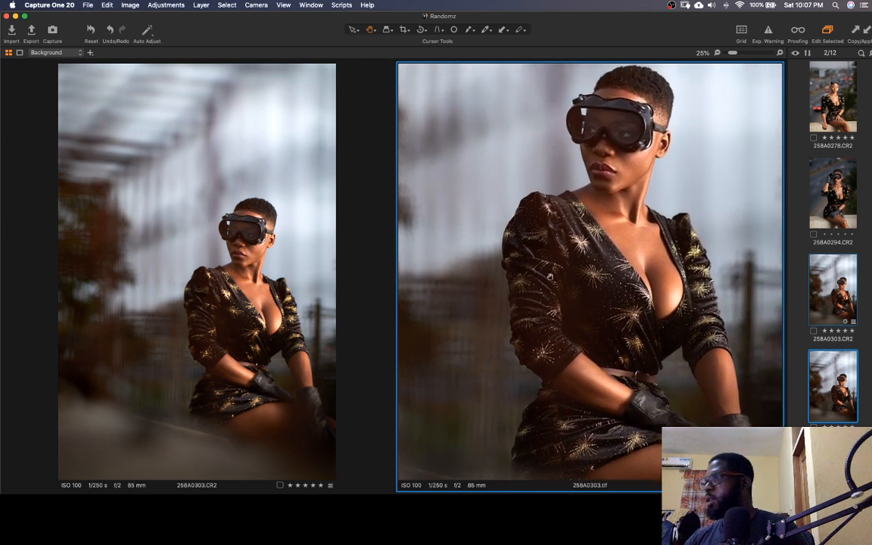
left_click(271, 277)
scroll(270, 277, "up", 2)
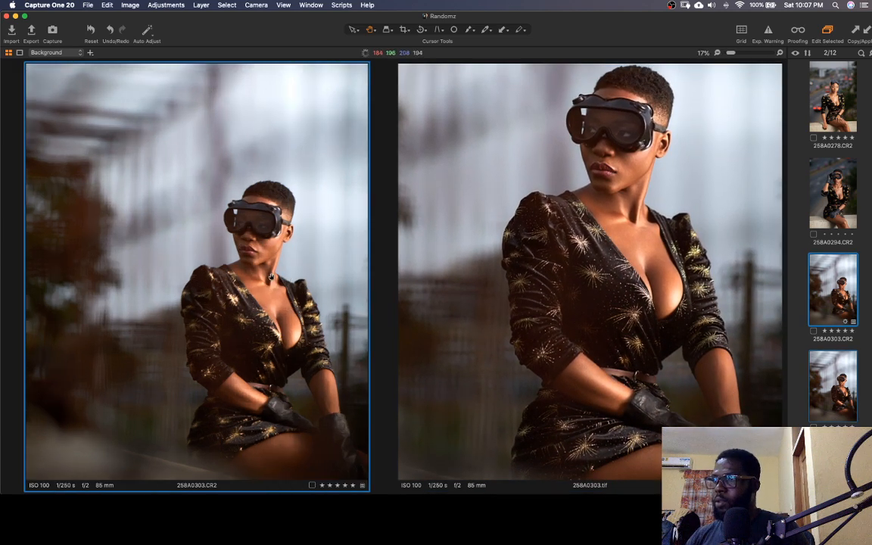
left_click_drag(234, 295, 210, 268)
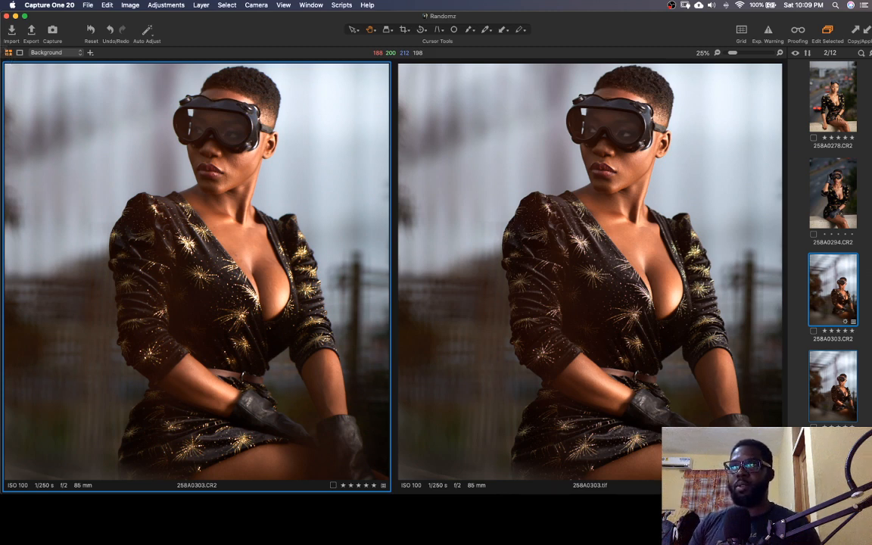
left_click_drag(1, 47, 871, 494)
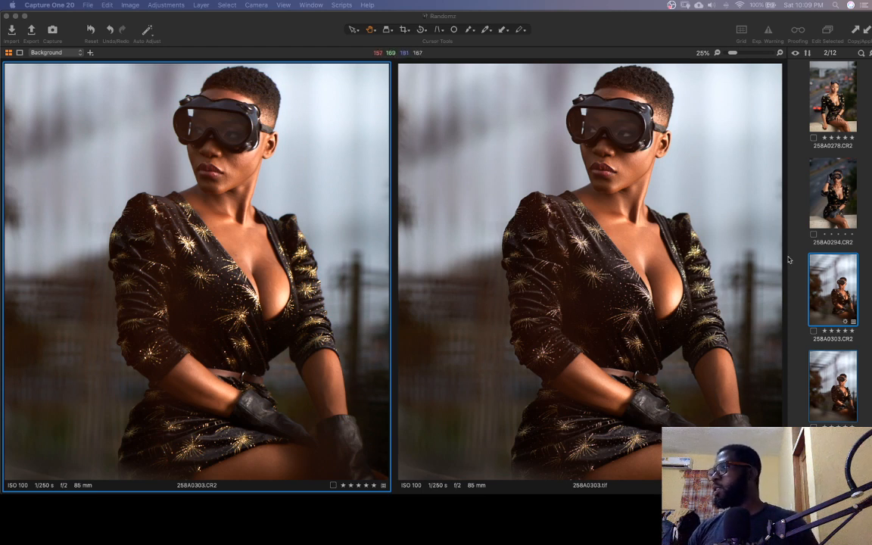
Restore the tool panels and display only the retouched 258A0303 TIFF, fitted to the viewer
left_click(826, 284)
key("super+t")
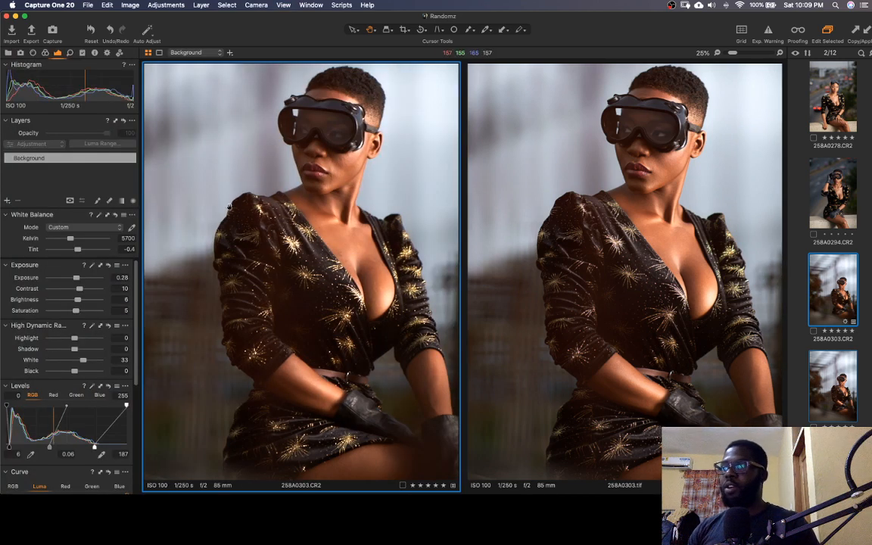
left_click(805, 344)
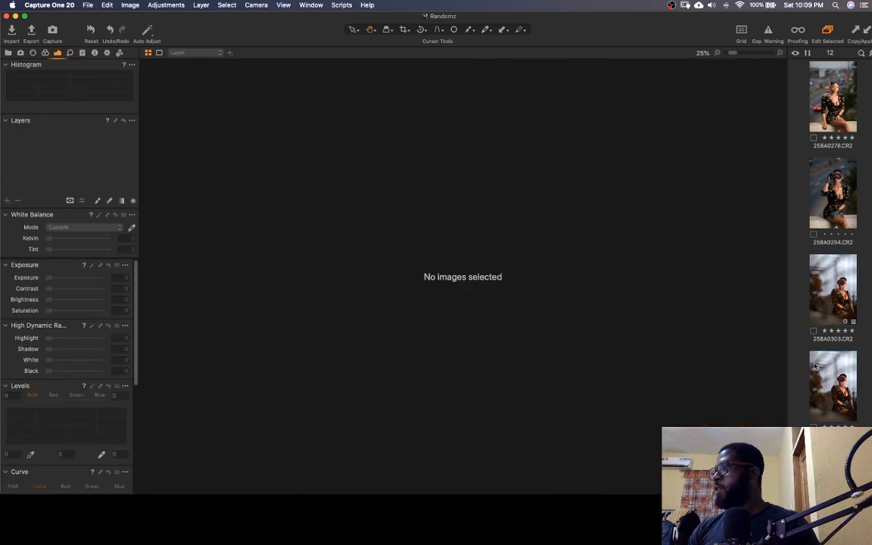
left_click(816, 368)
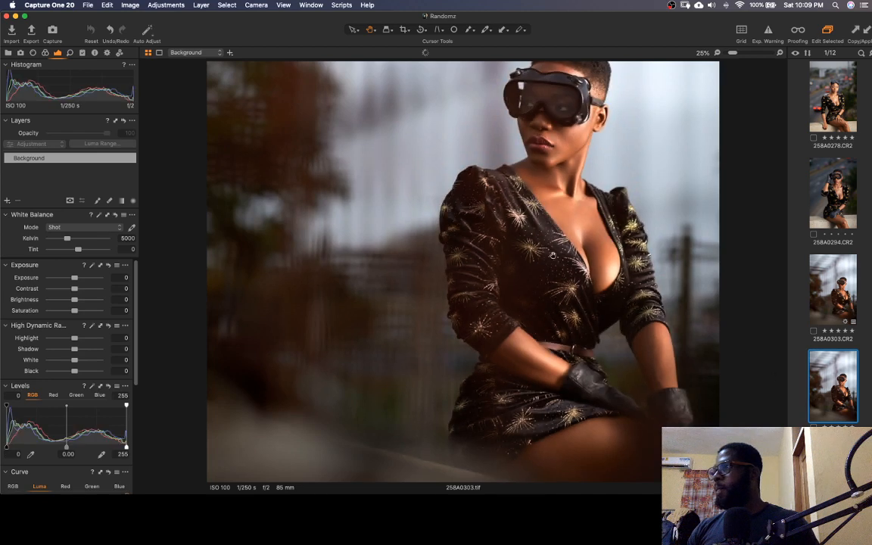
scroll(542, 232, "down", 5)
scroll(490, 293, "up", 5)
key("super+t")
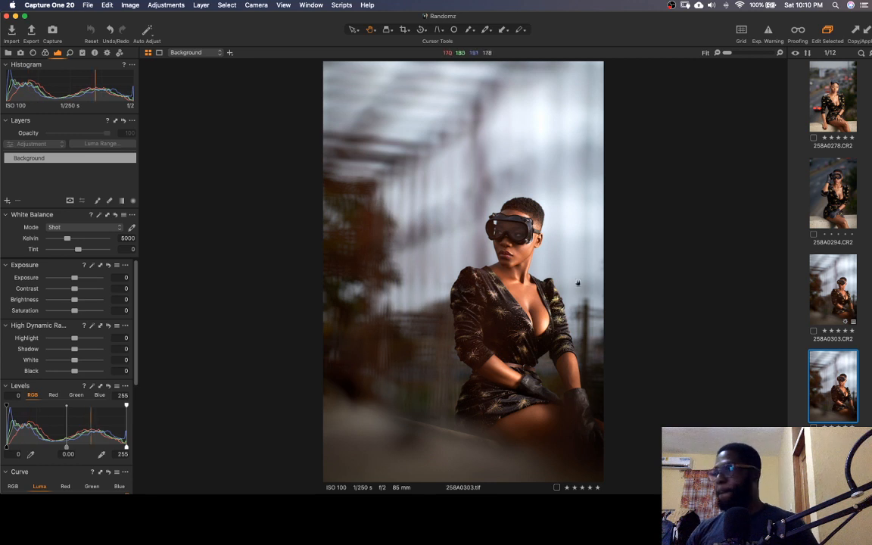
Crop the TIFF to a 4x5 aspect ratio of about 1080 by 1350 px, trimming only the upper background
key("c")
left_click(405, 30)
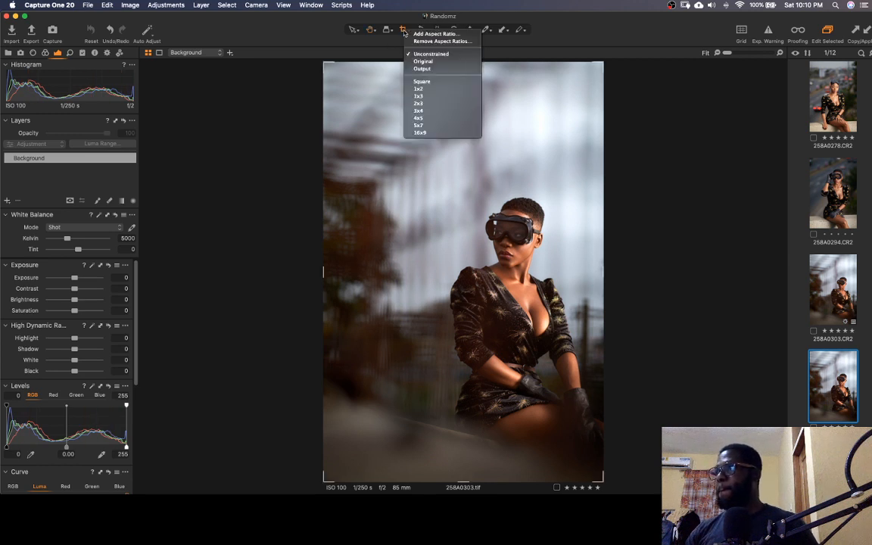
left_click(419, 118)
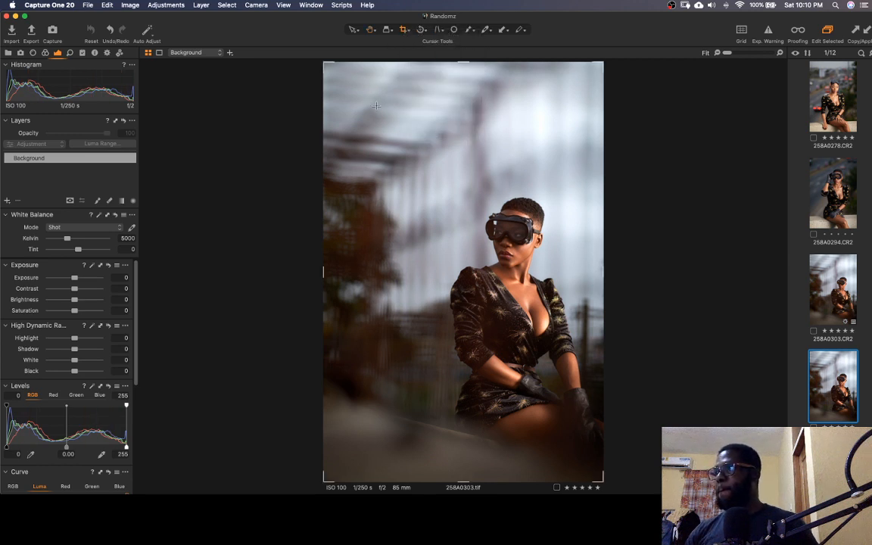
left_click_drag(328, 64, 328, 133)
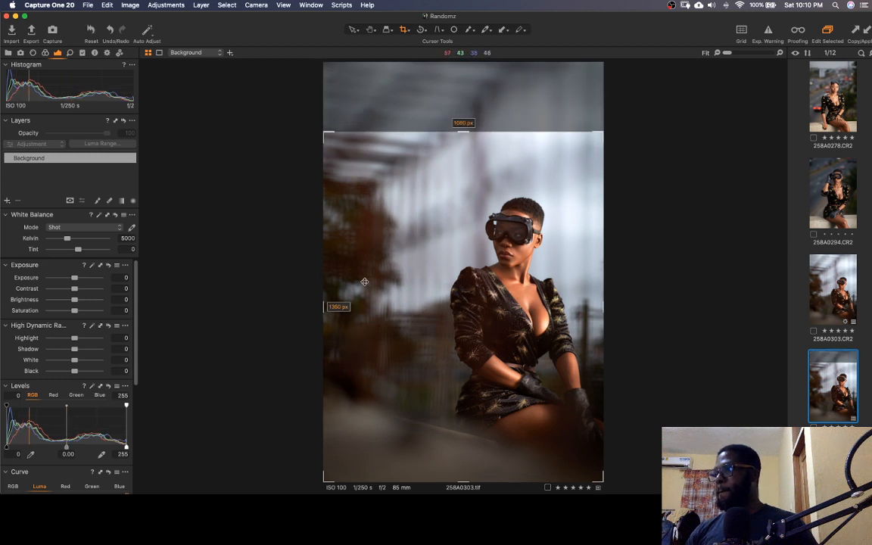
Tighten the 4x5 crop around the seated woman, trimming more background above and along the image's left side, and apply it
left_click_drag(326, 133, 358, 162)
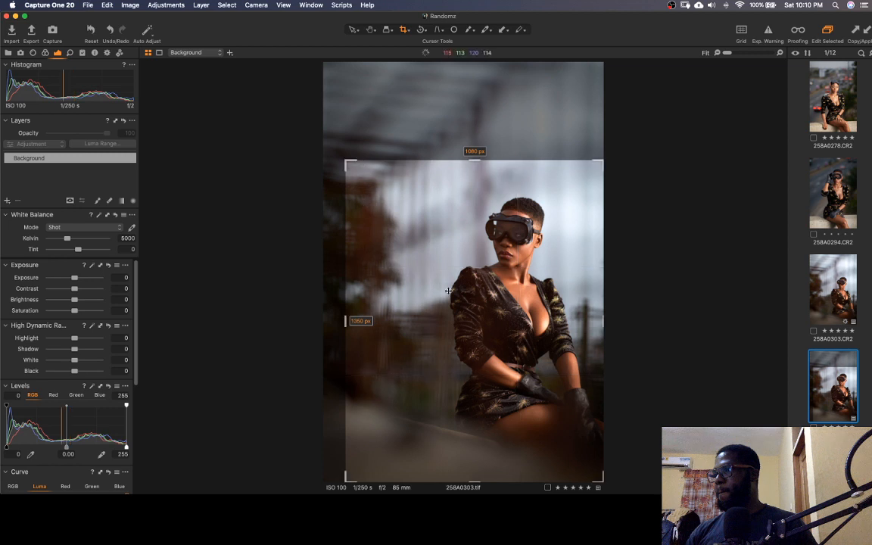
left_click_drag(520, 354, 520, 349)
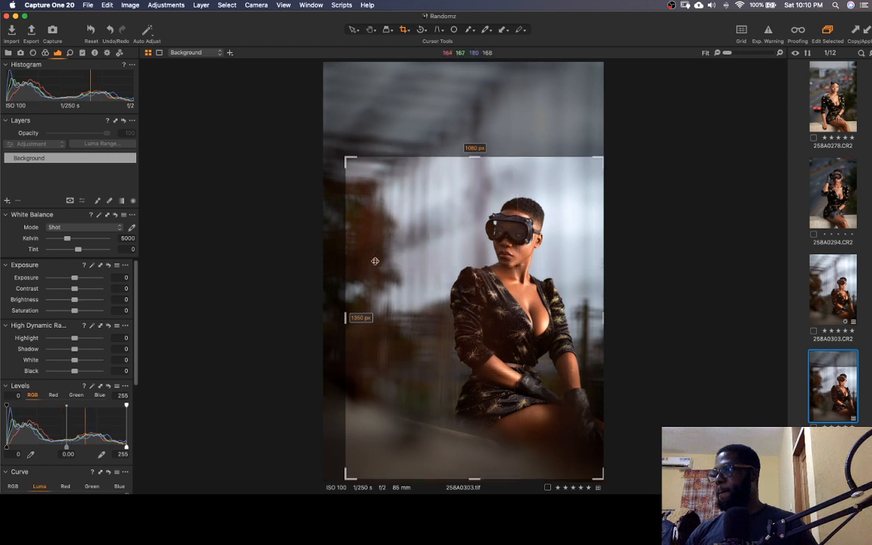
left_click_drag(351, 168, 445, 159)
key("h")
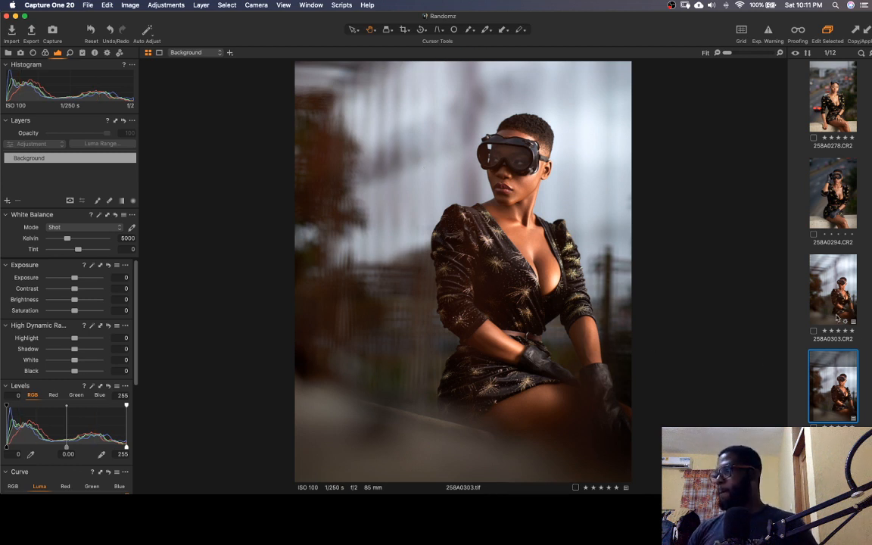
Compare the cropped 258A0303 TIFF with the original 258A0303 CR2, ending with the TIFF displayed
key("Up")
left_click(822, 399)
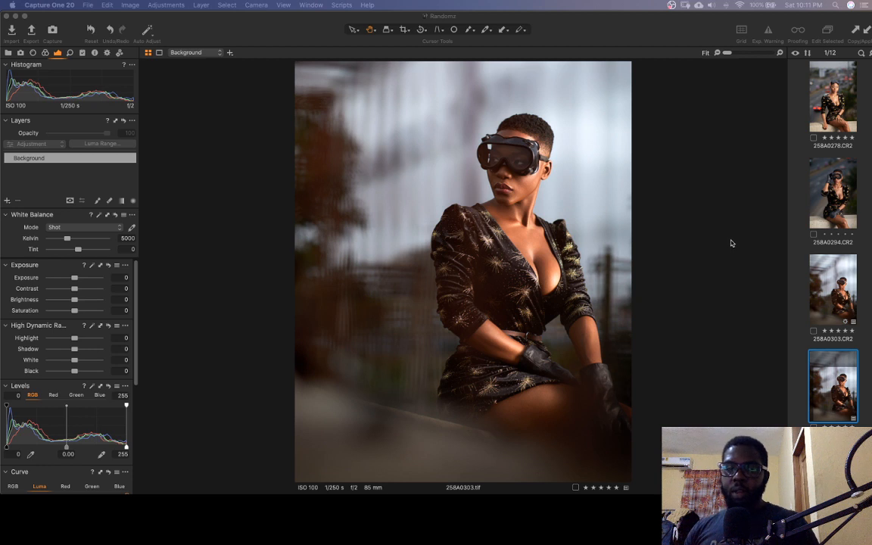
left_click(824, 376)
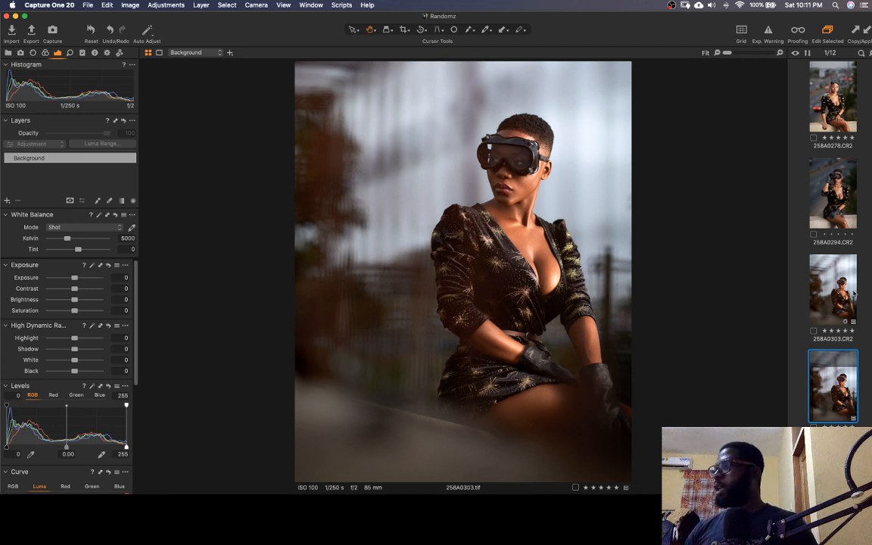
left_click(854, 293)
left_click(833, 378)
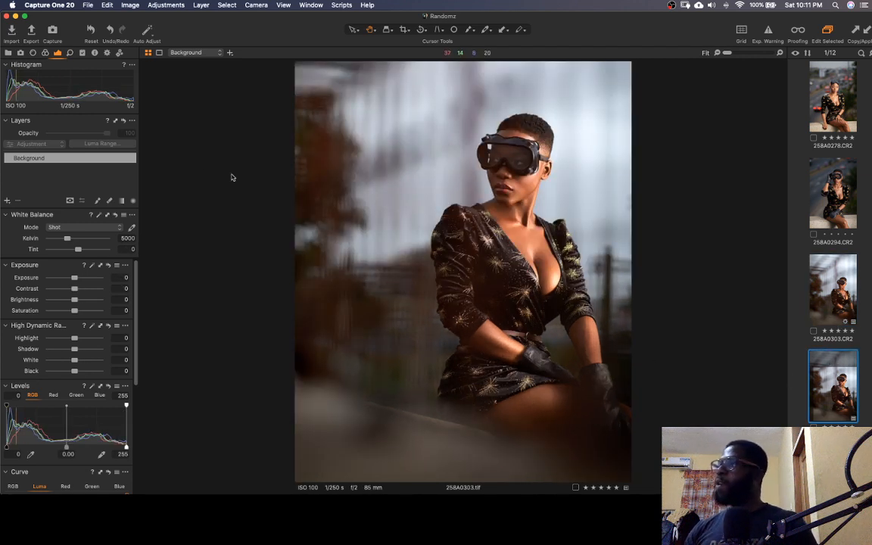
Apply the user Color Balance preset A Lil Hot to the TIFF and check the face and chest at 100% zoom
left_click(82, 53)
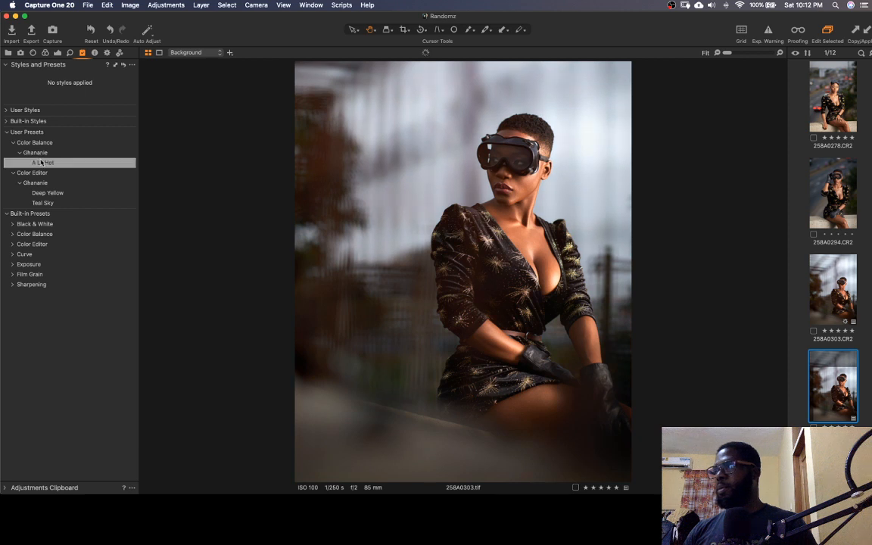
left_click(45, 163)
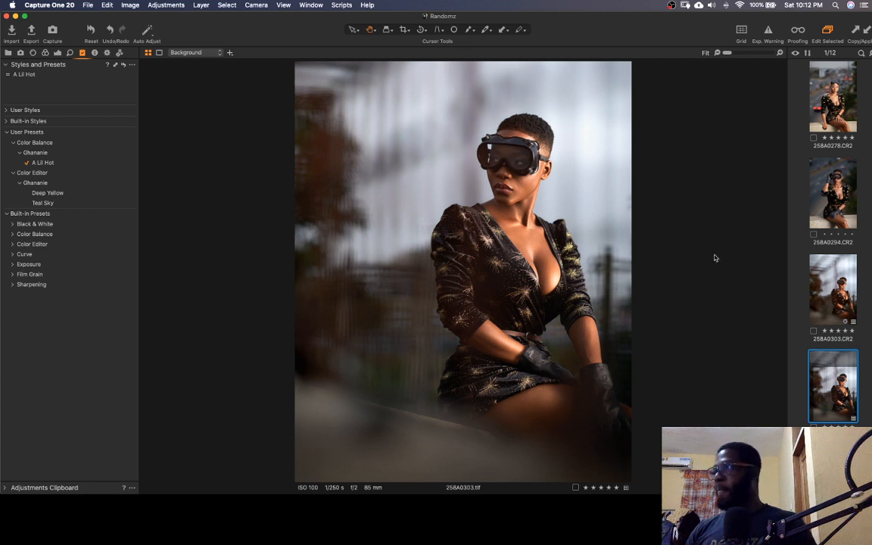
double_click(514, 188)
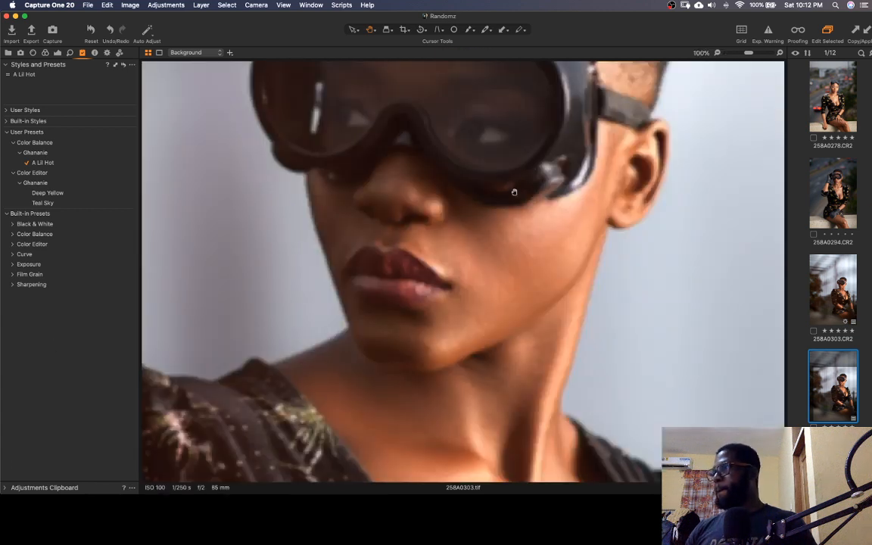
double_click(508, 243)
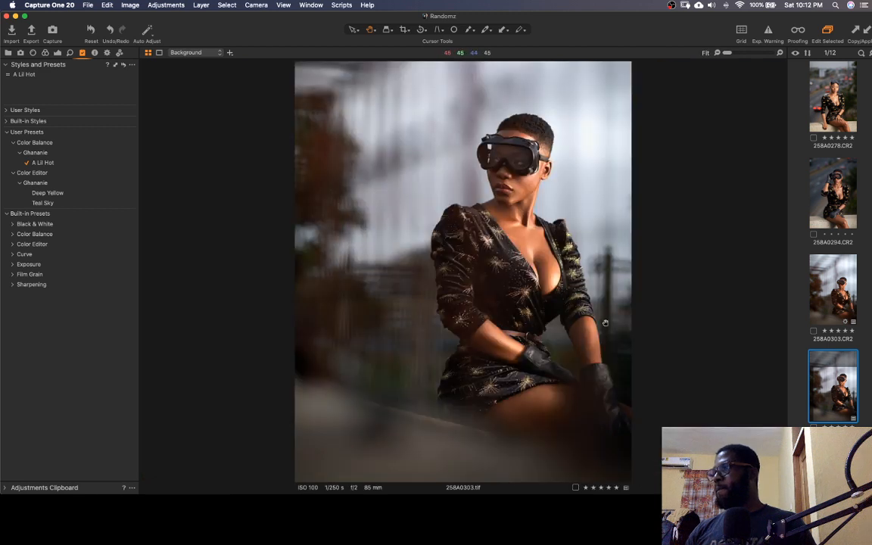
double_click(483, 229)
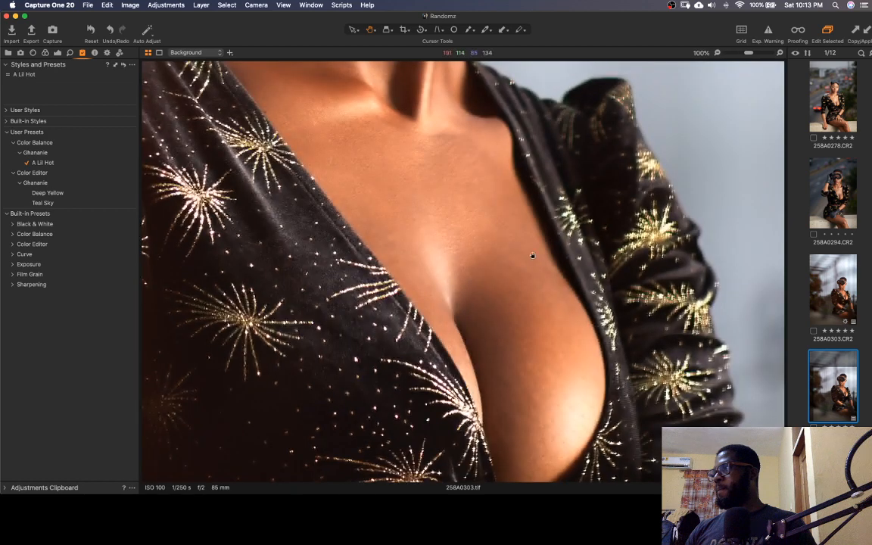
double_click(464, 227)
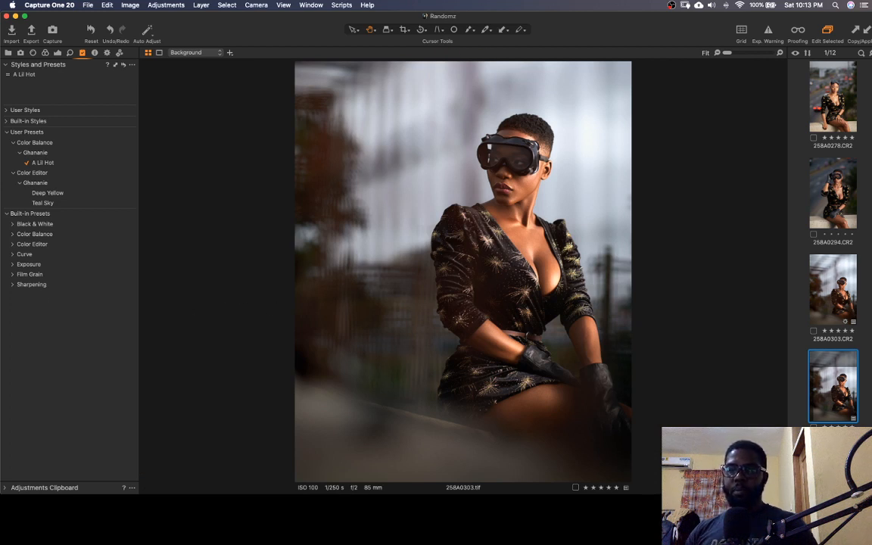
key("super+Tab")
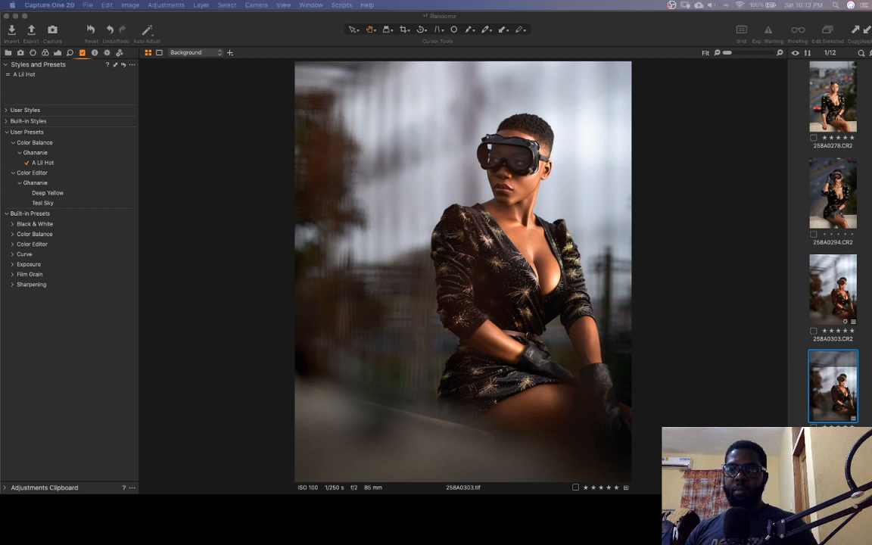